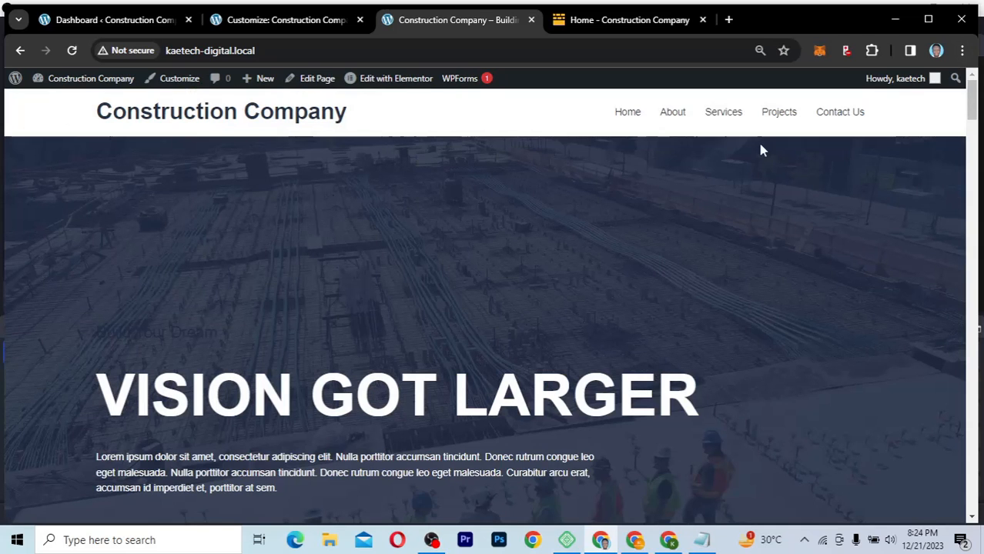
Step: Compare the header and hero section of the local Construction Company homepage with the Urban Nest demo site
{"action": "left_click_drag", "start_coordinate": [974, 102], "coordinate": [972, 510]}
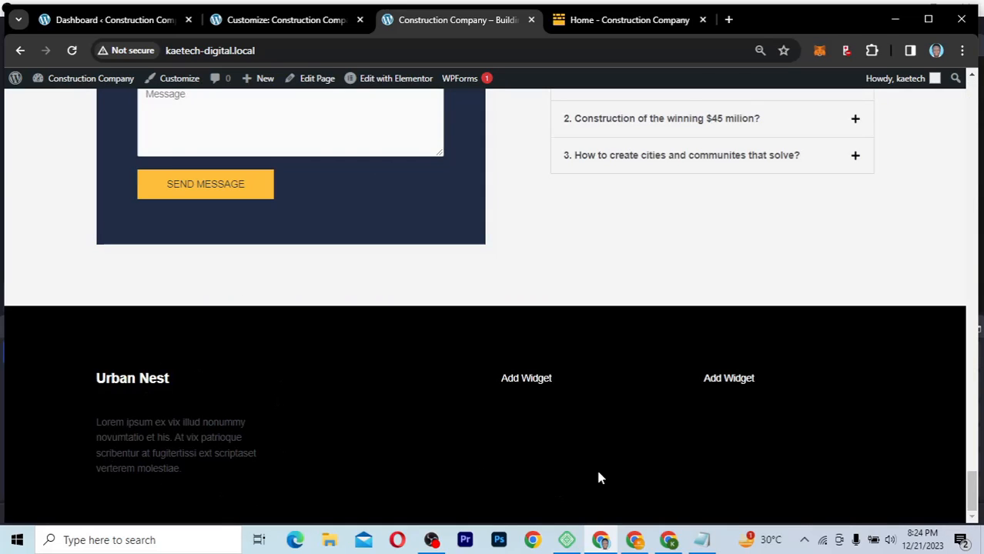
{"action": "left_click_drag", "start_coordinate": [972, 493], "coordinate": [957, 294]}
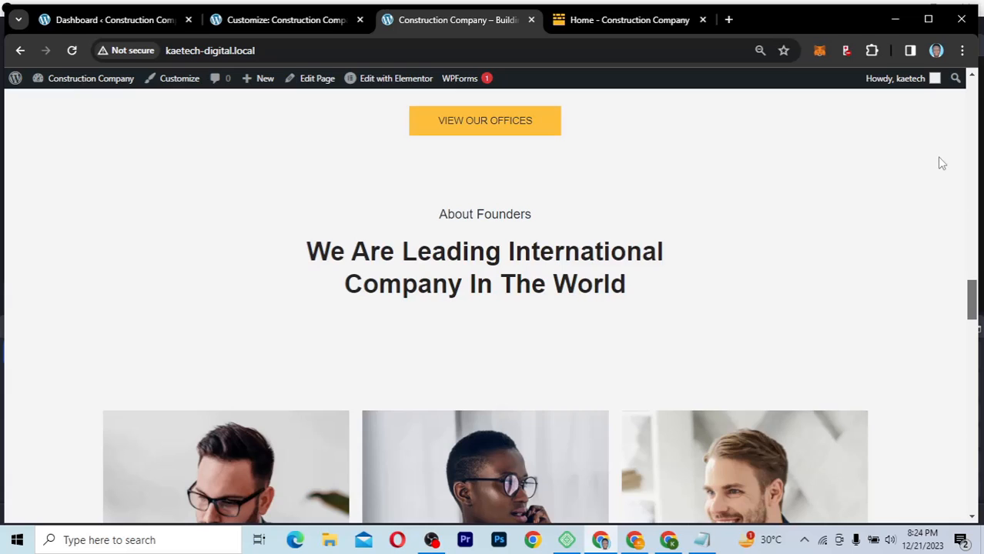
{"action": "left_click_drag", "start_coordinate": [941, 163], "coordinate": [957, 62]}
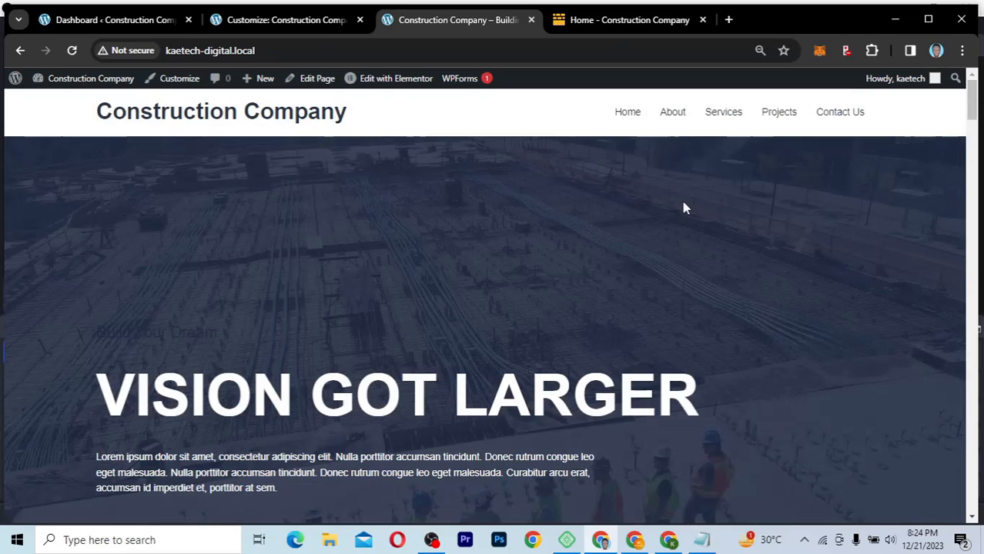
{"action": "left_click", "coordinate": [622, 20]}
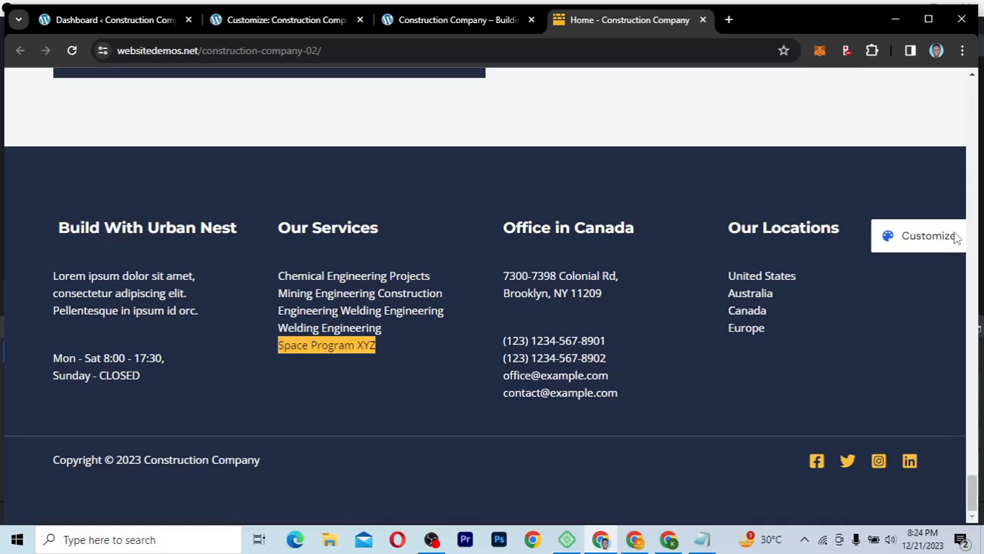
{"action": "left_click_drag", "start_coordinate": [972, 497], "coordinate": [956, 123]}
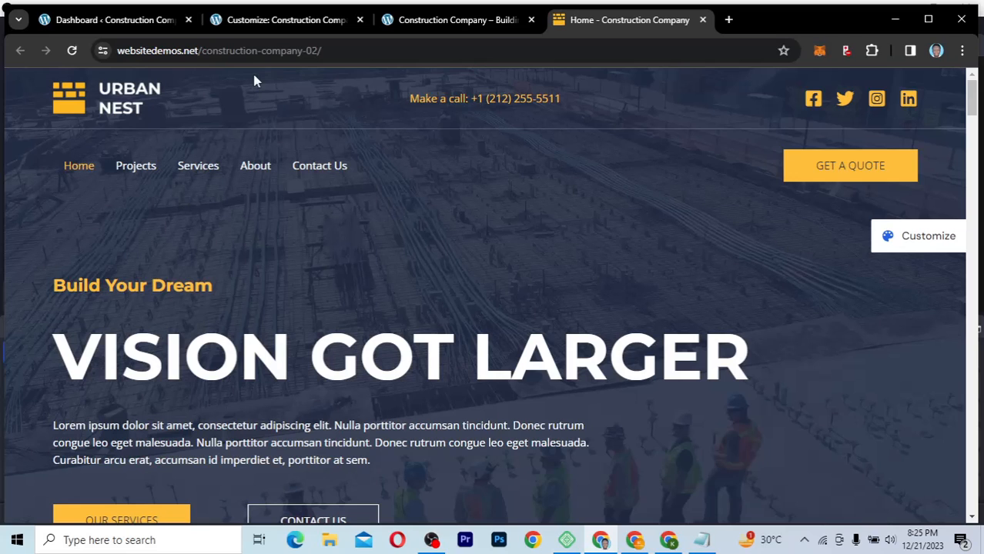
{"action": "left_click", "coordinate": [416, 21]}
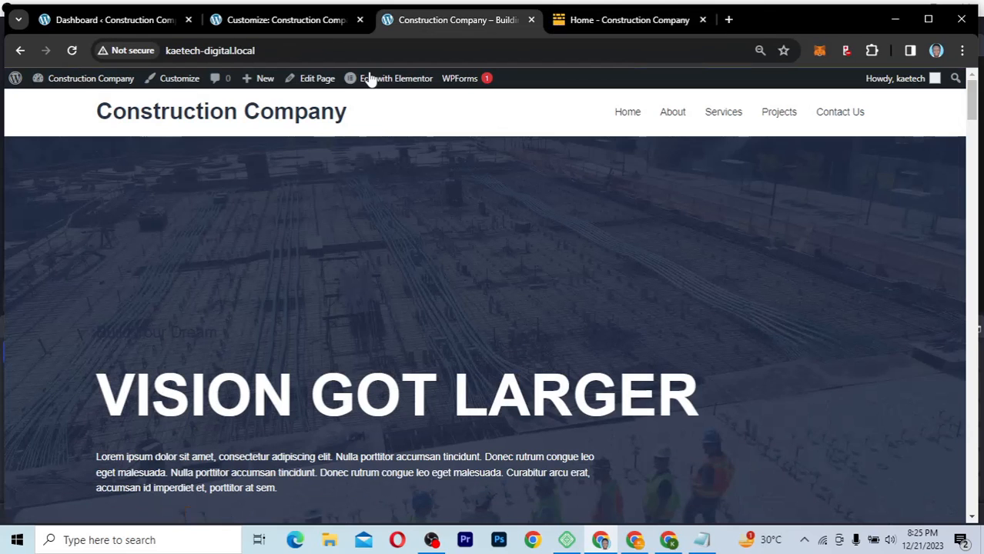
{"action": "left_click", "coordinate": [607, 22]}
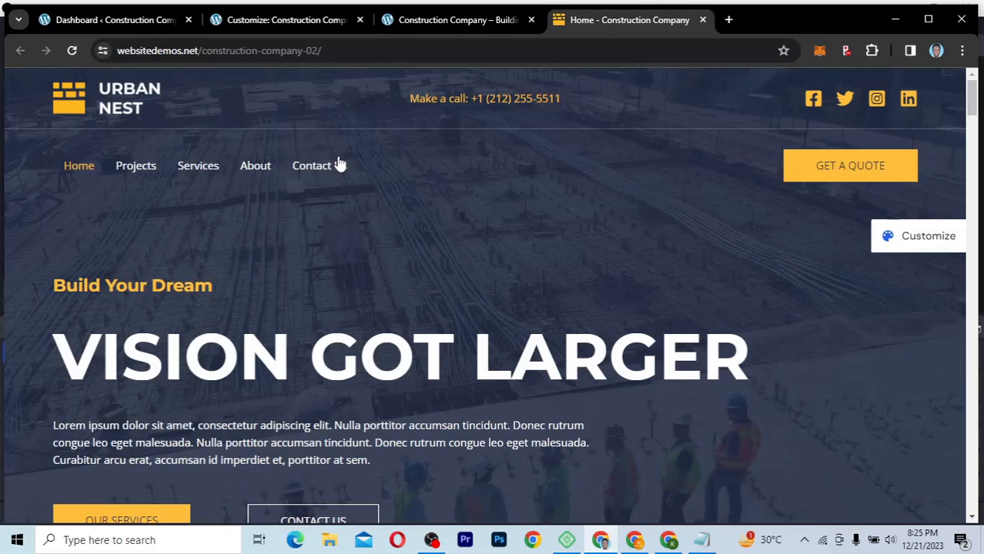
Step: Compare the footer and overall page layout of the local homepage with those of the Urban Nest demo
{"action": "left_click", "coordinate": [450, 21]}
{"action": "left_click_drag", "start_coordinate": [973, 100], "coordinate": [964, 508]}
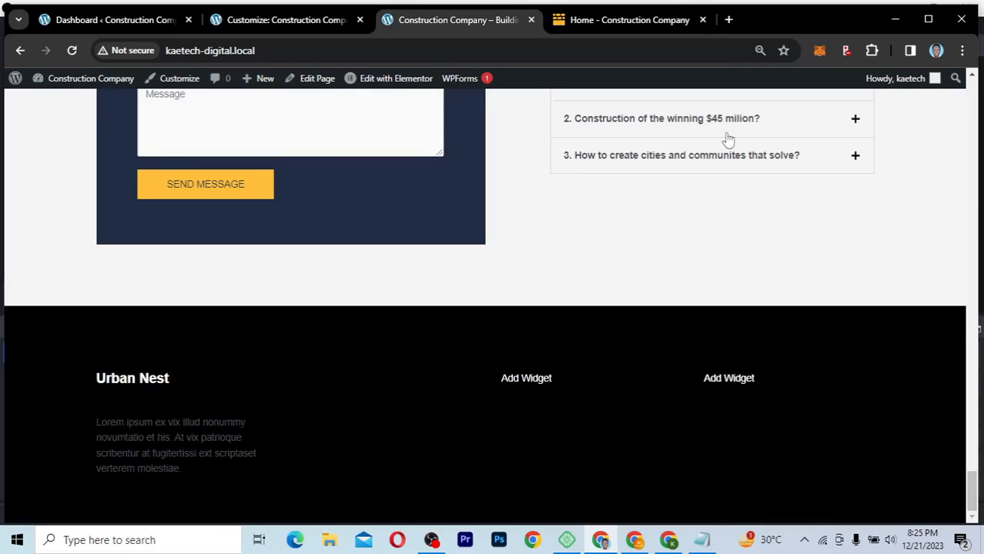
{"action": "left_click", "coordinate": [655, 25]}
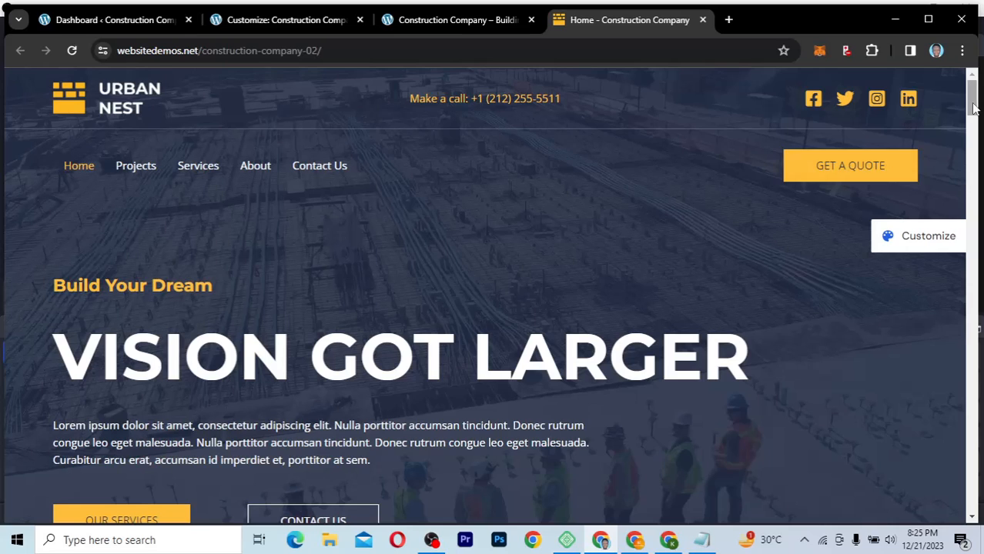
{"action": "left_click_drag", "start_coordinate": [972, 100], "coordinate": [972, 496]}
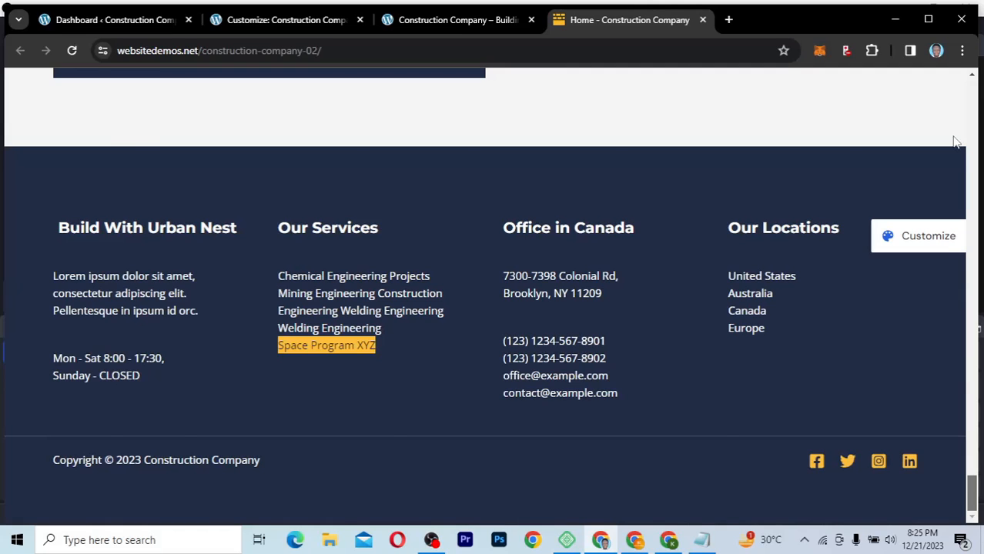
{"action": "left_click_drag", "start_coordinate": [972, 497], "coordinate": [971, 84]}
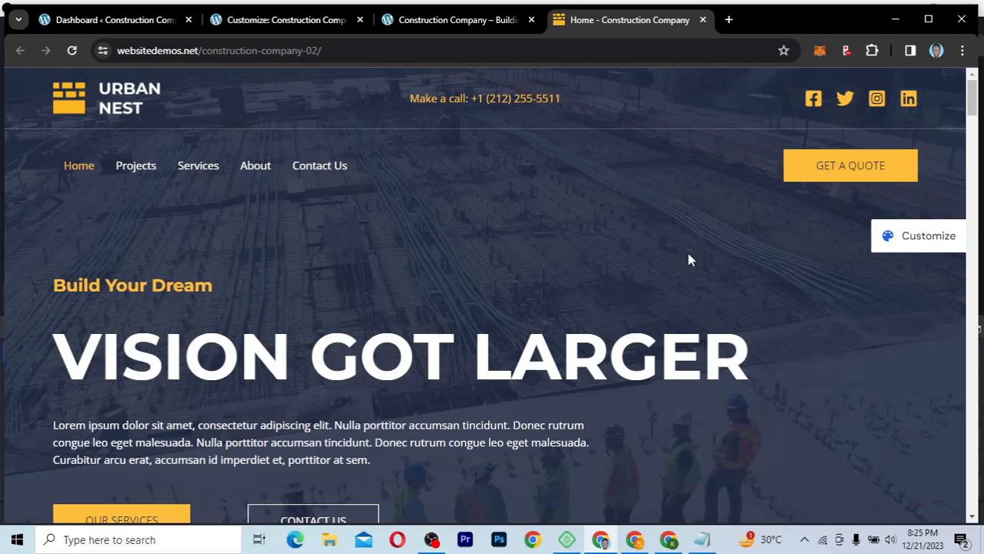
{"action": "left_click", "coordinate": [450, 21]}
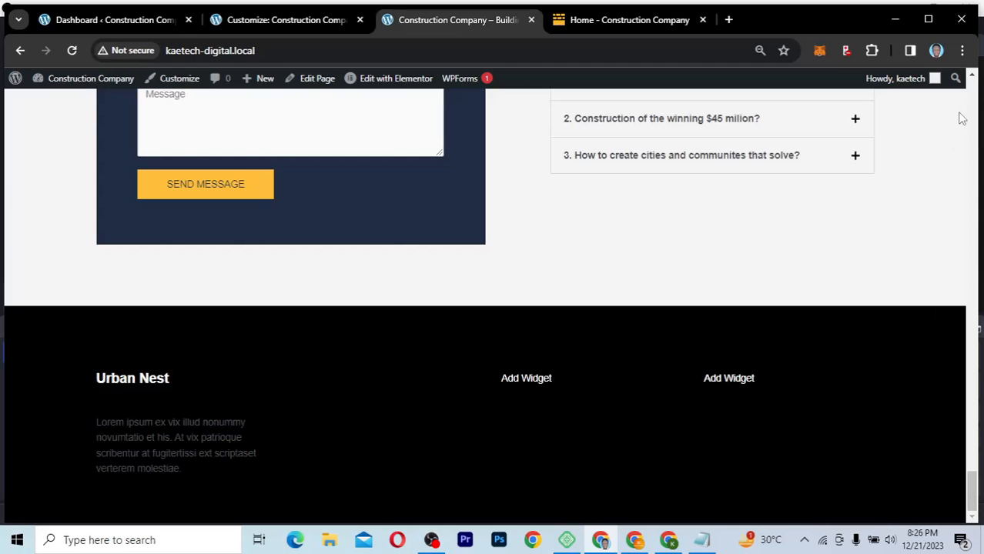
{"action": "scroll", "coordinate": [972, 455], "scroll_direction": "up", "scroll_amount": 10}
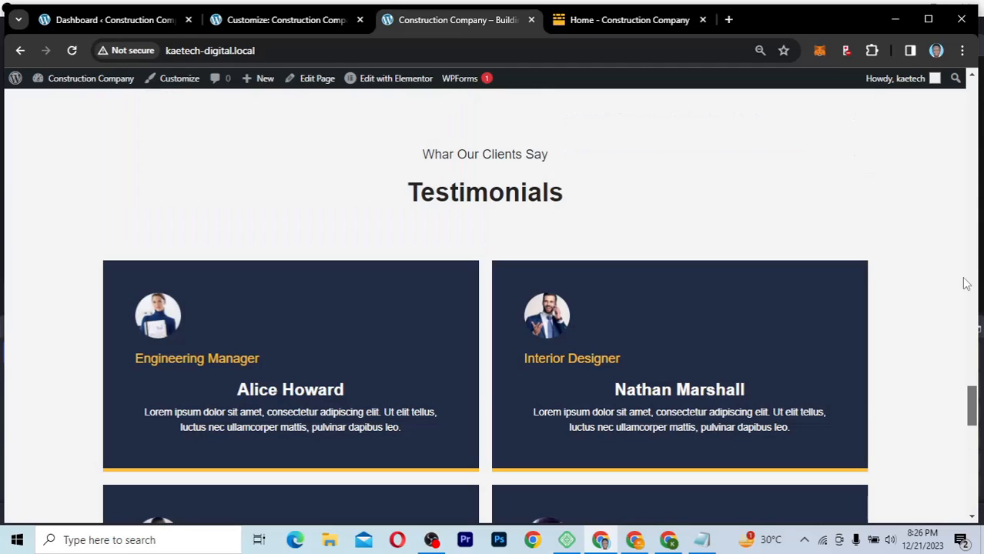
{"action": "scroll", "coordinate": [966, 283], "scroll_direction": "up", "scroll_amount": 20}
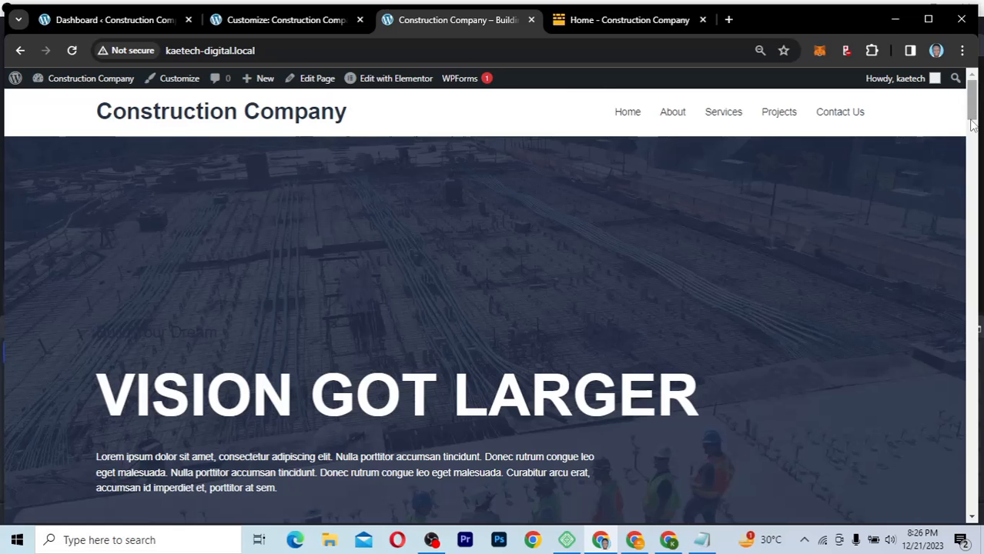
{"action": "left_click_drag", "start_coordinate": [972, 108], "coordinate": [962, 46]}
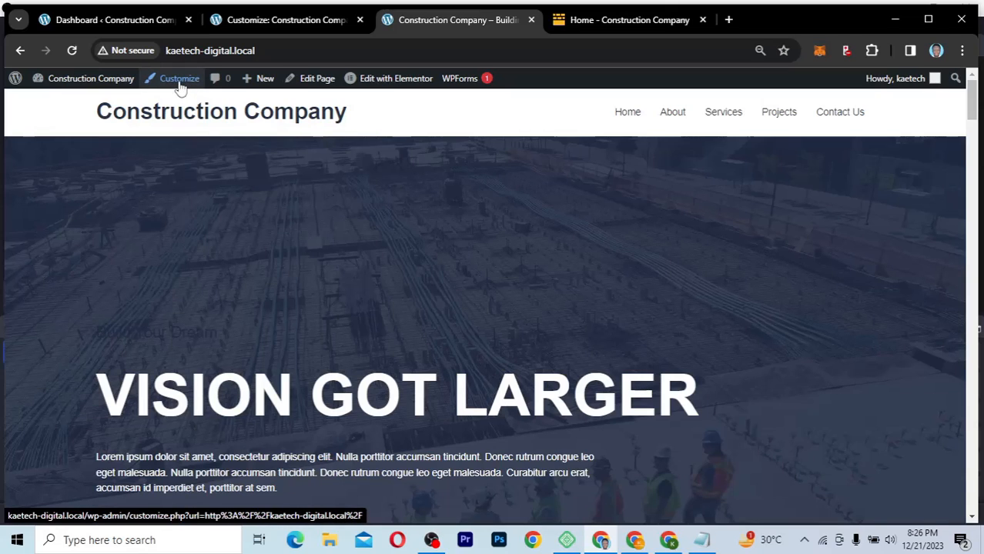
Step: Open the Header Builder in the Customizer for the Construction Company site
{"action": "left_click", "coordinate": [117, 21]}
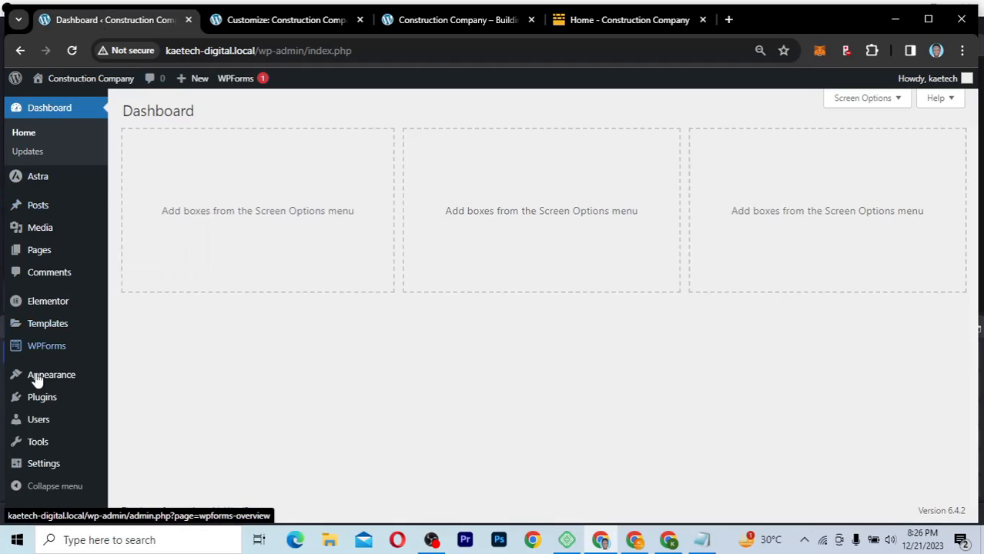
{"action": "mouse_move", "coordinate": [19, 375]}
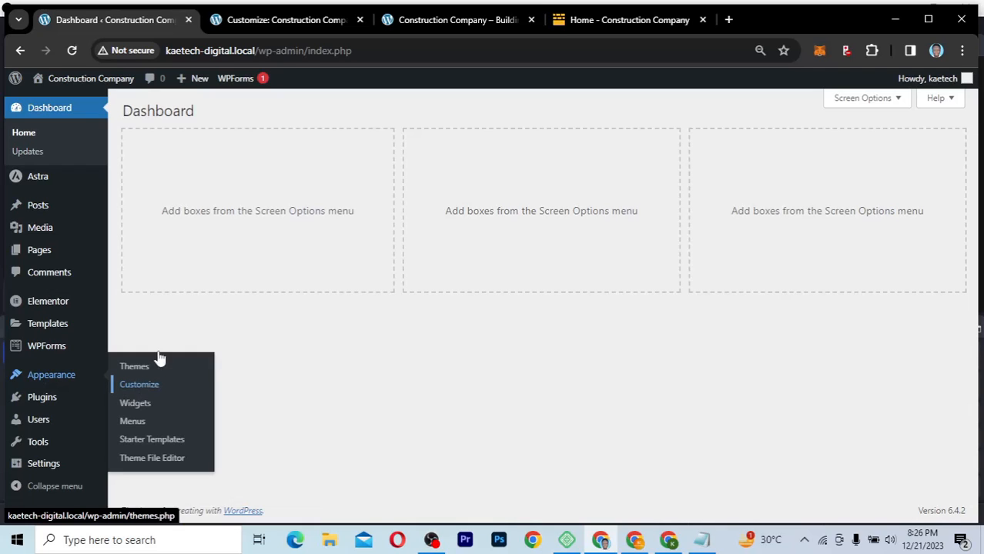
{"action": "left_click", "coordinate": [302, 24]}
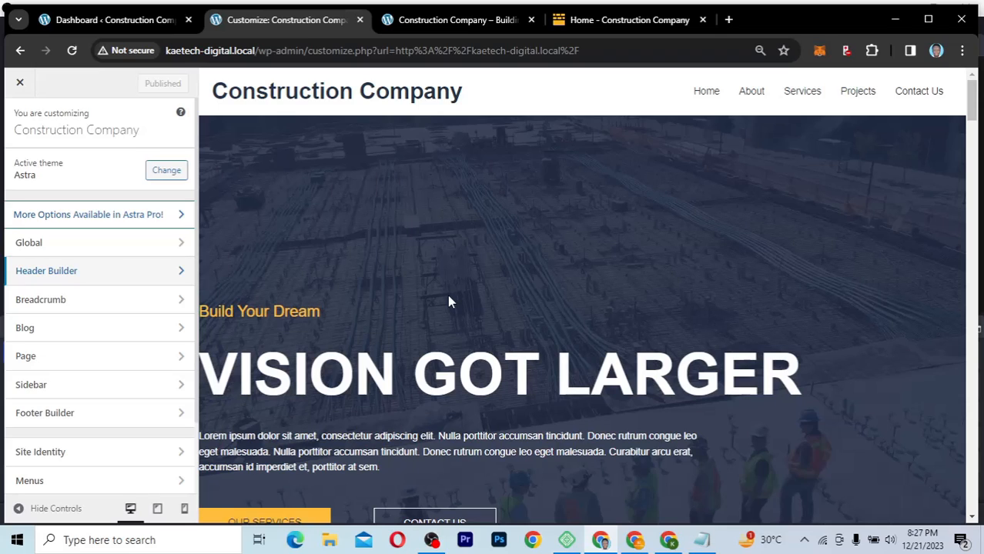
{"action": "left_click", "coordinate": [59, 276]}
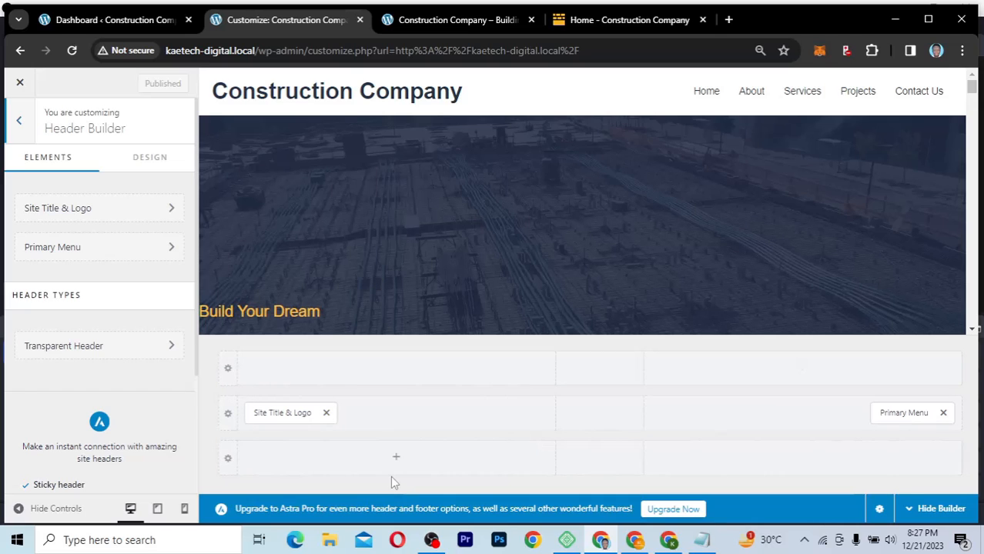
{"action": "left_click", "coordinate": [18, 120]}
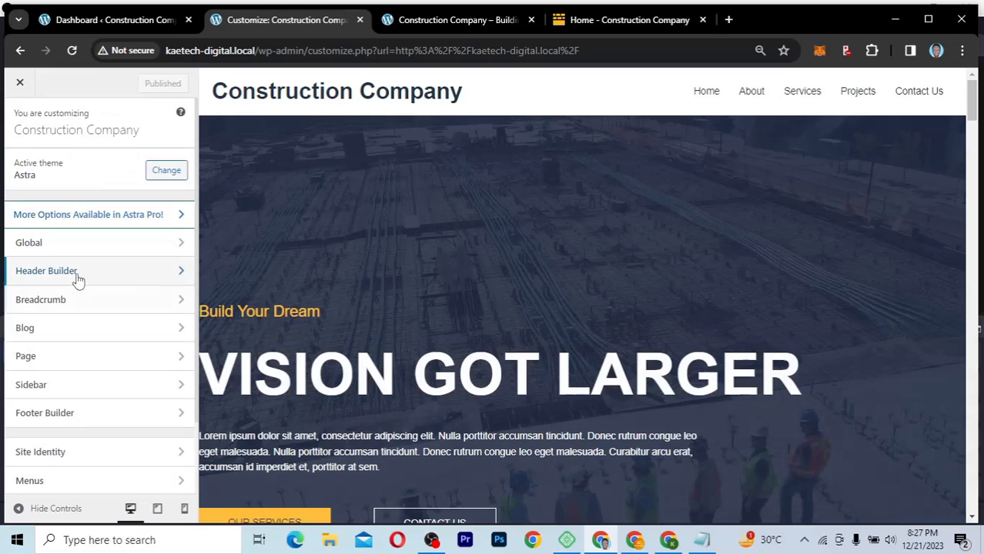
{"action": "left_click", "coordinate": [80, 276]}
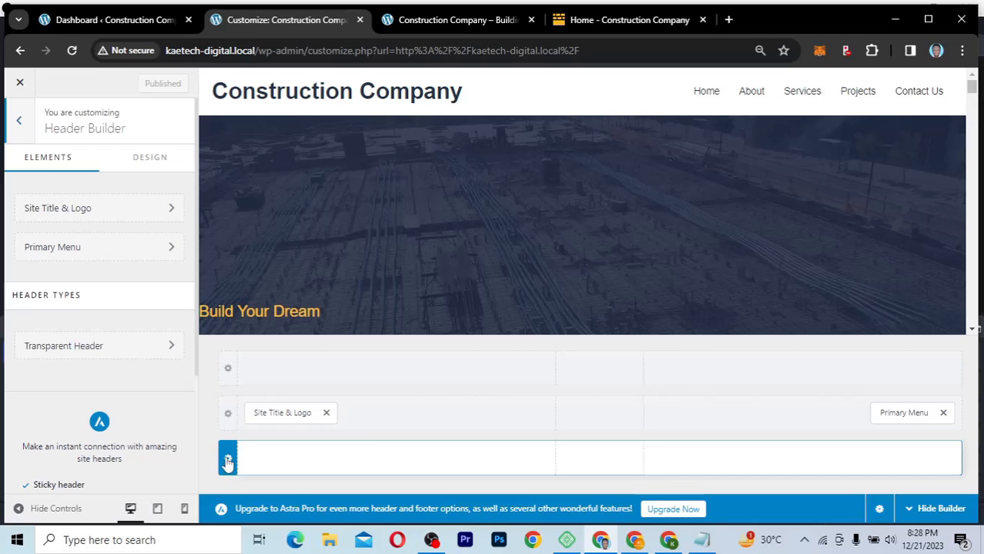
Step: Review the Below Header row's general and design settings and the Transparent Header's general settings, returning to the Header Builder
{"action": "left_click", "coordinate": [228, 463]}
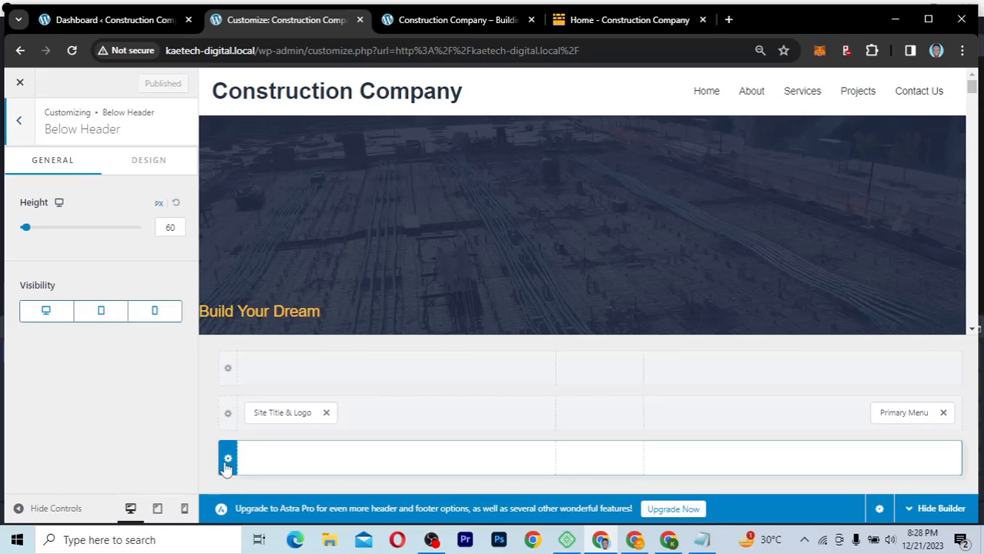
{"action": "left_click", "coordinate": [166, 227]}
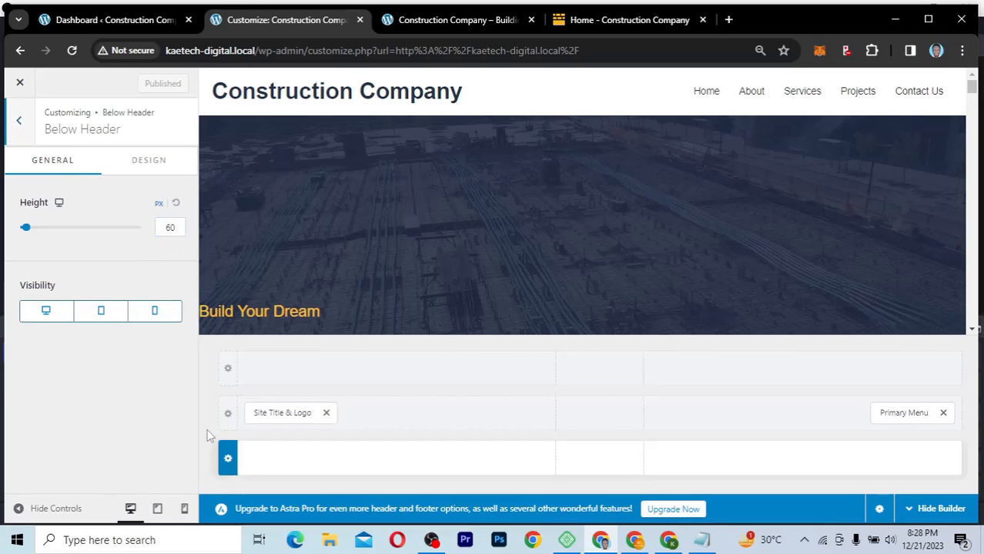
{"action": "left_click", "coordinate": [143, 171]}
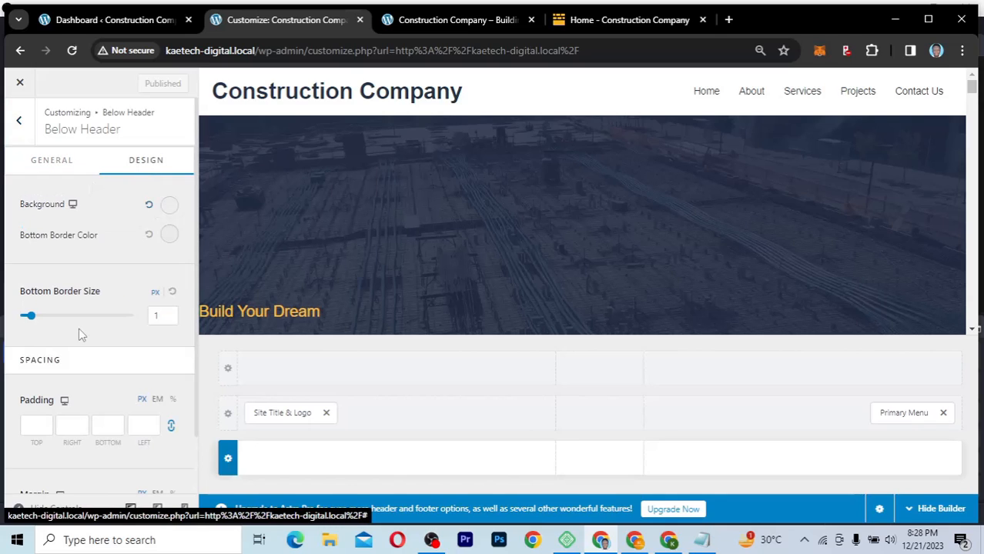
{"action": "left_click", "coordinate": [52, 160]}
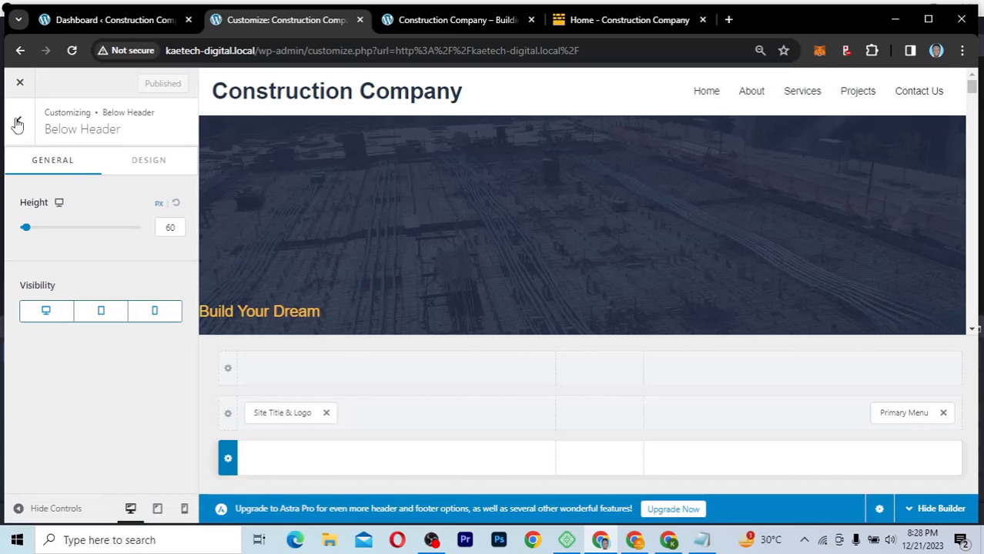
{"action": "left_click", "coordinate": [19, 122]}
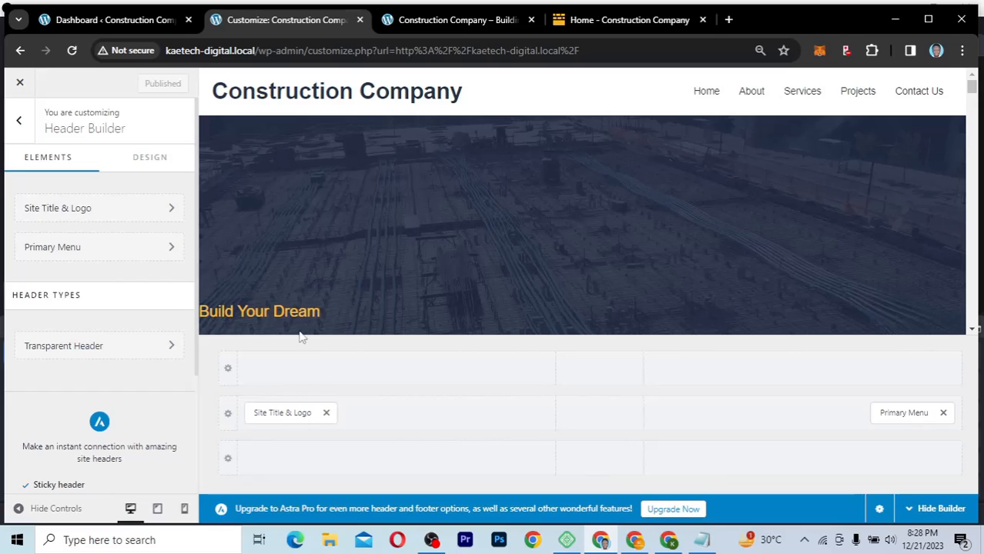
{"action": "left_click", "coordinate": [148, 351]}
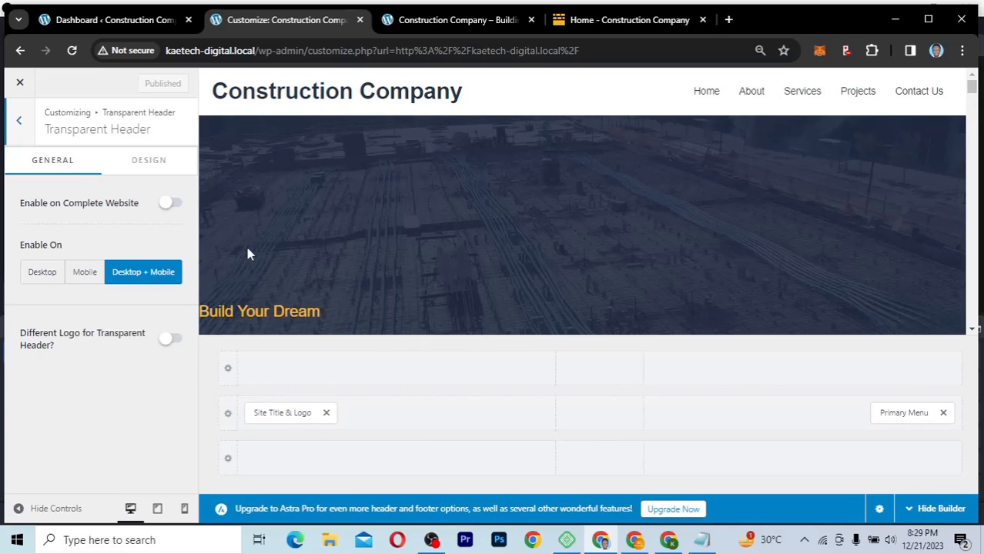
{"action": "left_click", "coordinate": [21, 125]}
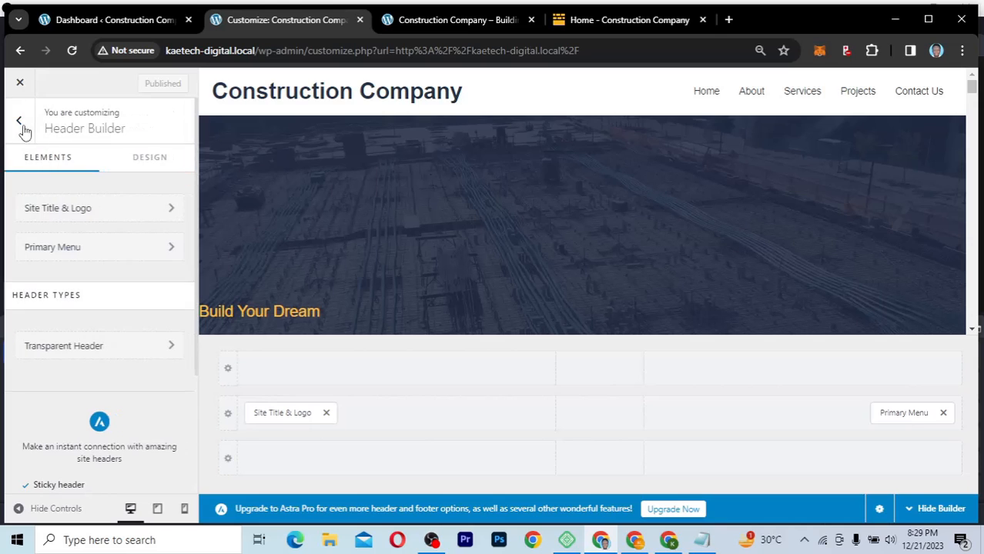
Step: Open the Home page for editing from the dashboard's list of all pages
{"action": "left_click", "coordinate": [128, 21]}
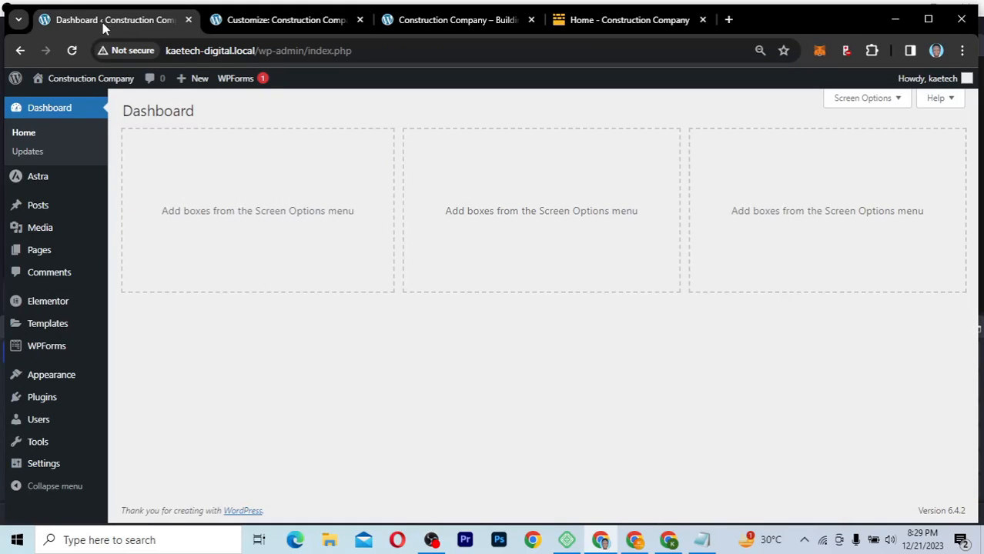
{"action": "mouse_move", "coordinate": [35, 254]}
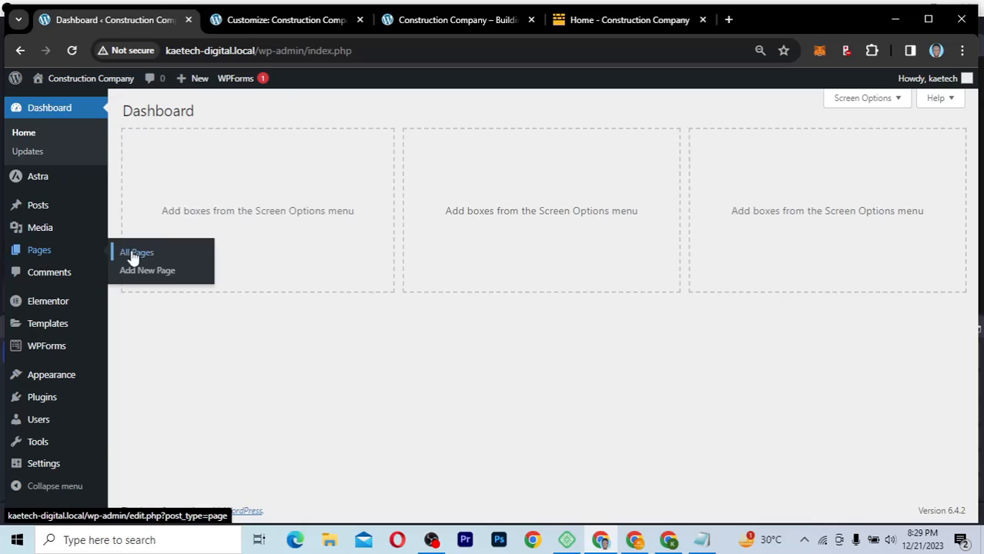
{"action": "left_click", "coordinate": [133, 254]}
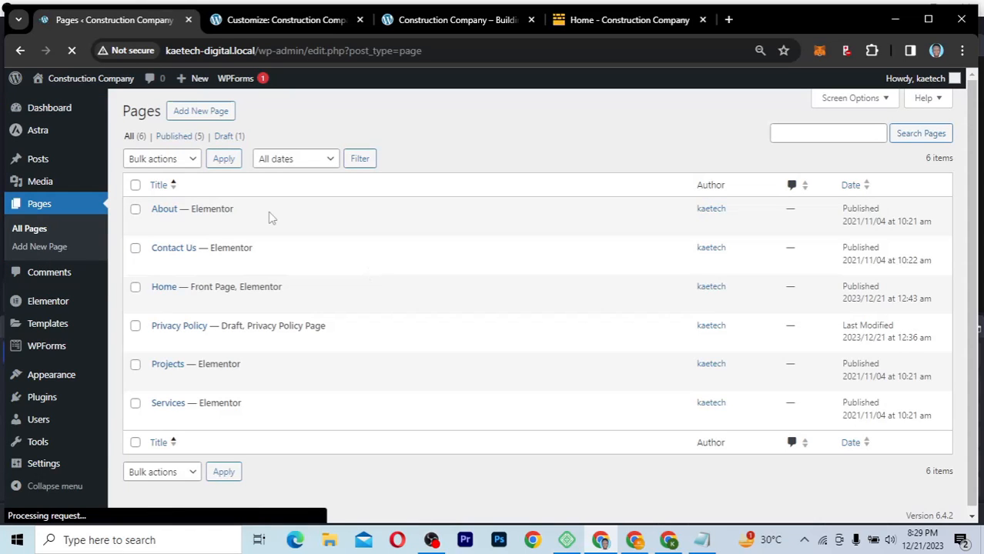
{"action": "mouse_move", "coordinate": [168, 302]}
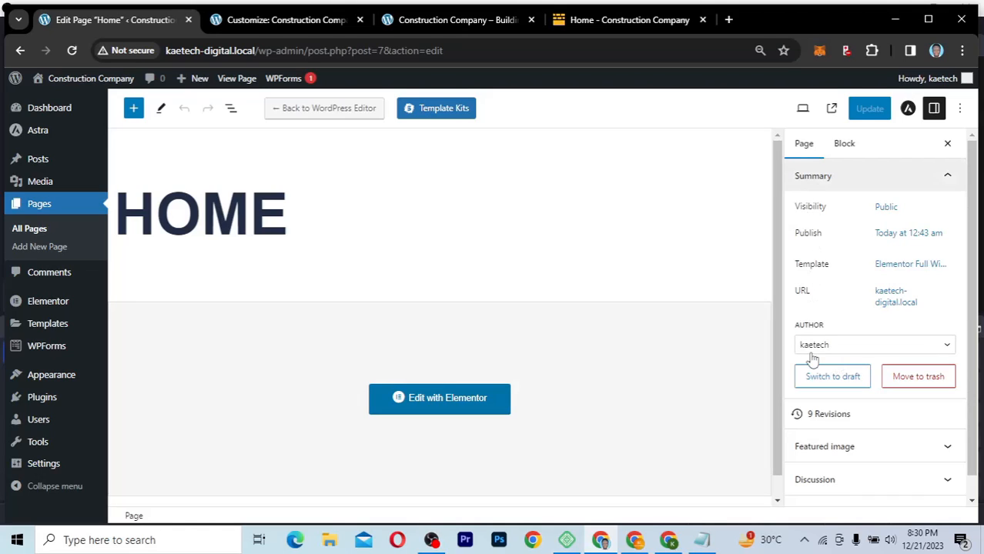
Step: Check the Home page's block and page settings, and open its Astra Settings
{"action": "left_click", "coordinate": [844, 144]}
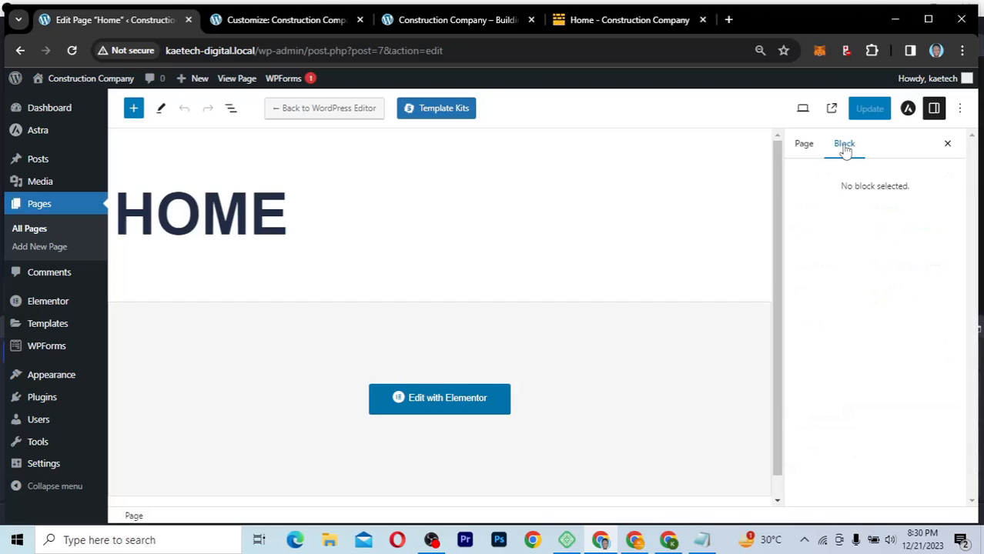
{"action": "left_click", "coordinate": [804, 152]}
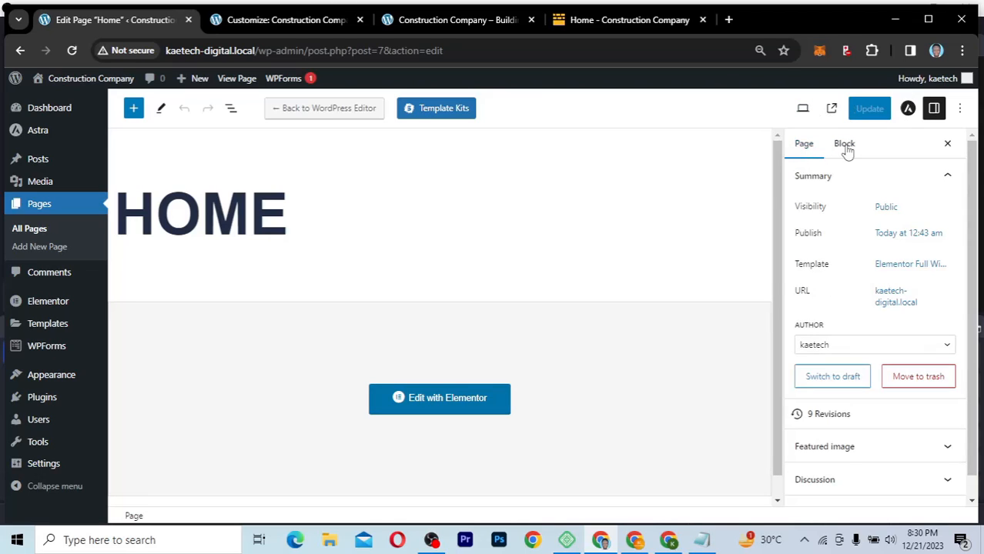
{"action": "left_click", "coordinate": [909, 109]}
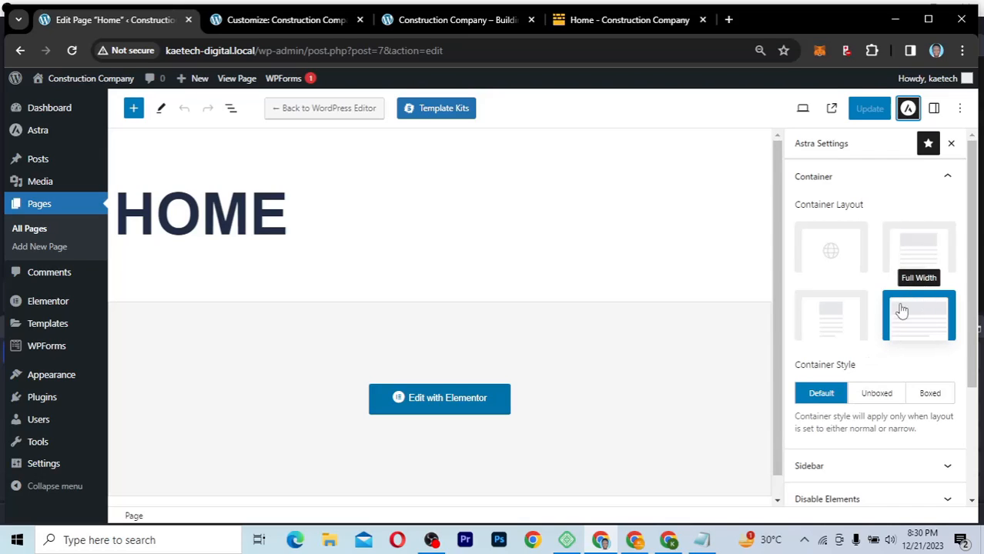
Step: Review the Home page's Advanced Settings and Sidebar layout options in its Astra Settings
{"action": "scroll", "coordinate": [864, 377], "scroll_direction": "down", "scroll_amount": 1}
{"action": "scroll", "coordinate": [864, 375], "scroll_direction": "down", "scroll_amount": 3}
{"action": "left_click", "coordinate": [847, 369]}
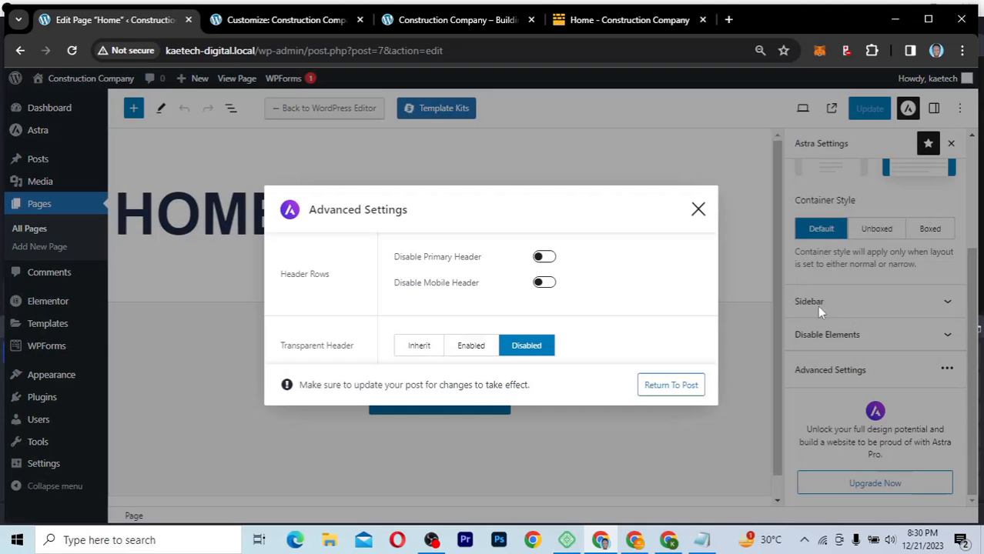
{"action": "left_click", "coordinate": [698, 207]}
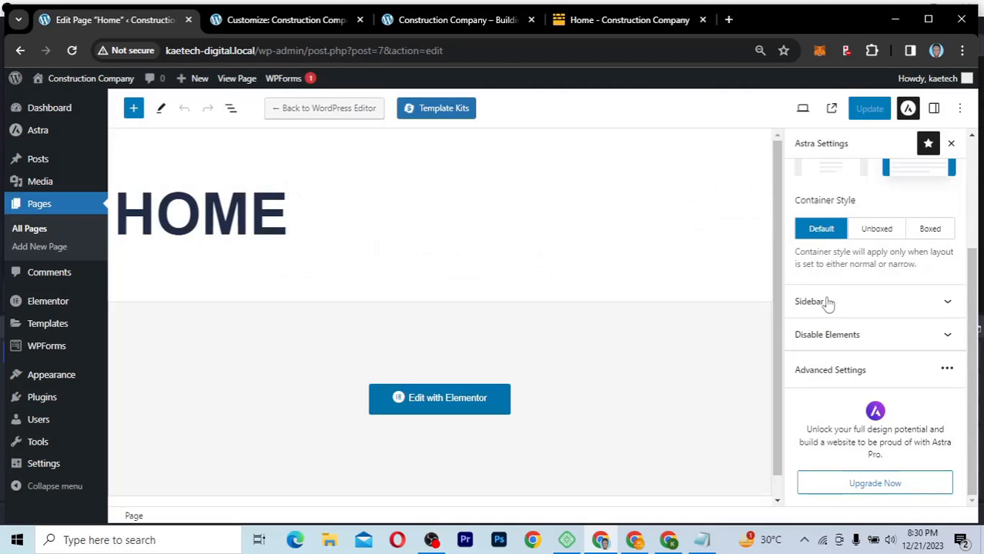
{"action": "left_click", "coordinate": [864, 307]}
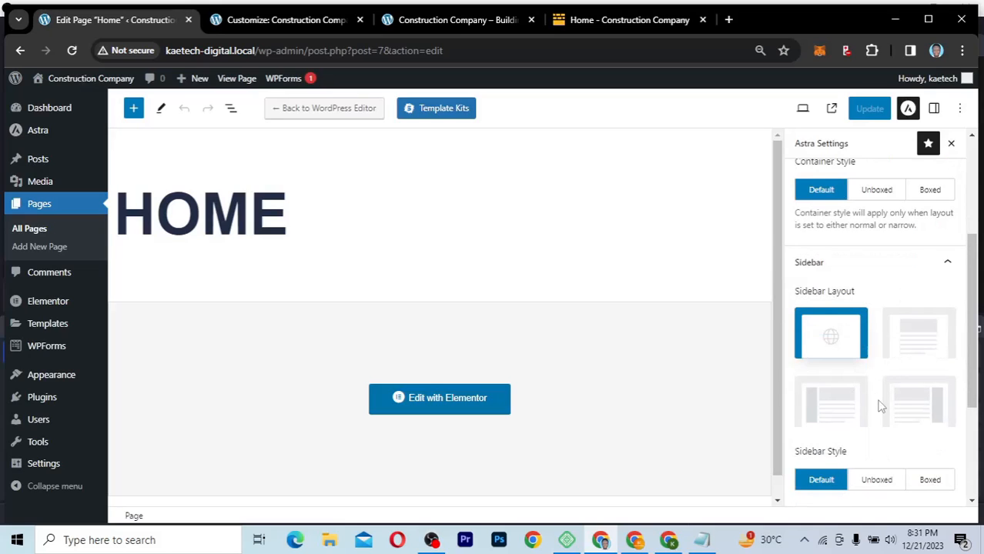
{"action": "scroll", "coordinate": [879, 404], "scroll_direction": "down", "scroll_amount": 2}
{"action": "scroll", "coordinate": [847, 347], "scroll_direction": "up", "scroll_amount": 1}
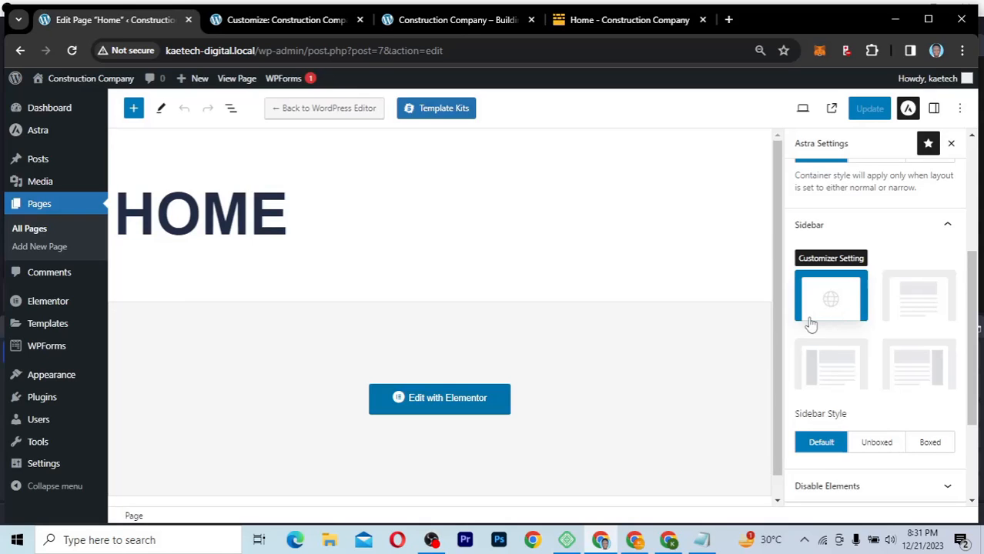
Step: Check the Header Builder in the Customizer, and examine the Disable Elements options in the Home page's Astra Settings
{"action": "left_click", "coordinate": [282, 23]}
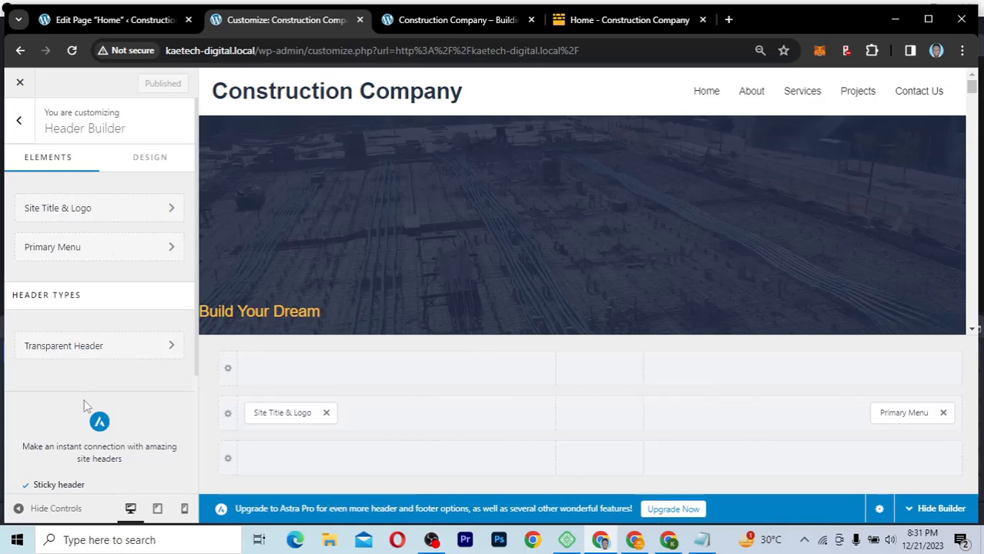
{"action": "left_click", "coordinate": [102, 24]}
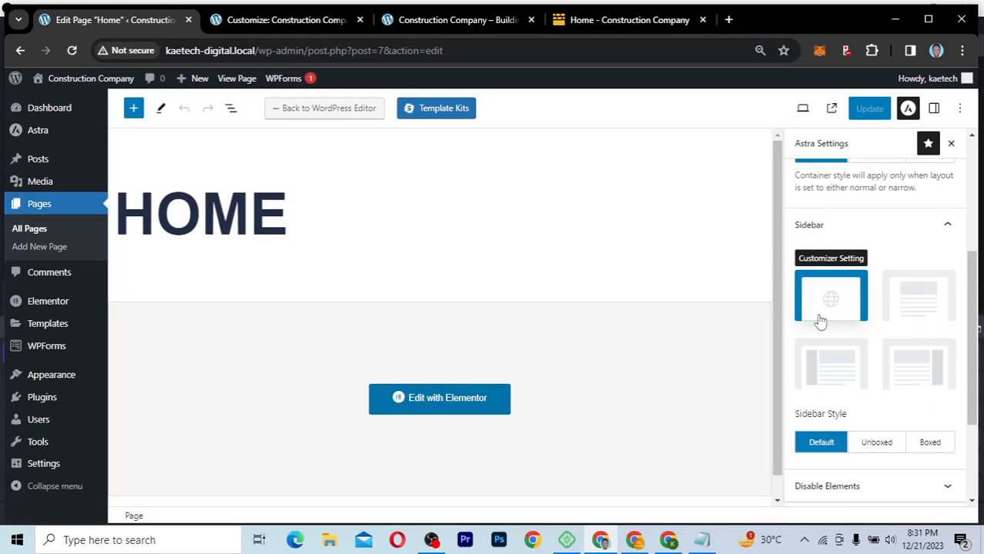
{"action": "scroll", "coordinate": [879, 441], "scroll_direction": "down", "scroll_amount": 1}
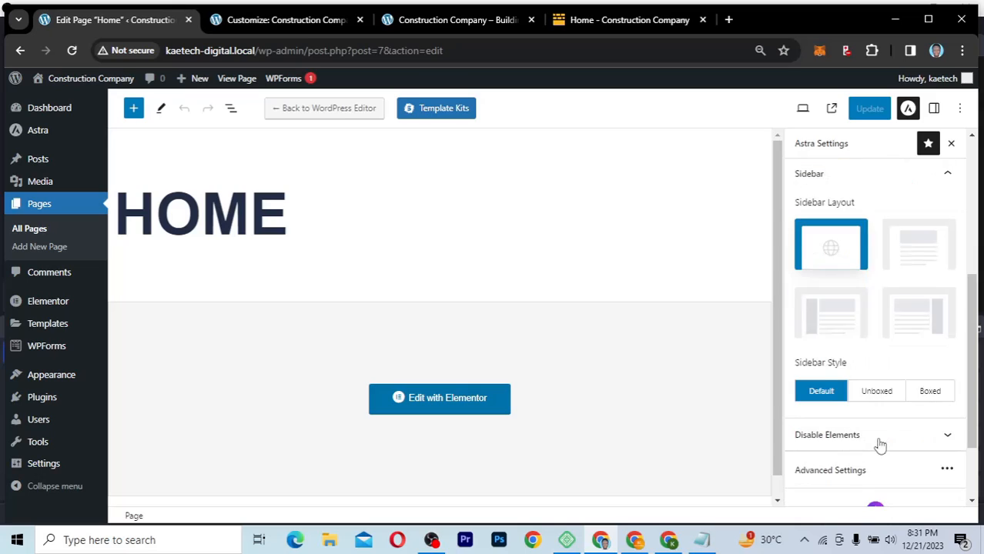
{"action": "scroll", "coordinate": [880, 445], "scroll_direction": "down", "scroll_amount": 2}
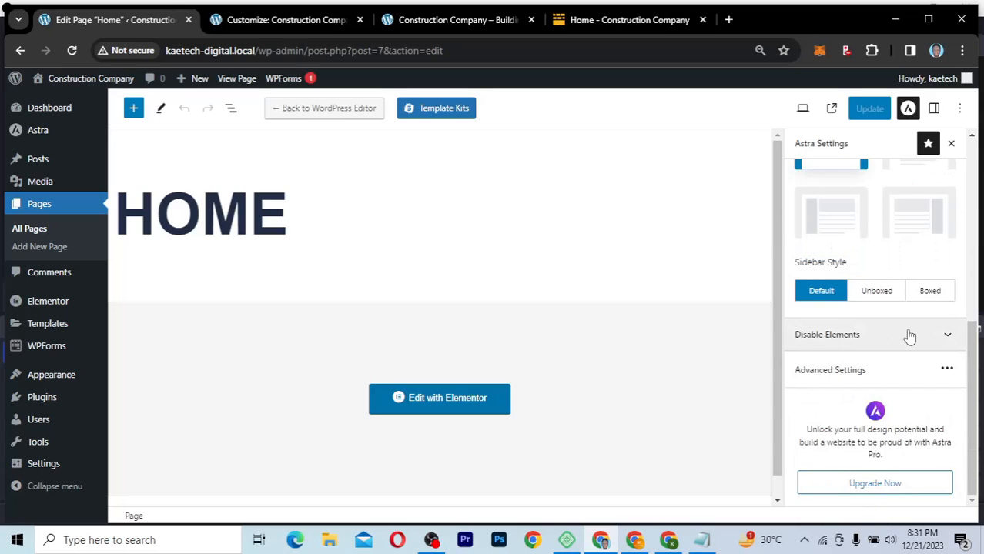
{"action": "left_click", "coordinate": [934, 338]}
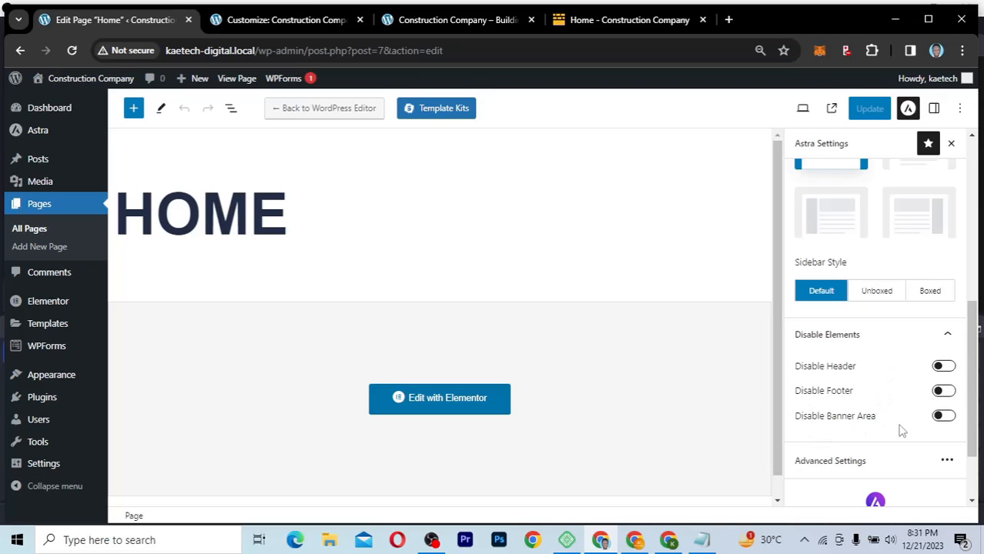
{"action": "scroll", "coordinate": [868, 430], "scroll_direction": "down", "scroll_amount": 2}
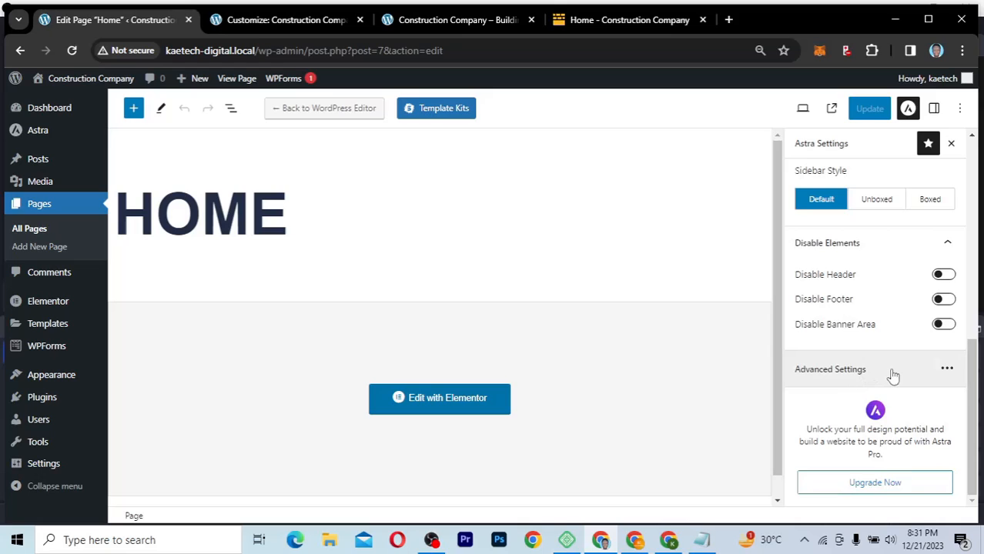
Step: Set the Home page's Transparent Header to Inherit in Astra's Advanced Settings and update the page
{"action": "left_click", "coordinate": [916, 374]}
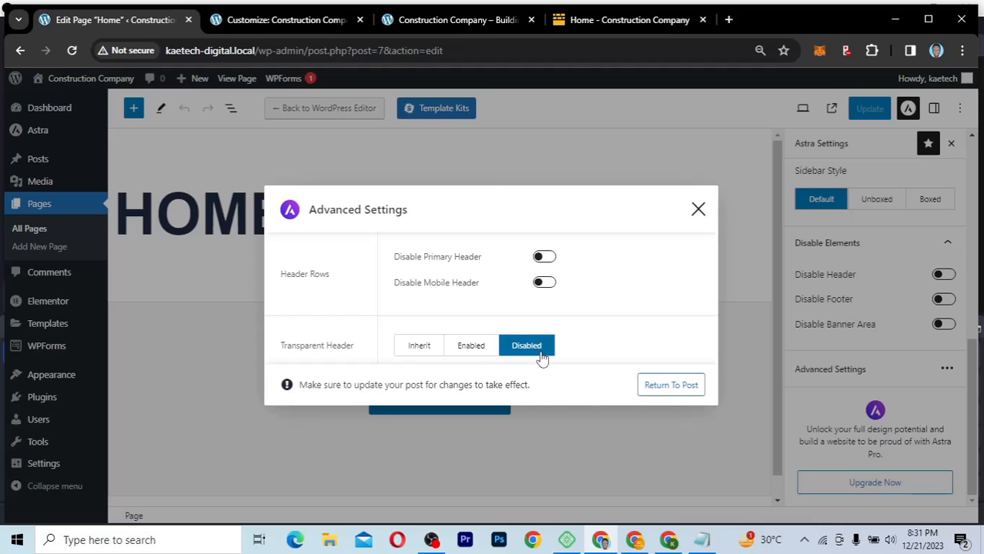
{"action": "left_click", "coordinate": [307, 29]}
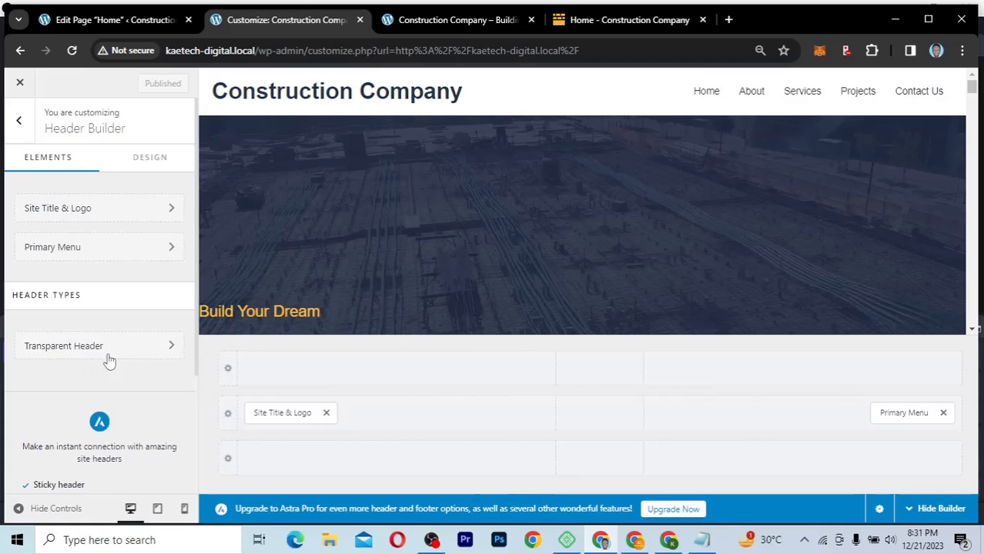
{"action": "left_click", "coordinate": [138, 20]}
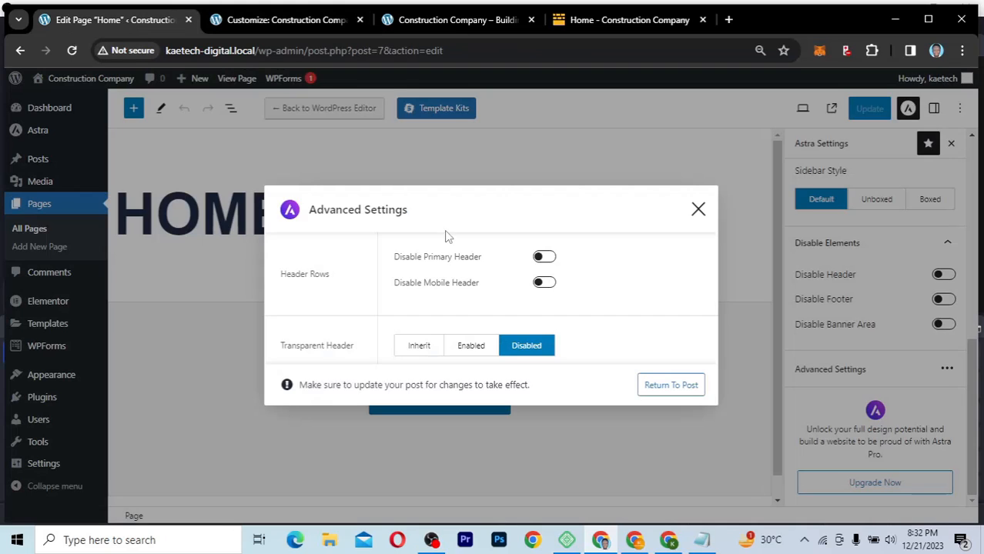
{"action": "left_click", "coordinate": [419, 347]}
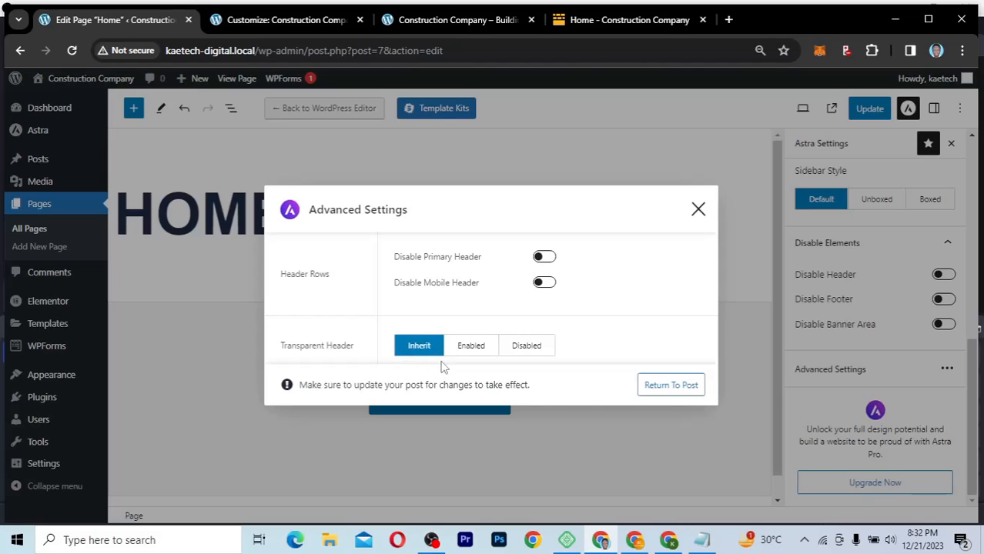
{"action": "left_click", "coordinate": [697, 209]}
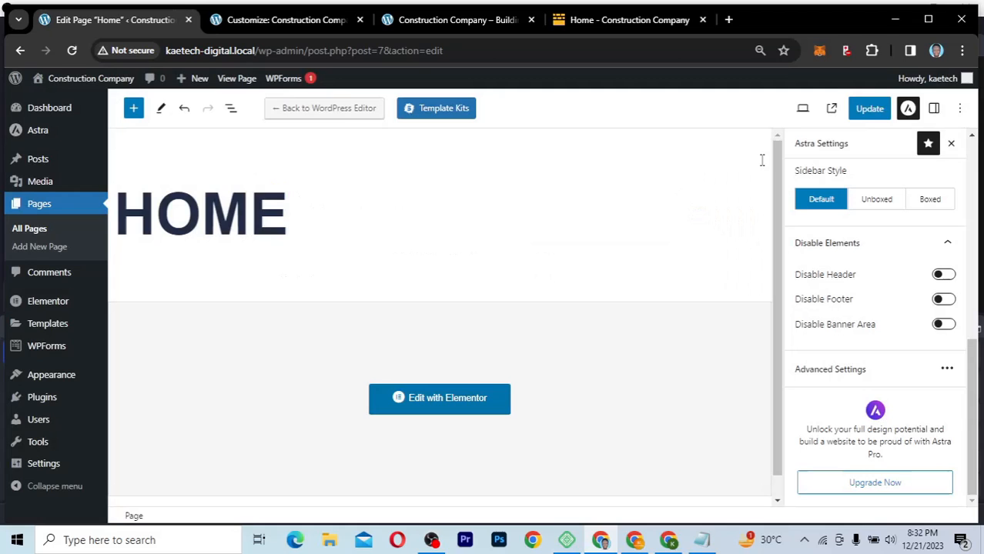
{"action": "left_click", "coordinate": [873, 112]}
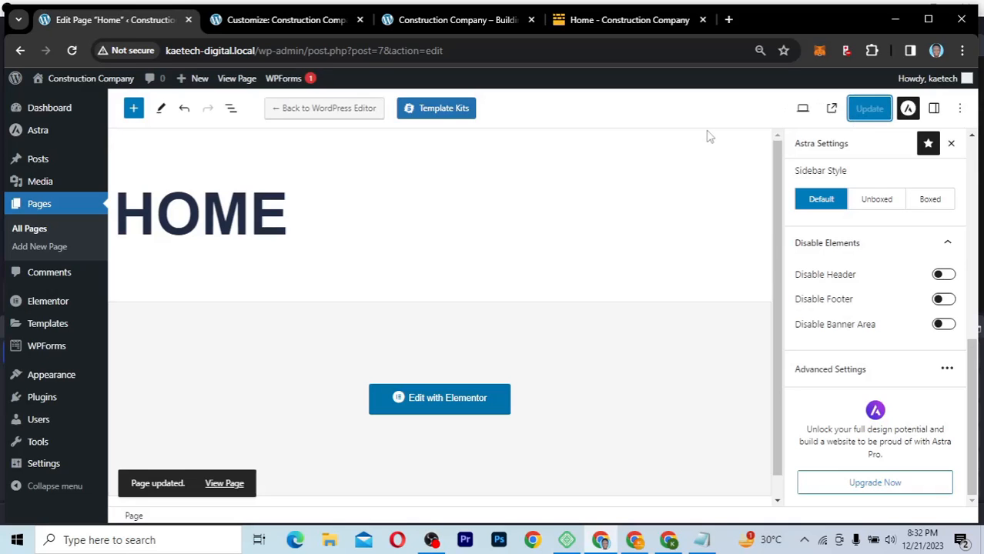
Step: Reload the live Construction Company site and check how the header sits over the hero section
{"action": "left_click", "coordinate": [455, 20]}
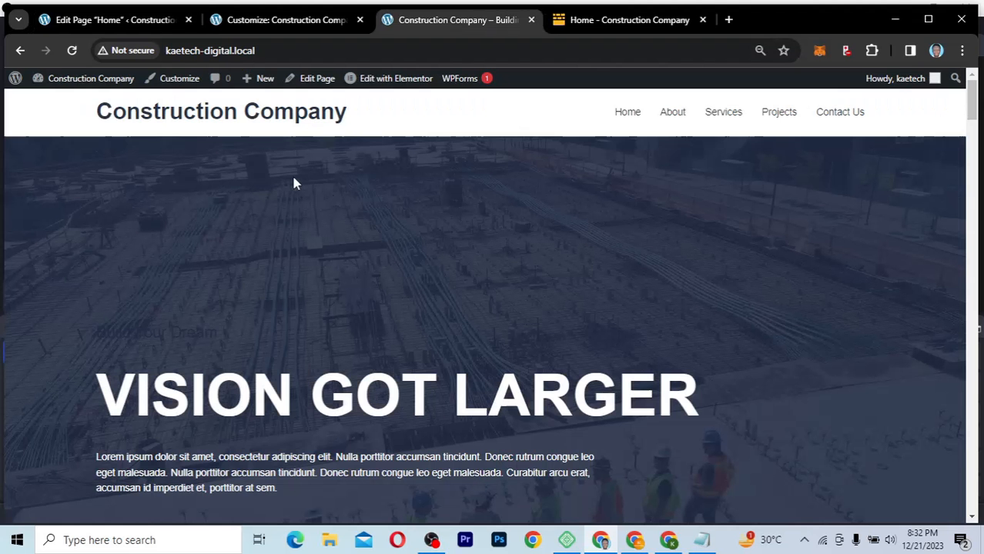
{"action": "left_click", "coordinate": [72, 51]}
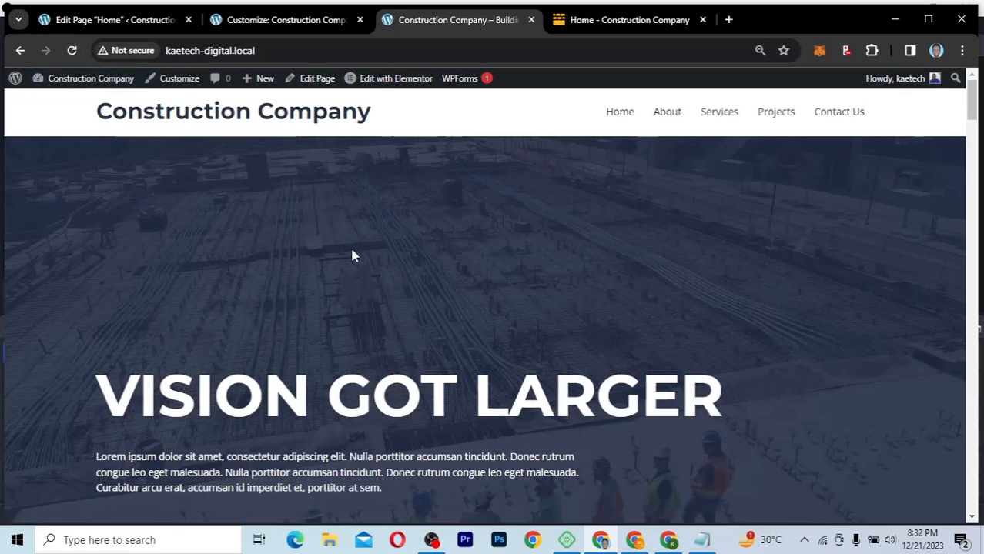
{"action": "scroll", "coordinate": [497, 284], "scroll_direction": "down", "scroll_amount": 4}
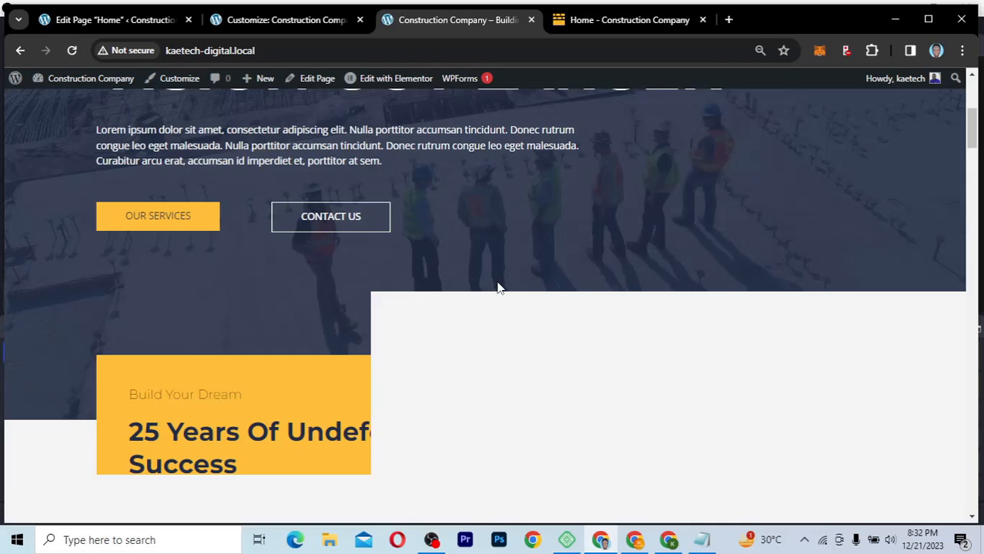
{"action": "scroll", "coordinate": [498, 288], "scroll_direction": "up", "scroll_amount": 4}
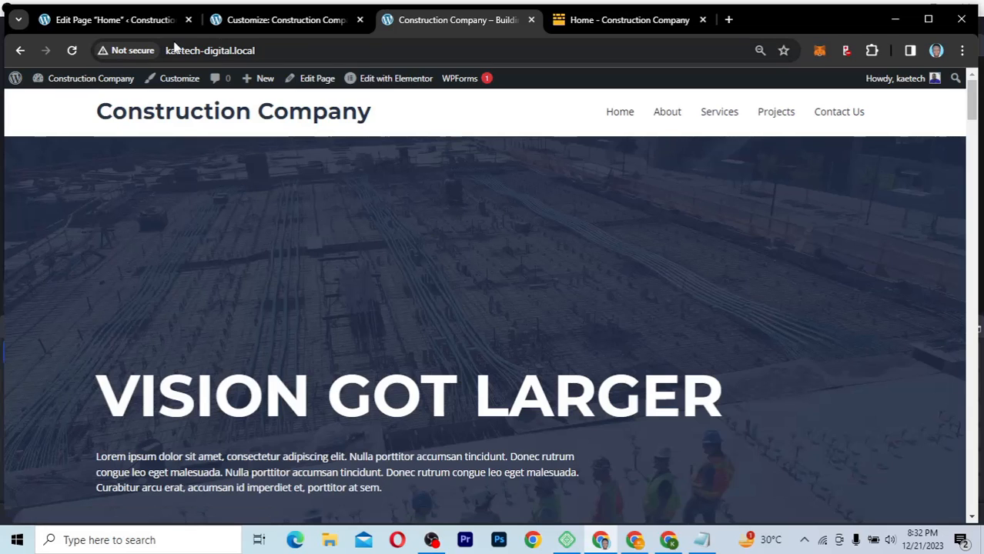
Step: Set the Home page's Transparent Header to Enabled in Astra's Advanced Settings and update the page
{"action": "left_click", "coordinate": [146, 26]}
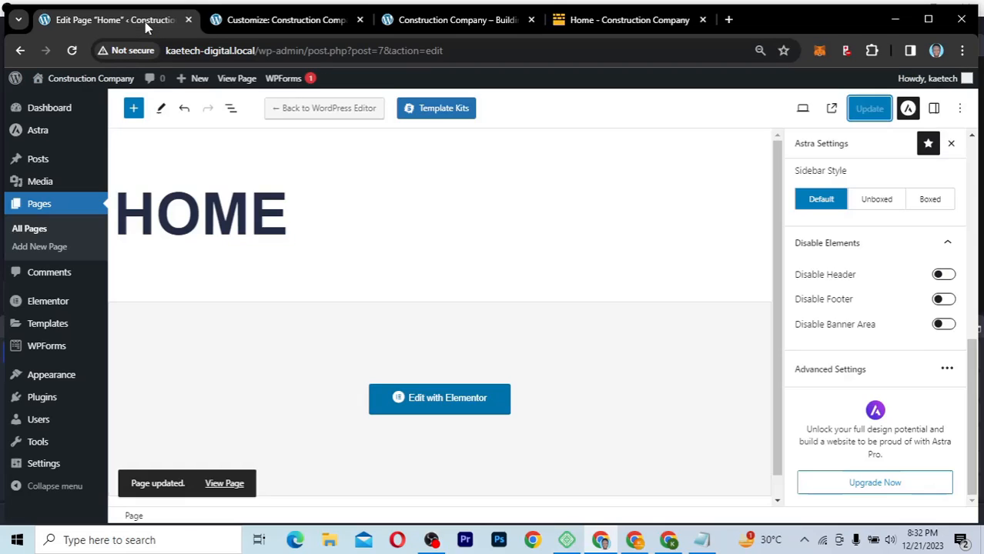
{"action": "left_click", "coordinate": [869, 370]}
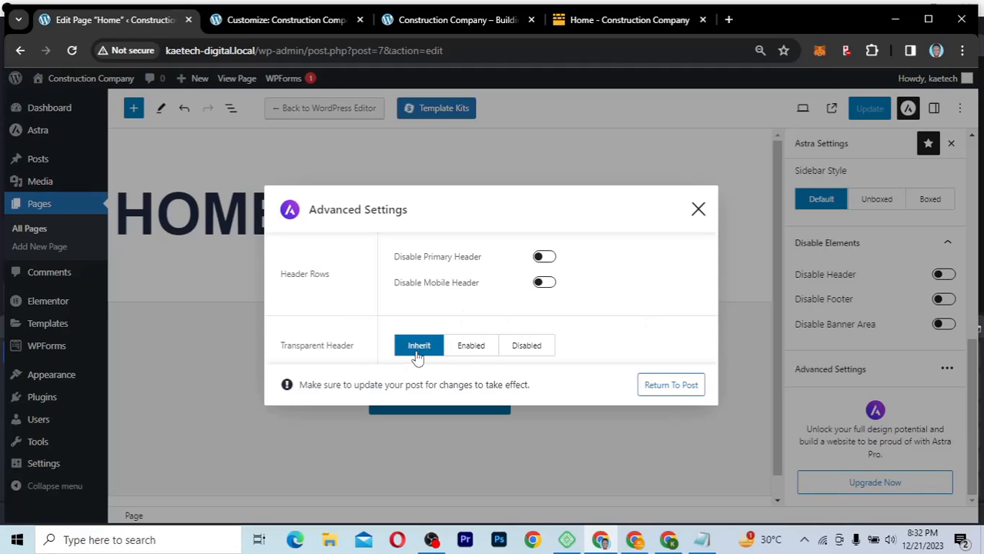
{"action": "left_click", "coordinate": [471, 348]}
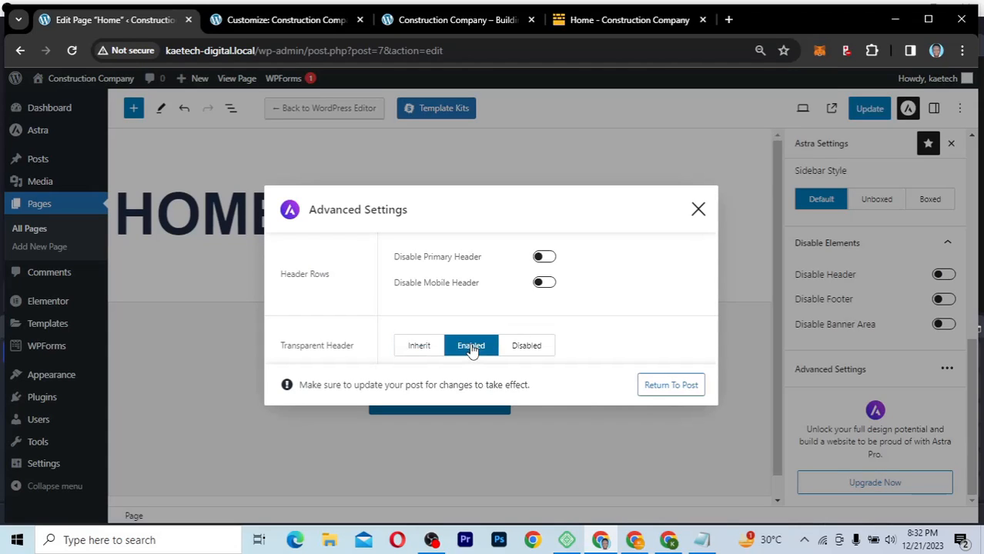
{"action": "left_click", "coordinate": [698, 212]}
{"action": "left_click", "coordinate": [878, 110]}
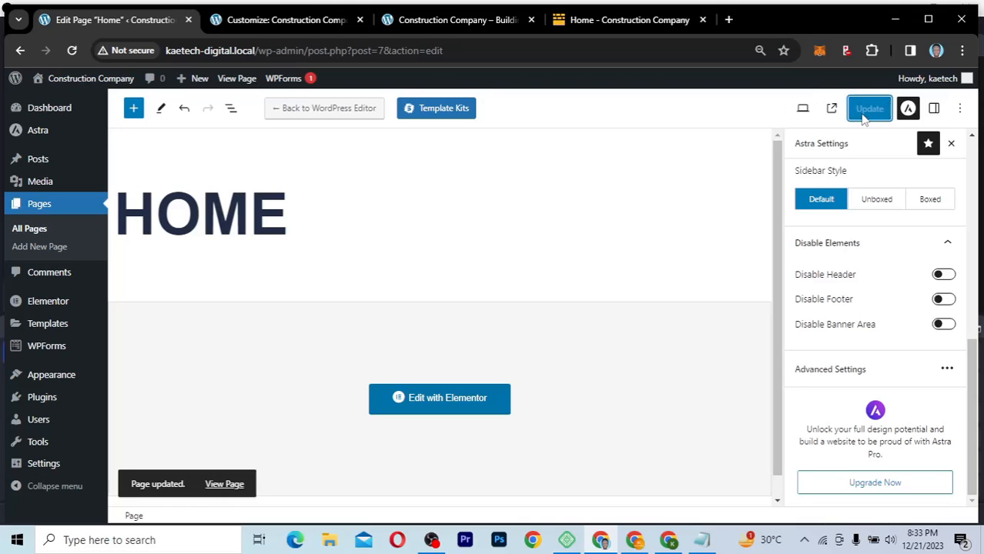
Step: Reload the live site and inspect the header, highlighting the site title to check its legibility against the hero image
{"action": "left_click", "coordinate": [457, 21]}
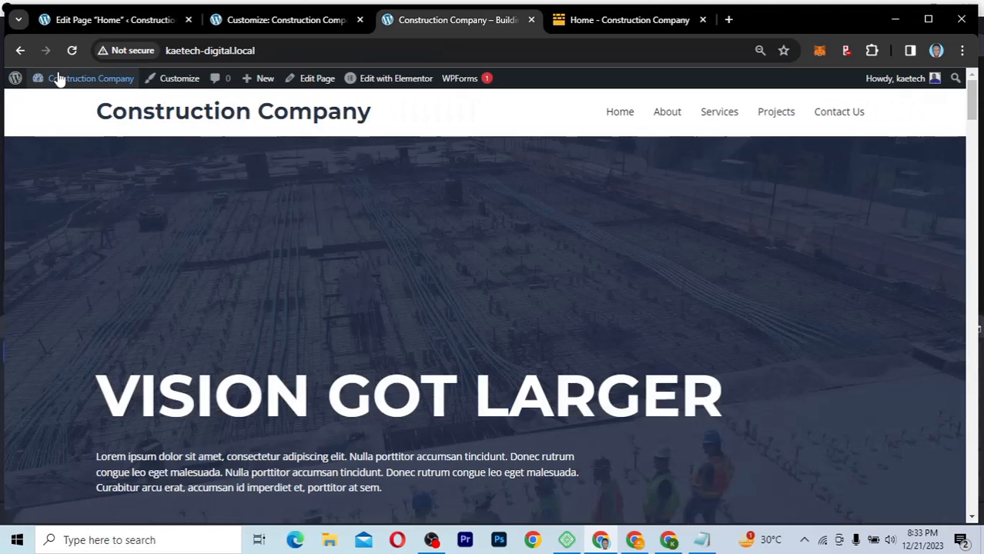
{"action": "left_click", "coordinate": [72, 50]}
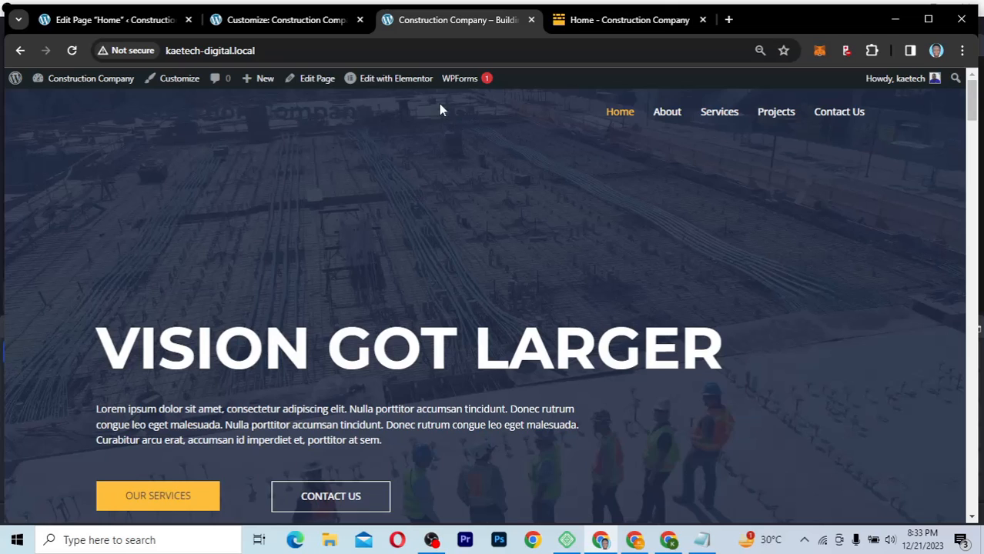
{"action": "left_click_drag", "start_coordinate": [415, 116], "coordinate": [65, 117]}
{"action": "left_click", "coordinate": [230, 191]}
{"action": "left_click_drag", "start_coordinate": [411, 114], "coordinate": [89, 128]}
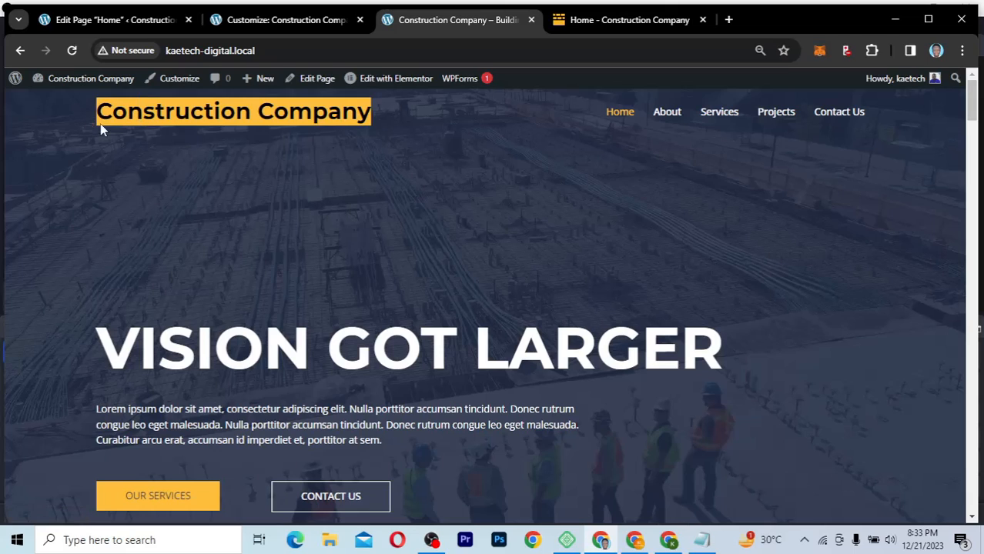
{"action": "left_click", "coordinate": [465, 189]}
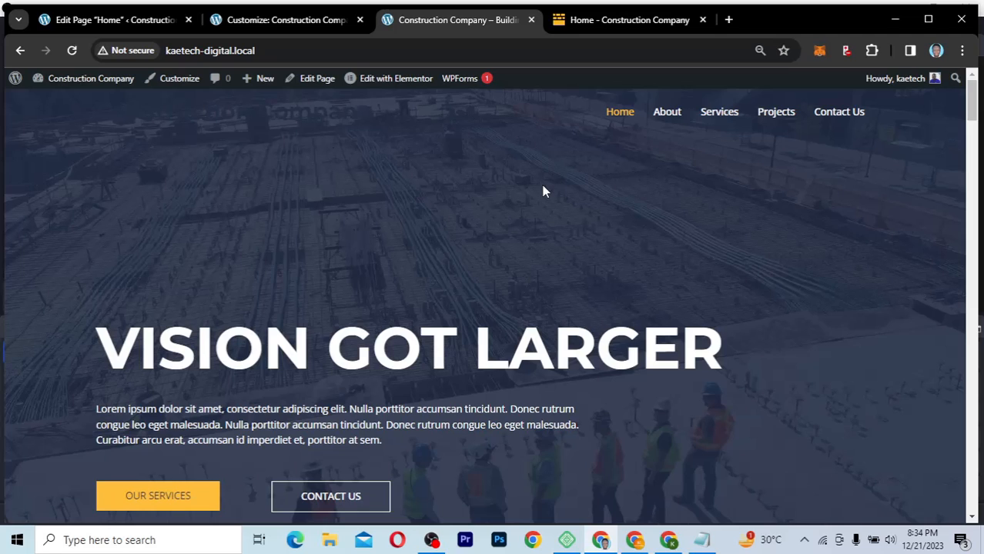
Step: Compare the Urban Nest demo's header layout with the element rows in the Construction Company site's Header Builder
{"action": "left_click", "coordinate": [296, 21]}
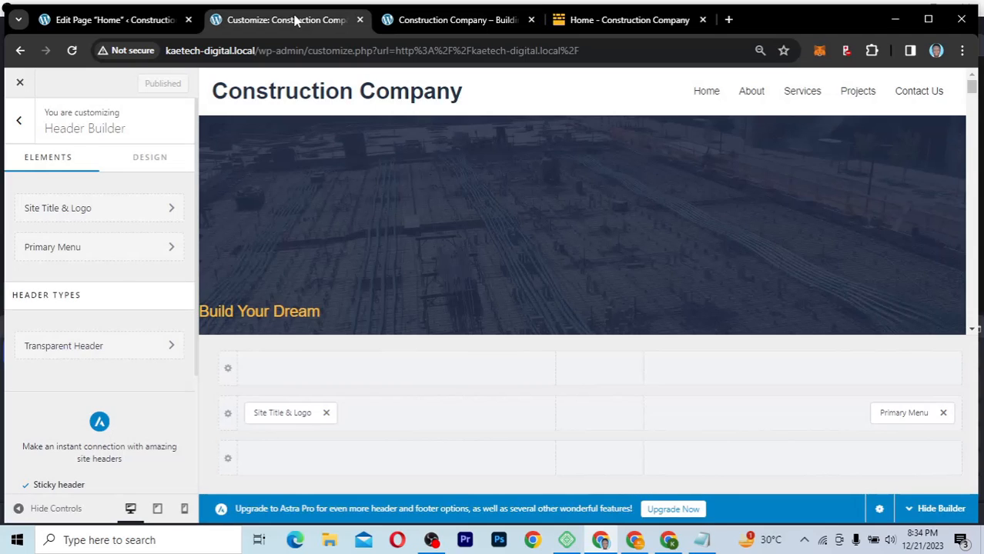
{"action": "left_click", "coordinate": [614, 29]}
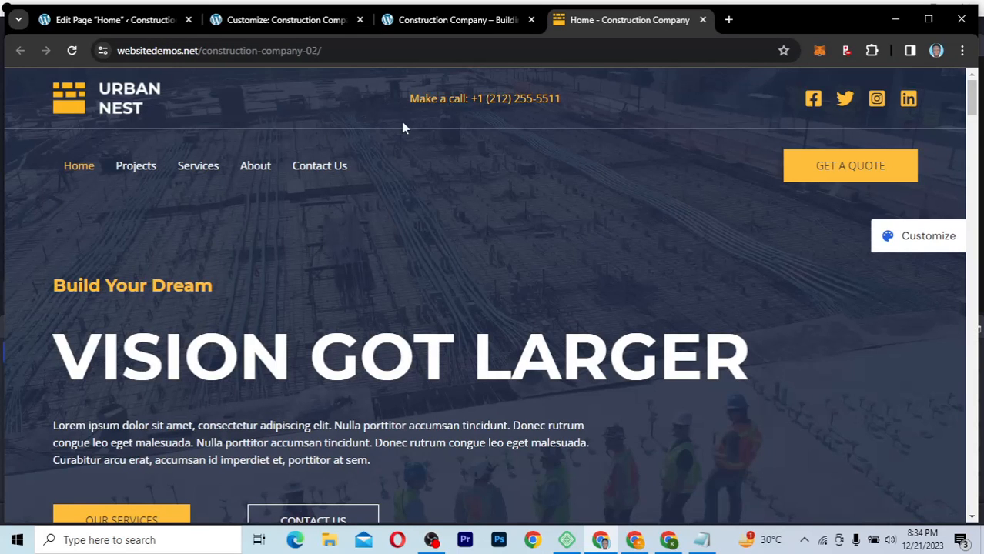
{"action": "left_click", "coordinate": [266, 20]}
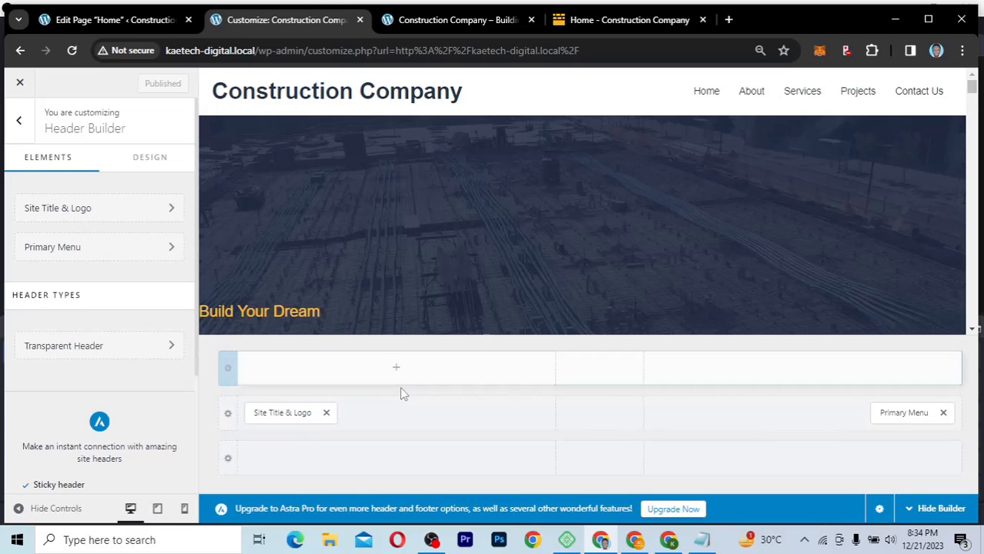
{"action": "left_click", "coordinate": [281, 413]}
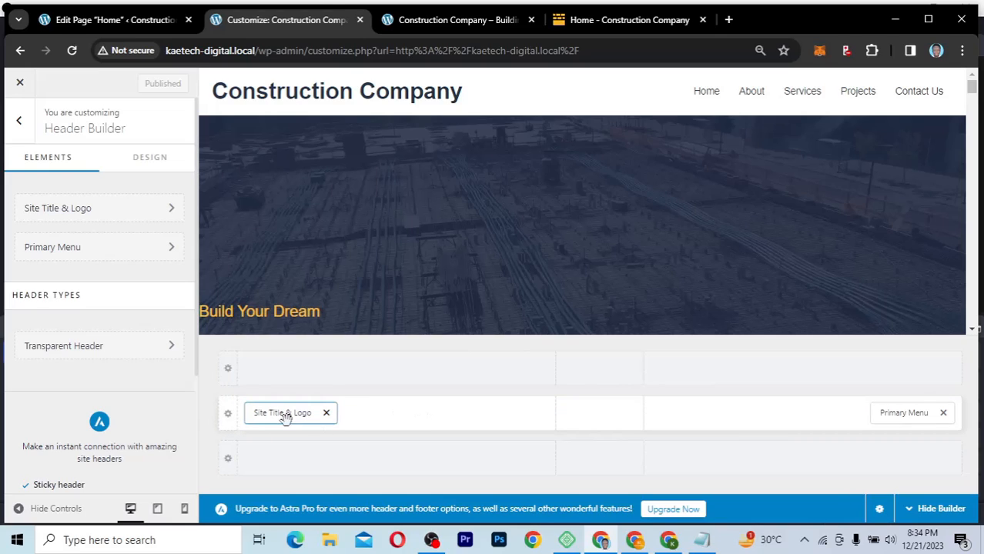
{"action": "left_click", "coordinate": [662, 21]}
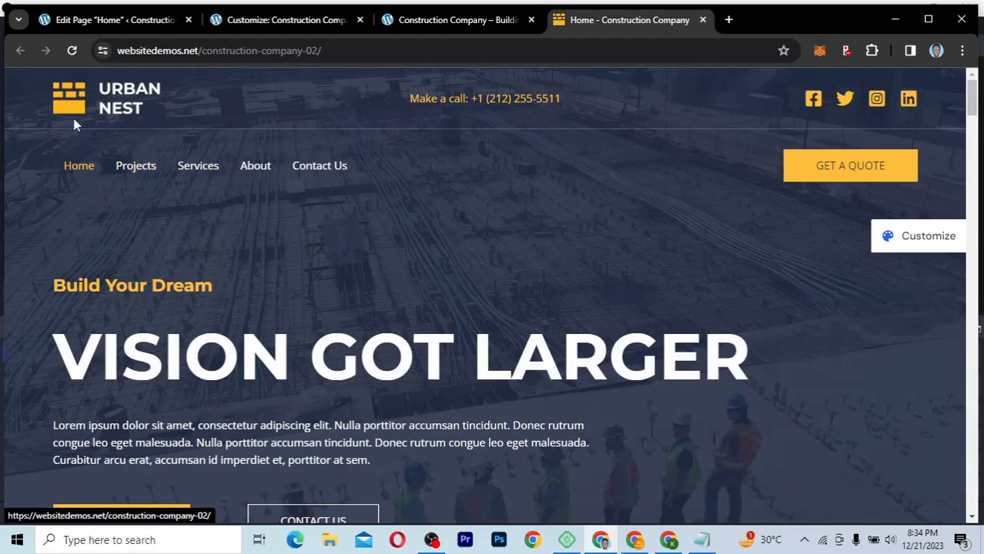
{"action": "left_click", "coordinate": [294, 14]}
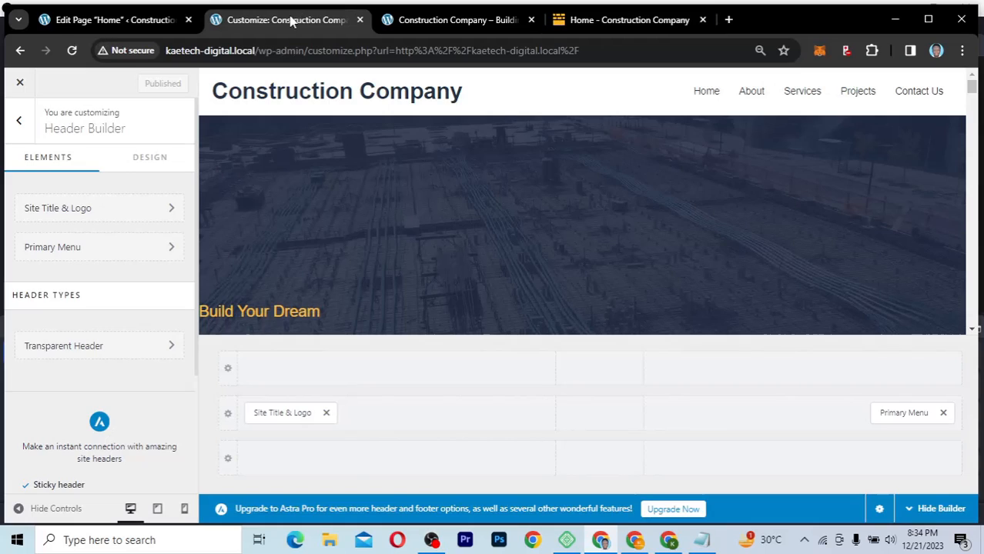
Step: Move the Site Title & Logo element from the primary header row to the first section of the row above and publish
{"action": "left_click", "coordinate": [394, 371]}
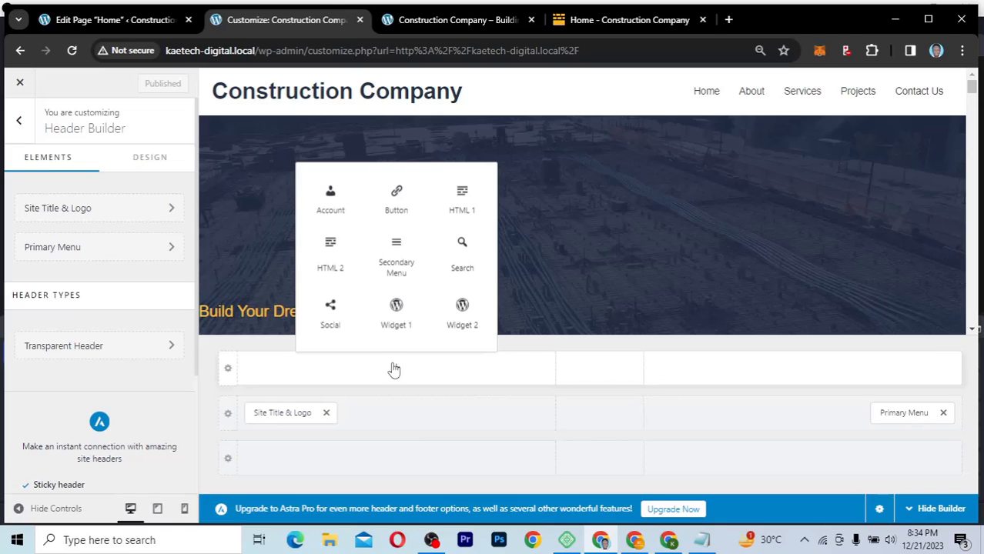
{"action": "left_click", "coordinate": [326, 413]}
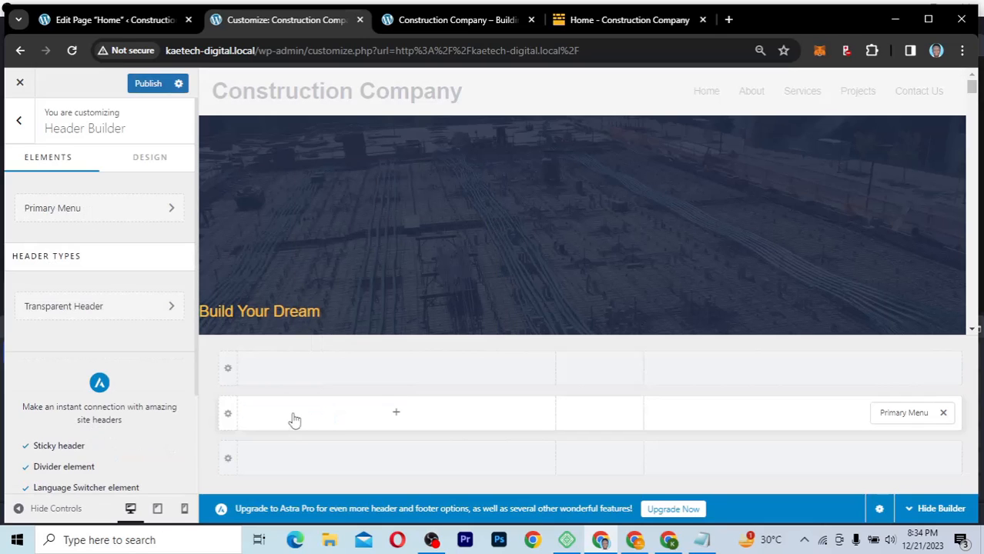
{"action": "left_click", "coordinate": [400, 371]}
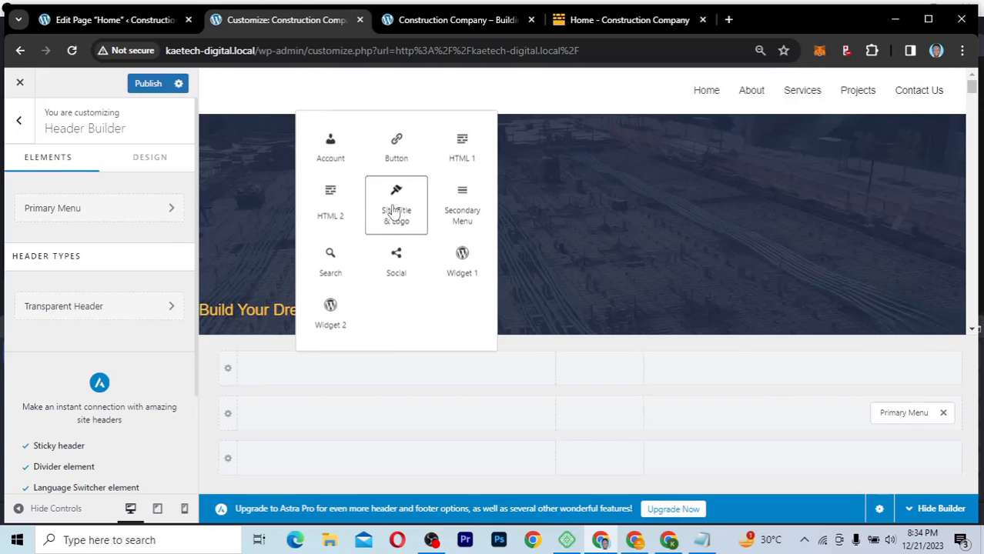
{"action": "left_click", "coordinate": [395, 212]}
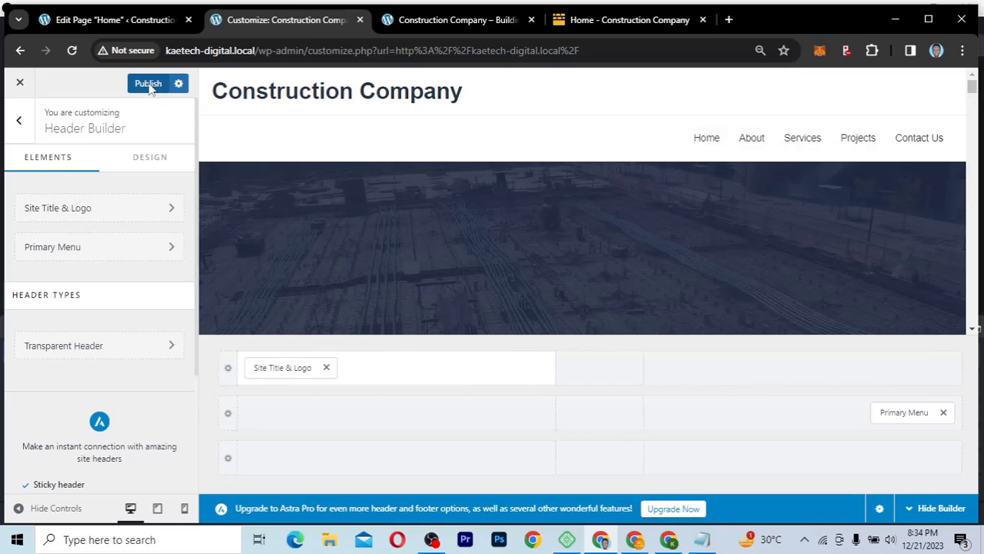
{"action": "left_click", "coordinate": [151, 86]}
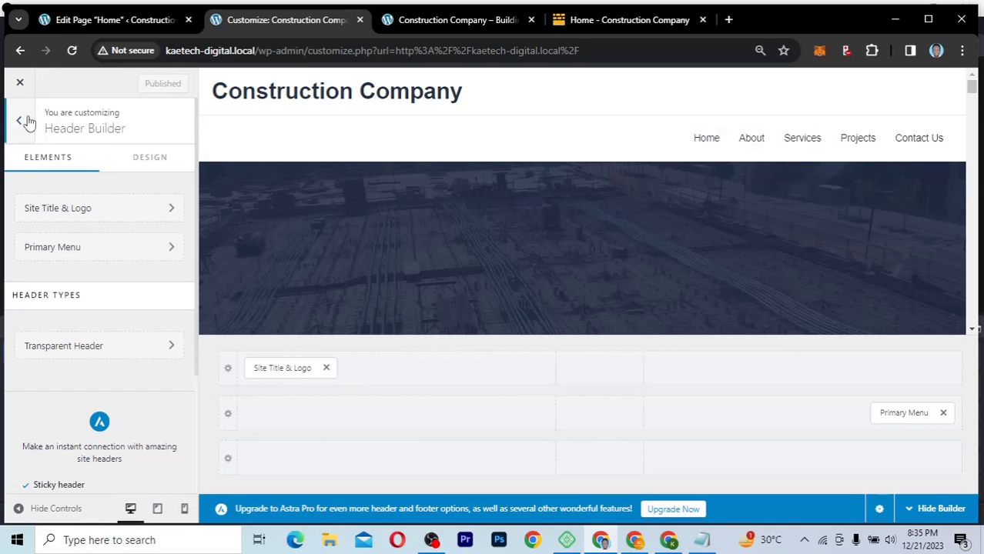
Step: Reload the Customizer and check the two-row transparent header in the site preview
{"action": "left_click", "coordinate": [71, 51]}
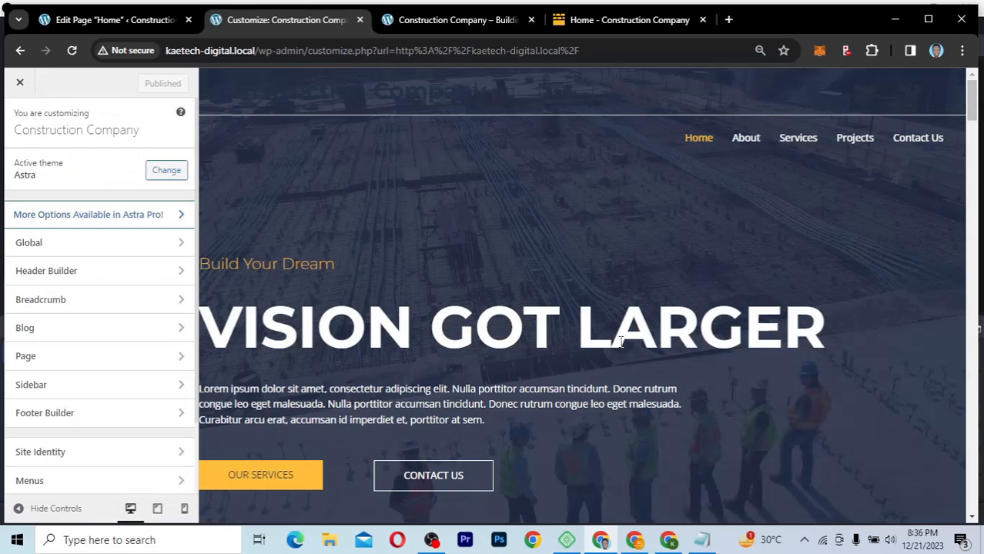
{"action": "scroll", "coordinate": [621, 343], "scroll_direction": "down", "scroll_amount": 1}
{"action": "scroll", "coordinate": [621, 343], "scroll_direction": "up", "scroll_amount": 1}
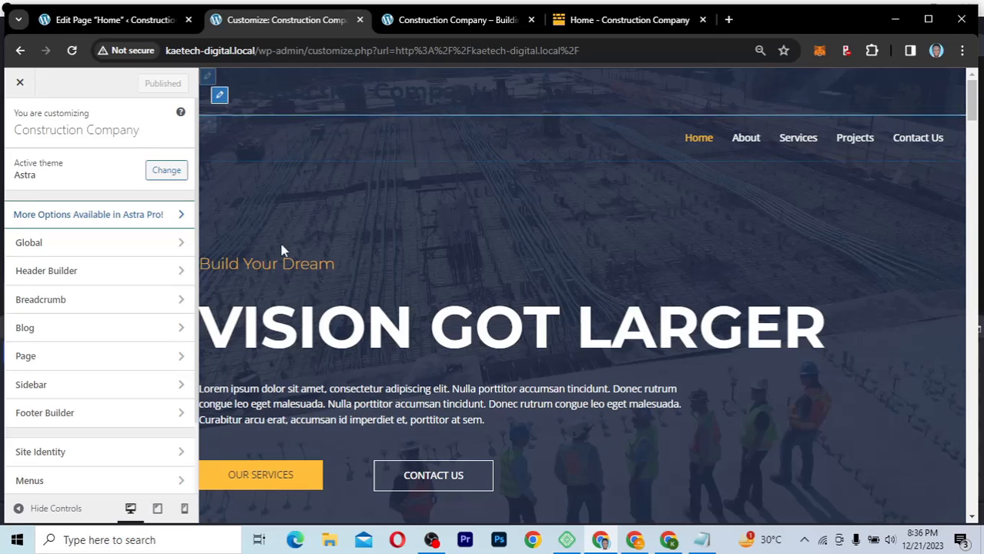
Step: Open the Site Title & Logo settings in the Header Builder and review the logo, site title, tagline and visibility options
{"action": "left_click", "coordinate": [83, 280]}
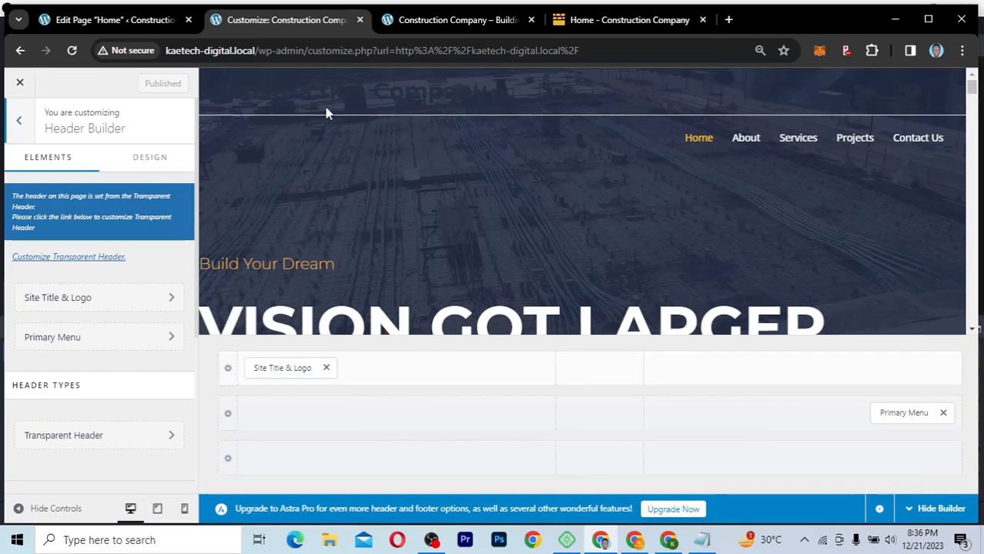
{"action": "left_click", "coordinate": [289, 370]}
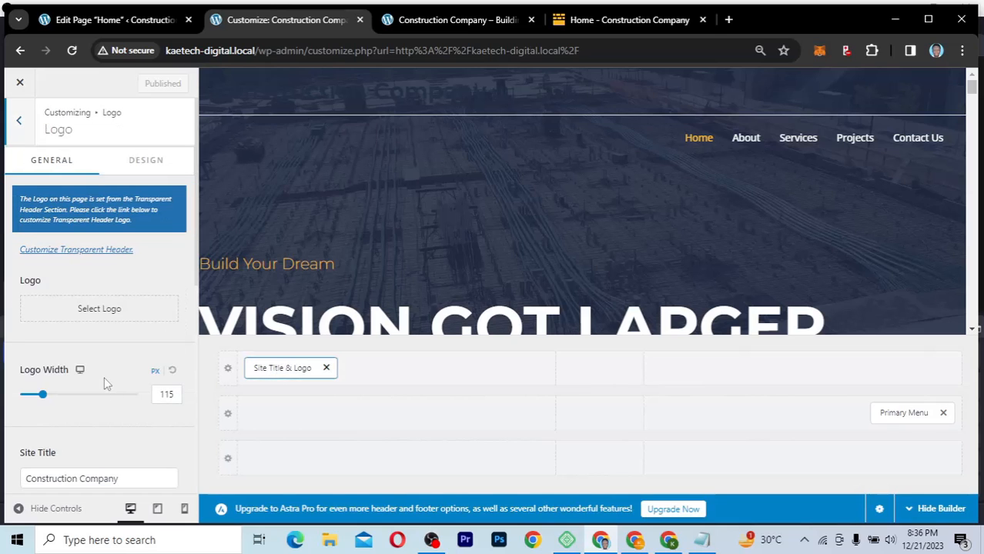
{"action": "scroll", "coordinate": [104, 377], "scroll_direction": "down", "scroll_amount": 2}
{"action": "scroll", "coordinate": [104, 379], "scroll_direction": "down", "scroll_amount": 1}
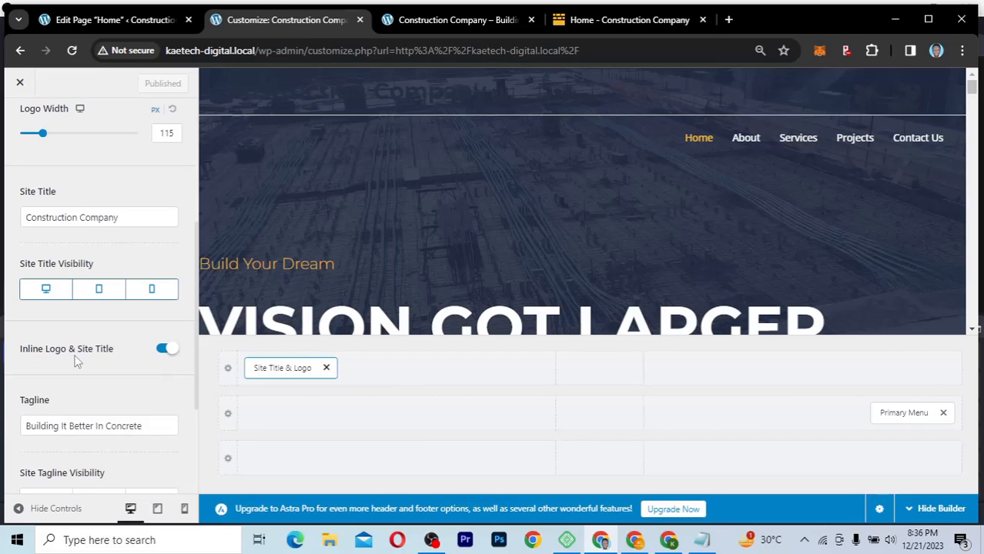
{"action": "scroll", "coordinate": [119, 364], "scroll_direction": "down", "scroll_amount": 2}
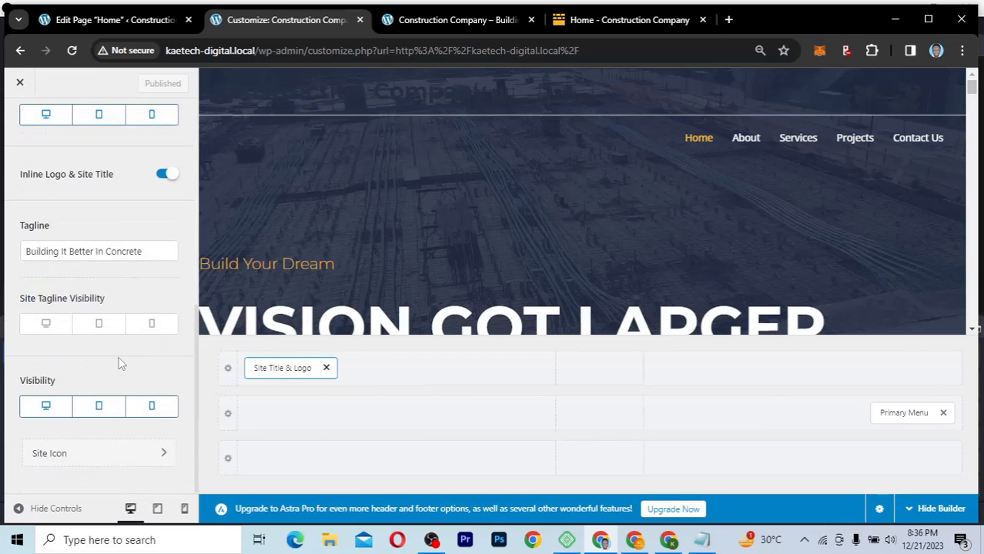
{"action": "scroll", "coordinate": [119, 364], "scroll_direction": "up", "scroll_amount": 3}
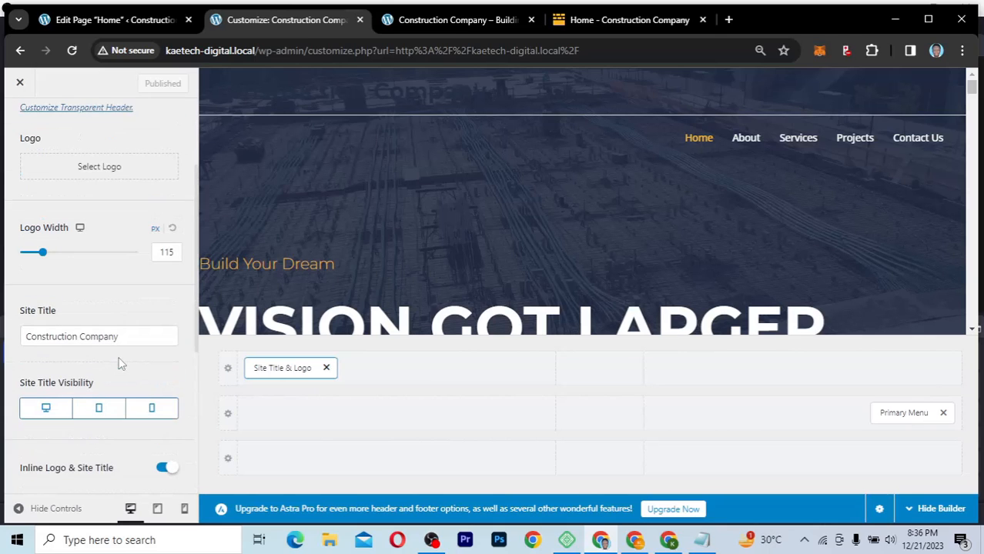
{"action": "scroll", "coordinate": [121, 363], "scroll_direction": "up", "scroll_amount": 2}
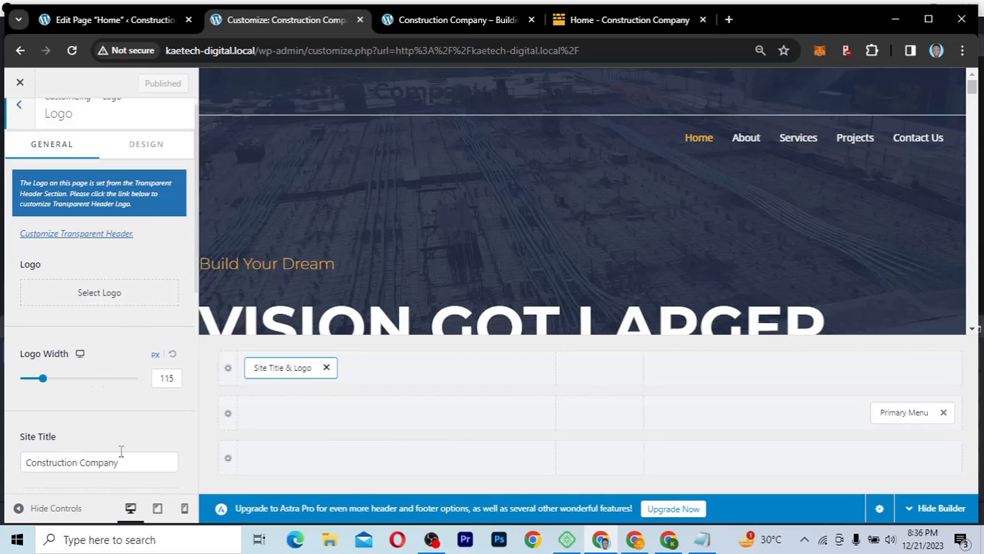
{"action": "scroll", "coordinate": [121, 452], "scroll_direction": "down", "scroll_amount": 2}
{"action": "left_click_drag", "start_coordinate": [132, 304], "coordinate": [12, 309]}
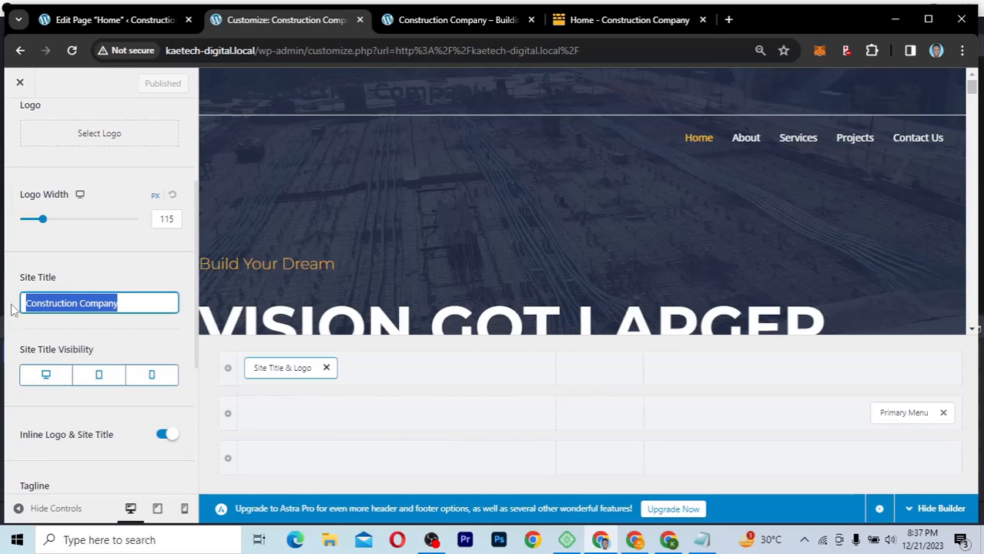
{"action": "left_click", "coordinate": [141, 300]}
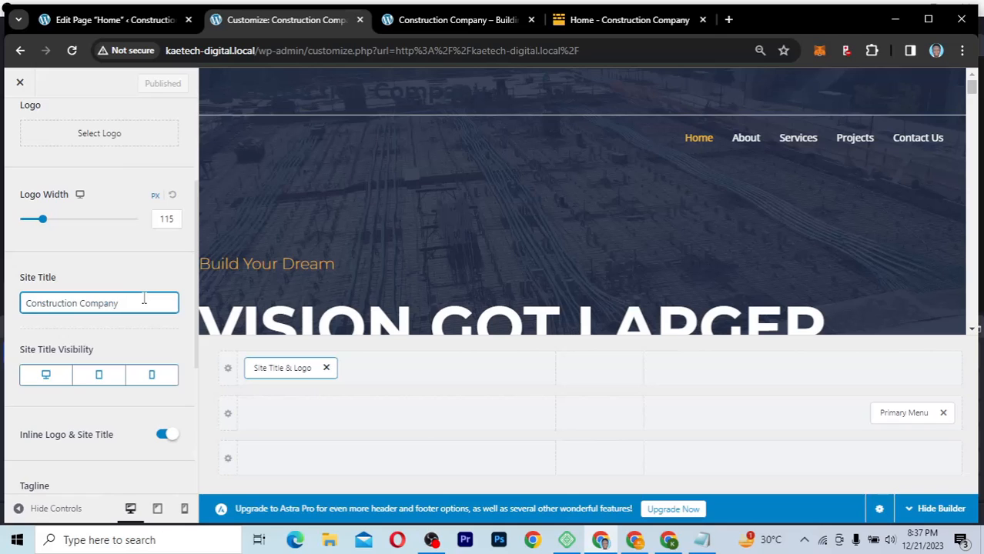
{"action": "scroll", "coordinate": [143, 298], "scroll_direction": "up", "scroll_amount": 2}
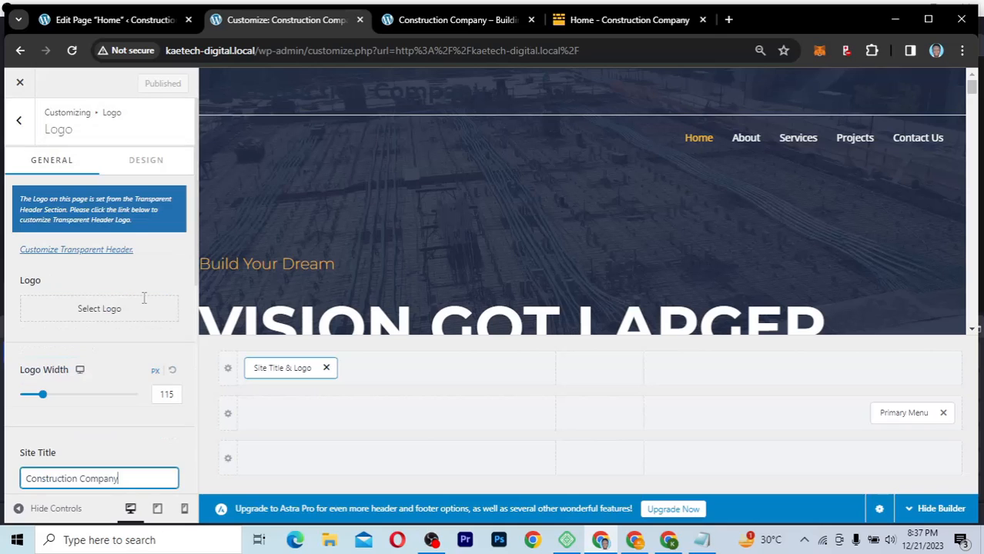
Step: Set the site logo to logo-urban-nest.png from the media library without cropping it
{"action": "left_click", "coordinate": [97, 314]}
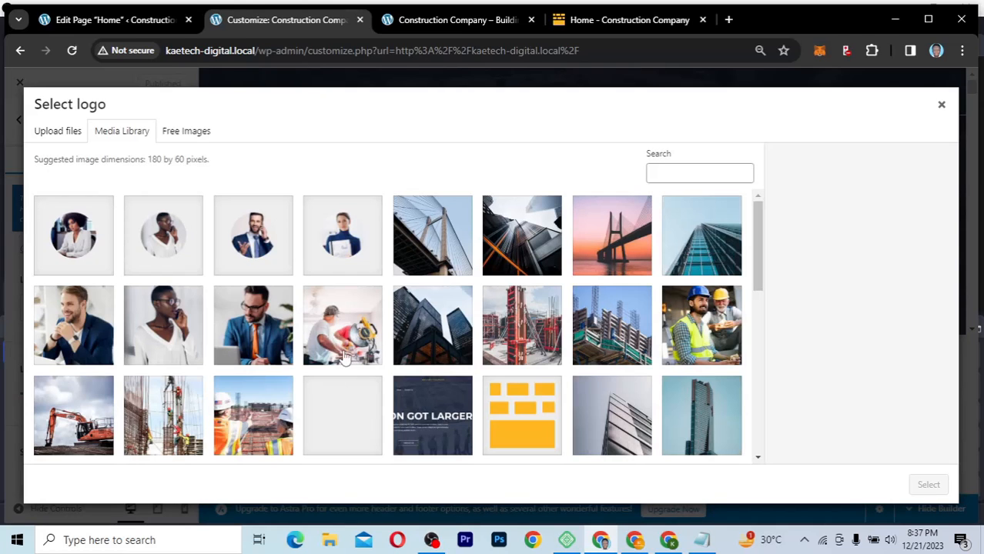
{"action": "scroll", "coordinate": [471, 391], "scroll_direction": "down", "scroll_amount": 10}
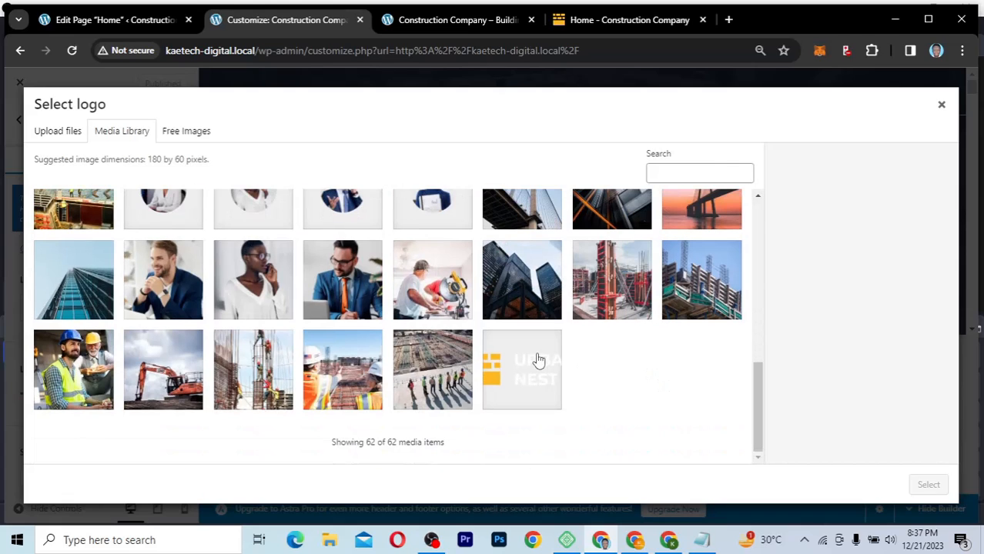
{"action": "left_click", "coordinate": [538, 358]}
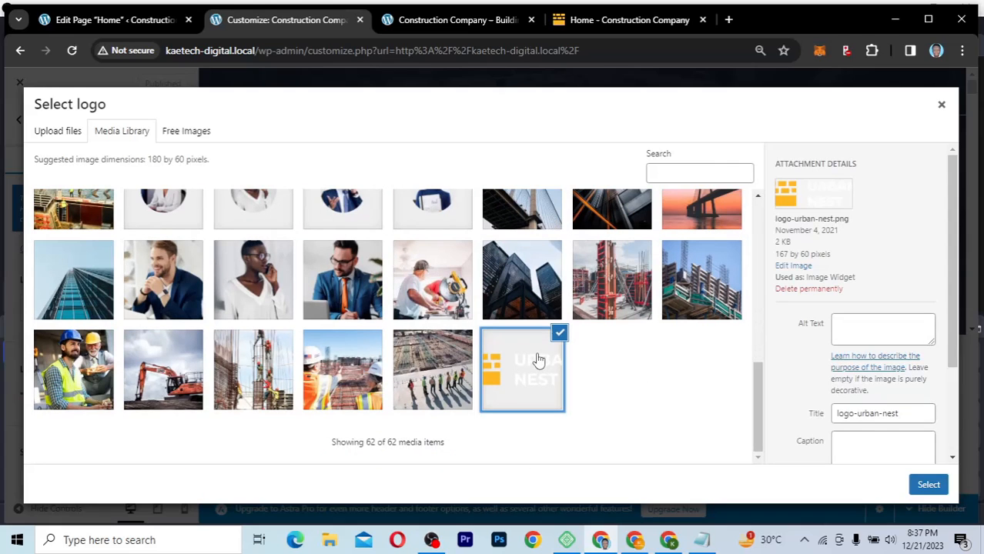
{"action": "left_click", "coordinate": [932, 484]}
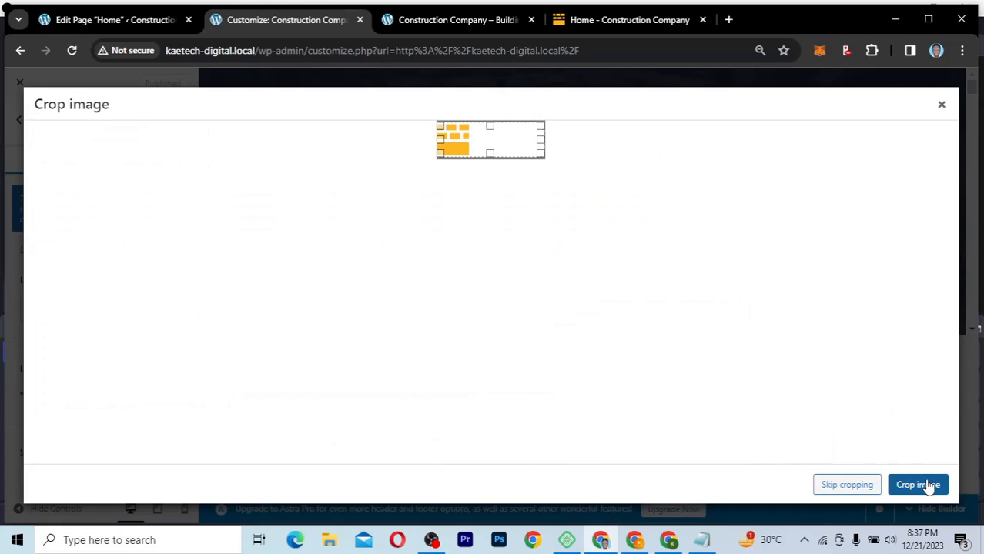
{"action": "left_click", "coordinate": [847, 485]}
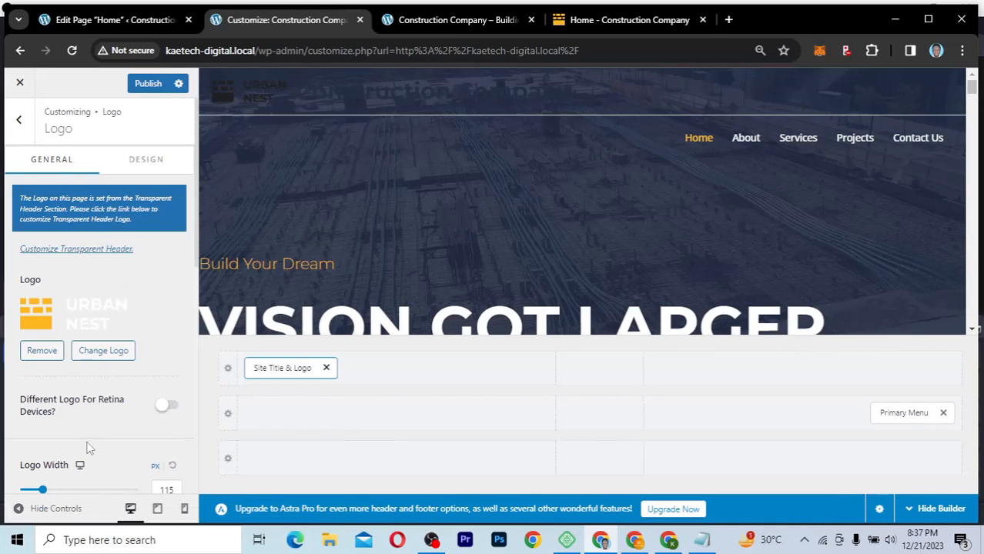
Step: Enable a different logo for retina devices and choose the Urban Nest logo from the media library as the retina logo
{"action": "scroll", "coordinate": [88, 445], "scroll_direction": "down", "scroll_amount": 2}
{"action": "scroll", "coordinate": [81, 448], "scroll_direction": "up", "scroll_amount": 2}
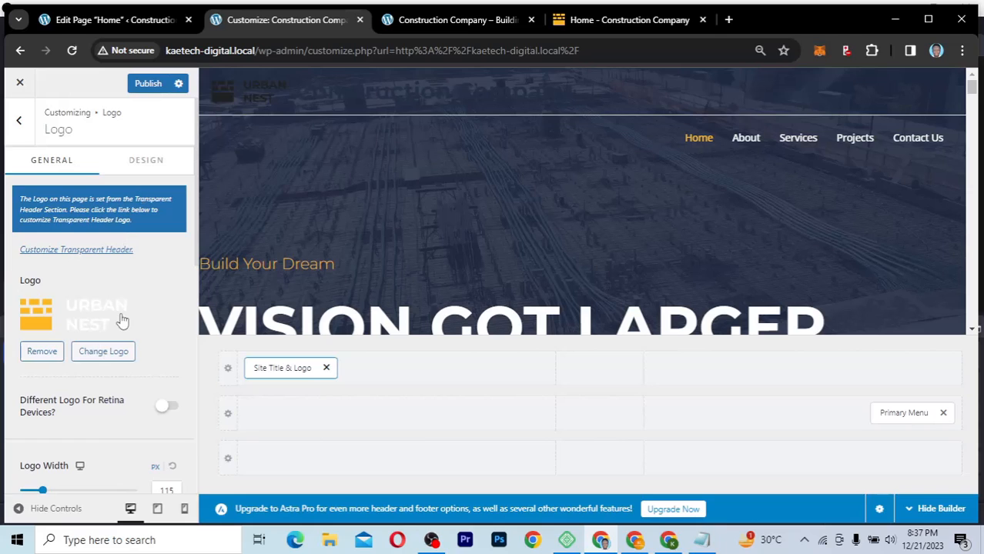
{"action": "scroll", "coordinate": [120, 322], "scroll_direction": "down", "scroll_amount": 3}
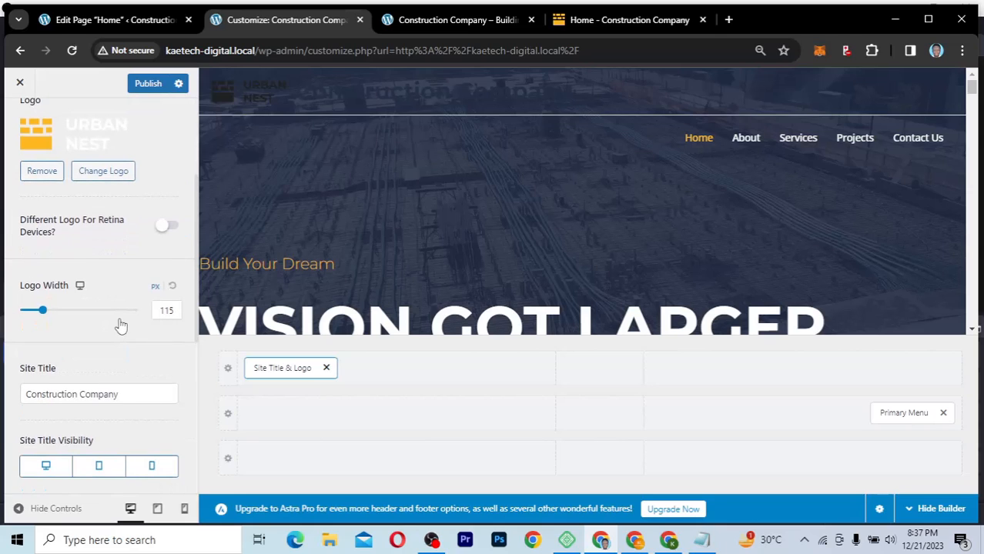
{"action": "scroll", "coordinate": [121, 323], "scroll_direction": "up", "scroll_amount": 2}
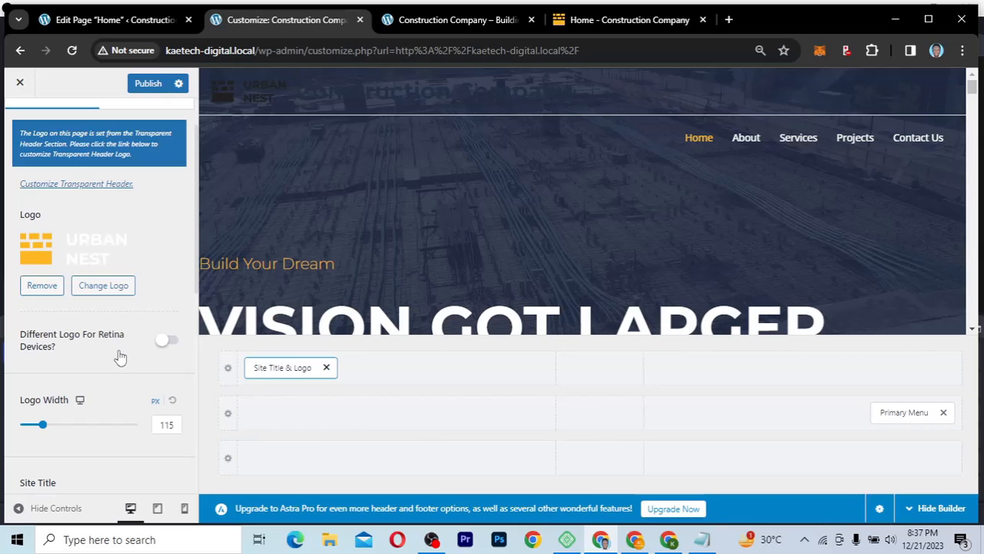
{"action": "scroll", "coordinate": [120, 357], "scroll_direction": "down", "scroll_amount": 2}
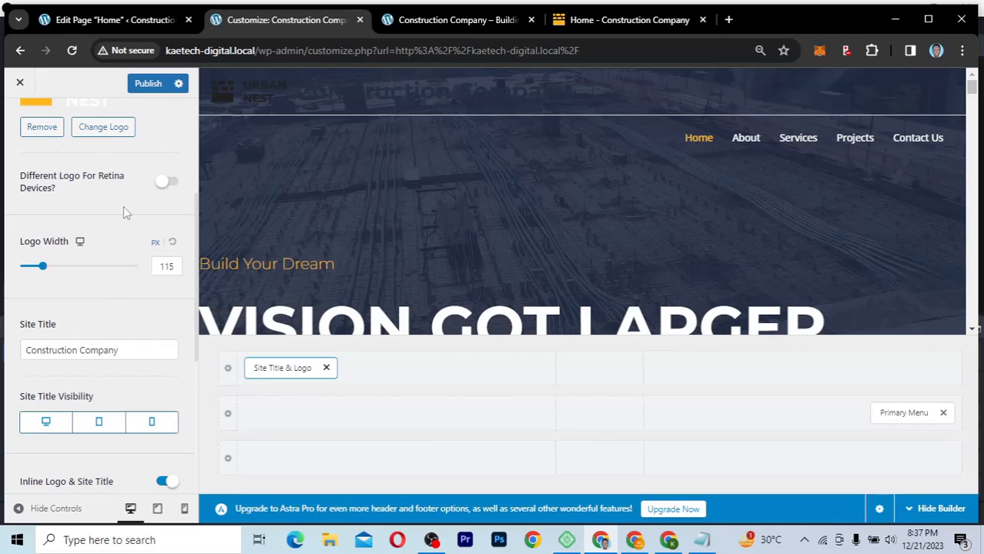
{"action": "left_click", "coordinate": [168, 183]}
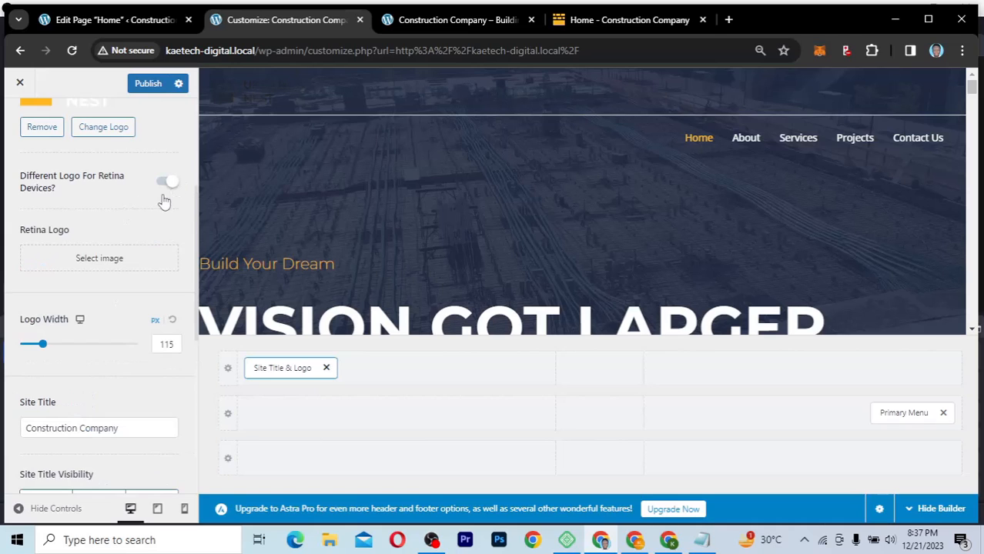
{"action": "left_click", "coordinate": [105, 260]}
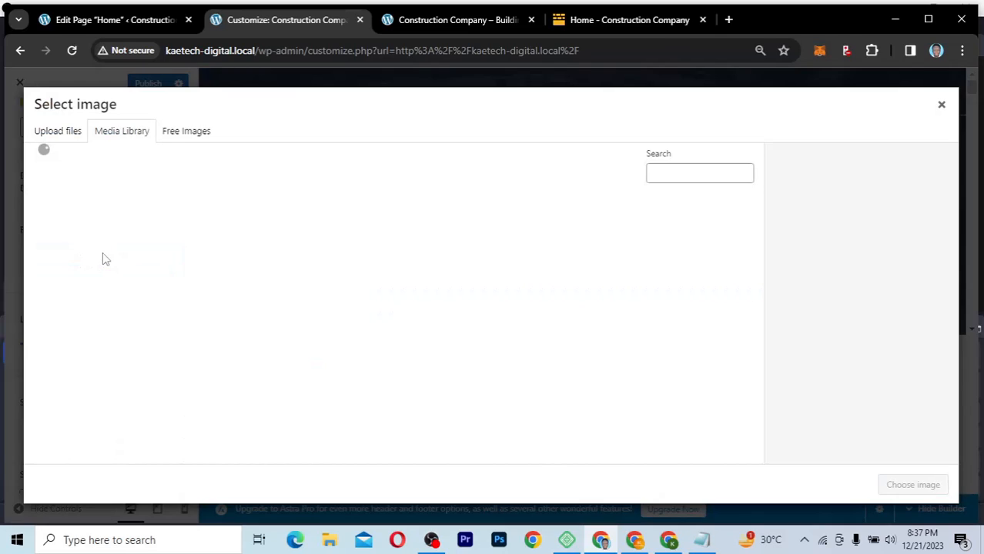
{"action": "left_click", "coordinate": [431, 385]}
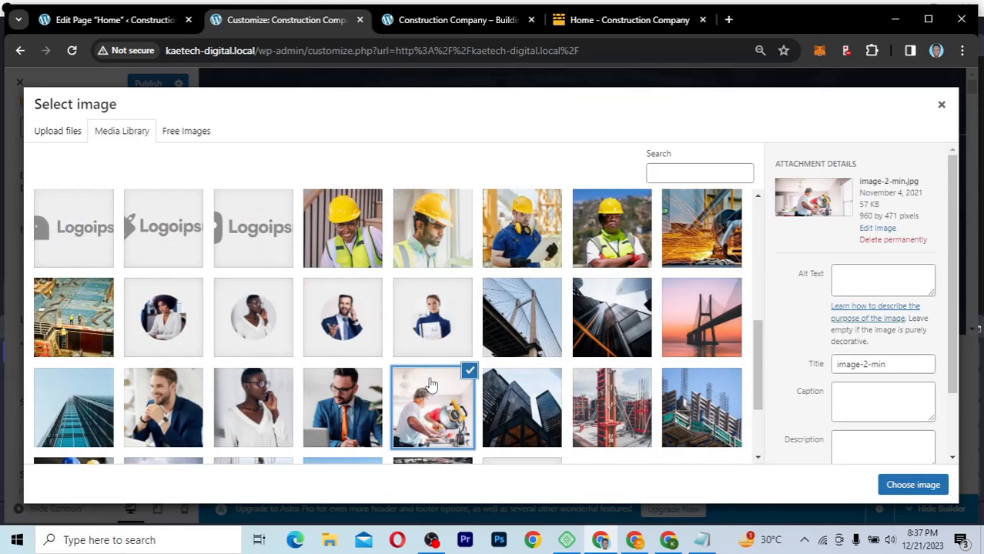
{"action": "scroll", "coordinate": [462, 381], "scroll_direction": "down", "scroll_amount": 2}
{"action": "left_click", "coordinate": [518, 373]}
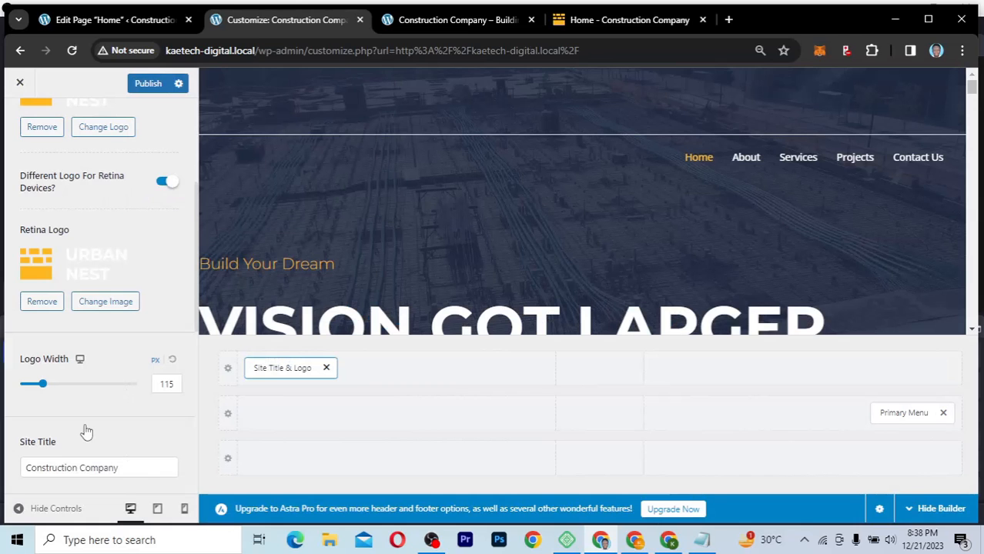
Step: Hide the site title on desktop, tablet and mobile in the Logo settings
{"action": "scroll", "coordinate": [86, 431], "scroll_direction": "down", "scroll_amount": 1}
{"action": "scroll", "coordinate": [87, 431], "scroll_direction": "down", "scroll_amount": 3}
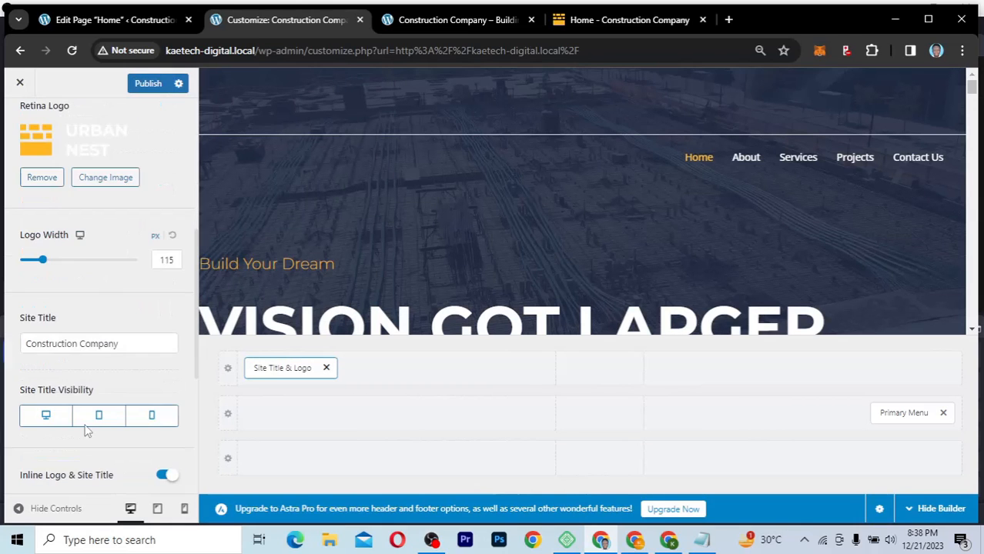
{"action": "scroll", "coordinate": [87, 432], "scroll_direction": "down", "scroll_amount": 2}
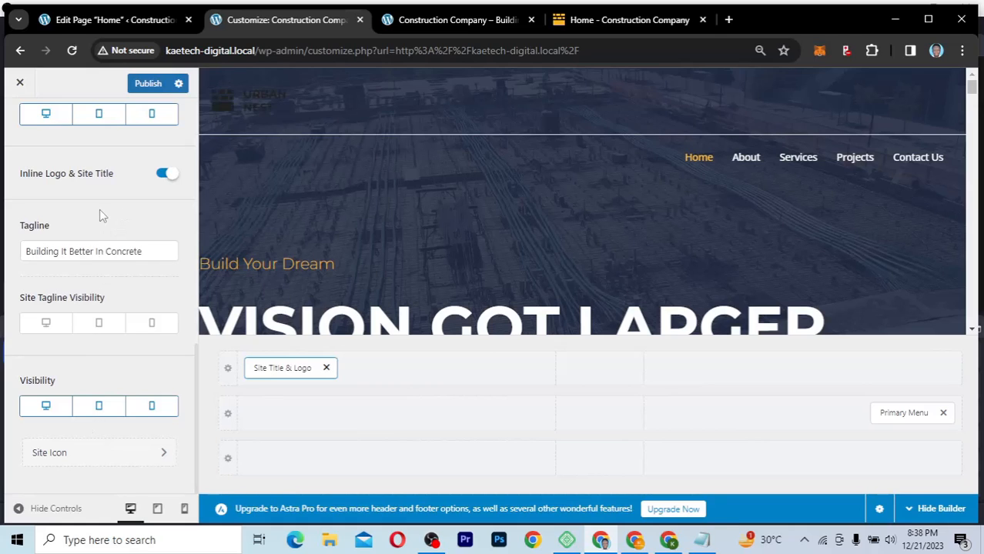
{"action": "scroll", "coordinate": [99, 215], "scroll_direction": "up", "scroll_amount": 2}
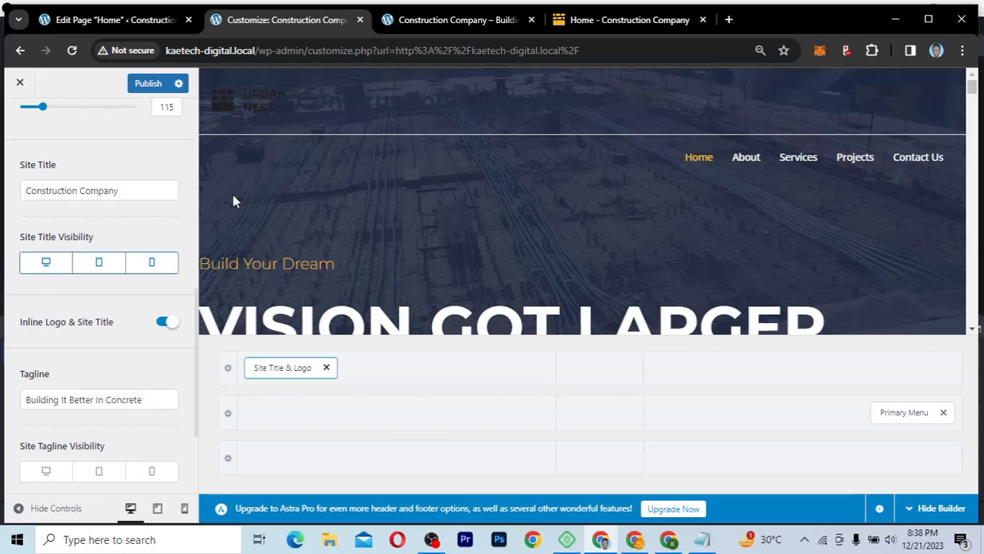
{"action": "left_click_drag", "start_coordinate": [576, 104], "coordinate": [294, 122]}
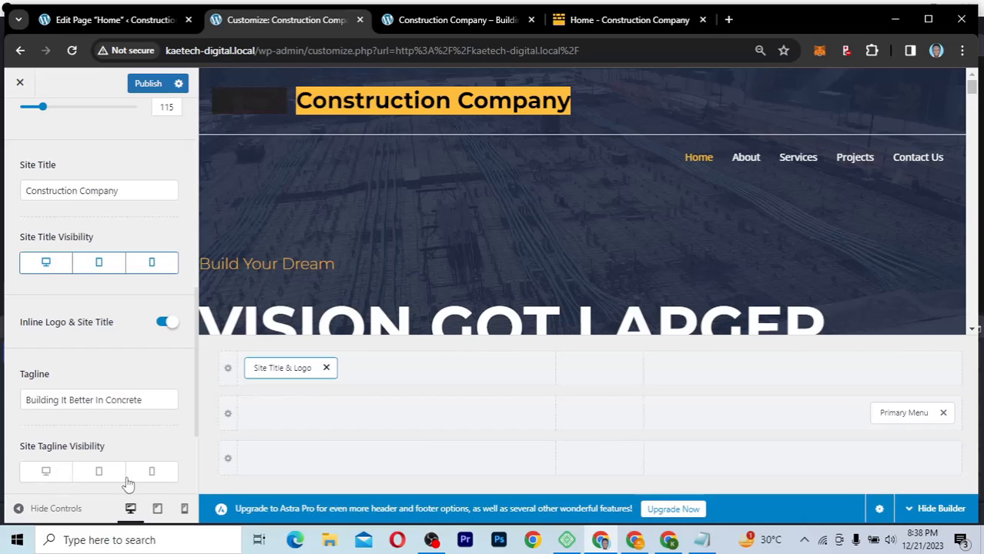
{"action": "left_click", "coordinate": [152, 264]}
{"action": "left_click", "coordinate": [109, 266]}
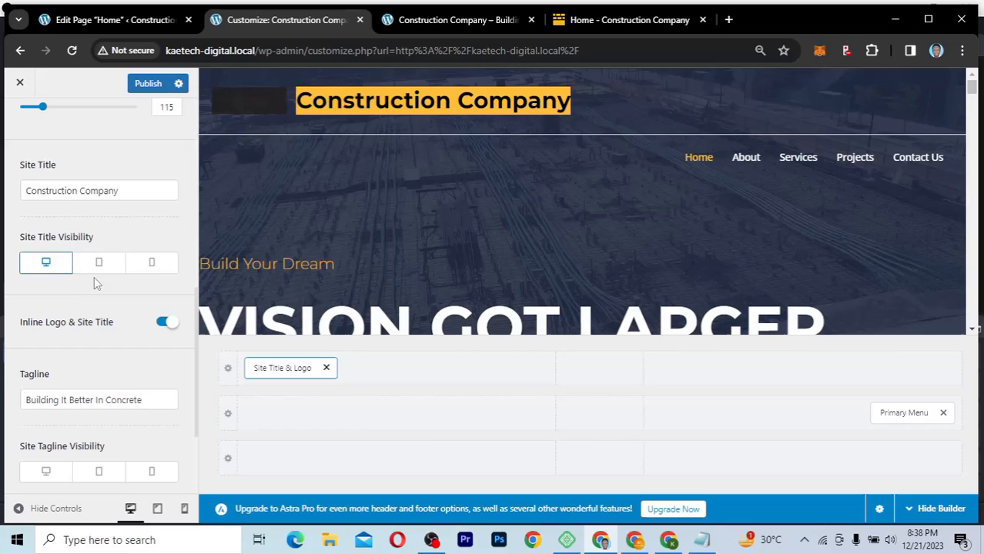
{"action": "left_click", "coordinate": [44, 262]}
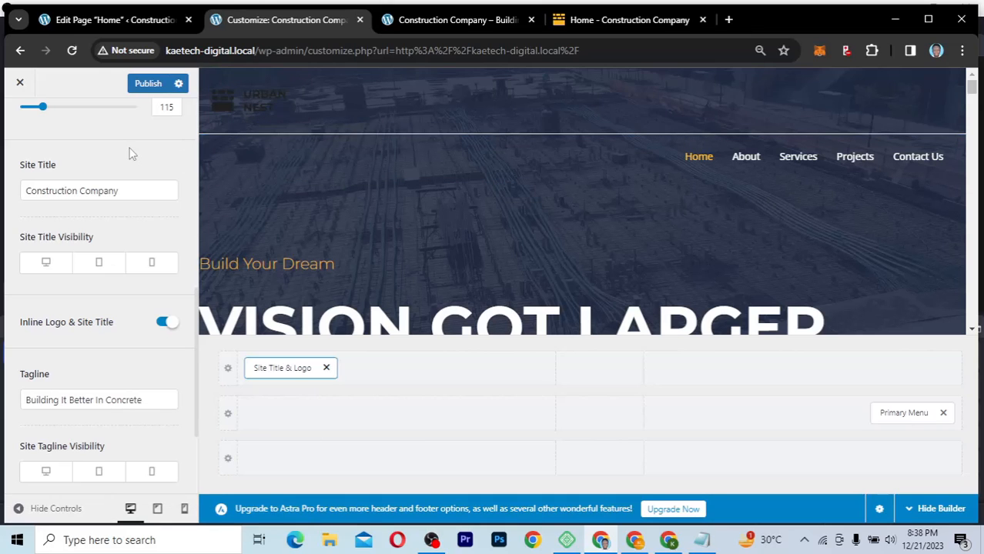
Step: Try to make the logo color fully transparent by reducing its opacity to zero, and publish the changes
{"action": "scroll", "coordinate": [132, 154], "scroll_direction": "up", "scroll_amount": 7}
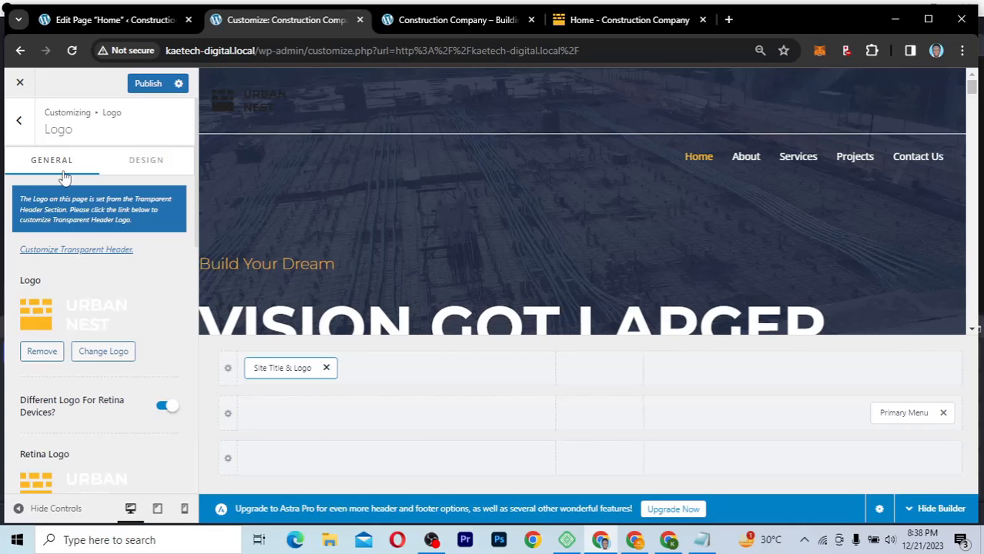
{"action": "left_click", "coordinate": [146, 164]}
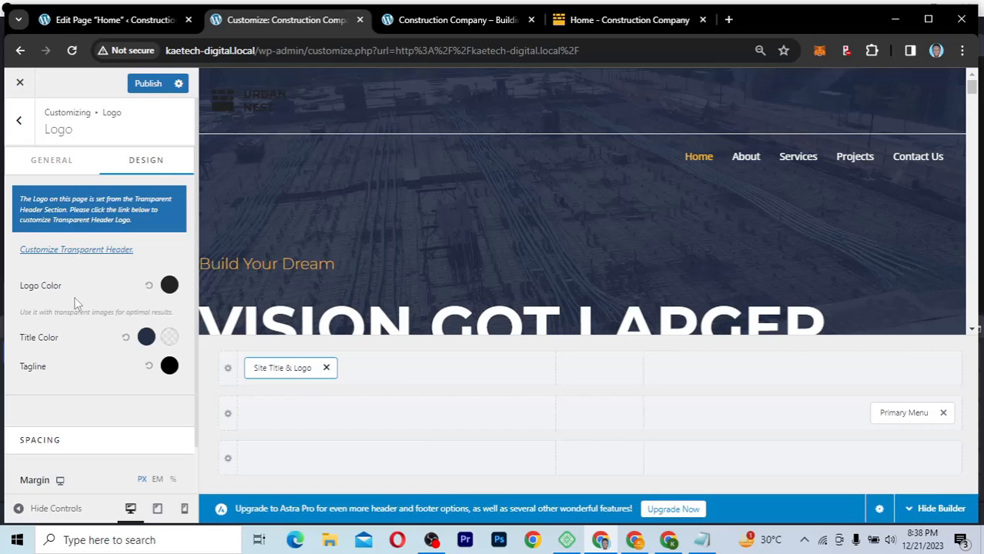
{"action": "left_click", "coordinate": [169, 285]}
{"action": "scroll", "coordinate": [79, 417], "scroll_direction": "down", "scroll_amount": 2}
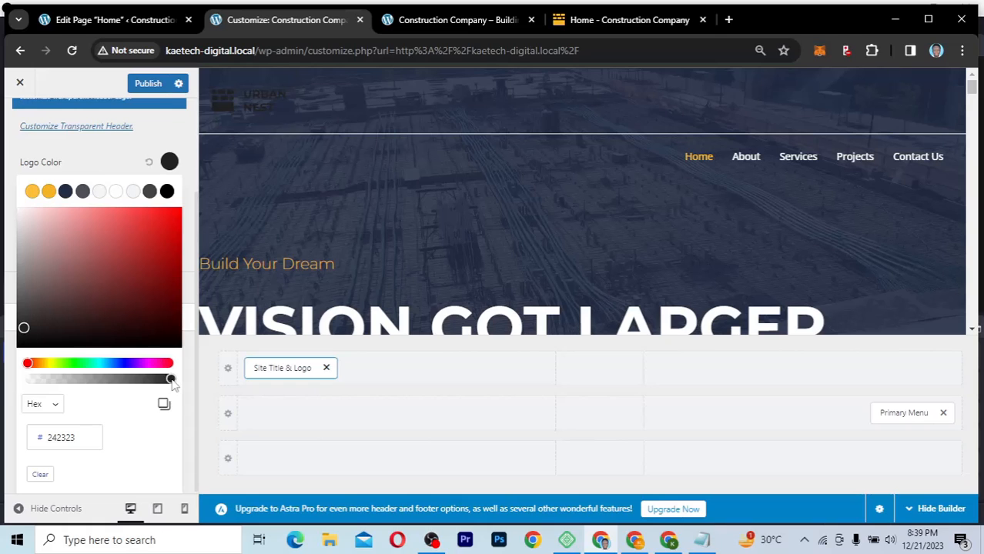
{"action": "left_click_drag", "start_coordinate": [171, 379], "coordinate": [2, 388]}
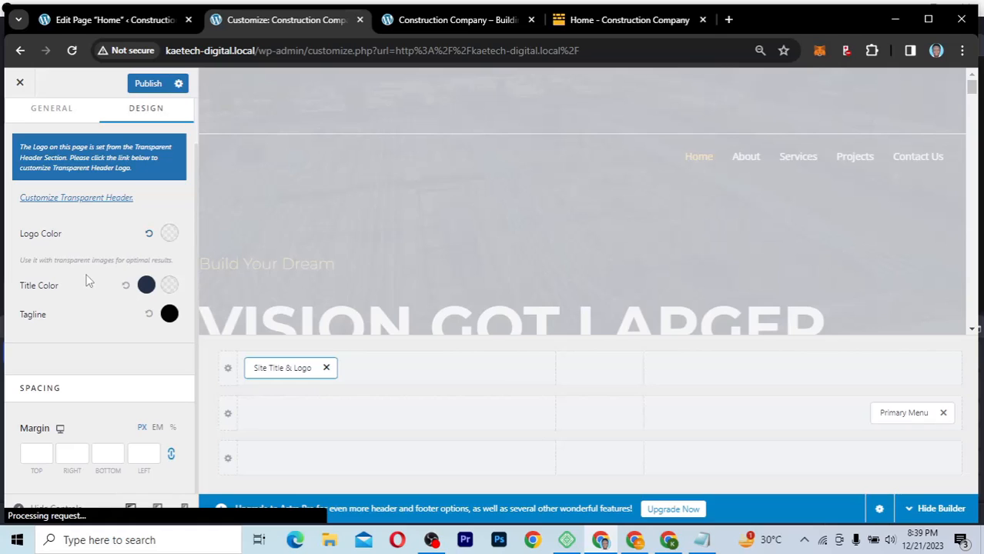
{"action": "left_click", "coordinate": [149, 84]}
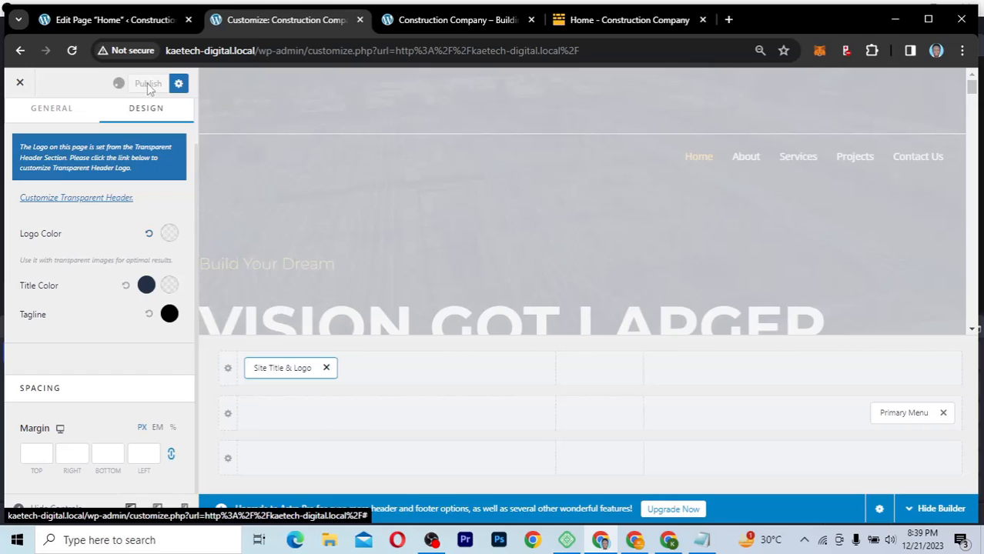
Step: Reload the live Construction Company home page and check how the logo appears in the header
{"action": "key", "text": "ctrl+Tab"}
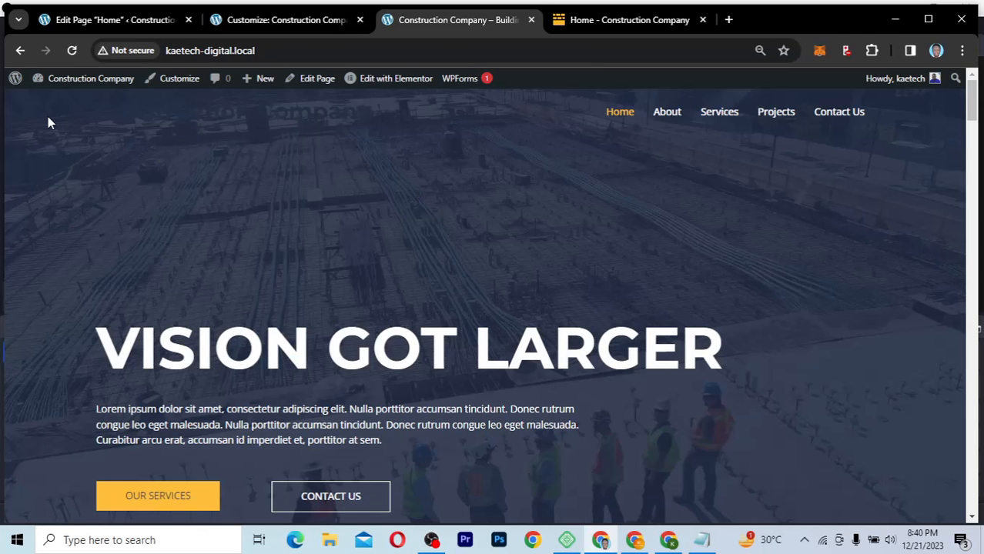
{"action": "left_click", "coordinate": [72, 50]}
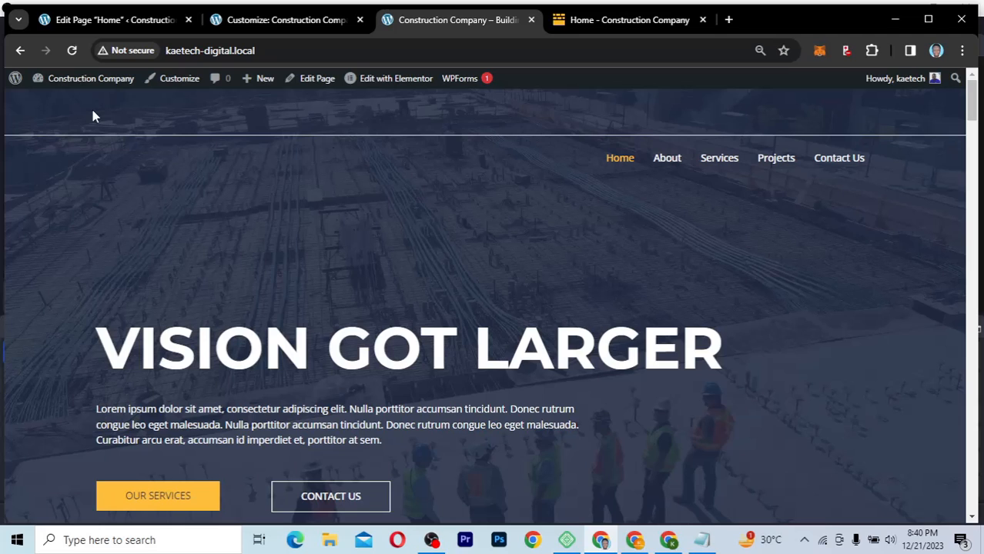
Step: Return to the Customizer, clear the logo color in the Logo design settings, and publish the change
{"action": "left_click", "coordinate": [271, 19]}
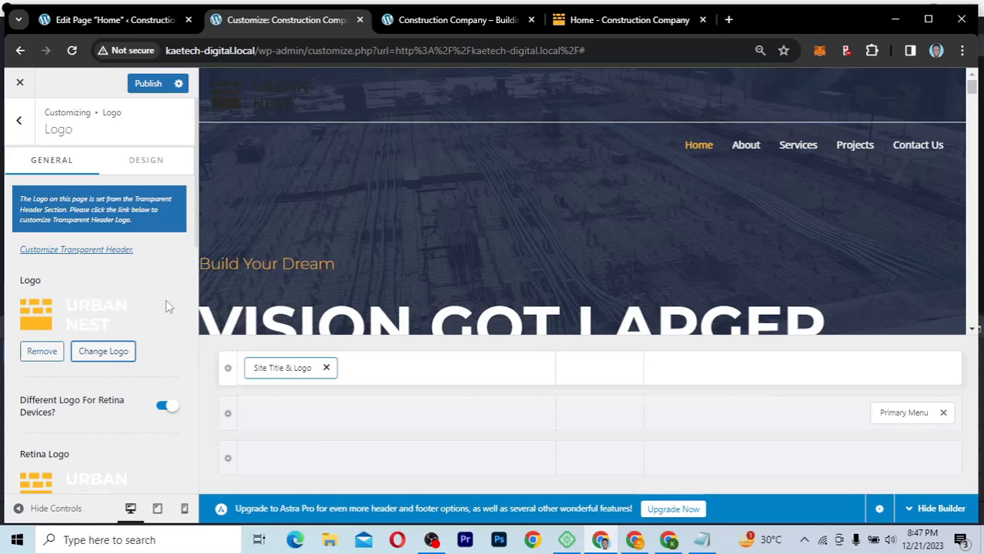
{"action": "left_click", "coordinate": [158, 163]}
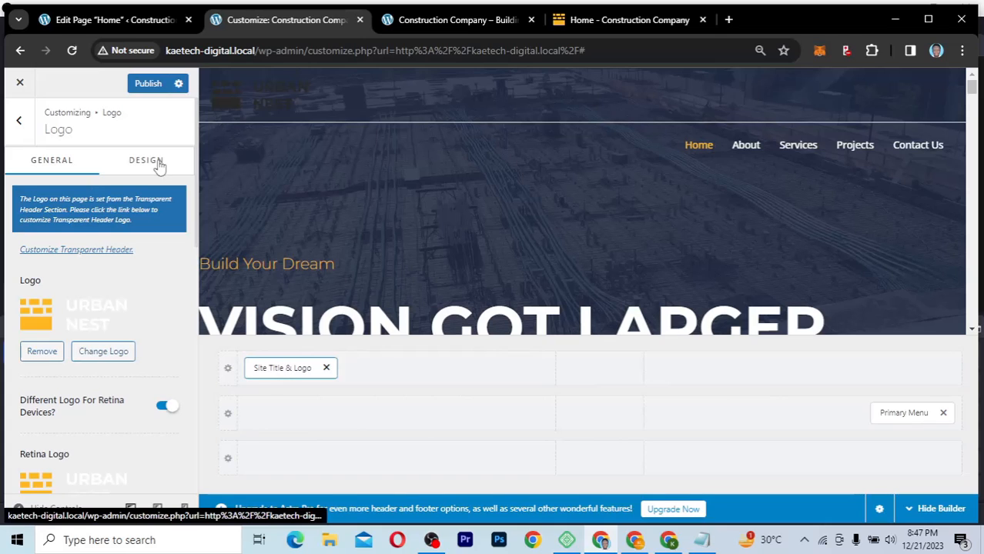
{"action": "left_click", "coordinate": [158, 165]}
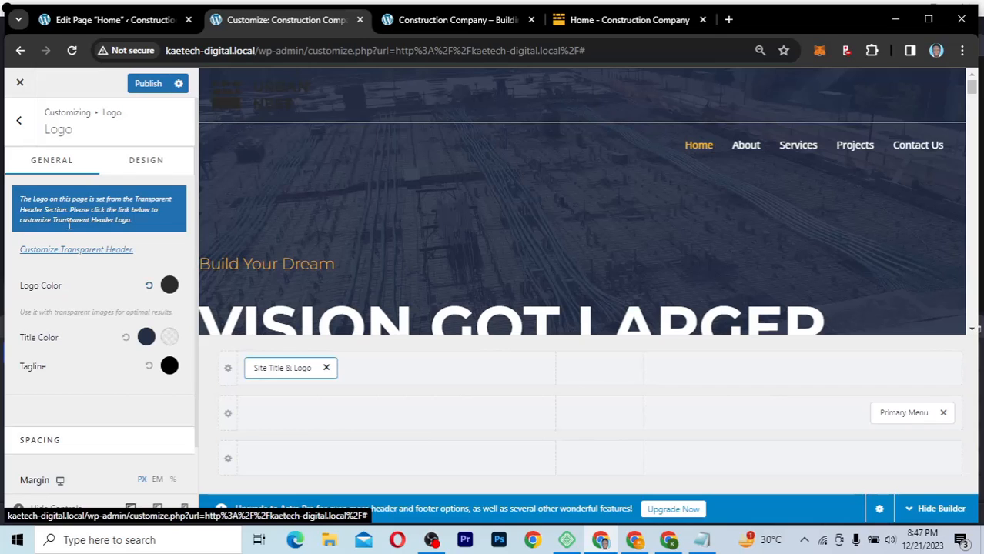
{"action": "left_click", "coordinate": [170, 287]}
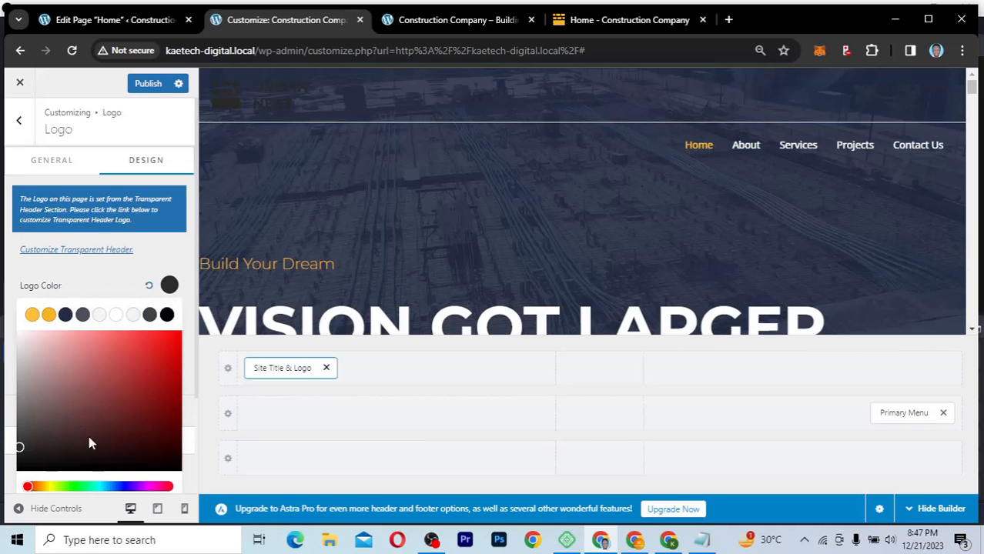
{"action": "scroll", "coordinate": [88, 436], "scroll_direction": "down", "scroll_amount": 2}
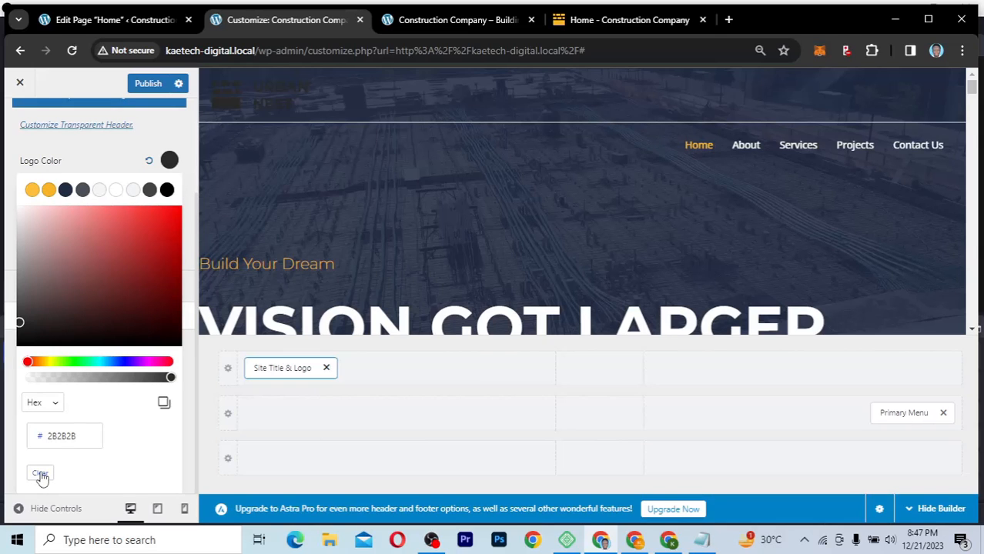
{"action": "left_click", "coordinate": [41, 475]}
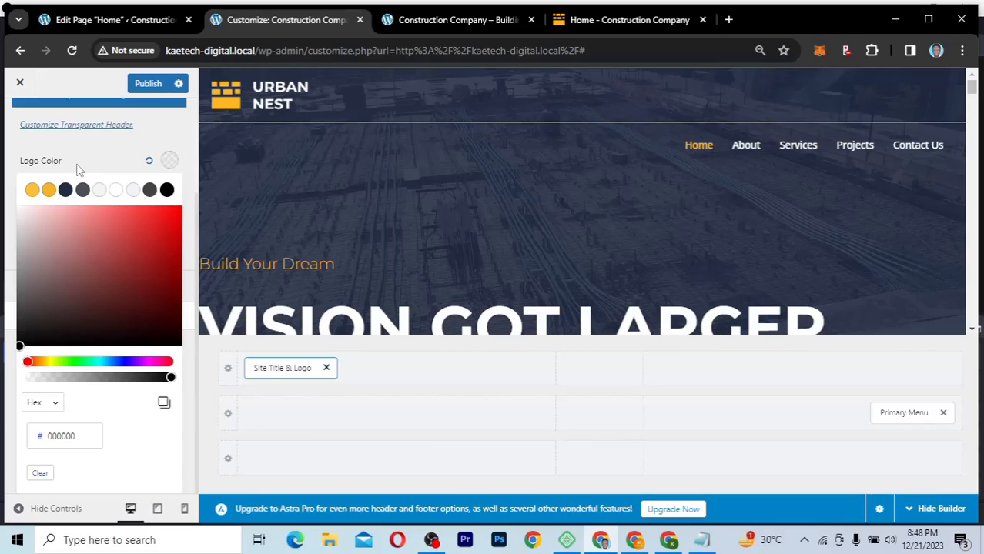
{"action": "left_click", "coordinate": [77, 168]}
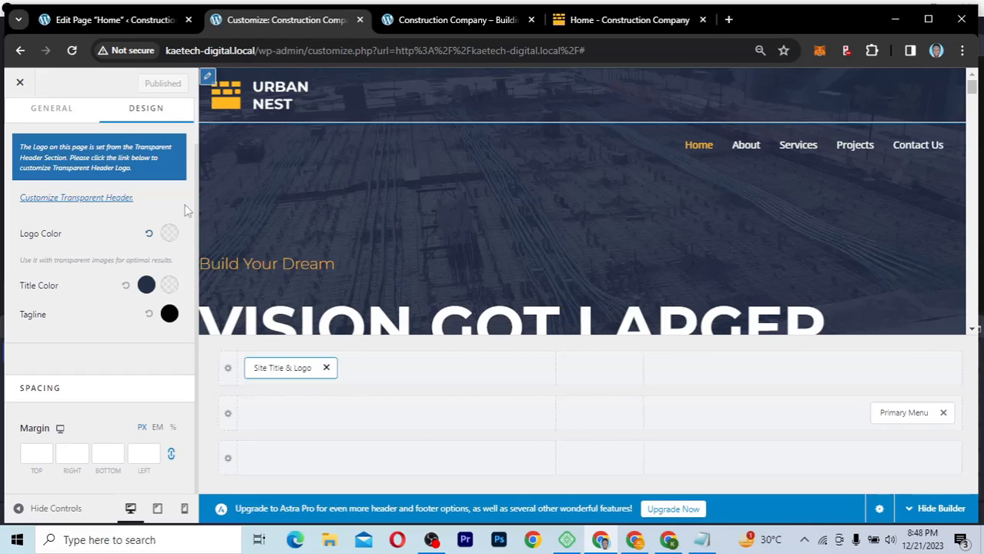
Step: Check the logo on the live home page and examine the call text in the Urban Nest demo's header
{"action": "key", "text": "ctrl+Tab"}
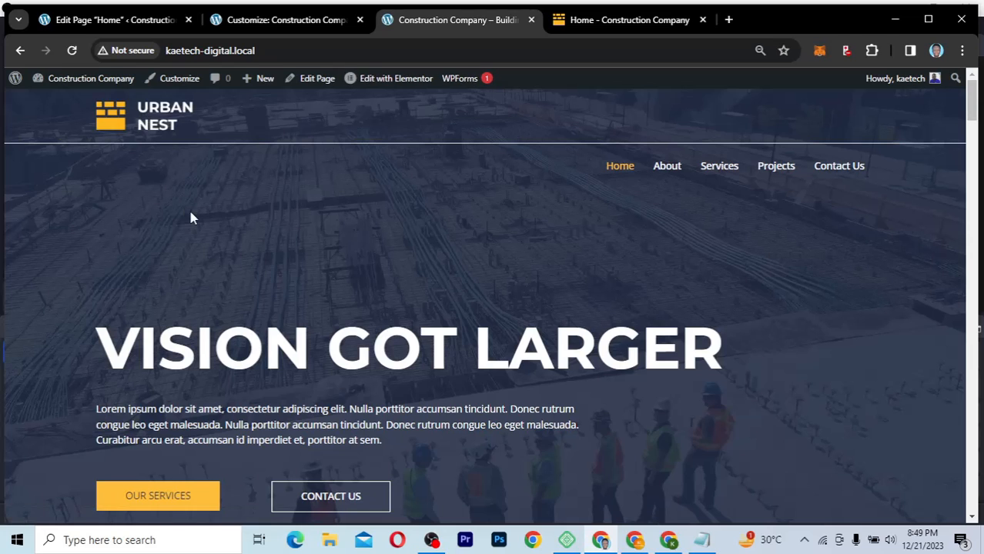
{"action": "left_click", "coordinate": [610, 24]}
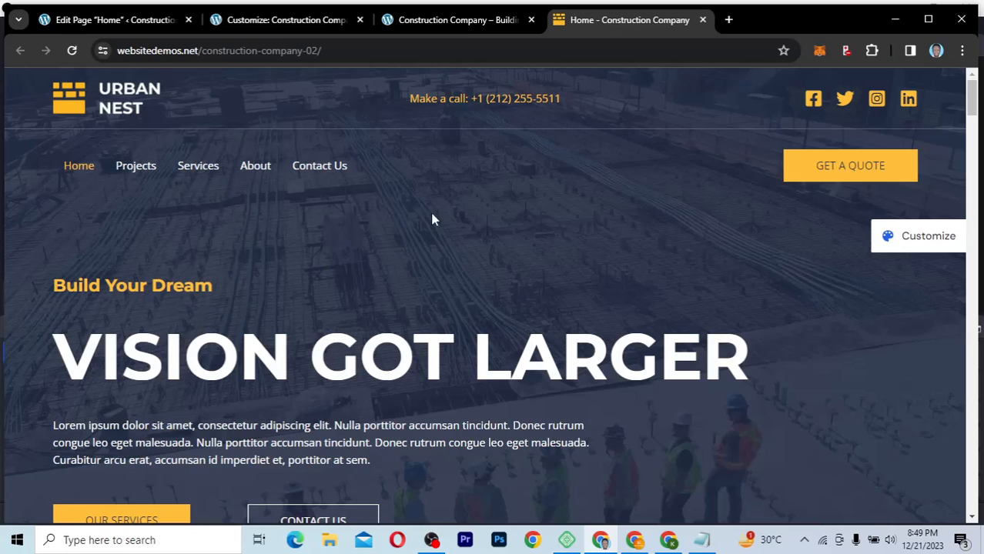
{"action": "left_click_drag", "start_coordinate": [569, 102], "coordinate": [407, 113]}
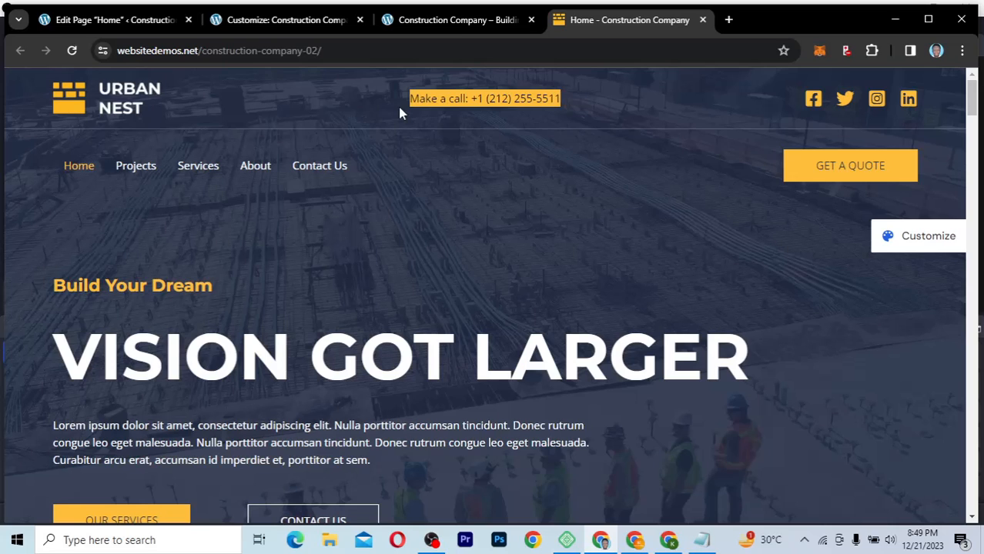
{"action": "left_click", "coordinate": [473, 116]}
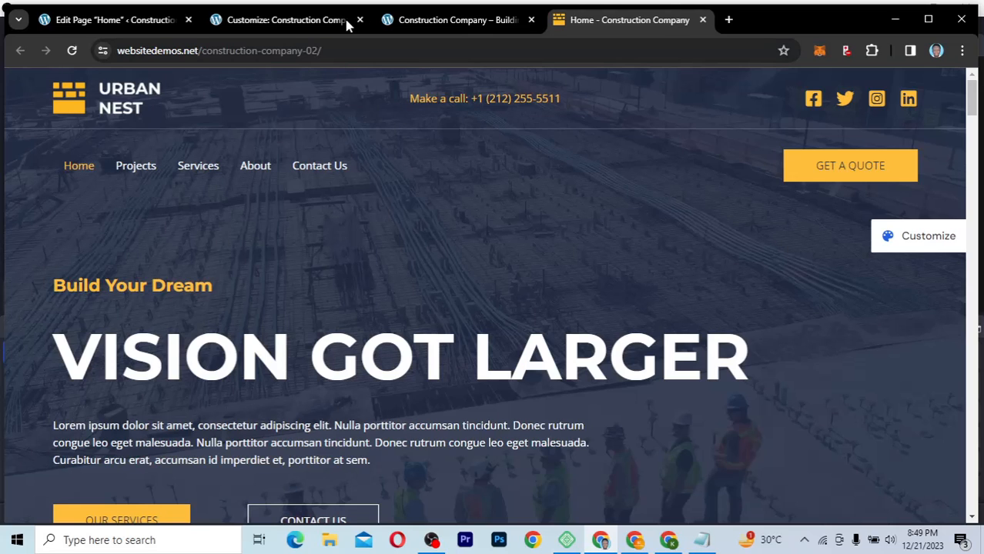
Step: Back in the Customizer, add the HTML 1 element to the center of the header's first row and open its settings
{"action": "left_click", "coordinate": [282, 28]}
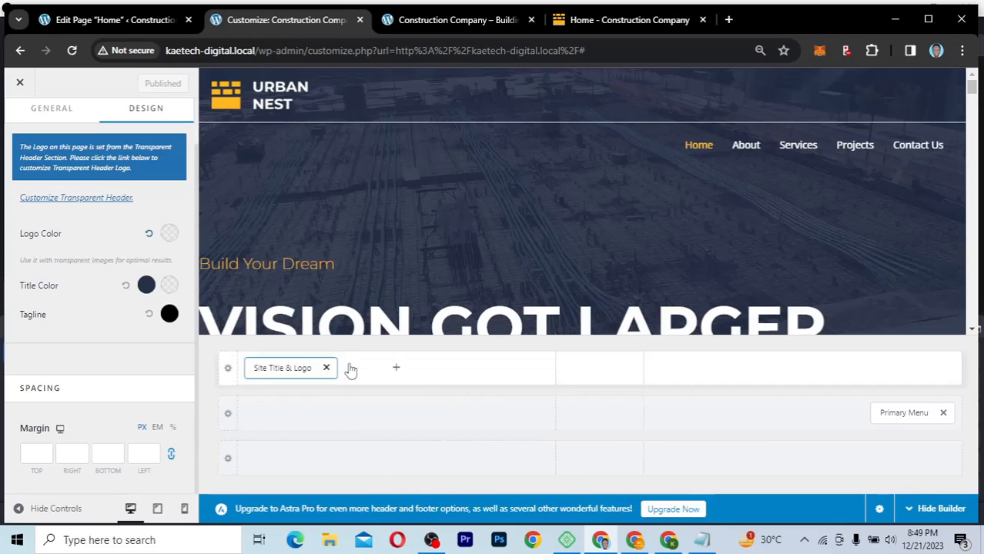
{"action": "left_click", "coordinate": [599, 371]}
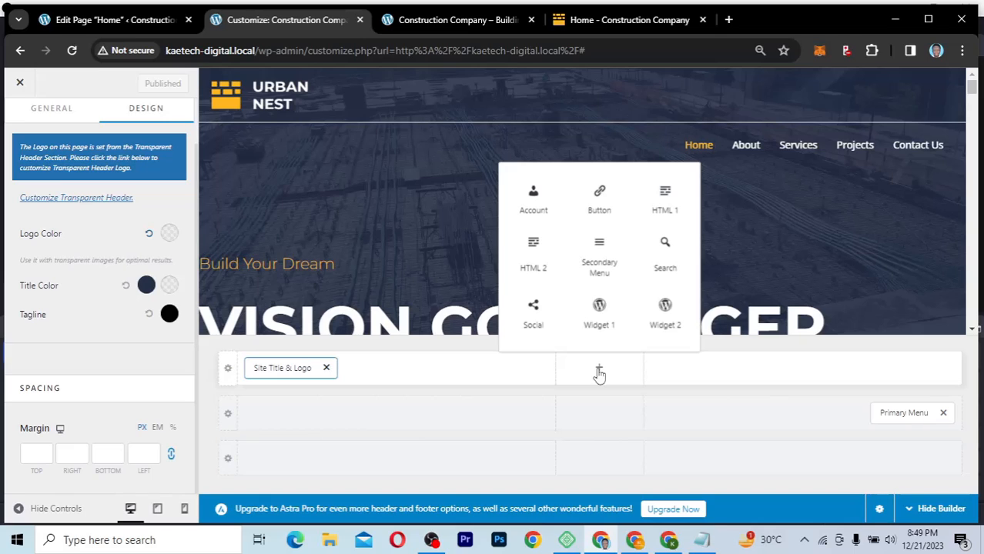
{"action": "left_click", "coordinate": [666, 198]}
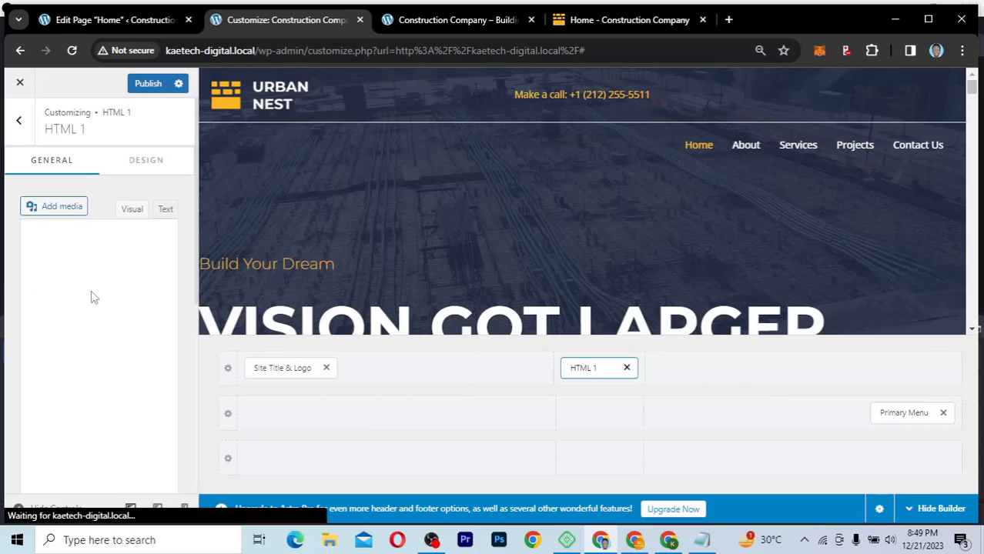
Step: Review the HTML 1 element's call text and design settings, and compare the header with the Urban Nest demo
{"action": "left_click_drag", "start_coordinate": [27, 353], "coordinate": [168, 354]}
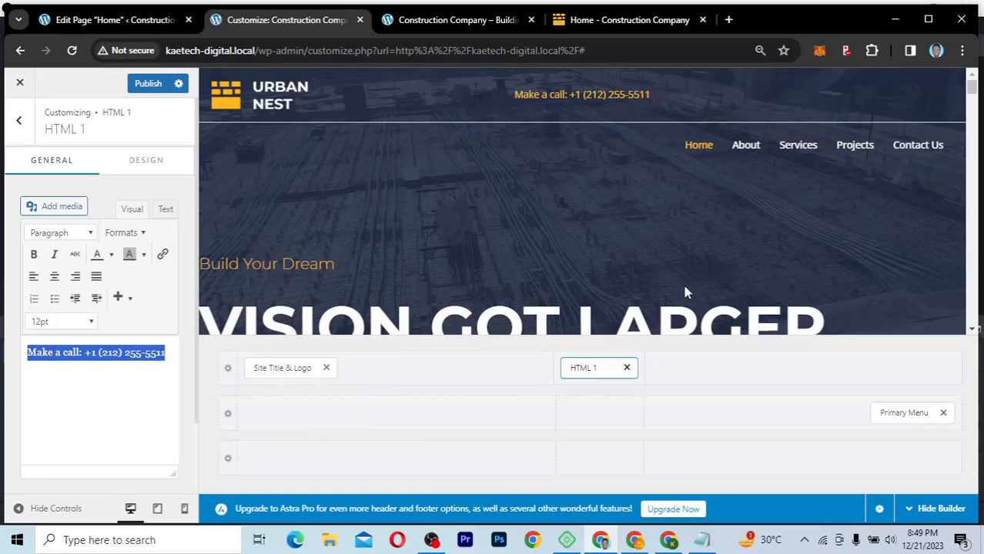
{"action": "left_click", "coordinate": [104, 350]}
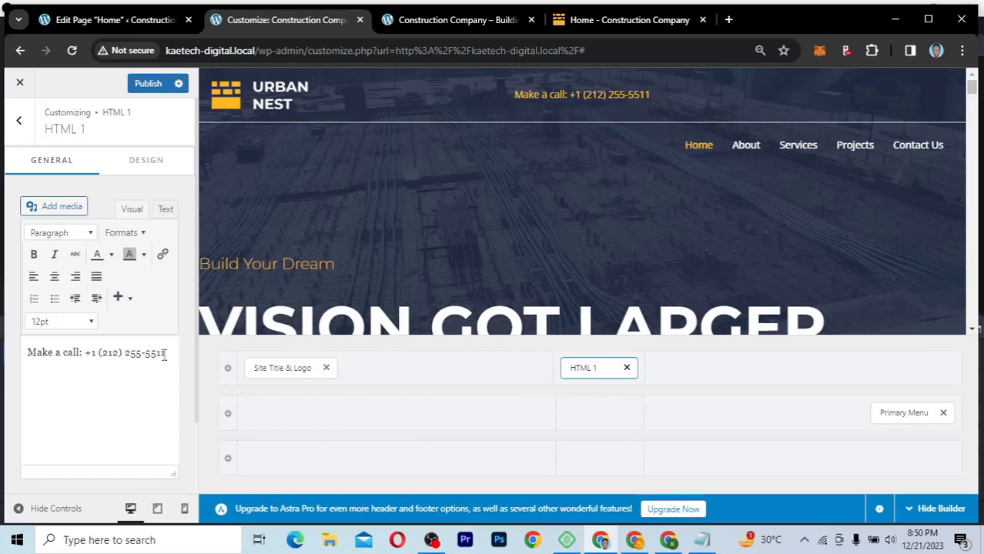
{"action": "left_click", "coordinate": [136, 165]}
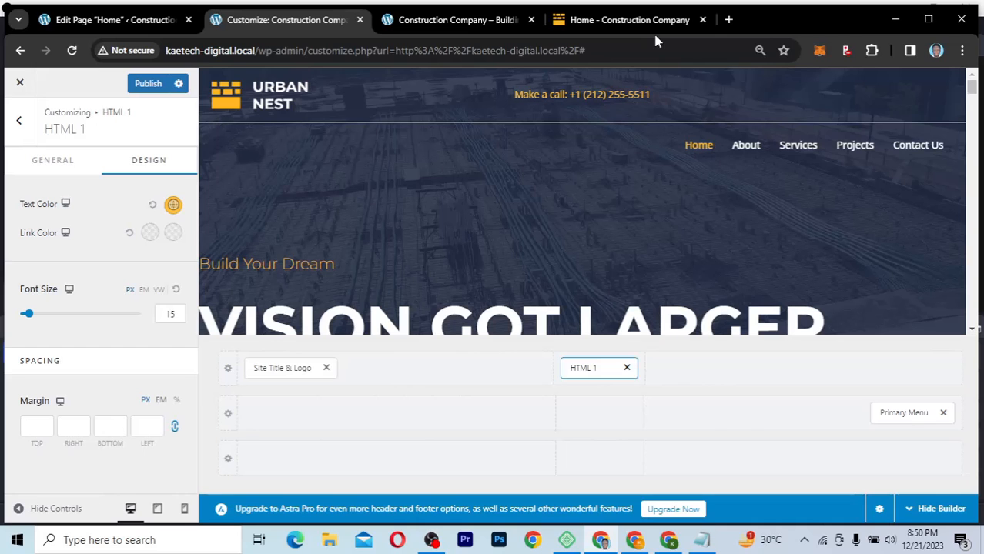
{"action": "left_click", "coordinate": [630, 21]}
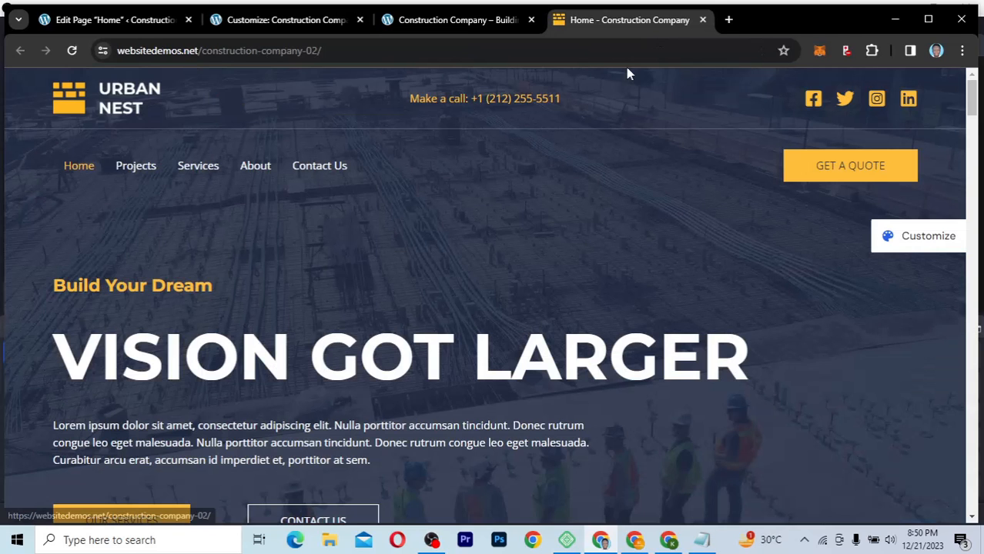
Step: In the Customizer, add the Social element at the right end of the header's first row and open its settings
{"action": "left_click", "coordinate": [270, 21]}
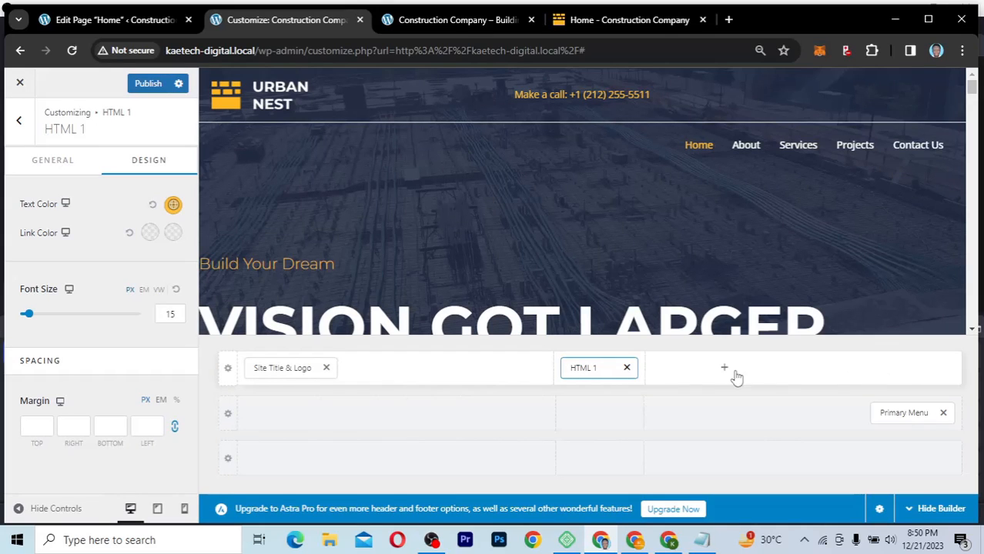
{"action": "left_click", "coordinate": [882, 370]}
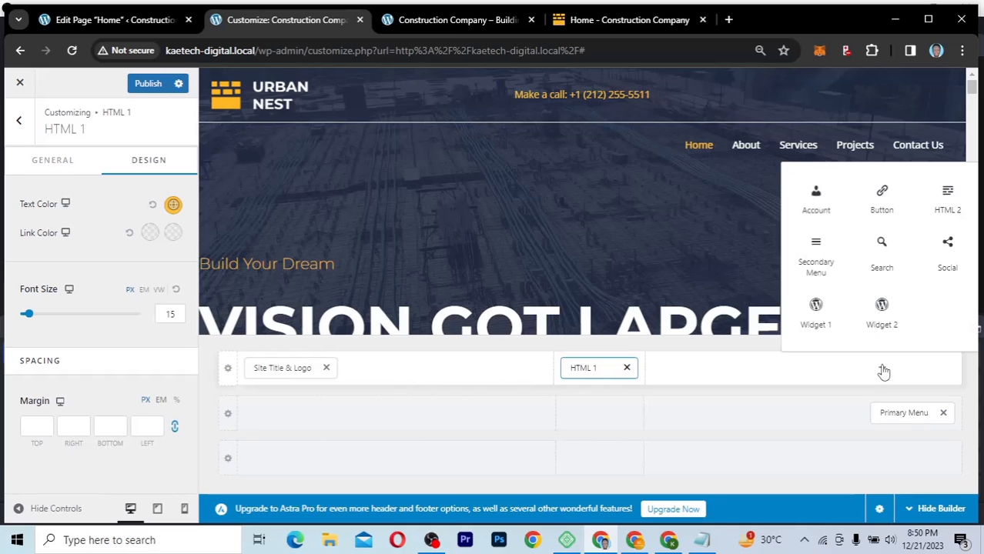
{"action": "left_click", "coordinate": [945, 251]}
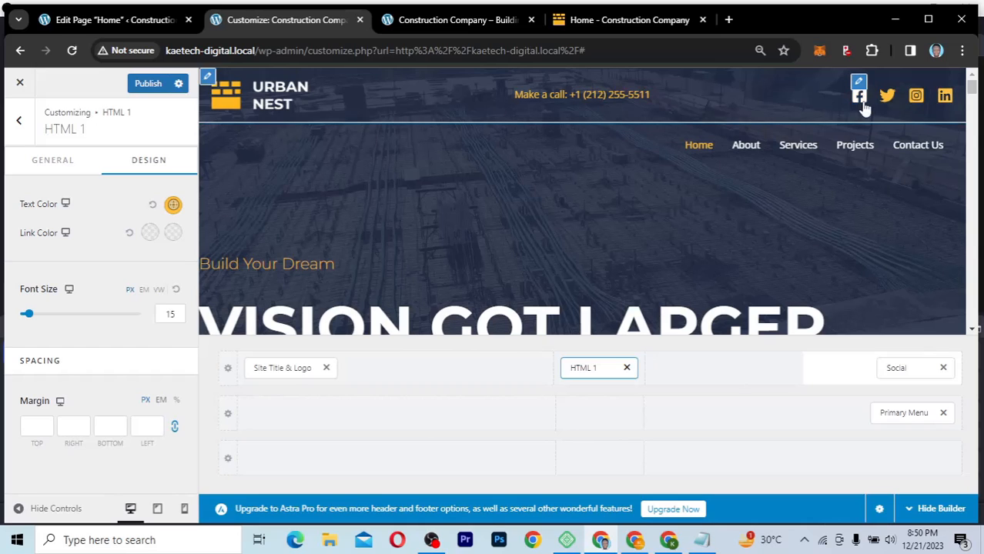
{"action": "left_click", "coordinate": [904, 367]}
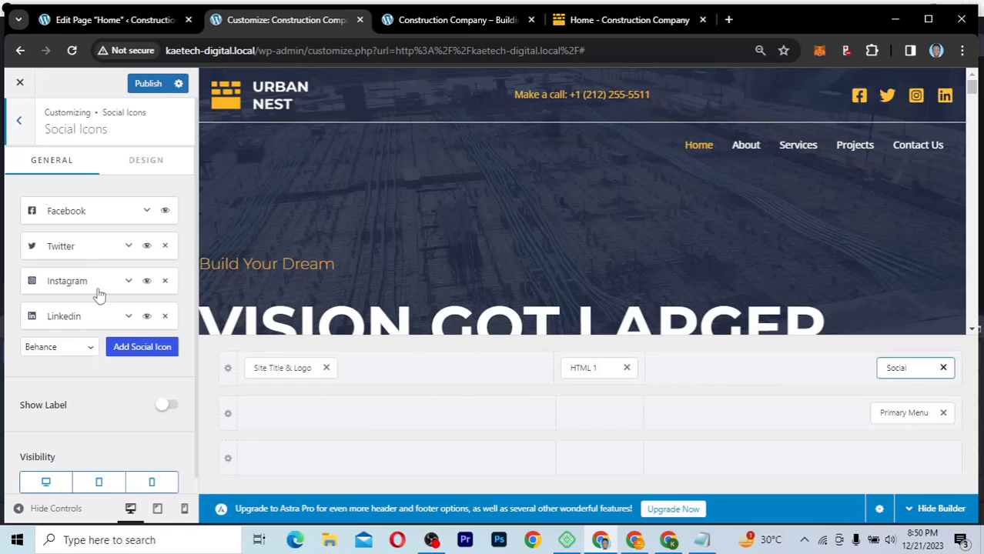
Step: Add a YouTube icon to the header's social icons
{"action": "left_click", "coordinate": [91, 351]}
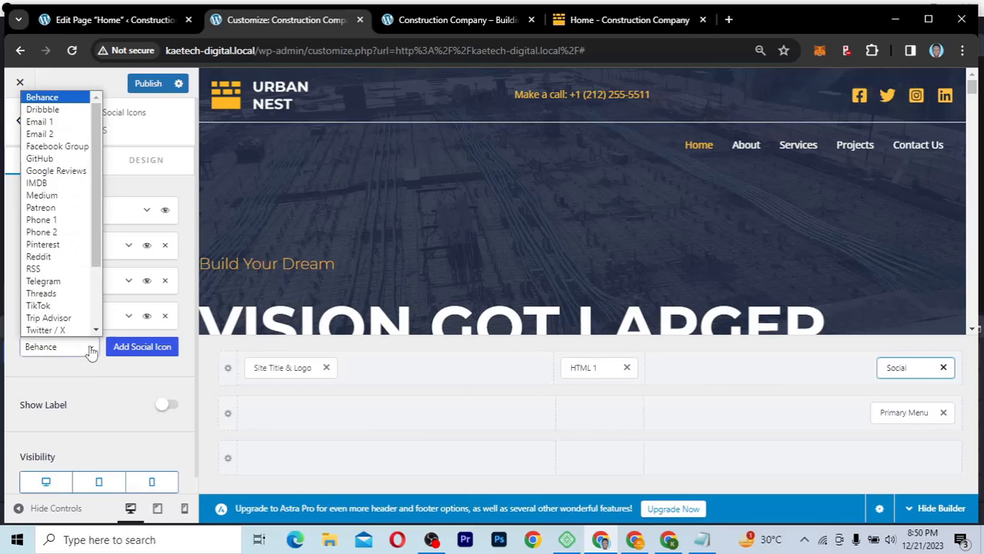
{"action": "scroll", "coordinate": [61, 183], "scroll_direction": "down", "scroll_amount": 3}
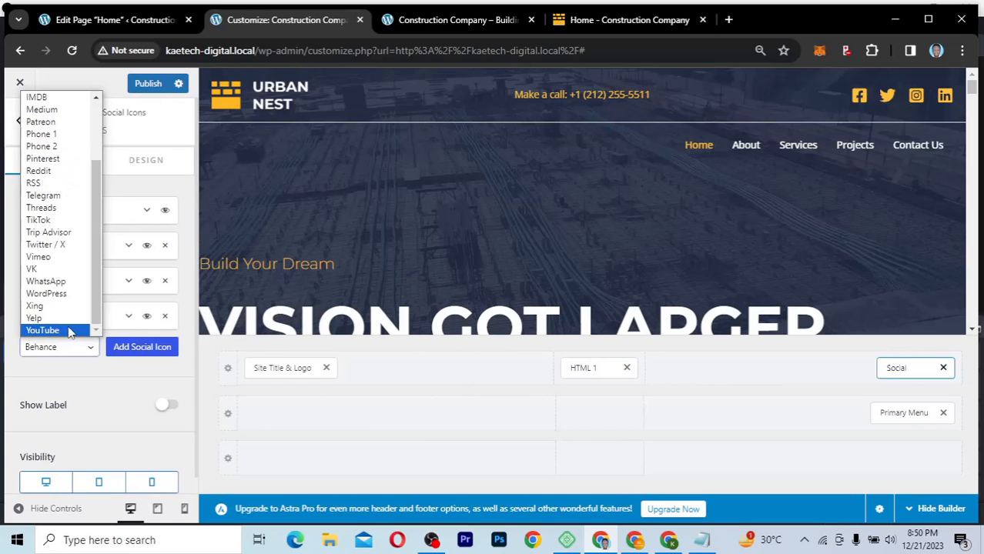
{"action": "left_click", "coordinate": [68, 331]}
{"action": "left_click", "coordinate": [135, 350]}
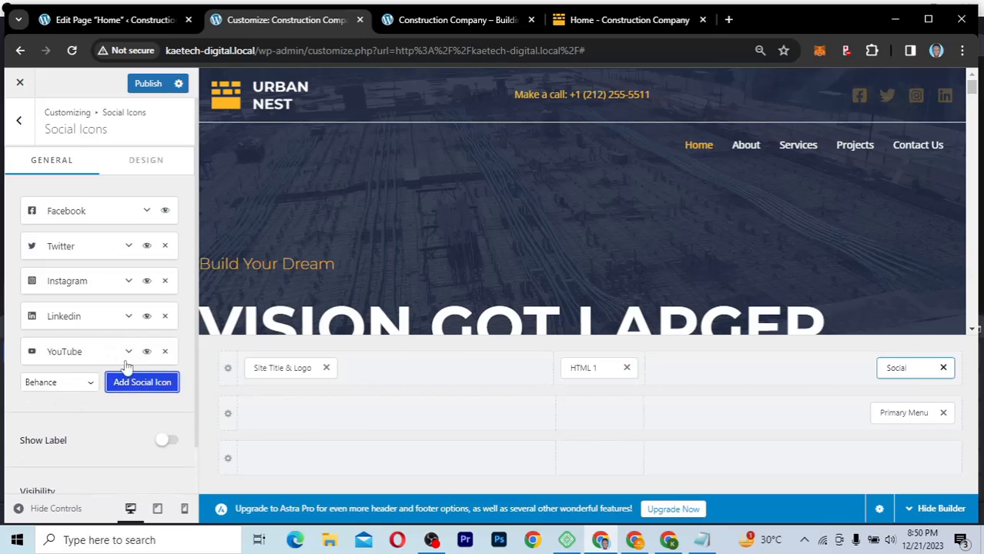
{"action": "left_click", "coordinate": [128, 351]}
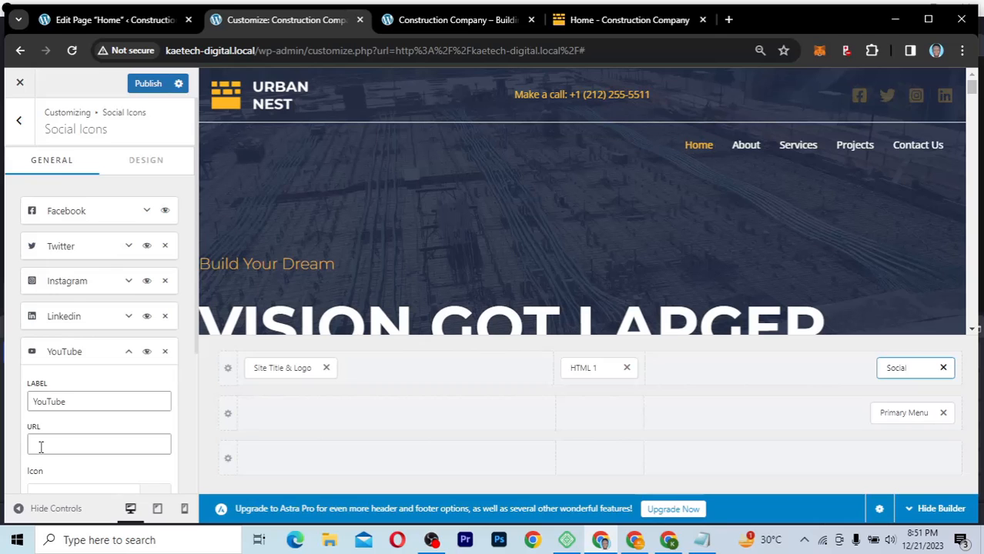
{"action": "scroll", "coordinate": [41, 447], "scroll_direction": "down", "scroll_amount": 1}
{"action": "left_click", "coordinate": [45, 417]}
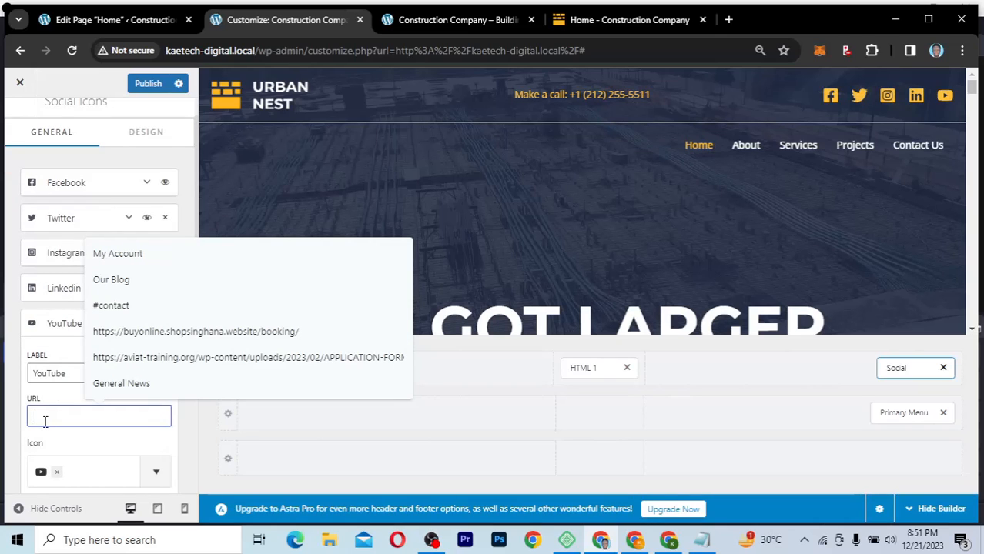
{"action": "type", "text": "youtube.com@kaetechdigital"}
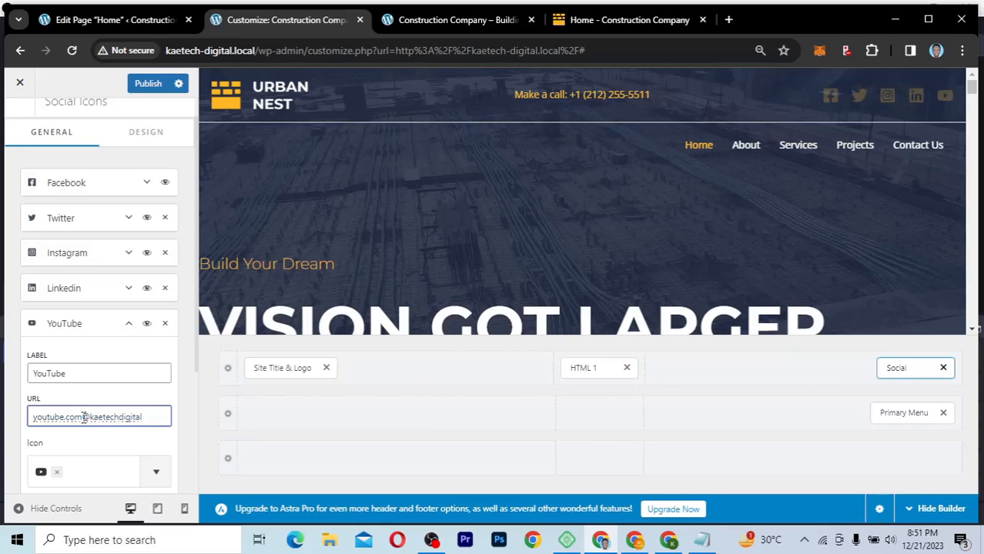
{"action": "left_click", "coordinate": [85, 417]}
{"action": "type", "text": "/"}
Step: Review the social icons' design settings and publish the header changes
{"action": "left_click", "coordinate": [151, 140]}
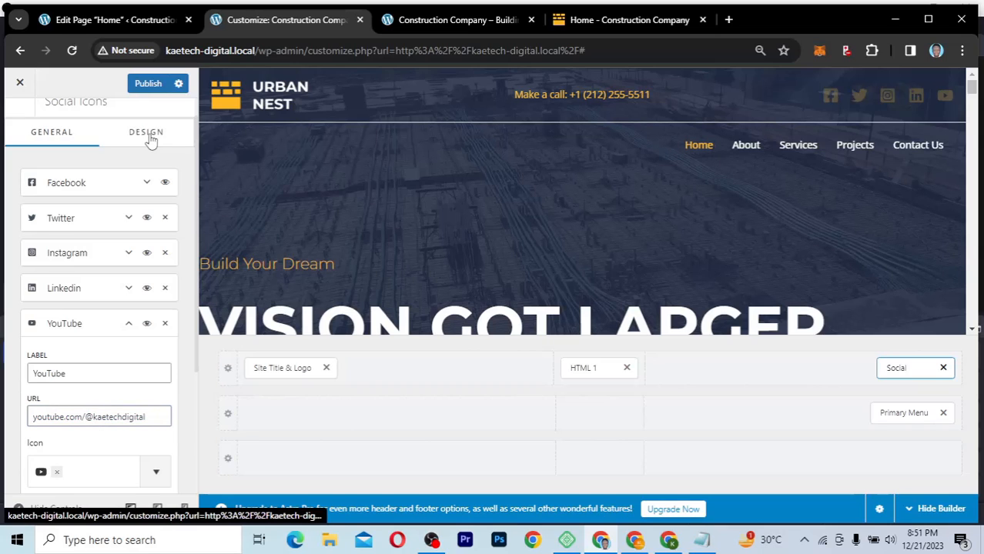
{"action": "left_click", "coordinate": [151, 138]}
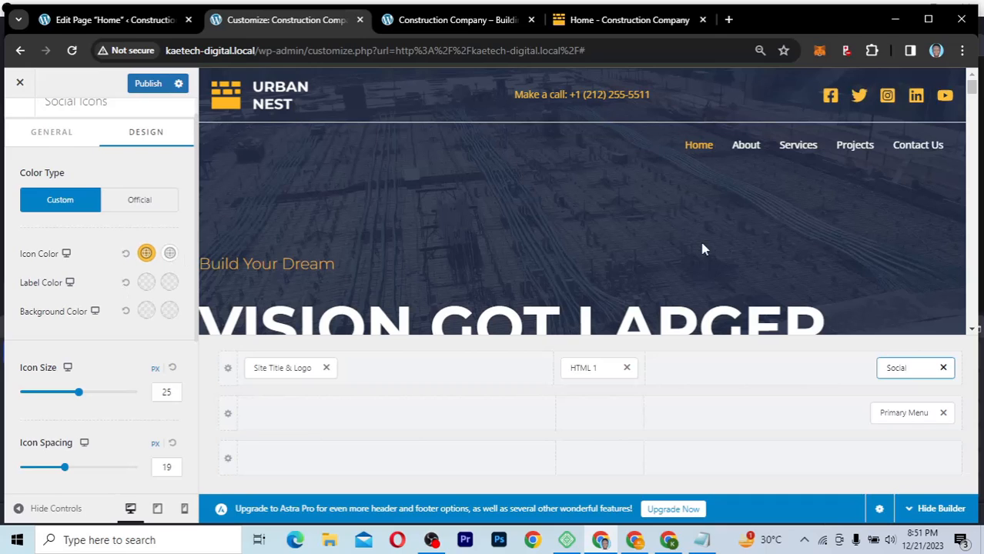
{"action": "left_click", "coordinate": [148, 84]}
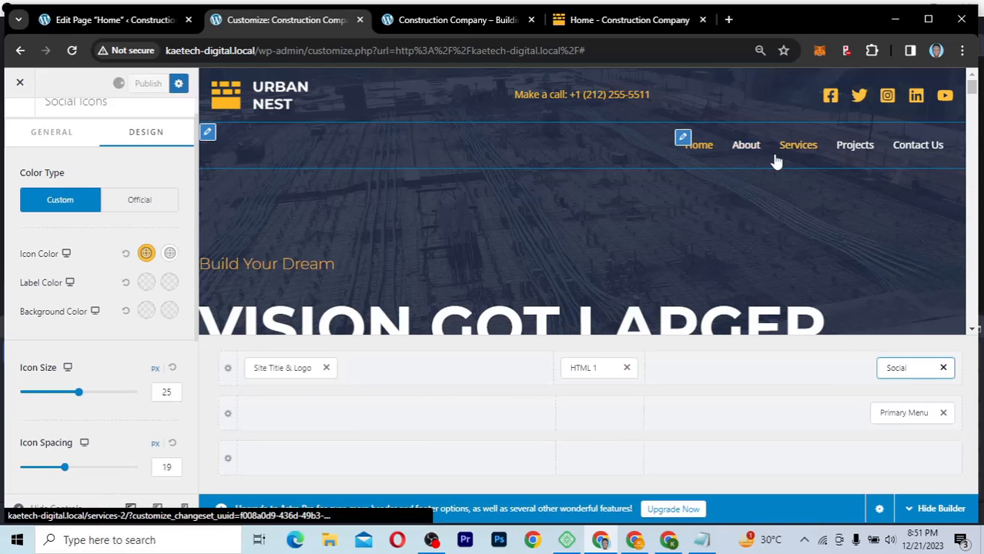
Step: Check the menu row in the Urban Nest demo, and in the Customizer move the Primary Menu to the left end of the header's second row
{"action": "left_click", "coordinate": [797, 147]}
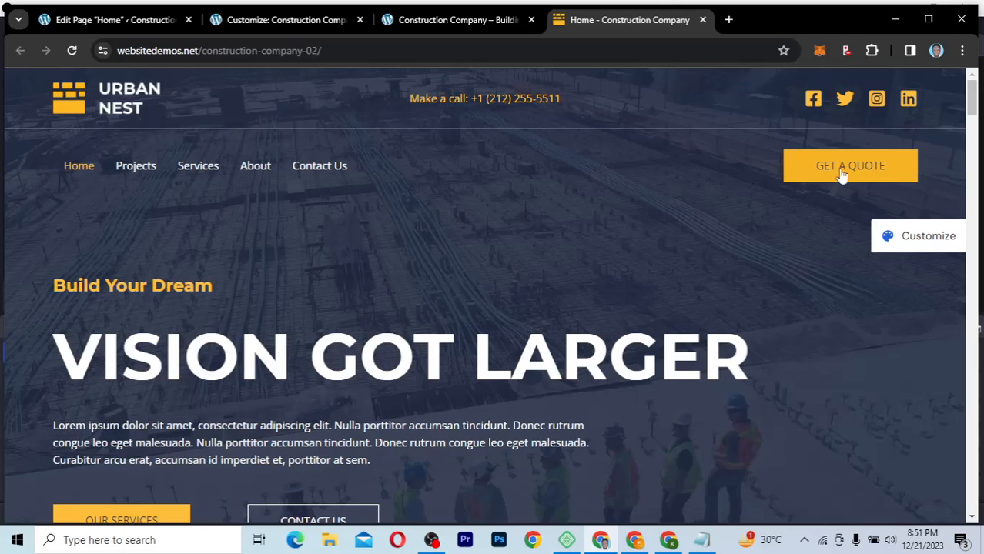
{"action": "left_click", "coordinate": [283, 21]}
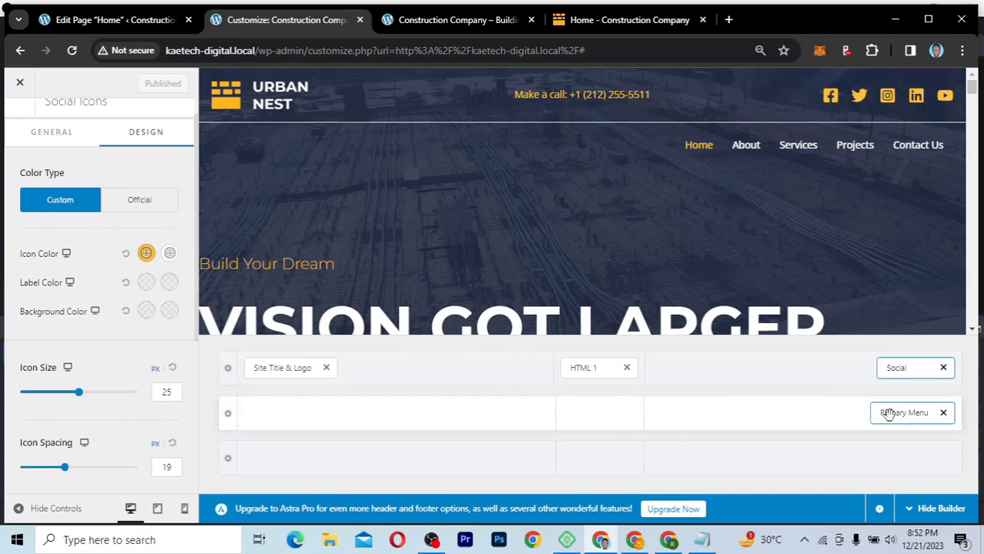
{"action": "left_click_drag", "start_coordinate": [890, 414], "coordinate": [300, 429]}
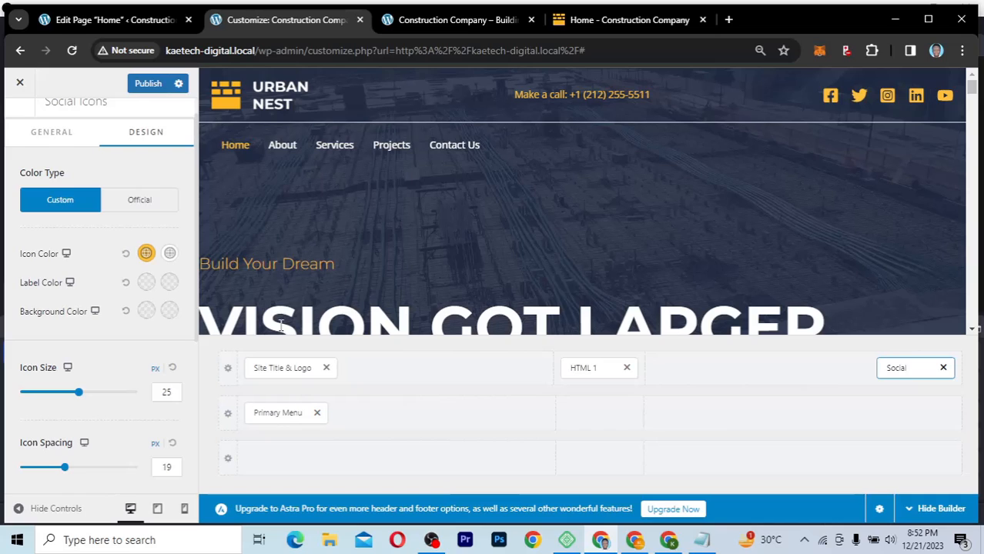
Step: Review the Primary Menu's general and design settings and publish the new menu placement
{"action": "left_click", "coordinate": [277, 413]}
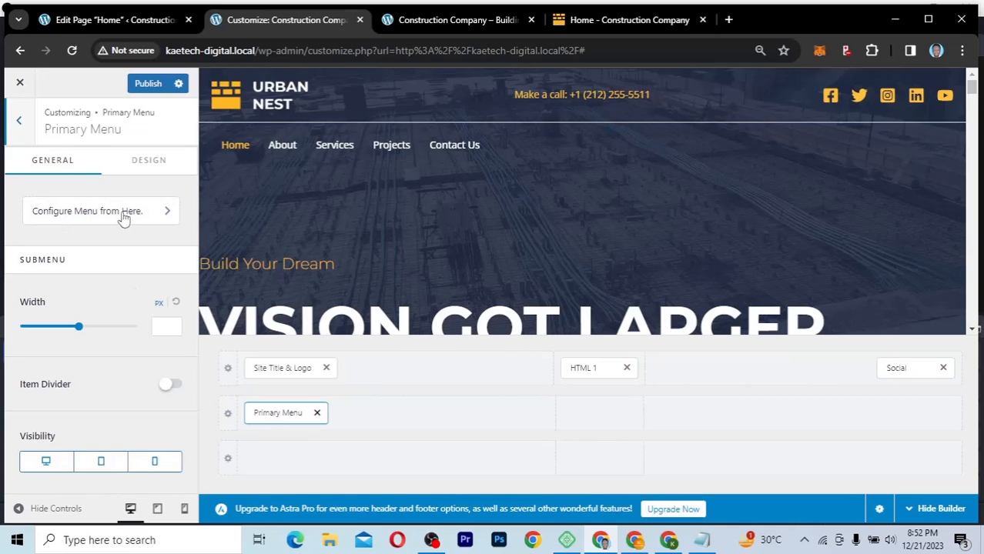
{"action": "left_click", "coordinate": [145, 162]}
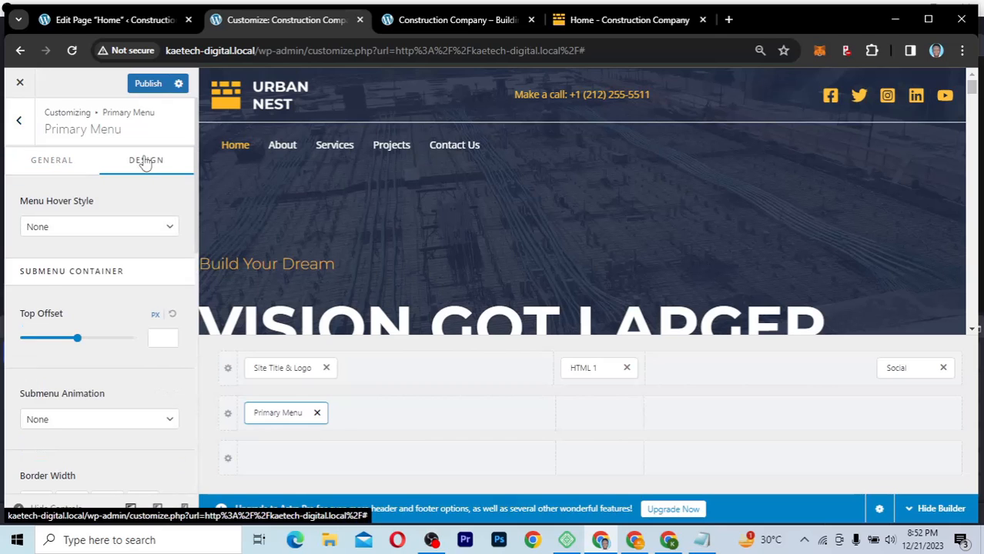
{"action": "scroll", "coordinate": [108, 330], "scroll_direction": "down", "scroll_amount": 3}
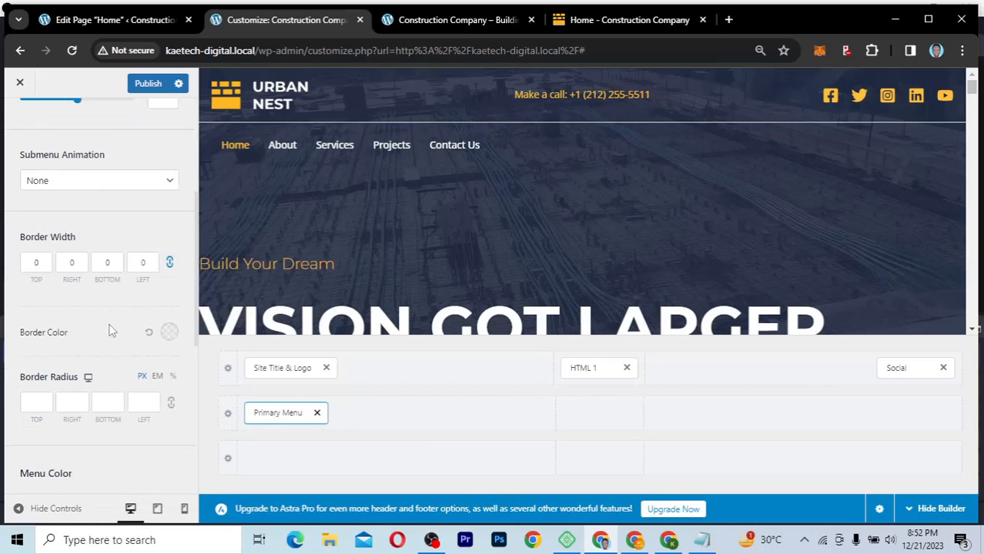
{"action": "scroll", "coordinate": [109, 330], "scroll_direction": "down", "scroll_amount": 3}
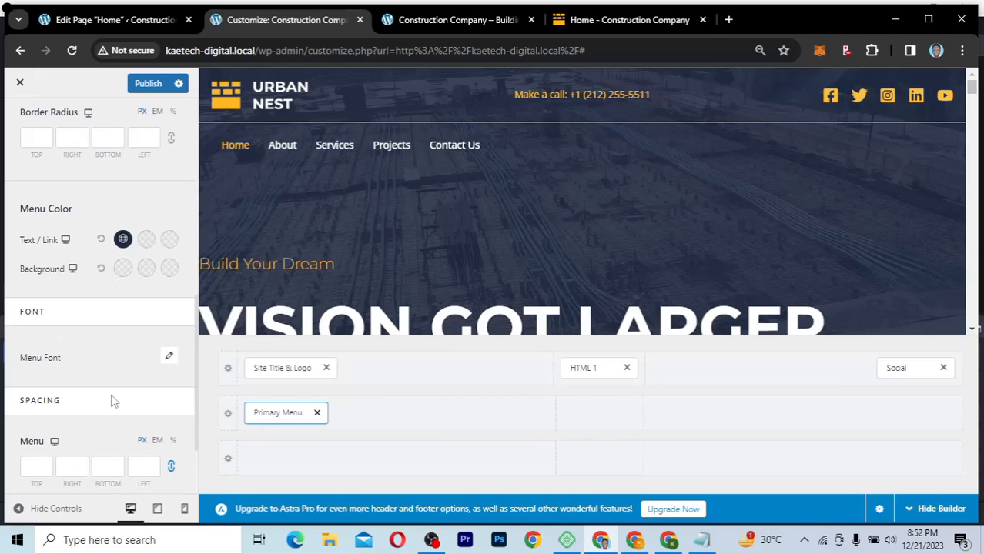
{"action": "scroll", "coordinate": [113, 401], "scroll_direction": "down", "scroll_amount": 1}
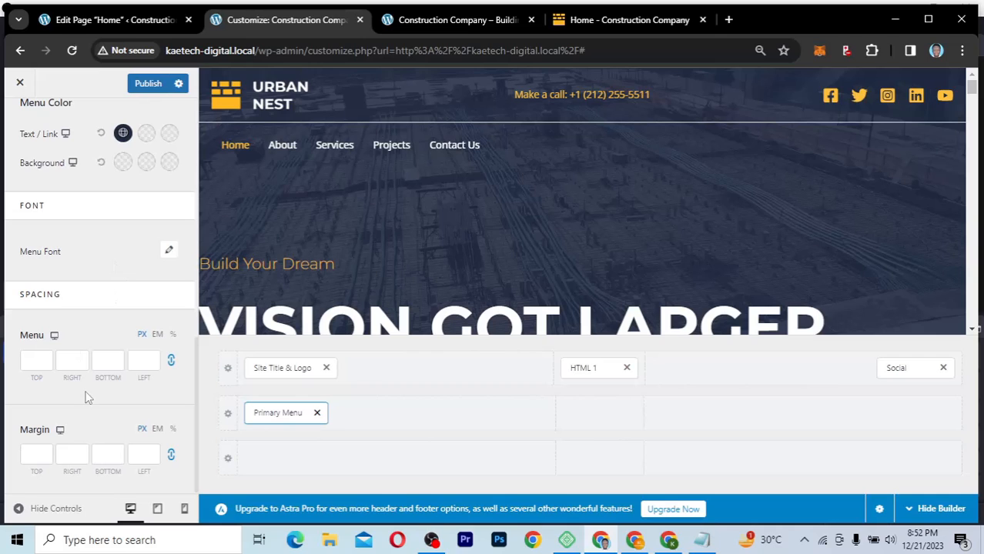
{"action": "scroll", "coordinate": [89, 227], "scroll_direction": "up", "scroll_amount": 3}
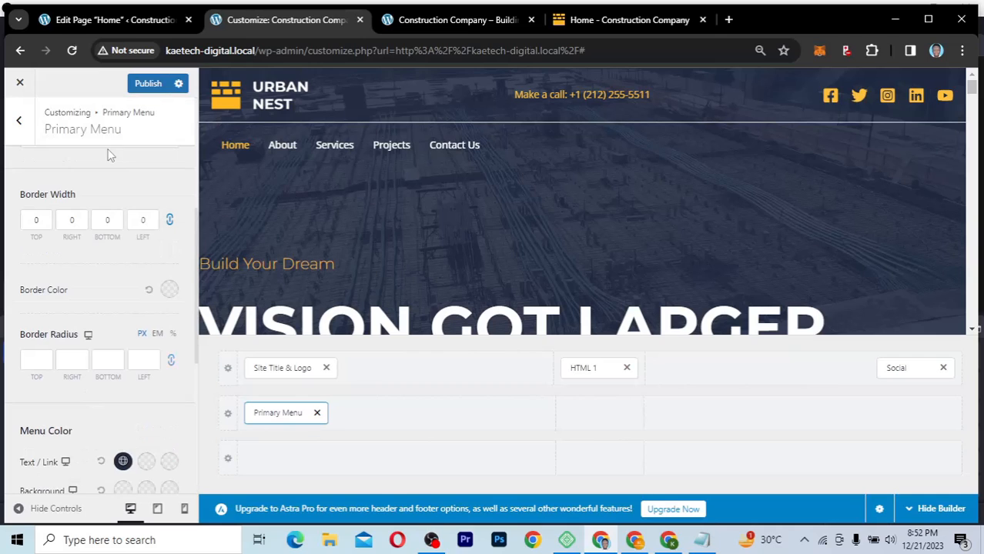
{"action": "left_click", "coordinate": [143, 86]}
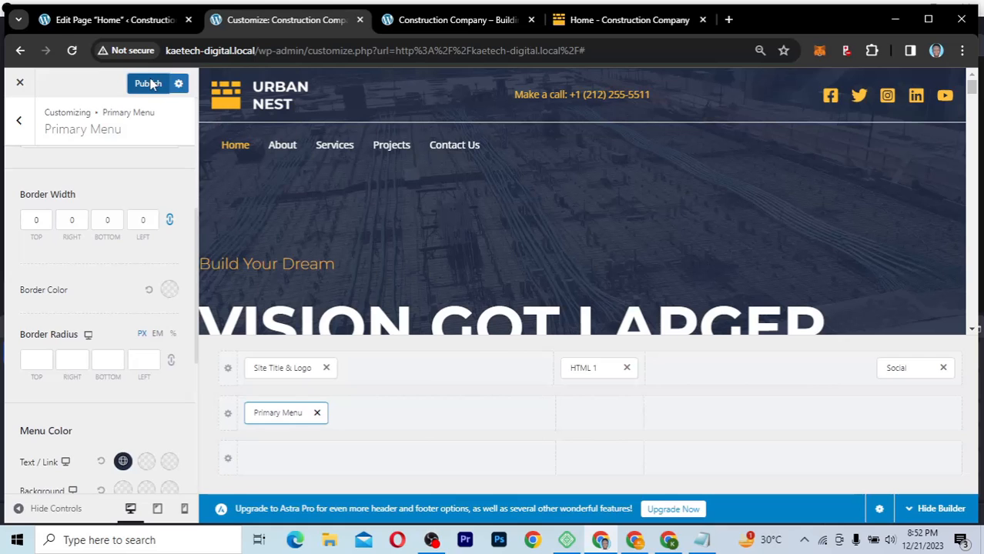
Step: Reload the live home page and compare its header with the Urban Nest demo's header
{"action": "left_click", "coordinate": [445, 21]}
{"action": "left_click", "coordinate": [73, 52]}
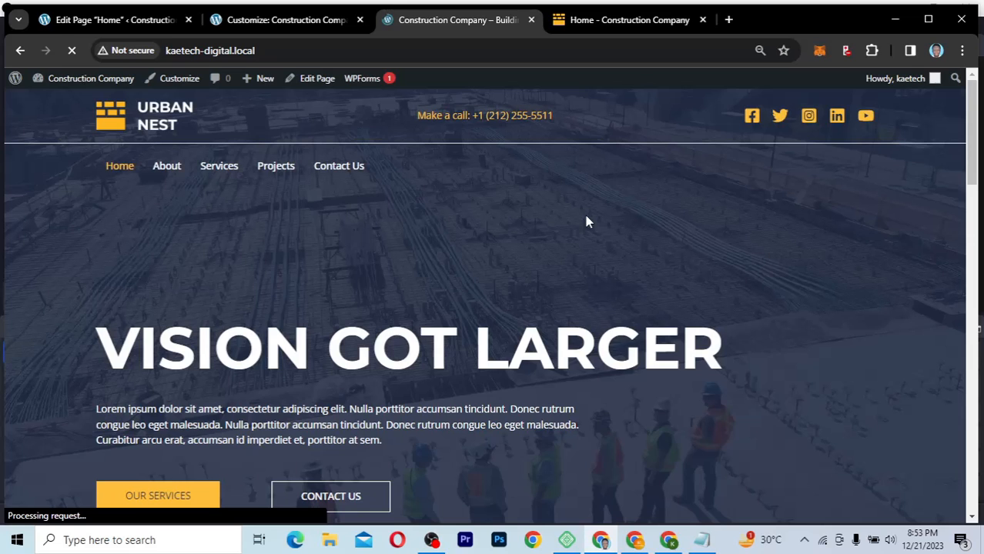
{"action": "left_click", "coordinate": [600, 21]}
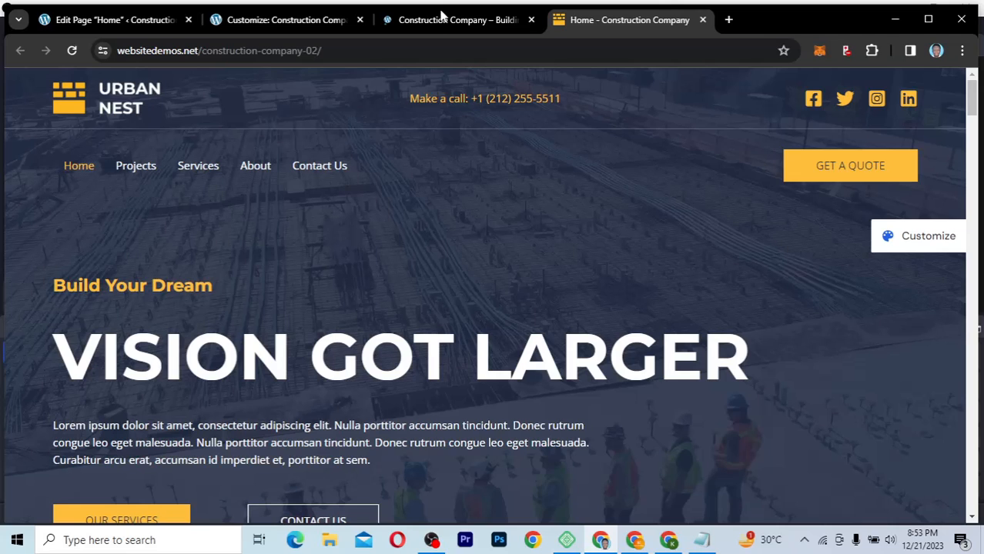
{"action": "mouse_move", "coordinate": [433, 22]}
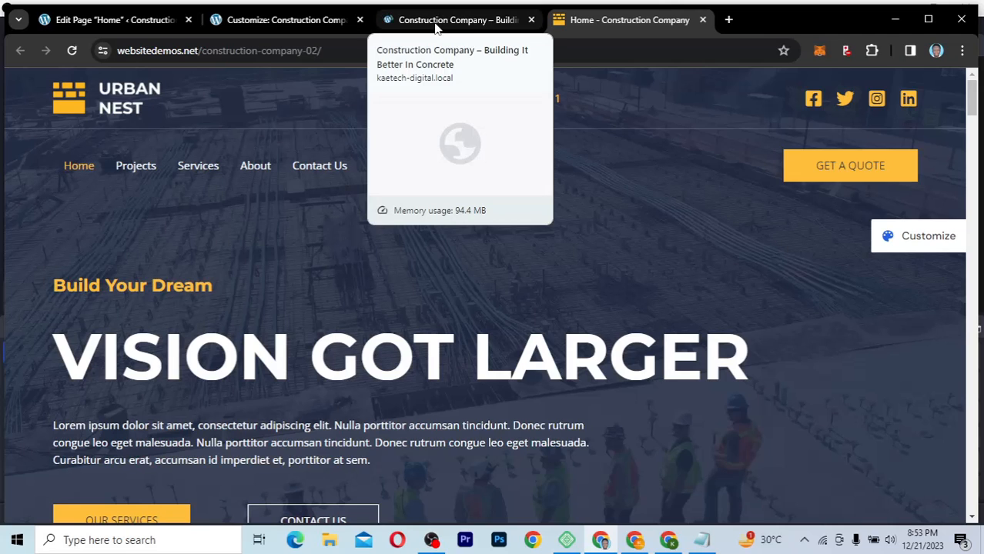
{"action": "left_click", "coordinate": [436, 23]}
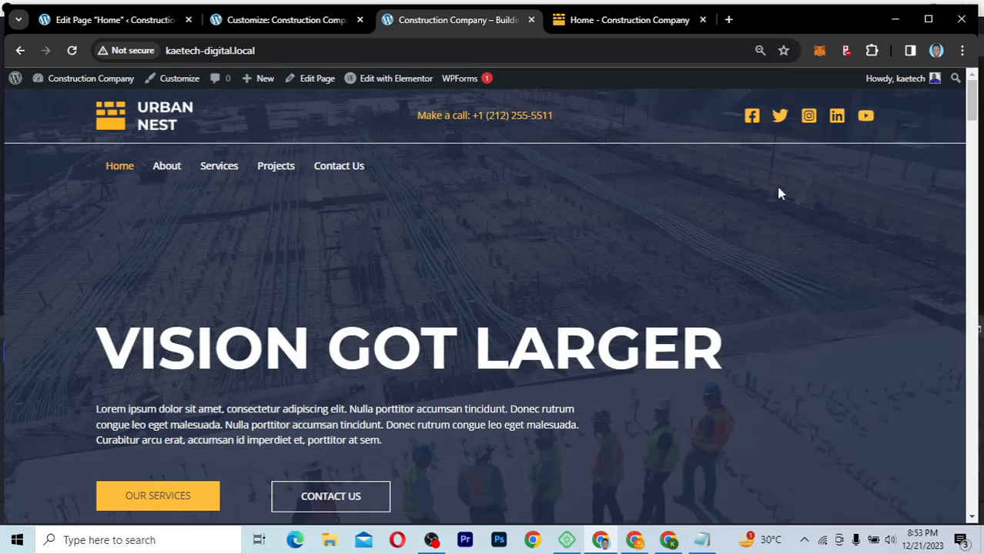
{"action": "left_click", "coordinate": [624, 17]}
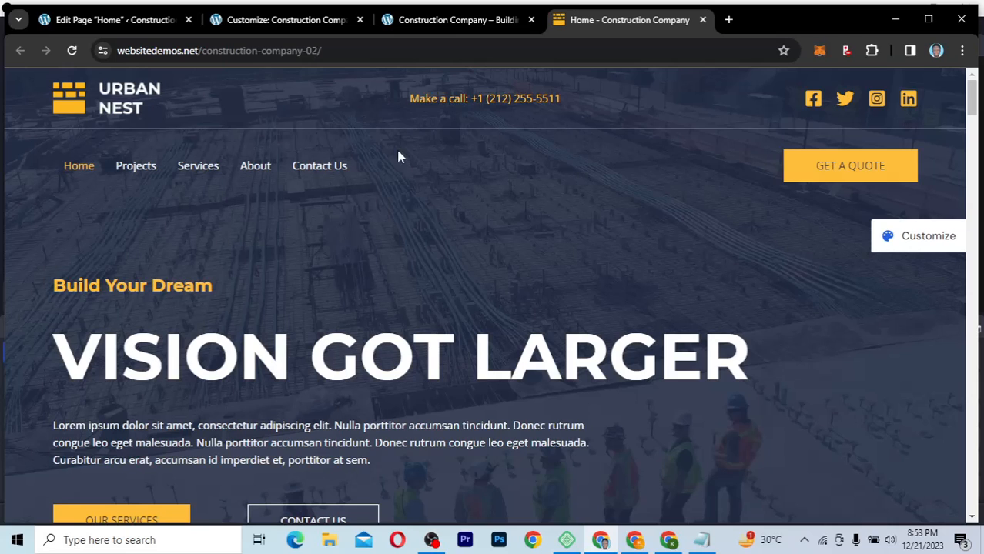
Step: Back in the Customizer, add the Button element at the right end of the header's second row and open its settings
{"action": "left_click", "coordinate": [285, 19]}
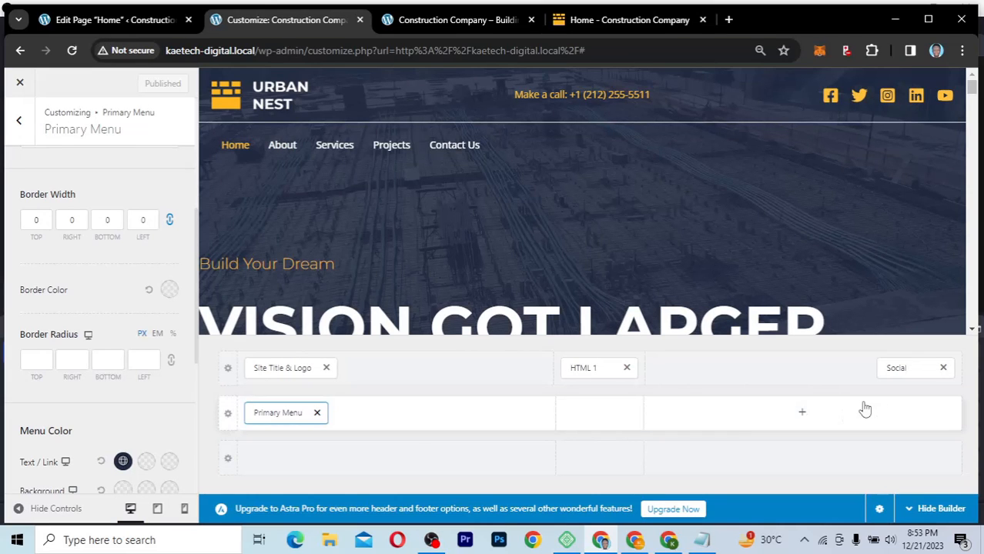
{"action": "left_click", "coordinate": [802, 414]}
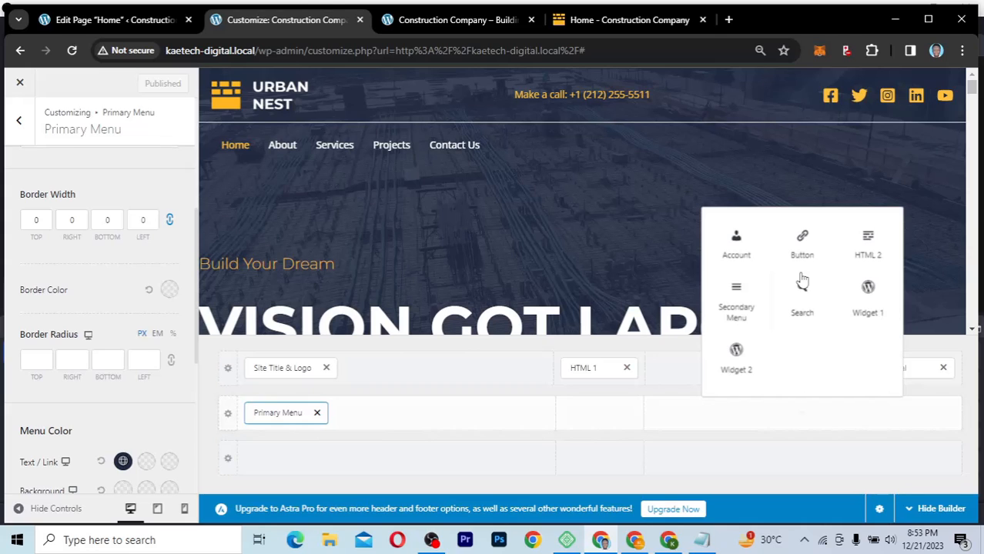
{"action": "left_click", "coordinate": [803, 245]}
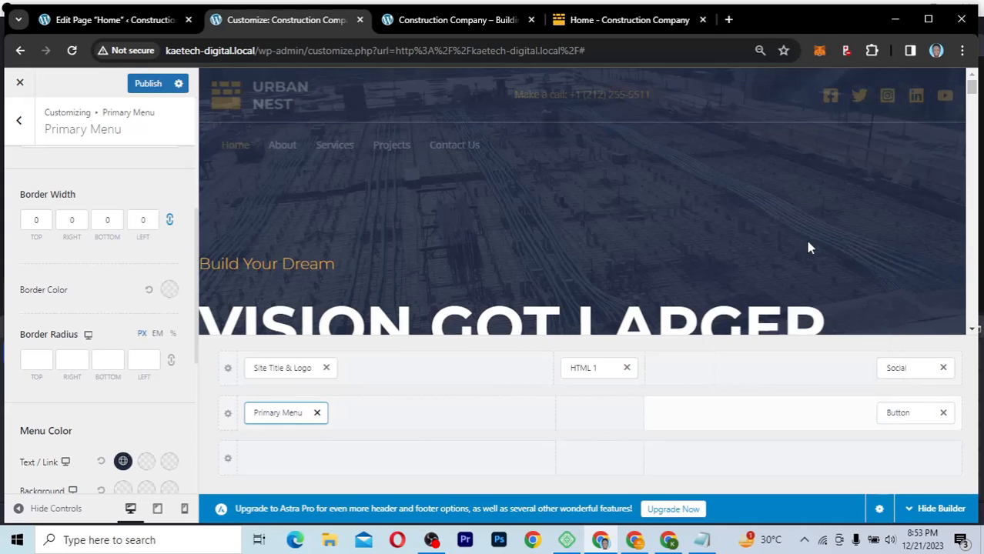
{"action": "left_click", "coordinate": [907, 416]}
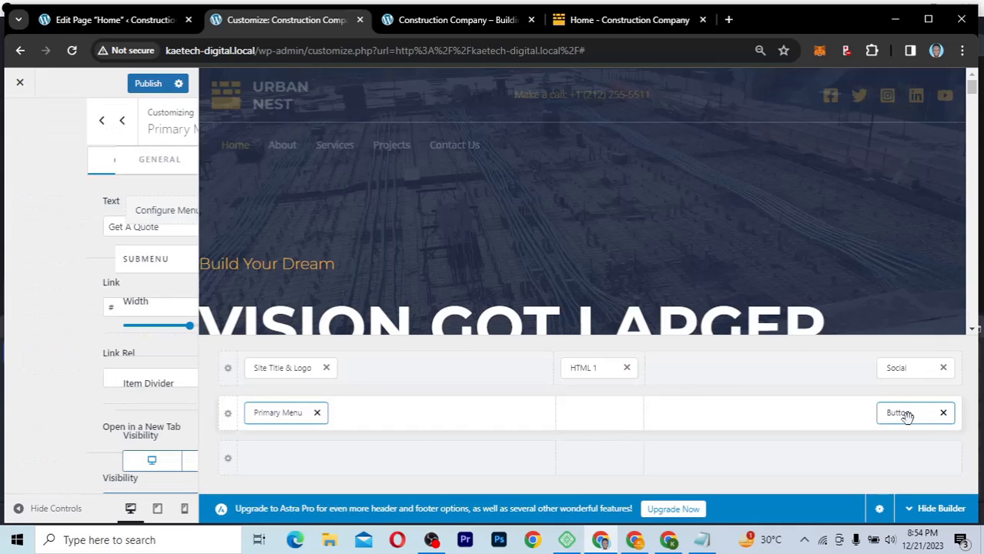
Step: Review the header button's text, link and visibility options and its color, font and border design settings
{"action": "left_click", "coordinate": [83, 227]}
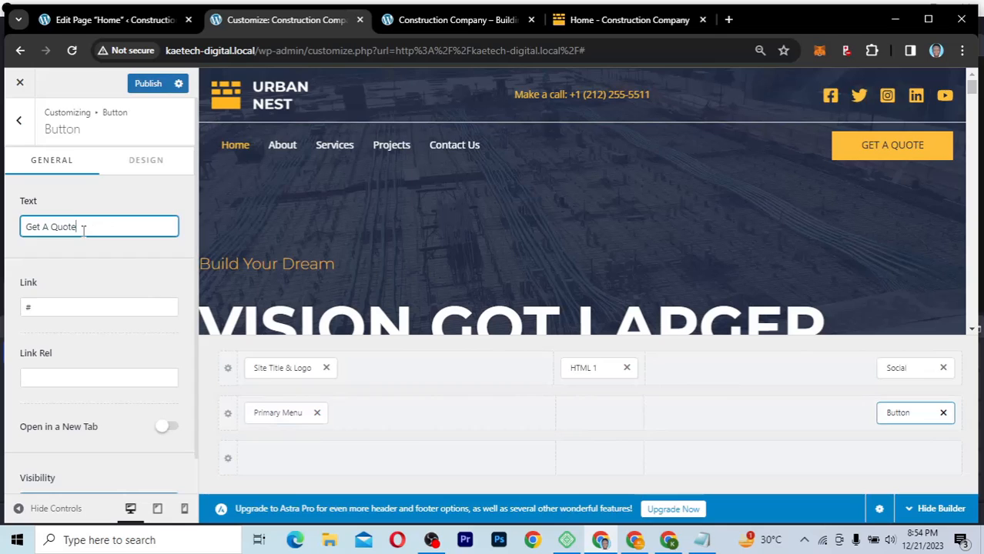
{"action": "key", "text": "ctrl+a"}
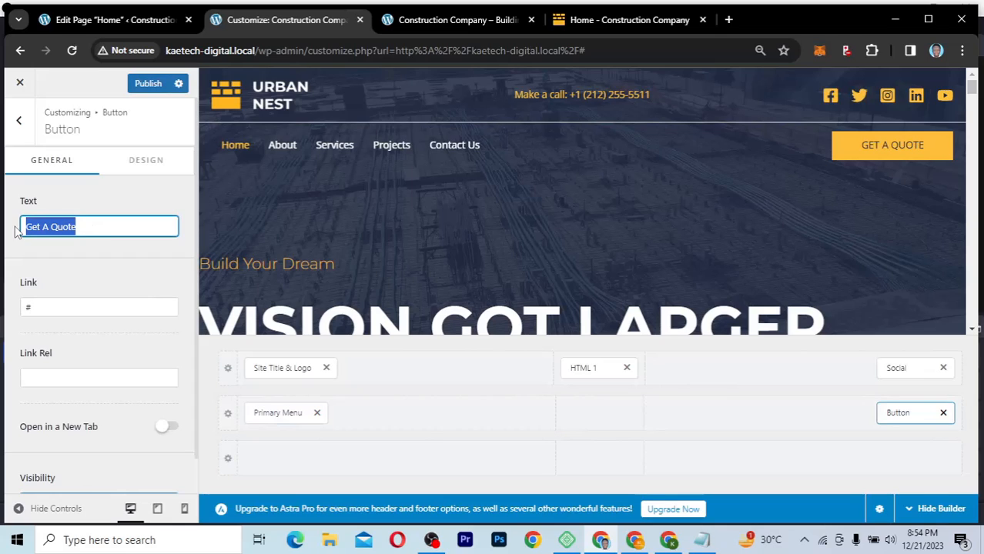
{"action": "left_click", "coordinate": [87, 229]}
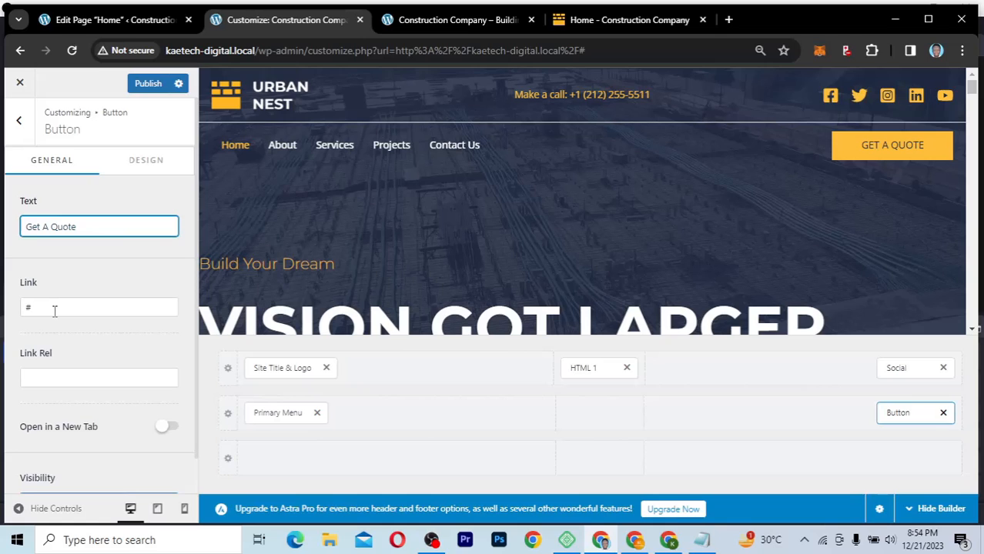
{"action": "scroll", "coordinate": [89, 378], "scroll_direction": "down", "scroll_amount": 1}
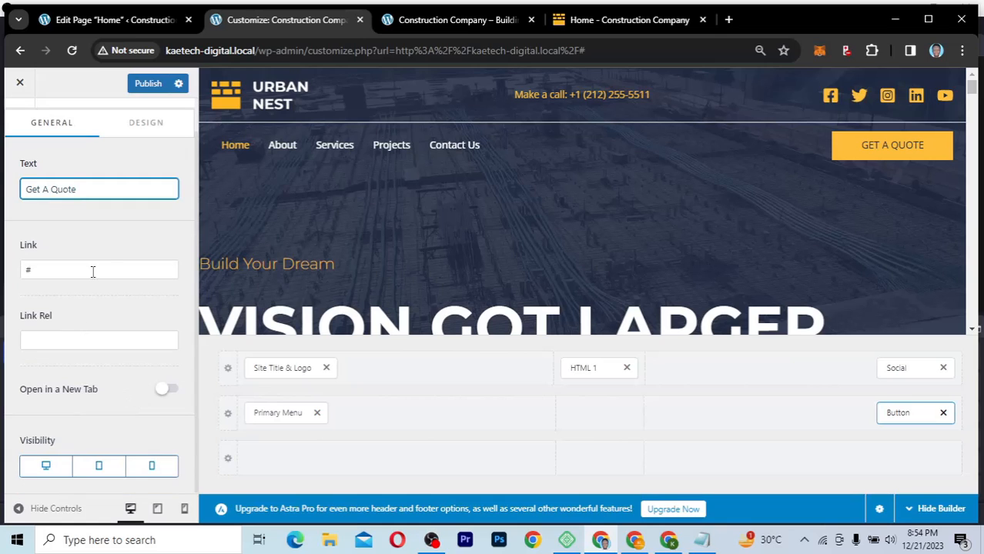
{"action": "left_click_drag", "start_coordinate": [107, 265], "coordinate": [143, 169]}
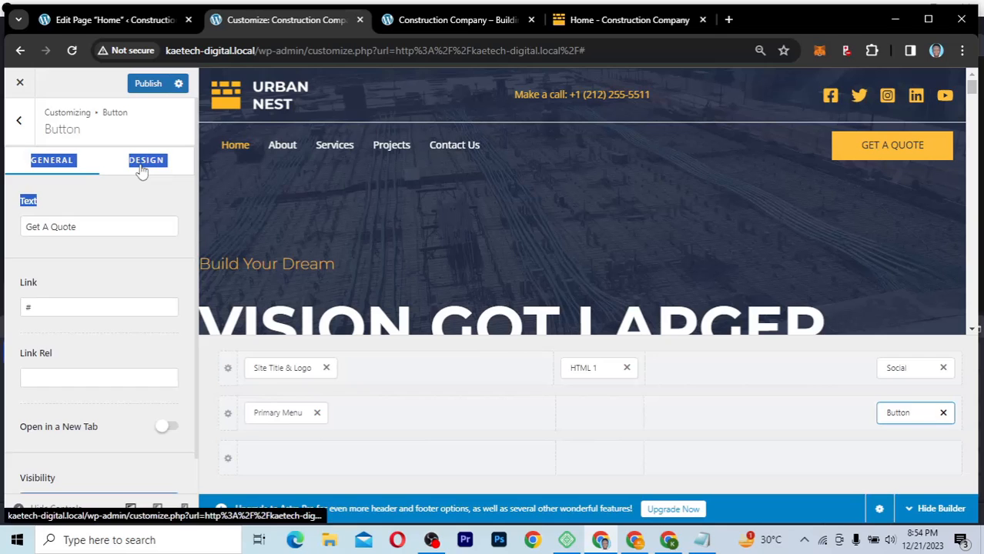
{"action": "left_click", "coordinate": [141, 170]}
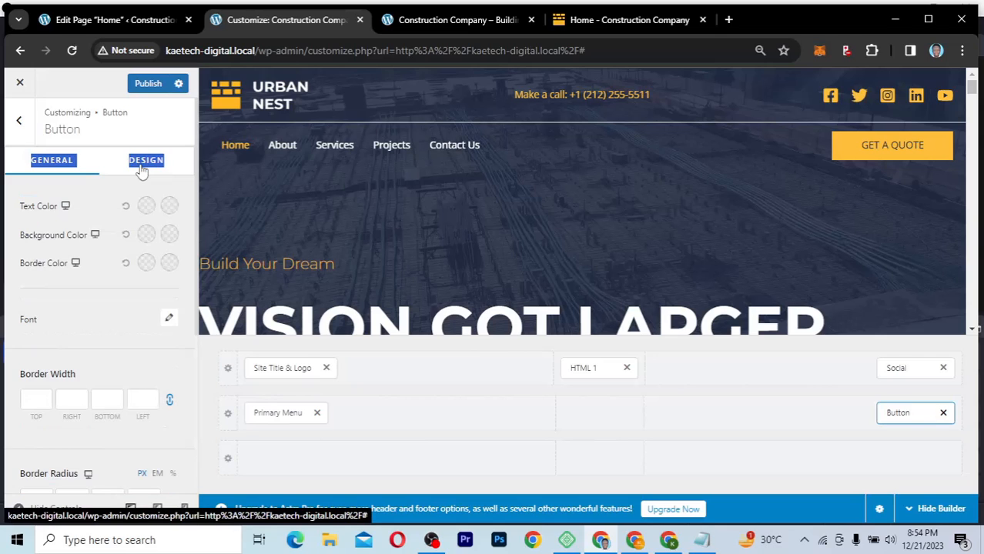
{"action": "left_click", "coordinate": [62, 303]}
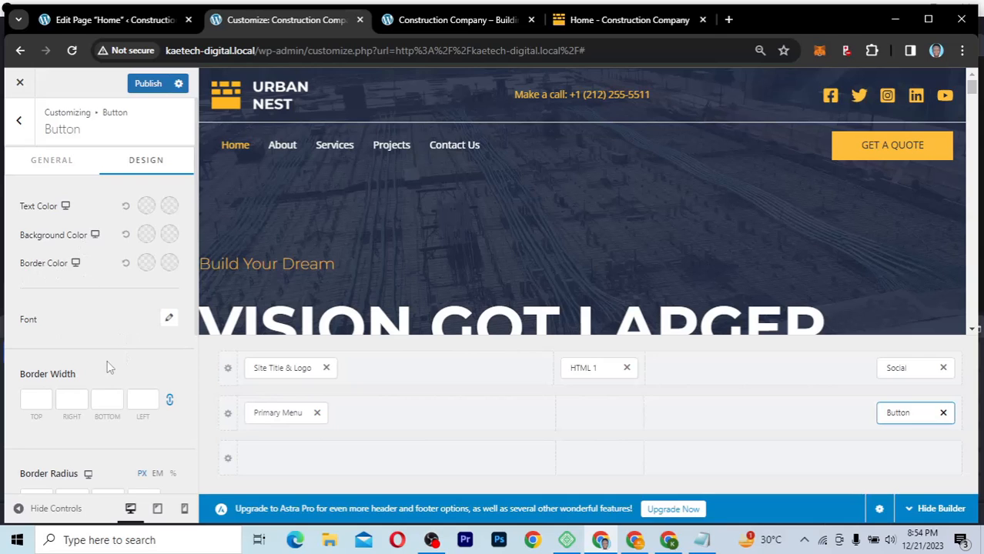
Step: Review the header button's border and spacing settings and publish the header changes
{"action": "scroll", "coordinate": [107, 367], "scroll_direction": "down", "scroll_amount": 1}
{"action": "scroll", "coordinate": [108, 368], "scroll_direction": "down", "scroll_amount": 3}
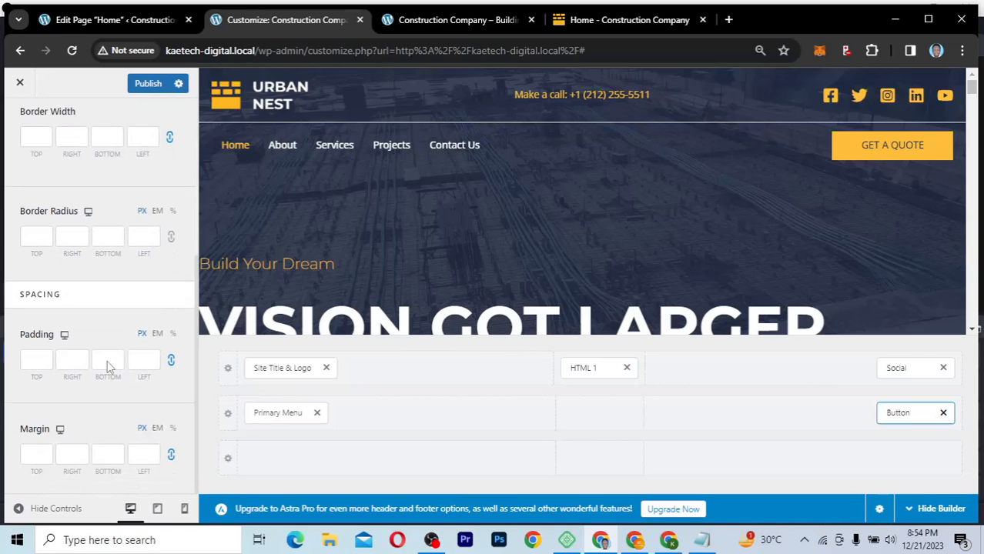
{"action": "scroll", "coordinate": [108, 368], "scroll_direction": "up", "scroll_amount": 5}
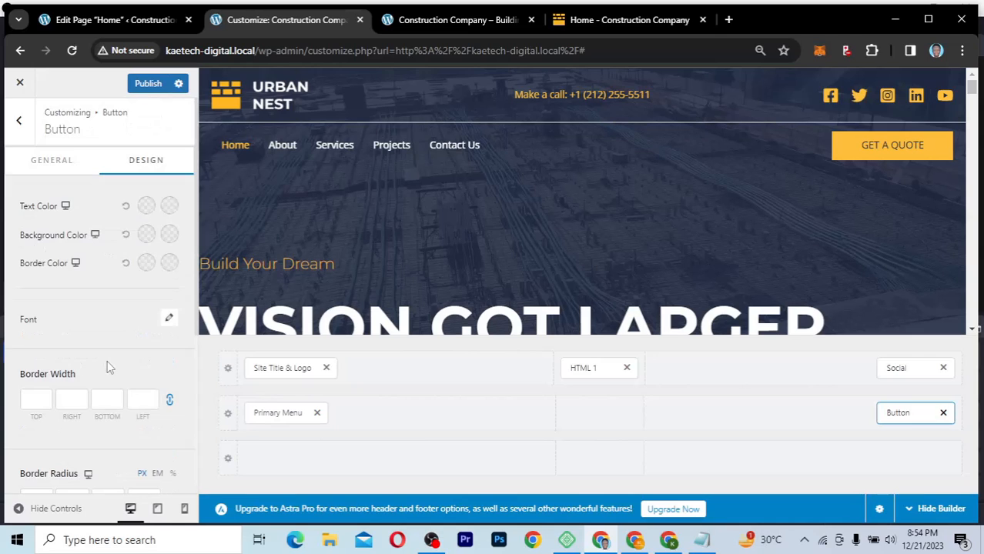
{"action": "left_click", "coordinate": [145, 86]}
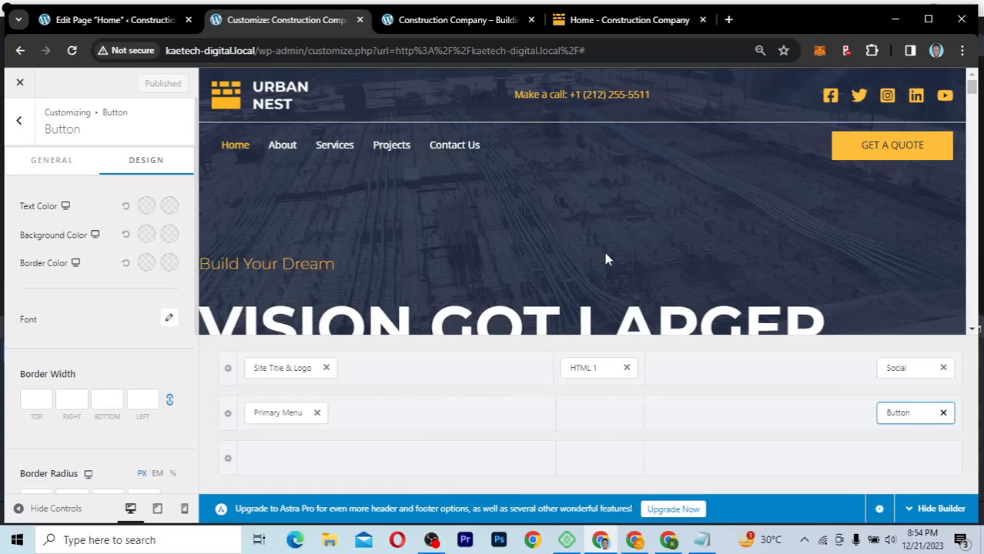
Step: Compare the site preview's footer with the Urban Nest demo's footer, focusing on the Our Services list
{"action": "scroll", "coordinate": [606, 260], "scroll_direction": "down", "scroll_amount": 5}
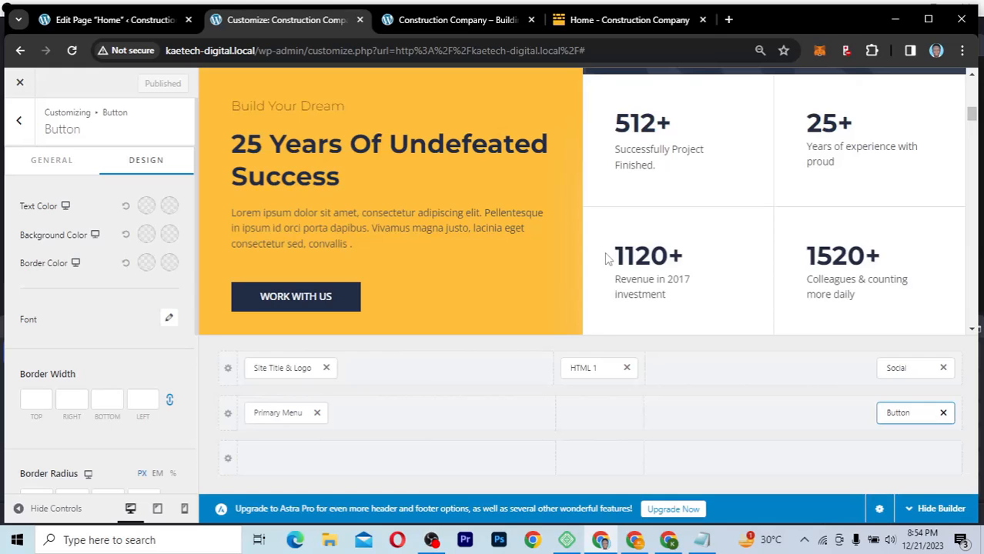
{"action": "scroll", "coordinate": [606, 260], "scroll_direction": "down", "scroll_amount": 5}
{"action": "scroll", "coordinate": [606, 259], "scroll_direction": "down", "scroll_amount": 5}
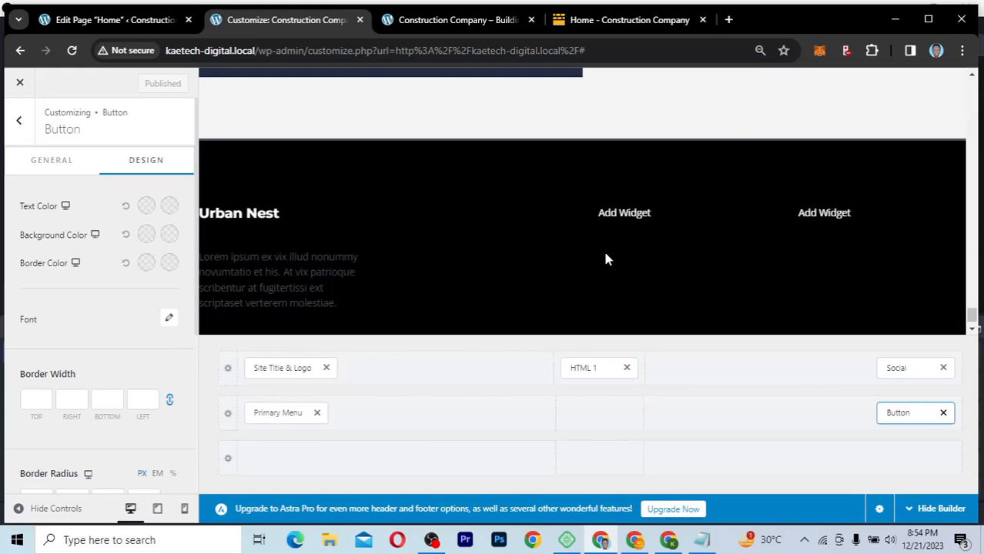
{"action": "scroll", "coordinate": [605, 256], "scroll_direction": "down", "scroll_amount": 1}
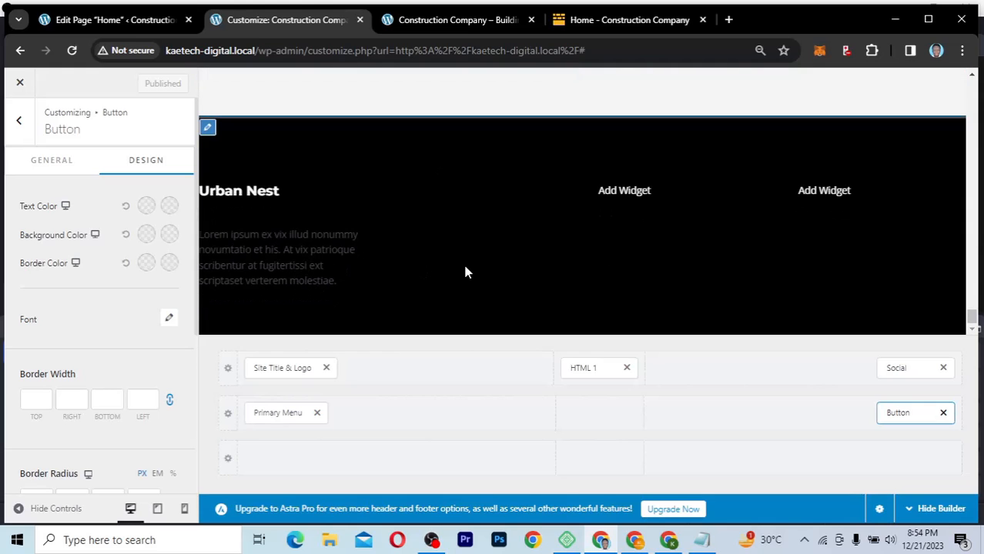
{"action": "left_click", "coordinate": [620, 19]}
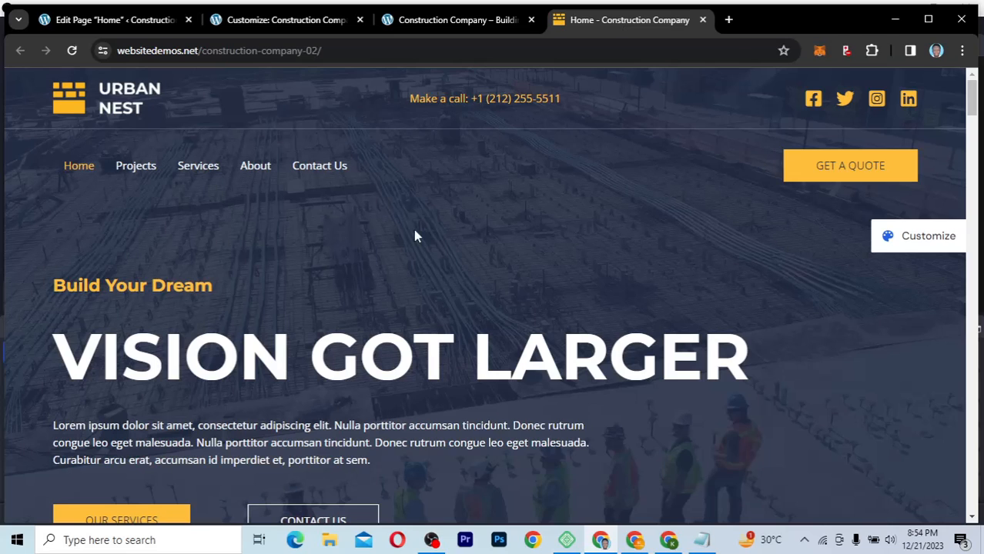
{"action": "scroll", "coordinate": [541, 277], "scroll_direction": "down", "scroll_amount": 10}
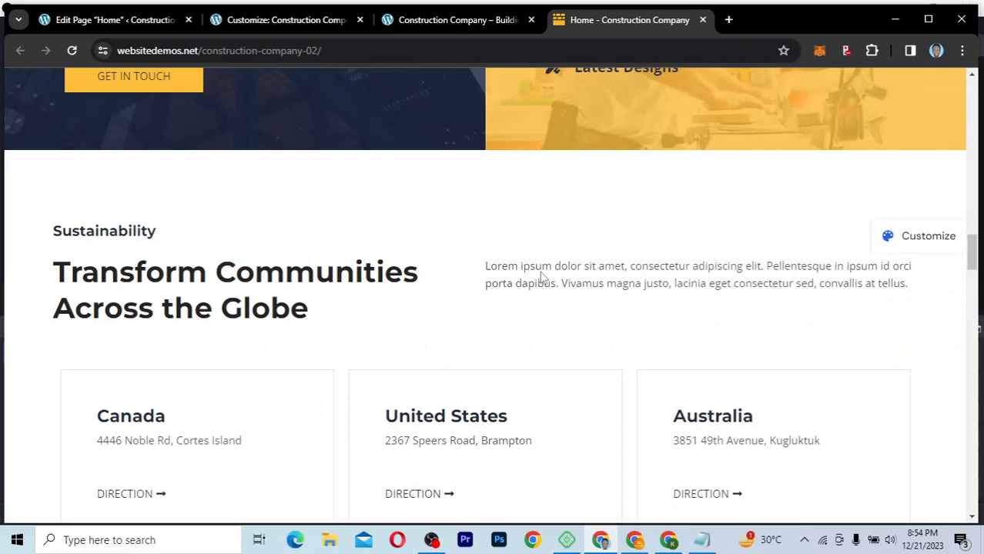
{"action": "scroll", "coordinate": [541, 277], "scroll_direction": "down", "scroll_amount": 10}
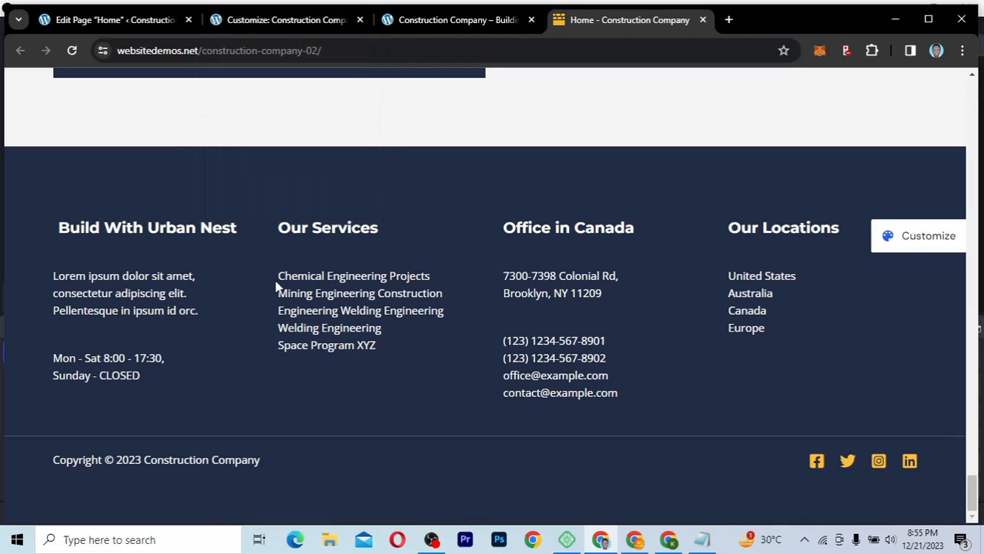
{"action": "left_click_drag", "start_coordinate": [272, 279], "coordinate": [372, 360]}
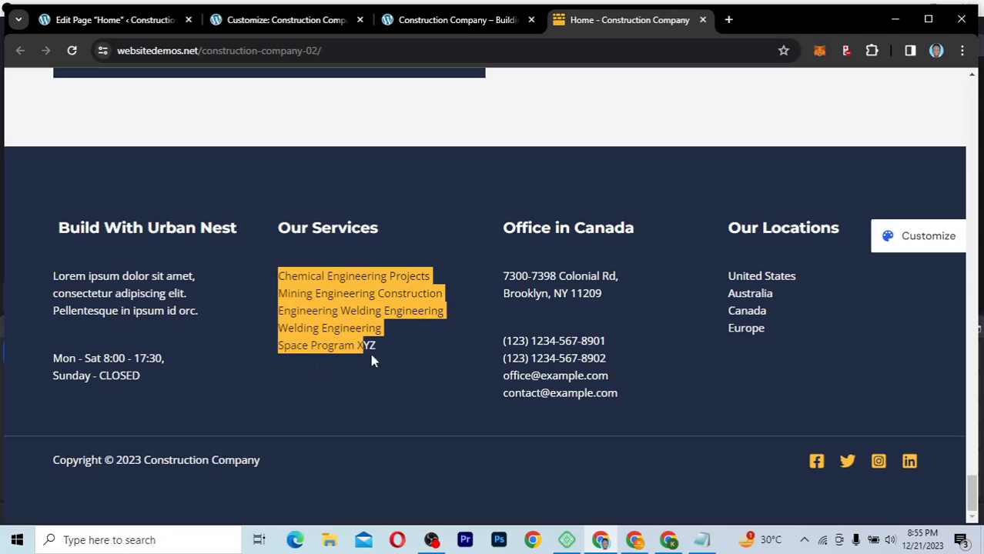
Step: Open the site's Menus admin page and review the items of the Our Services menu
{"action": "left_click", "coordinate": [144, 20]}
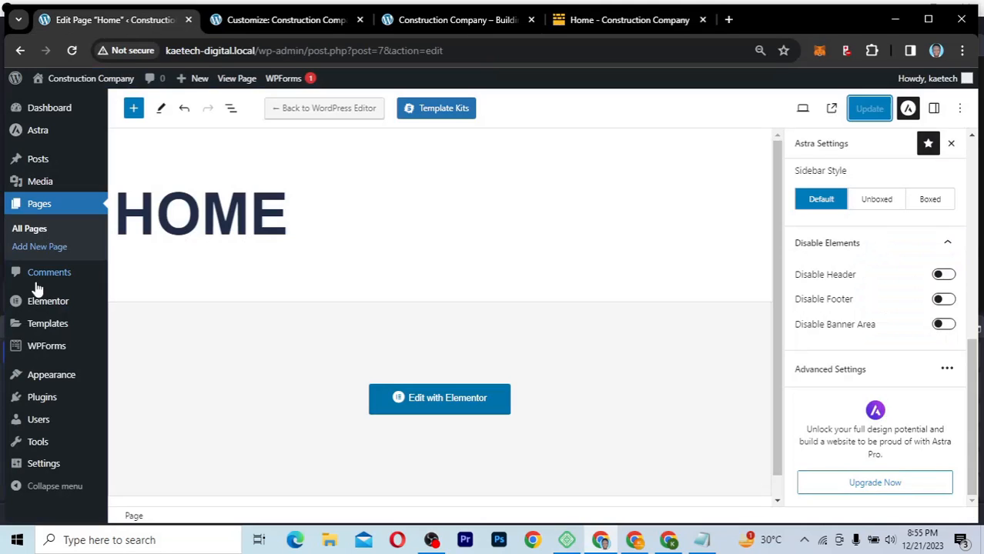
{"action": "mouse_move", "coordinate": [50, 378]}
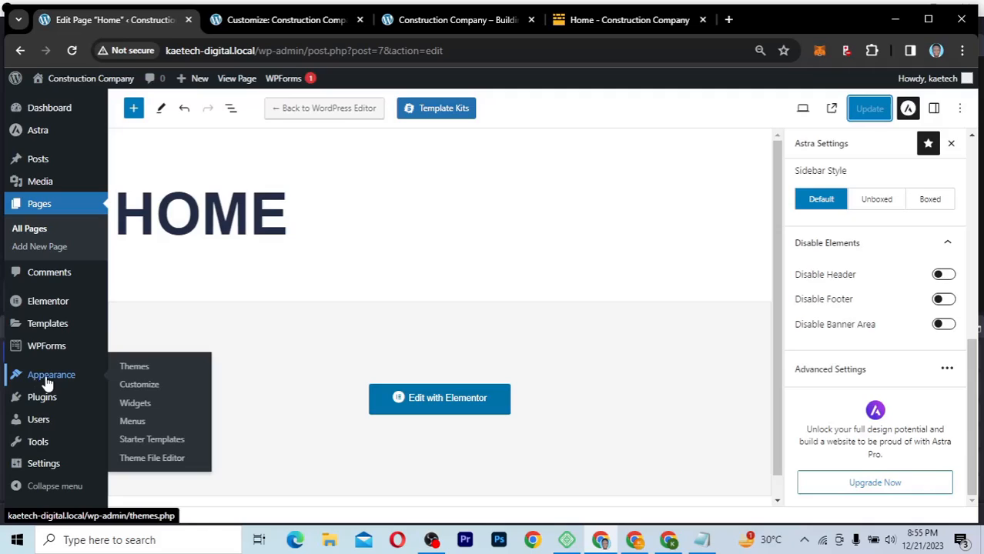
{"action": "left_click", "coordinate": [132, 420]}
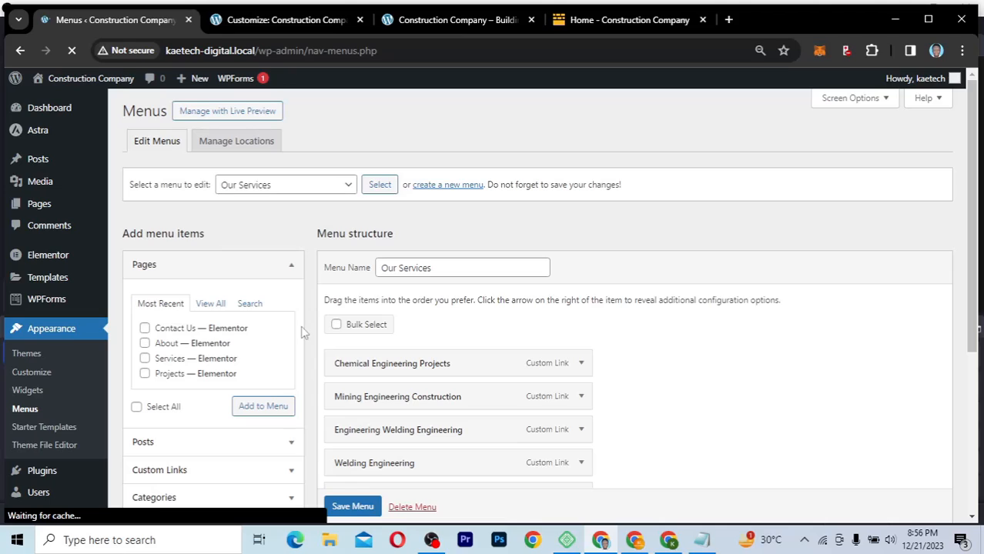
{"action": "left_click", "coordinate": [279, 185]}
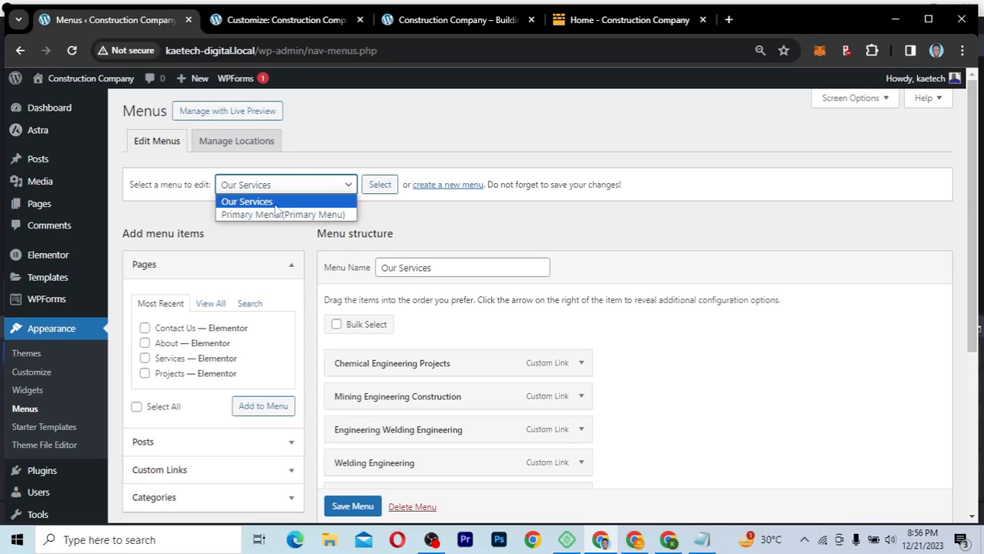
{"action": "left_click", "coordinate": [275, 202]}
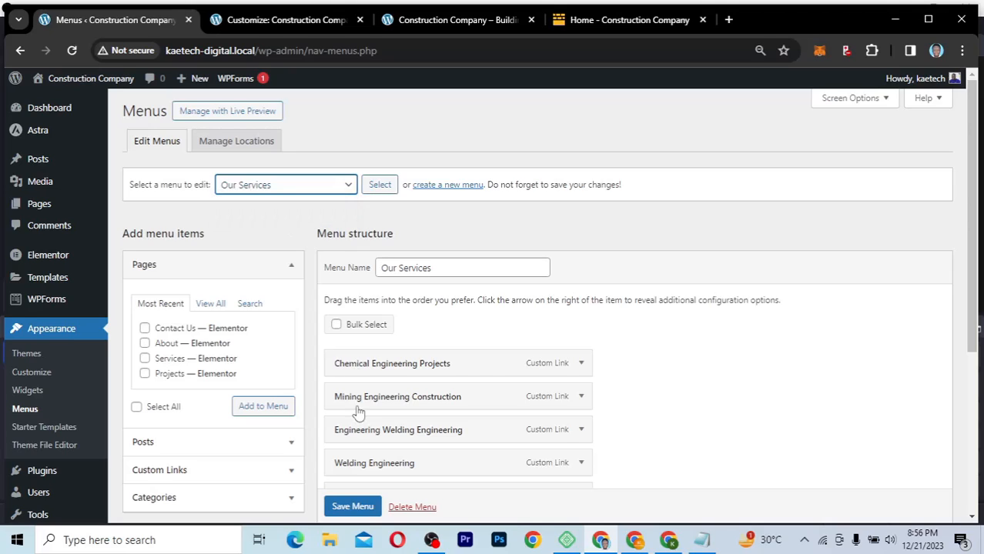
{"action": "scroll", "coordinate": [358, 408], "scroll_direction": "down", "scroll_amount": 2}
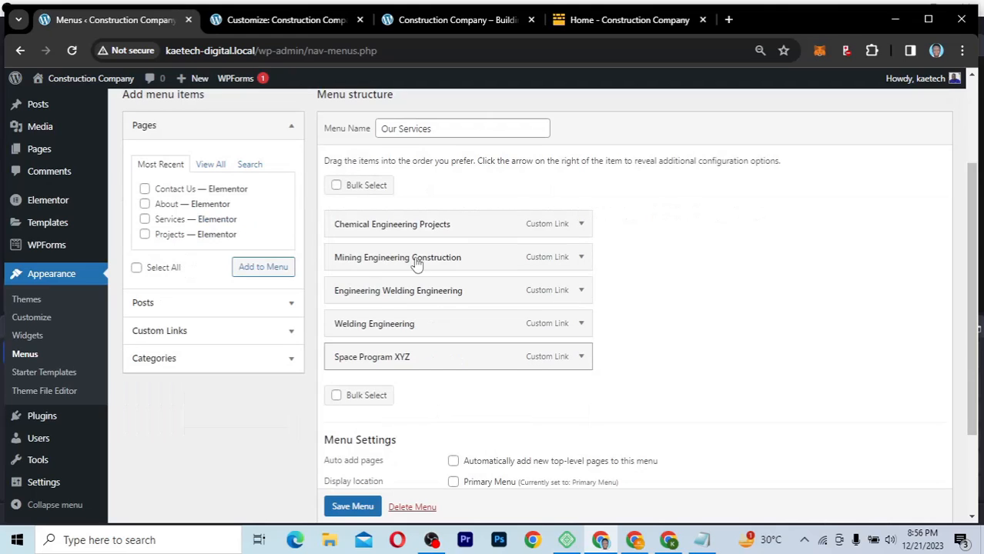
Step: Return to the Urban Nest demo and examine the layout of its footer columns and copyright row
{"action": "left_click", "coordinate": [306, 24]}
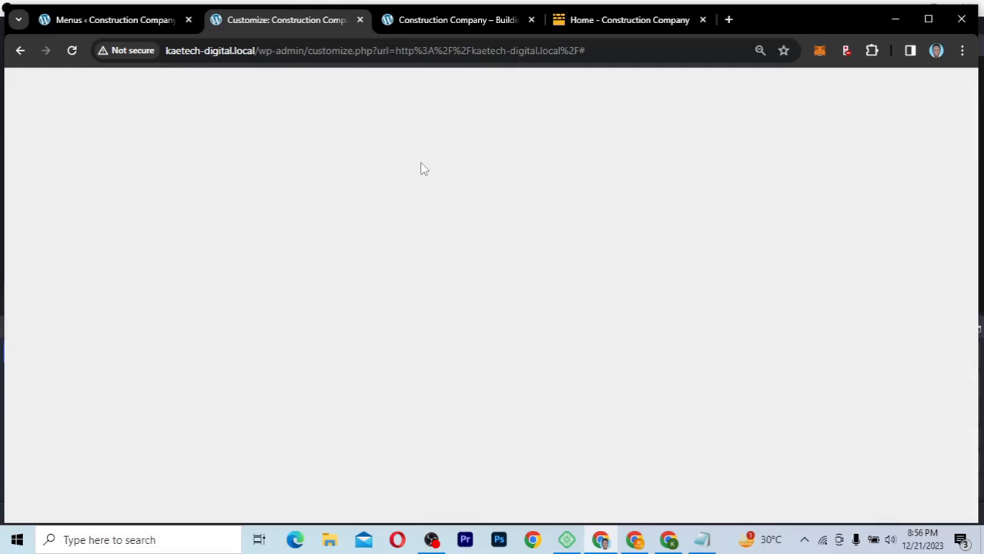
{"action": "left_click", "coordinate": [611, 21]}
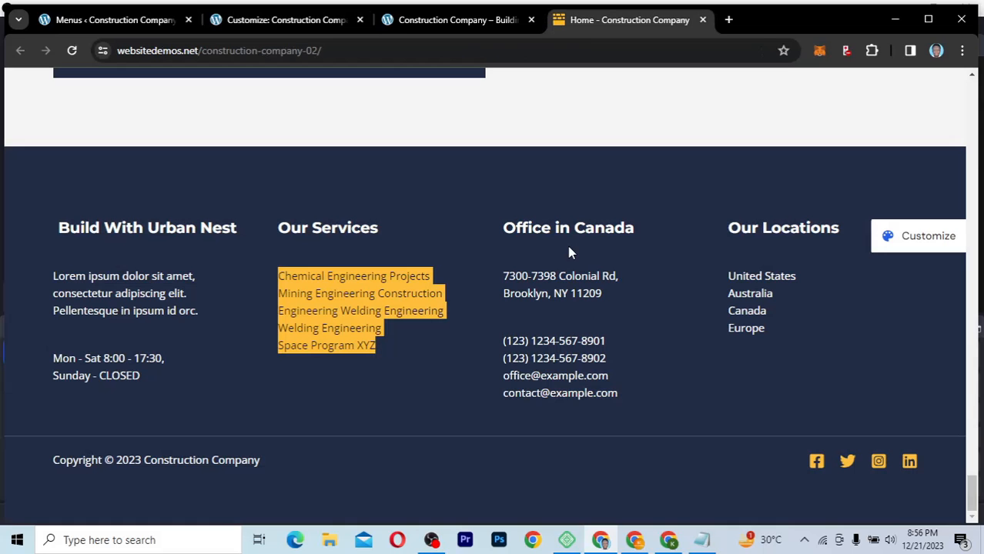
{"action": "left_click", "coordinate": [437, 458]}
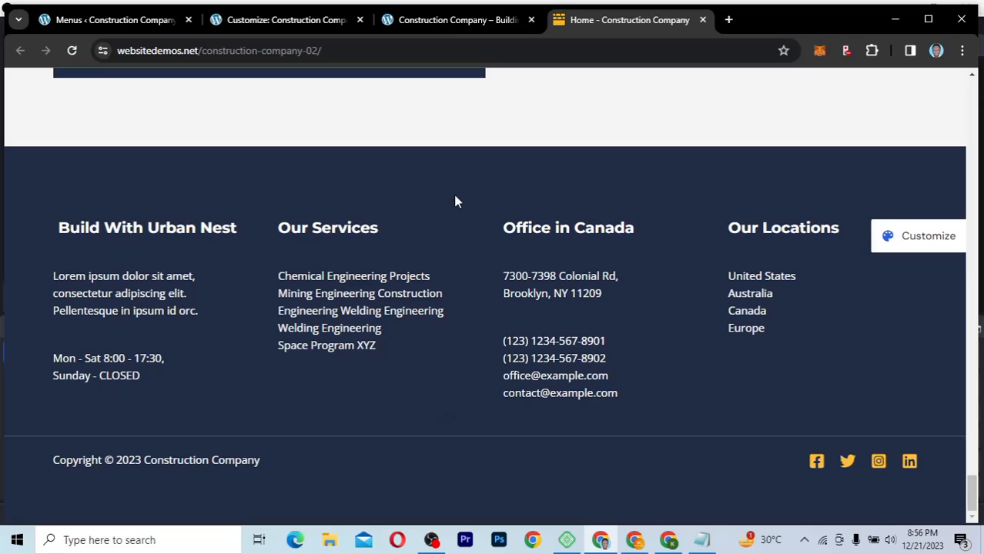
{"action": "scroll", "coordinate": [454, 192], "scroll_direction": "up", "scroll_amount": 3}
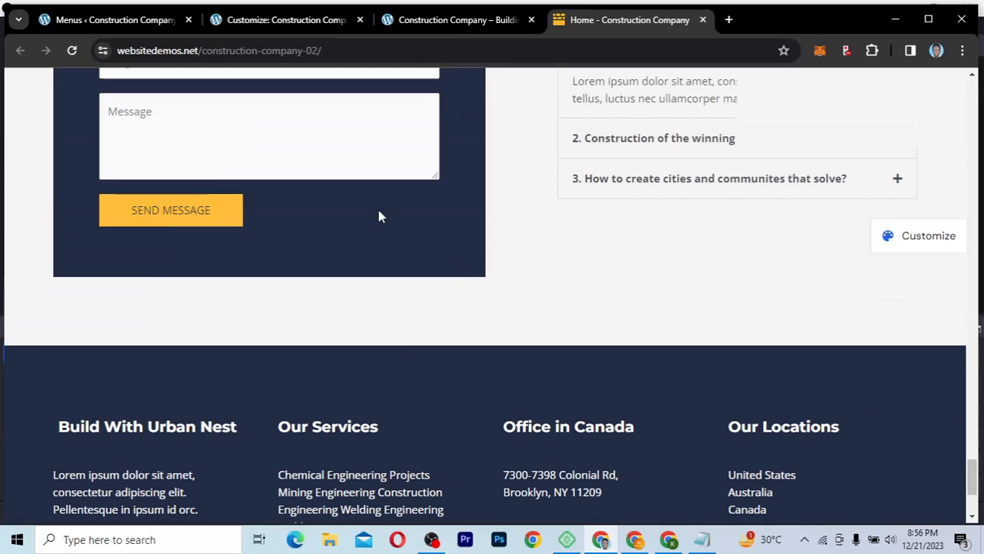
Step: Back in the Customizer, leave the header button's settings and open the Footer Builder
{"action": "left_click", "coordinate": [311, 23]}
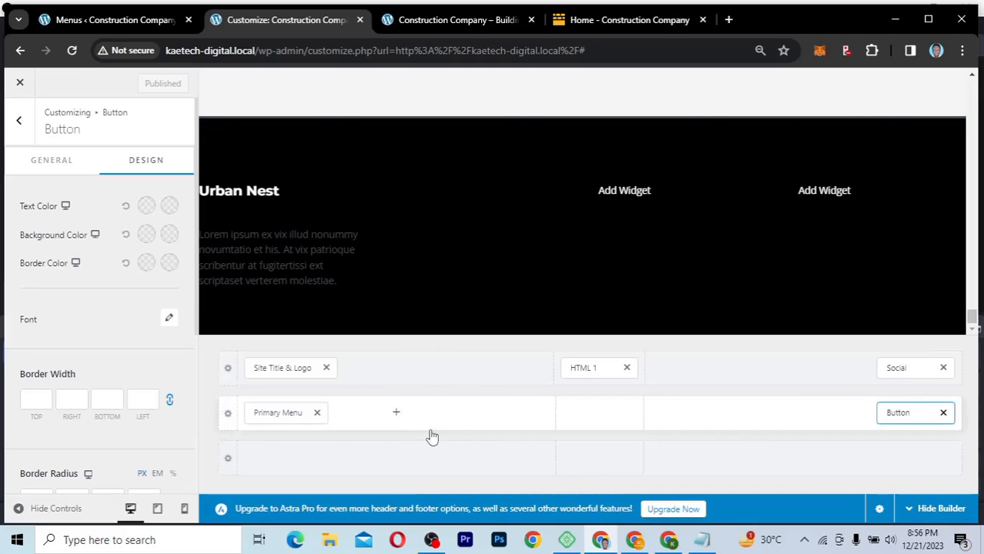
{"action": "left_click", "coordinate": [19, 123]}
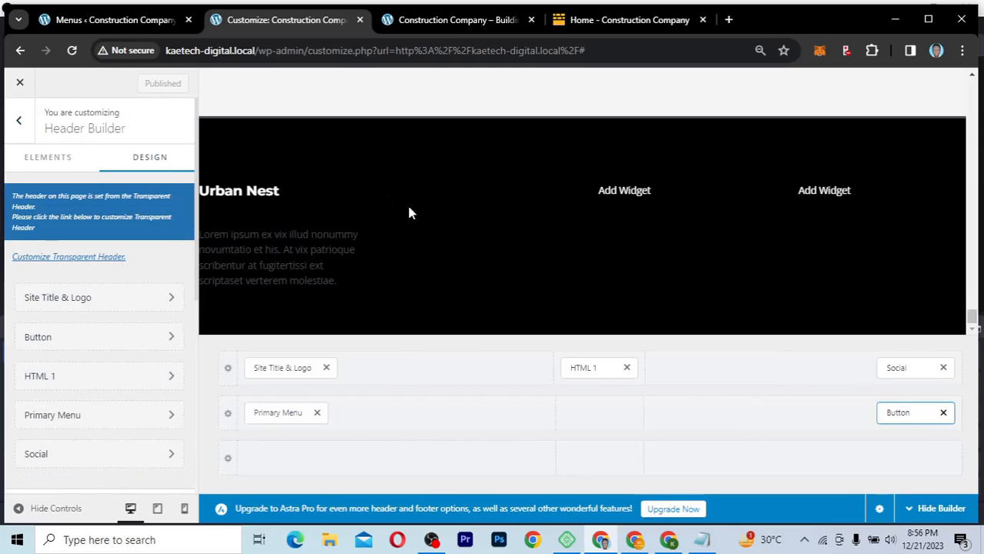
{"action": "left_click", "coordinate": [22, 125]}
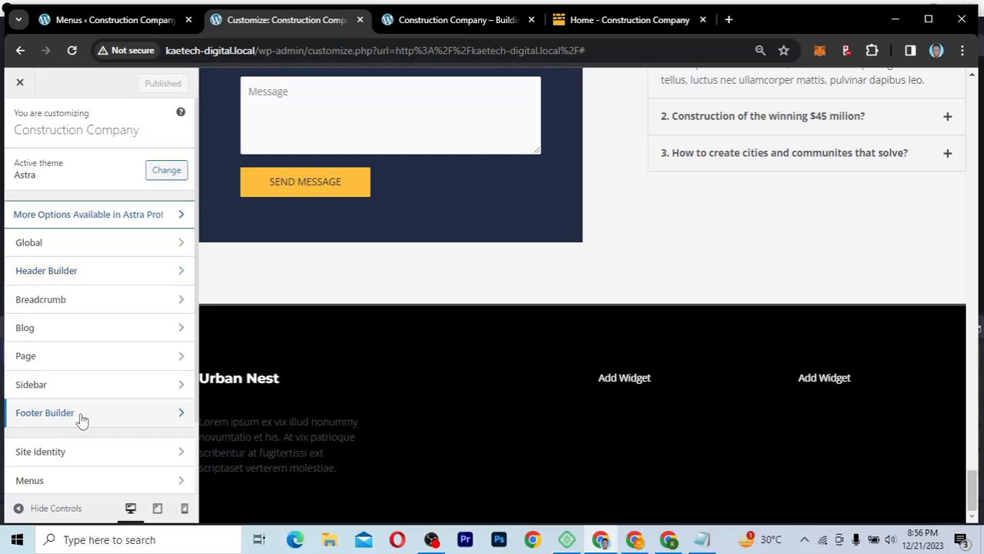
{"action": "left_click", "coordinate": [45, 414]}
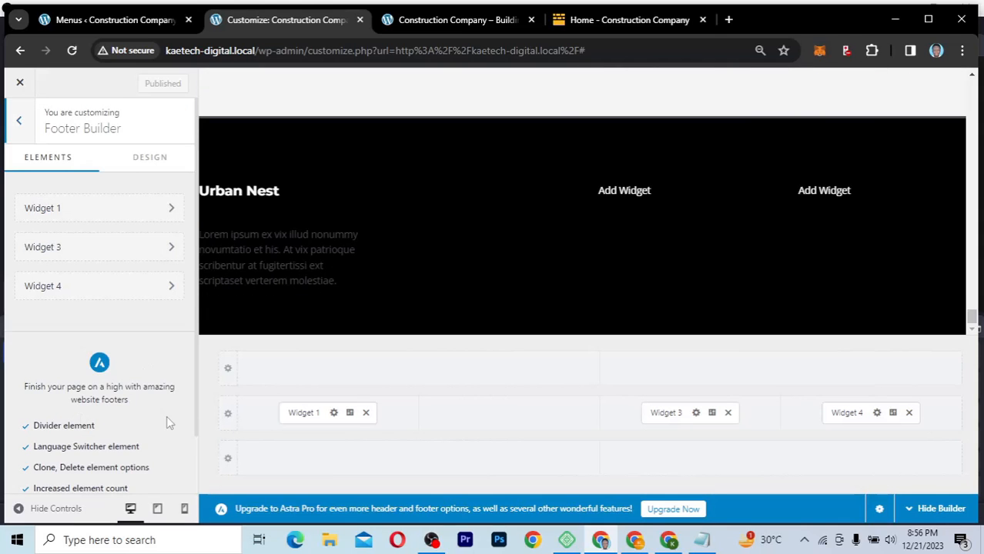
Step: Set the footer's background color to the dark navy theme palette color
{"action": "left_click", "coordinate": [142, 164]}
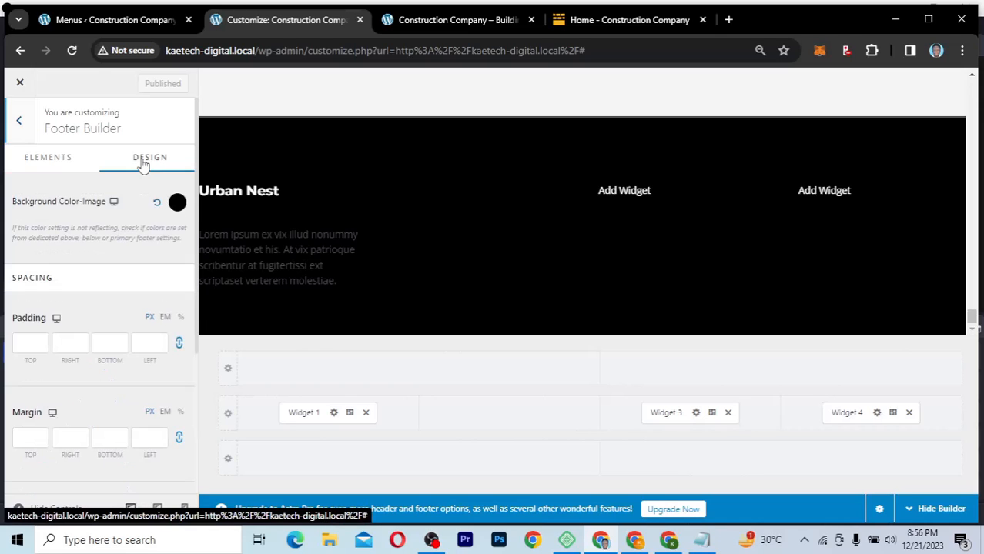
{"action": "left_click", "coordinate": [177, 204]}
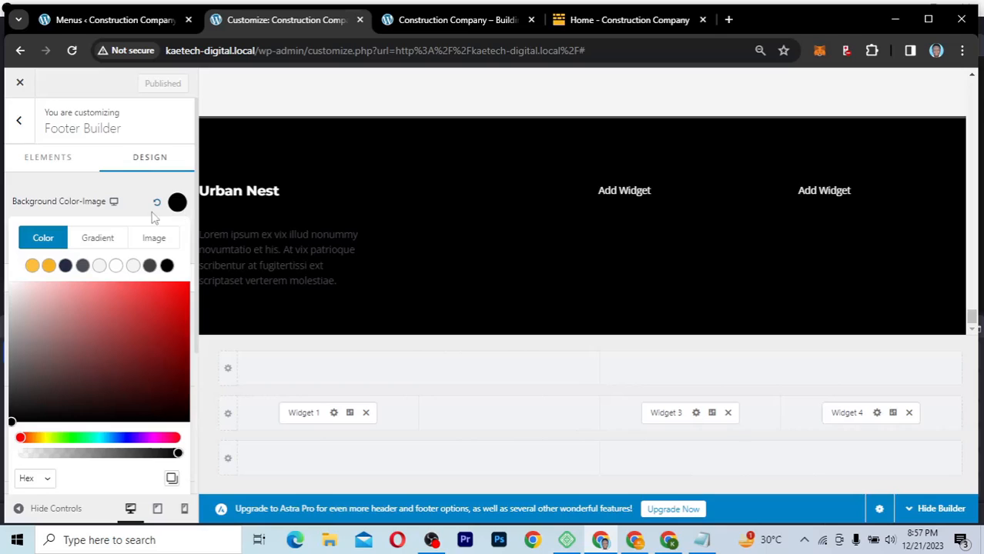
{"action": "left_click", "coordinate": [65, 266]}
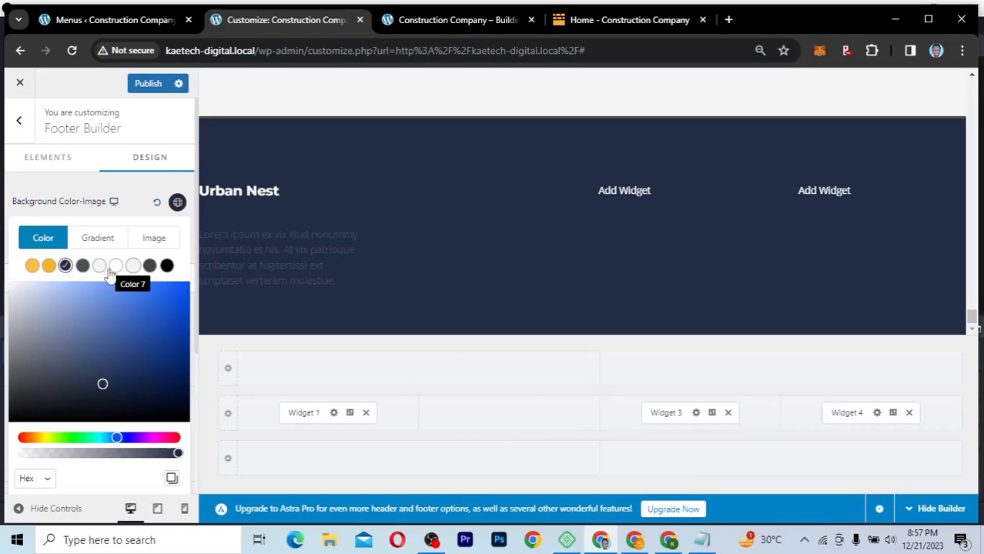
{"action": "left_click", "coordinate": [126, 207]}
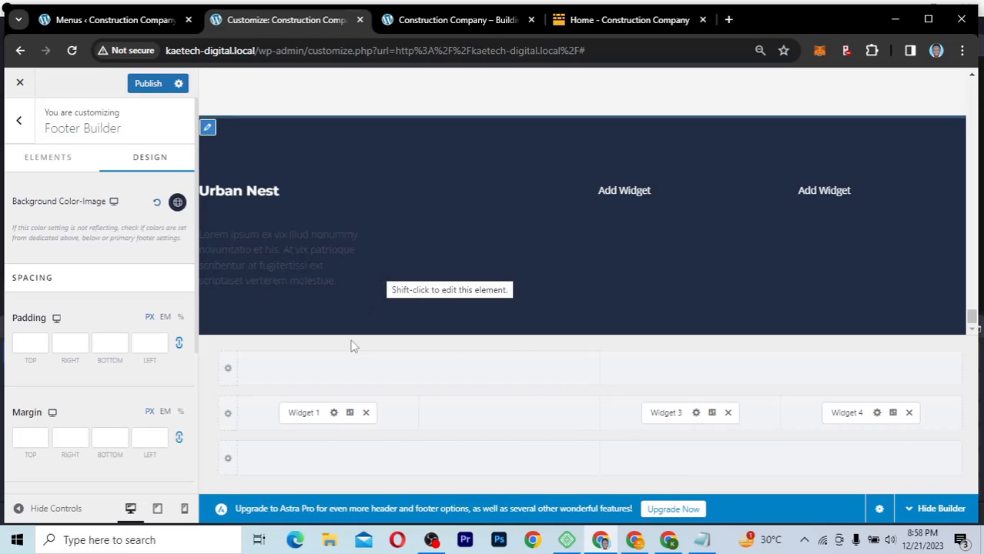
Step: Open the Primary Footer row's settings and review its column, layout, width, vertical alignment and visibility options
{"action": "mouse_move", "coordinate": [279, 461]}
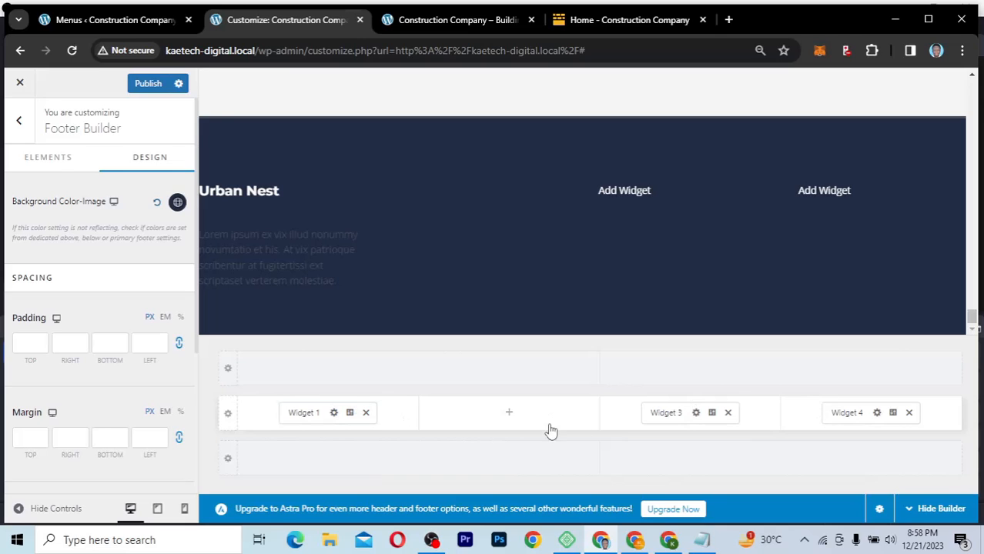
{"action": "left_click", "coordinate": [64, 164]}
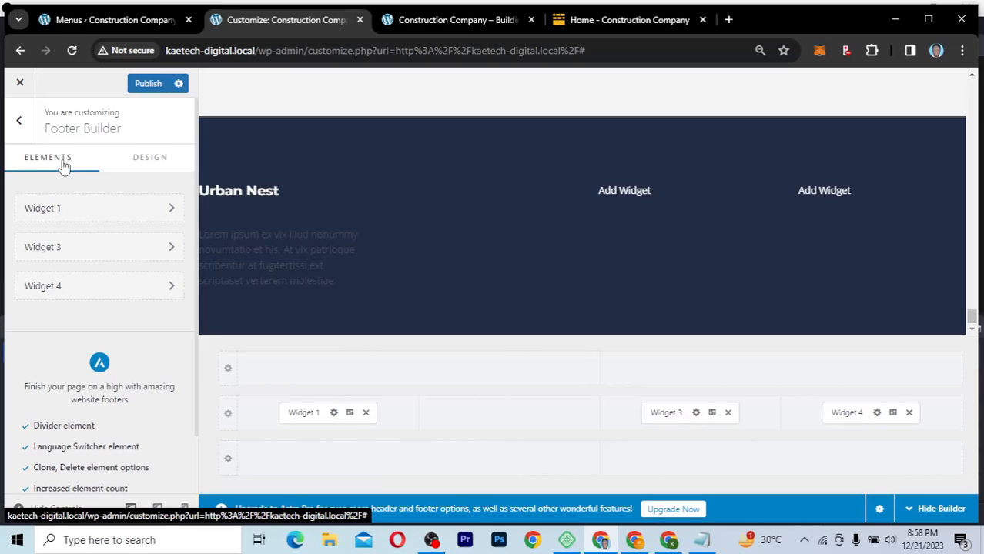
{"action": "left_click", "coordinate": [228, 416]}
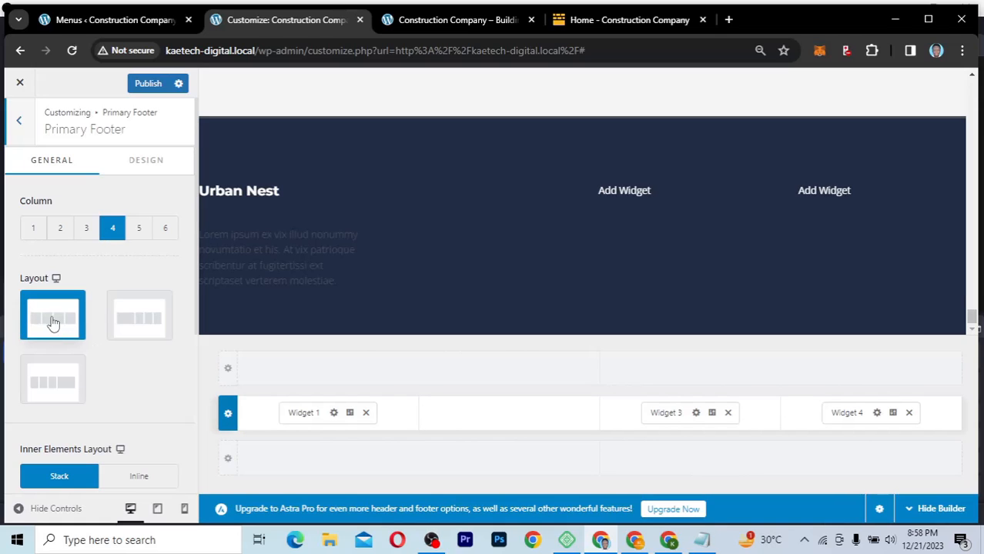
{"action": "scroll", "coordinate": [111, 369], "scroll_direction": "down", "scroll_amount": 1}
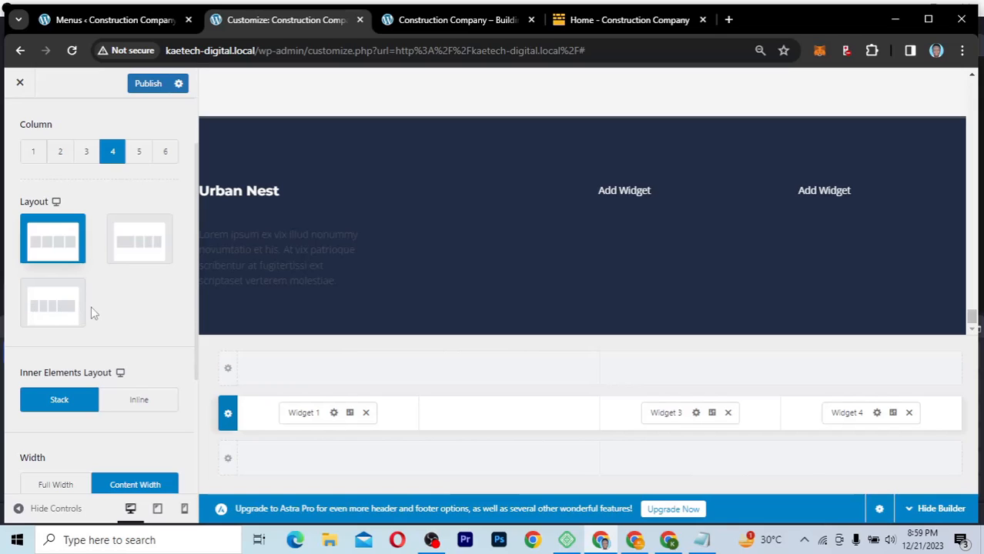
{"action": "scroll", "coordinate": [110, 309], "scroll_direction": "down", "scroll_amount": 3}
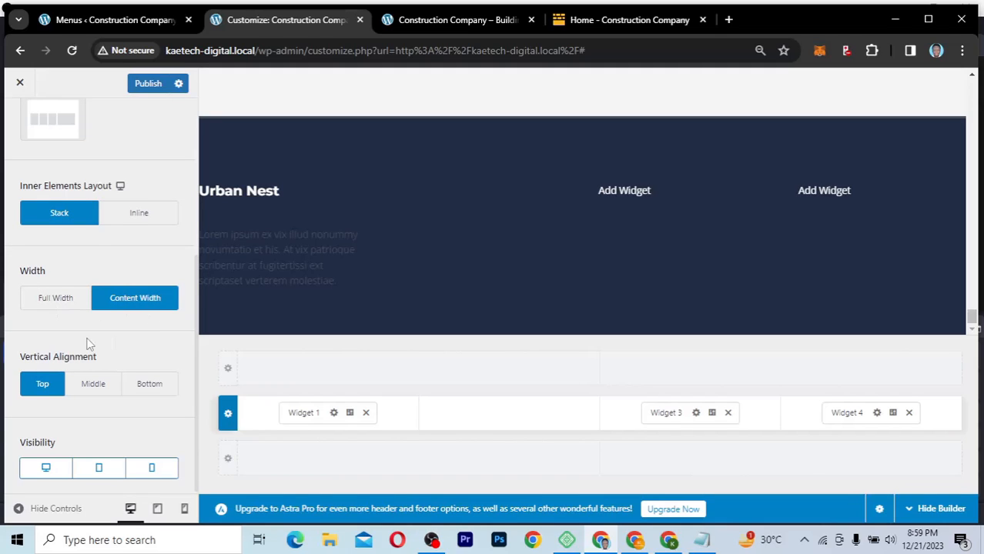
{"action": "scroll", "coordinate": [89, 344], "scroll_direction": "down", "scroll_amount": 1}
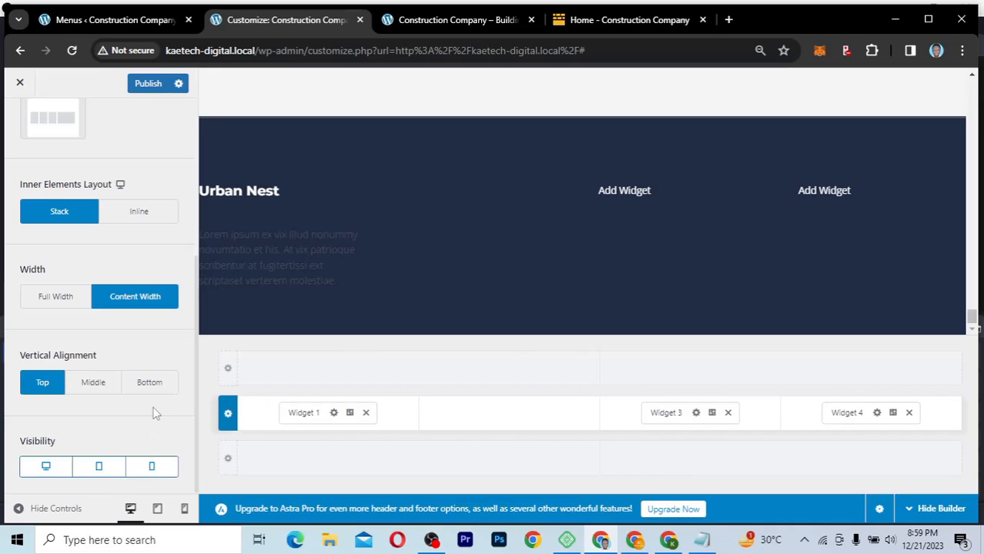
{"action": "scroll", "coordinate": [154, 414], "scroll_direction": "up", "scroll_amount": 4}
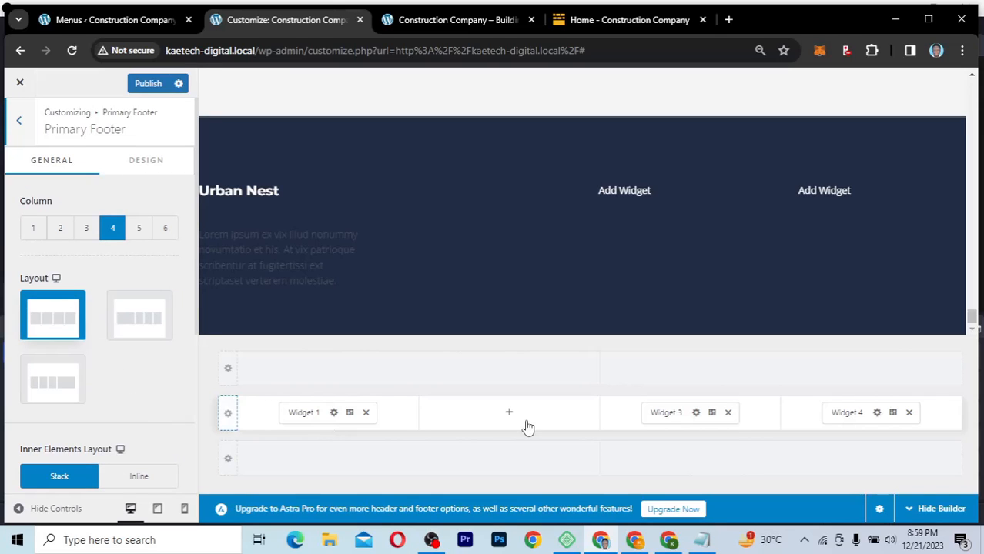
Step: Open the Below Footer row's settings and examine the copyright line in the Urban Nest demo's footer
{"action": "left_click", "coordinate": [228, 460]}
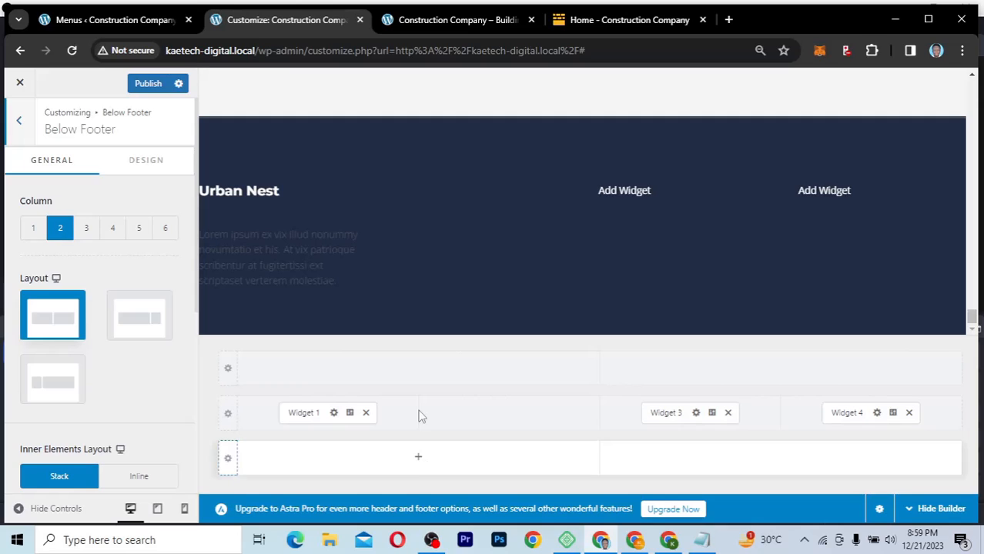
{"action": "left_click", "coordinate": [615, 23]}
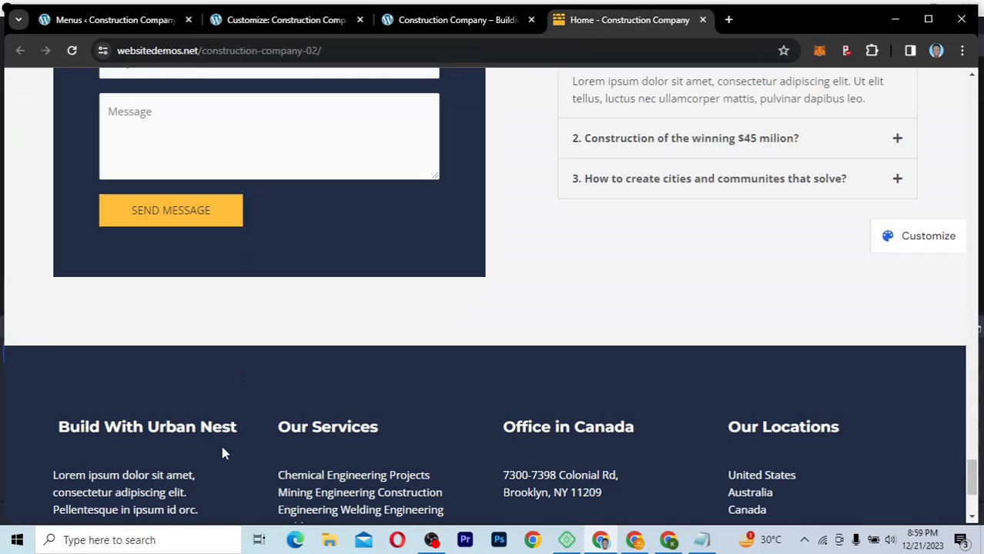
{"action": "scroll", "coordinate": [222, 453], "scroll_direction": "down", "scroll_amount": 3}
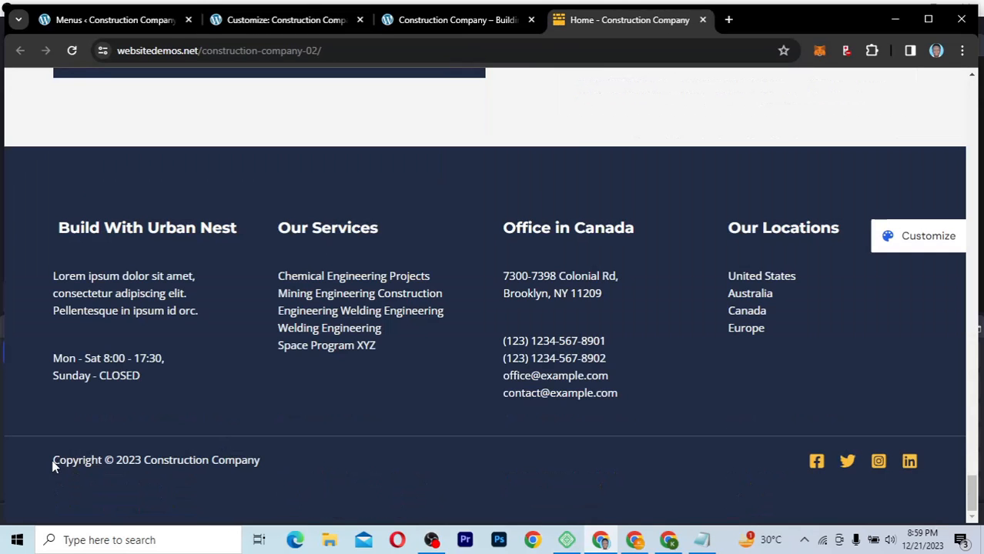
{"action": "left_click_drag", "start_coordinate": [52, 464], "coordinate": [271, 471]}
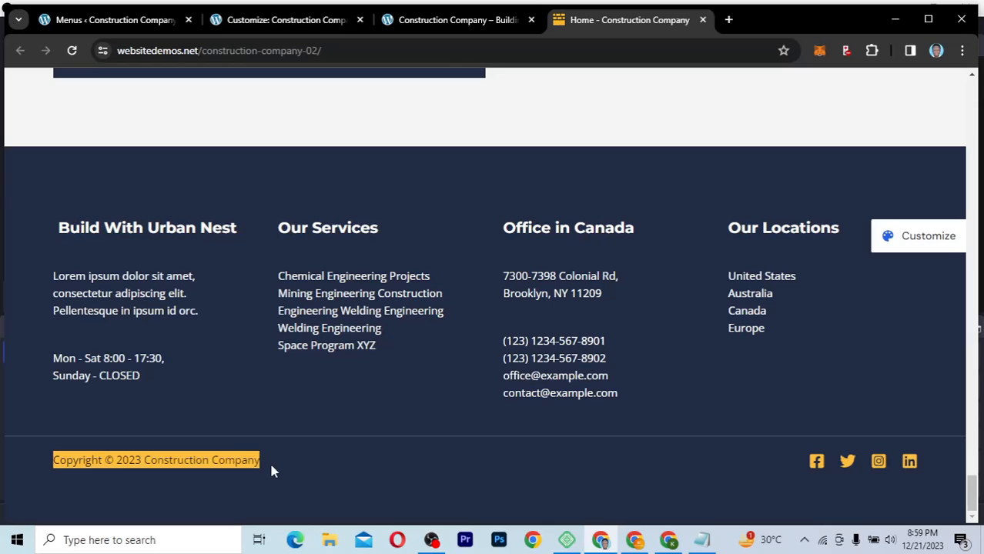
Step: Back in the Customizer, add the Copyright element to the first column of the Below Footer row
{"action": "left_click", "coordinate": [315, 20]}
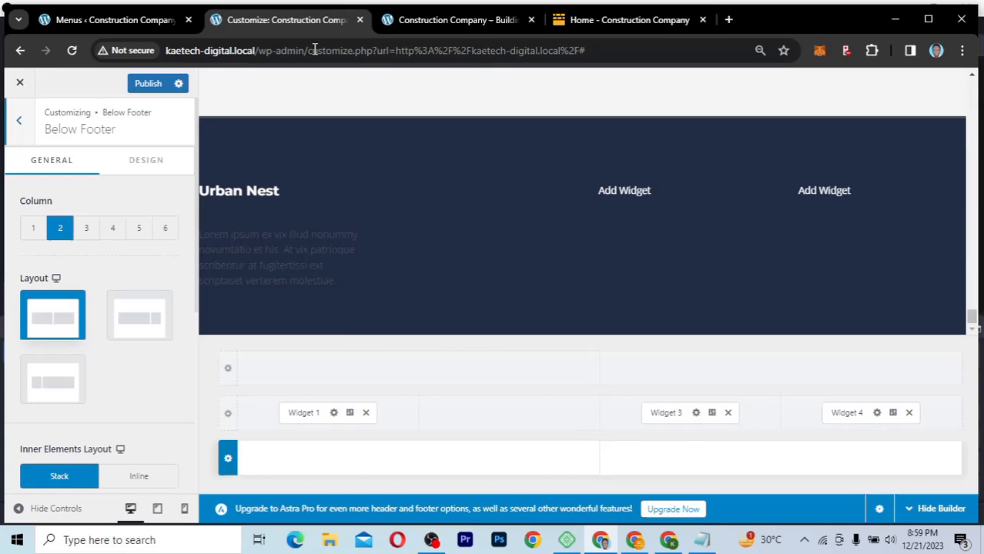
{"action": "left_click", "coordinate": [416, 461]}
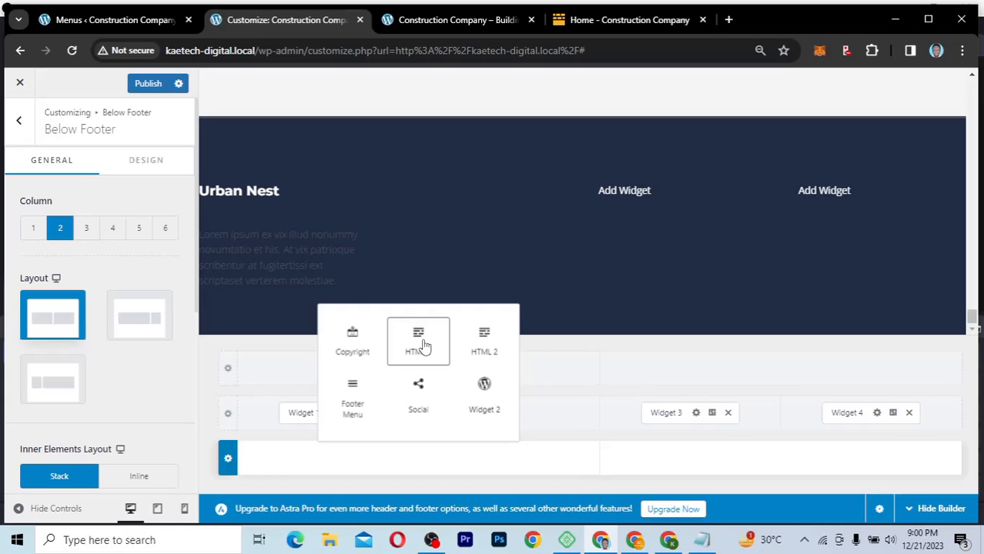
{"action": "left_click", "coordinate": [352, 344]}
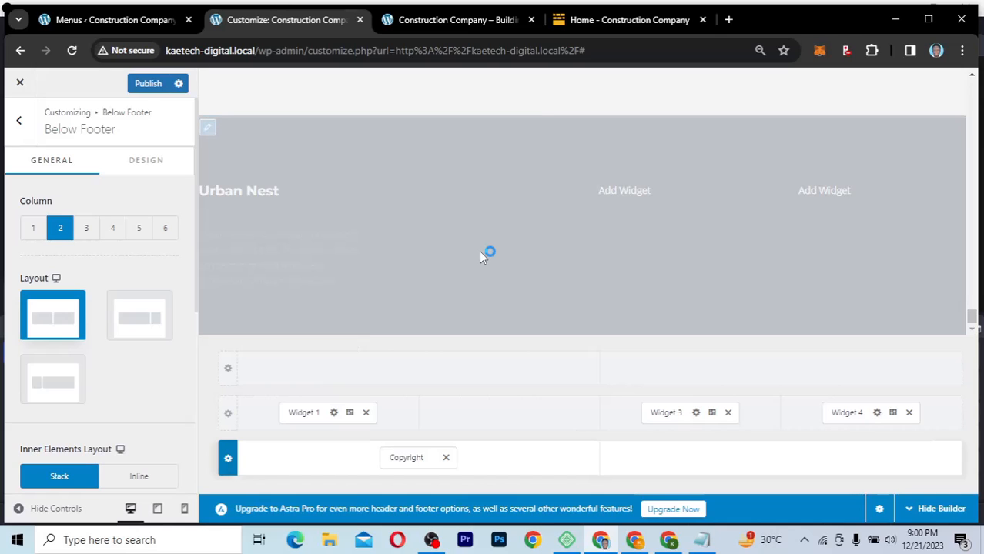
{"action": "scroll", "coordinate": [478, 258], "scroll_direction": "down", "scroll_amount": 1}
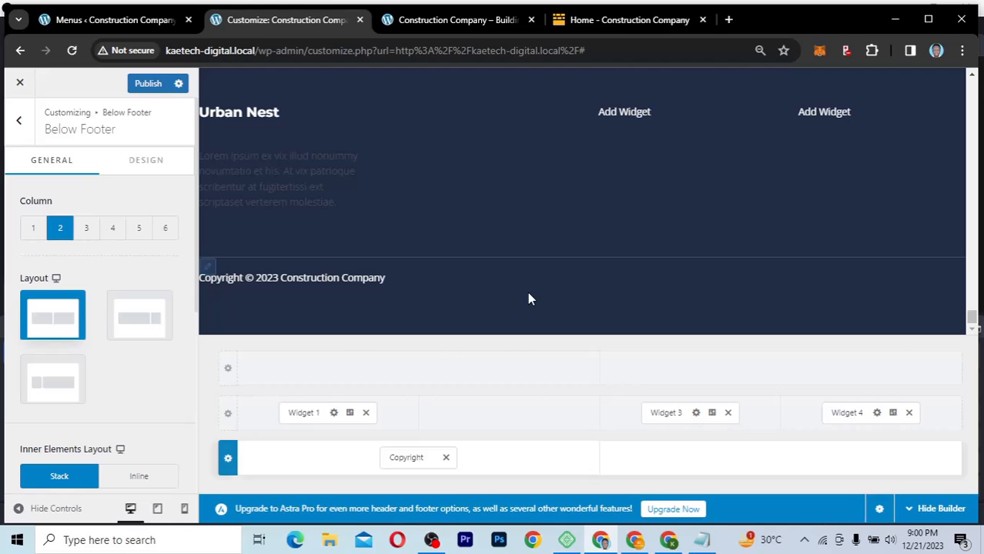
Step: Compare the copyright row with the Urban Nest demo and open the Copyright element's settings in the Customizer
{"action": "left_click", "coordinate": [613, 28]}
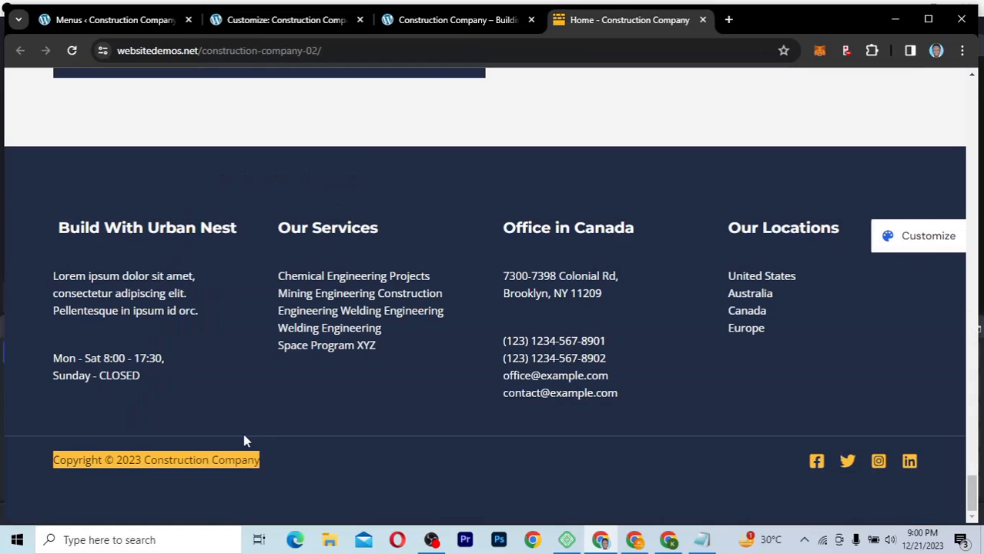
{"action": "left_click", "coordinate": [304, 470]}
{"action": "left_click", "coordinate": [292, 22]}
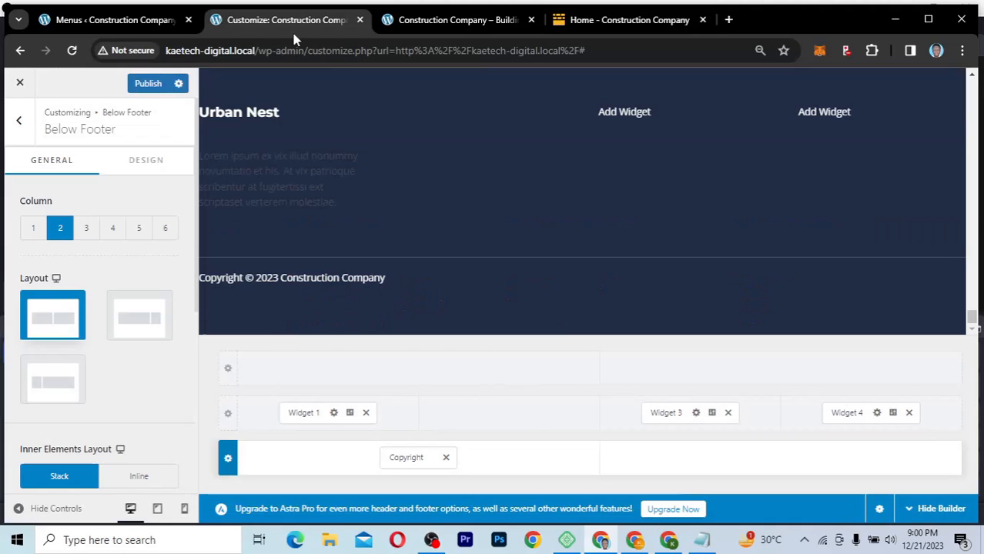
{"action": "left_click", "coordinate": [419, 458]}
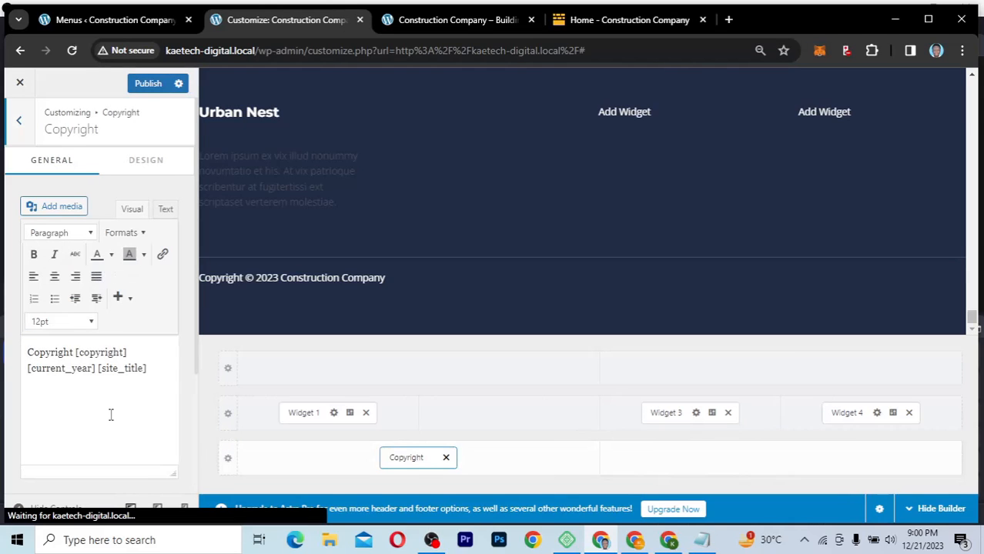
Step: Try replacing the [site_title] placeholder in the copyright text with "| Powered by Kaetech Digital"
{"action": "left_click_drag", "start_coordinate": [148, 368], "coordinate": [97, 368]}
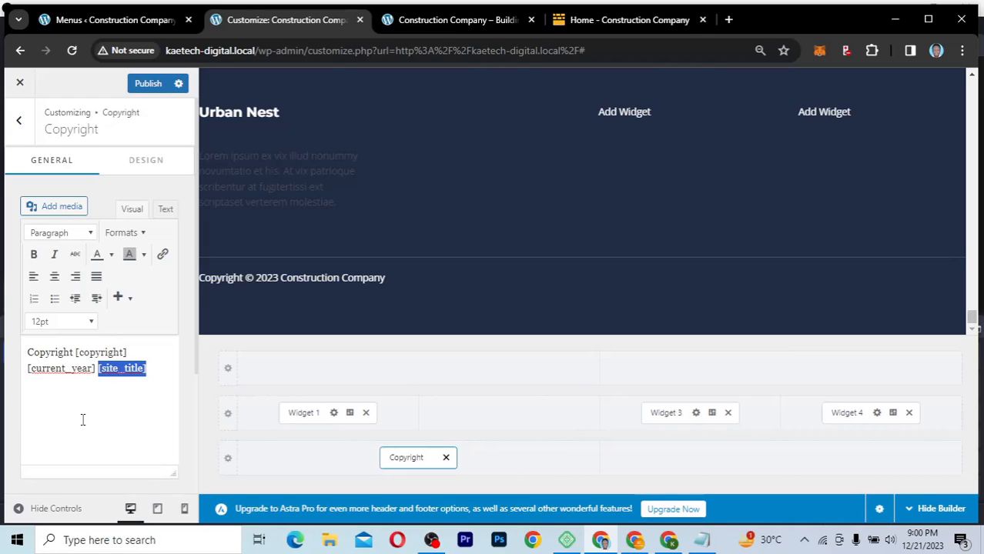
{"action": "type", "text": "|"}
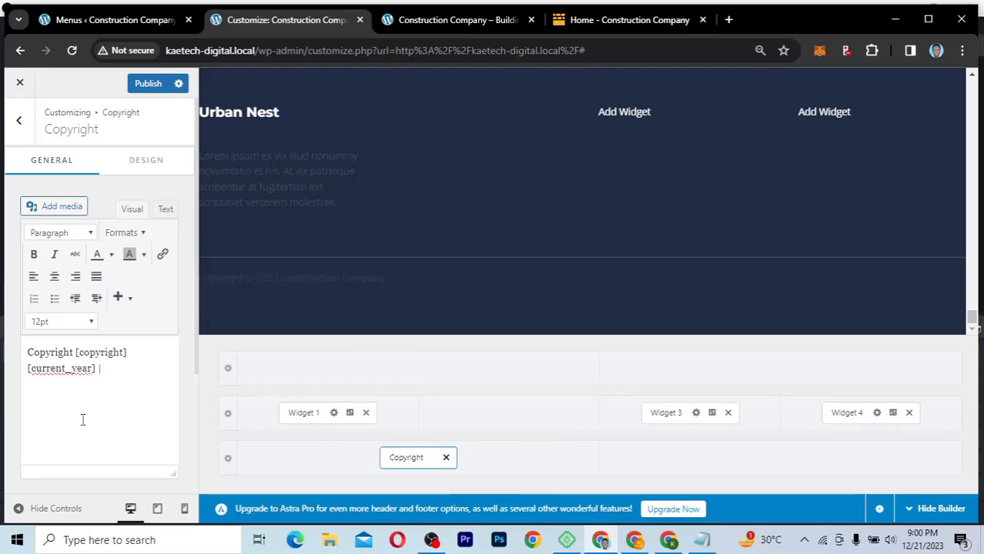
{"action": "type", "text": " Powered by Kaetech Digital"}
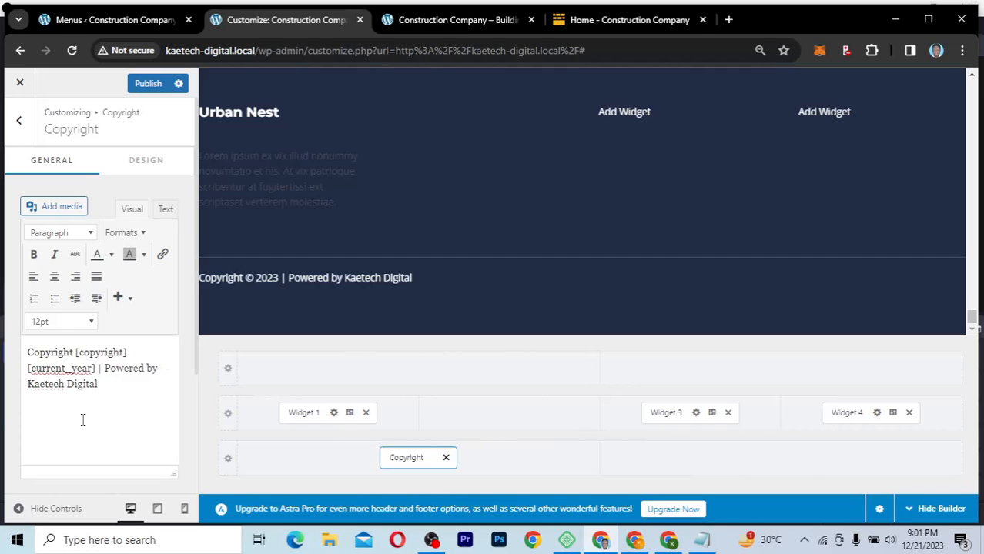
{"action": "left_click", "coordinate": [103, 368]}
{"action": "left_click", "coordinate": [154, 408]}
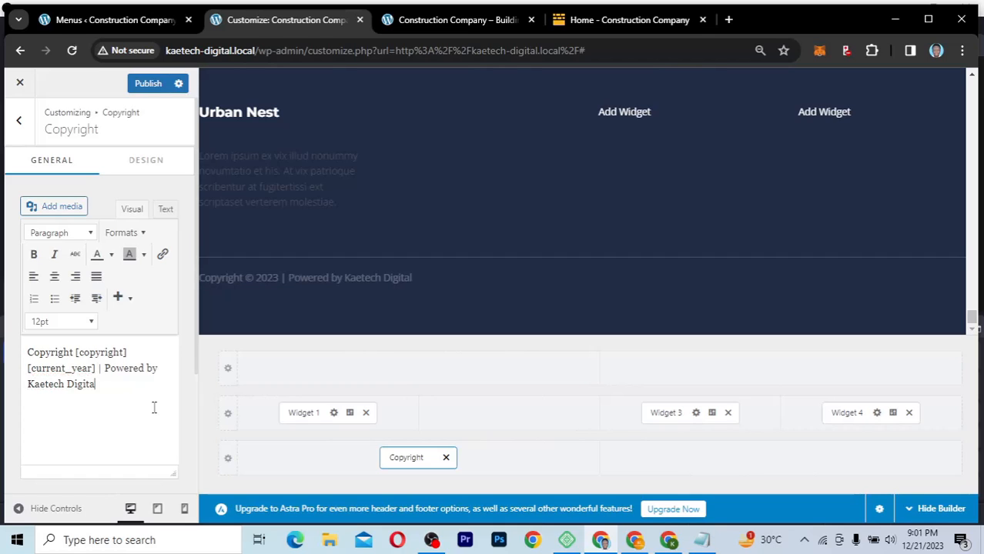
Step: Undo the copyright text edits to restore the [site_title] placeholder
{"action": "key", "text": "BackSpace"}
{"action": "key", "text": "BackSpace"}
{"action": "key", "text": "BackSpace"}
{"action": "key", "text": "BackSpace"}
{"action": "key", "text": "BackSpace"}
{"action": "key", "text": "BackSpace"}
{"action": "key", "text": "BackSpace"}
{"action": "key", "text": "BackSpace"}
{"action": "key", "text": "ctrl+z"}
{"action": "key", "text": "ctrl+z"}
{"action": "key", "text": "ctrl+z"}
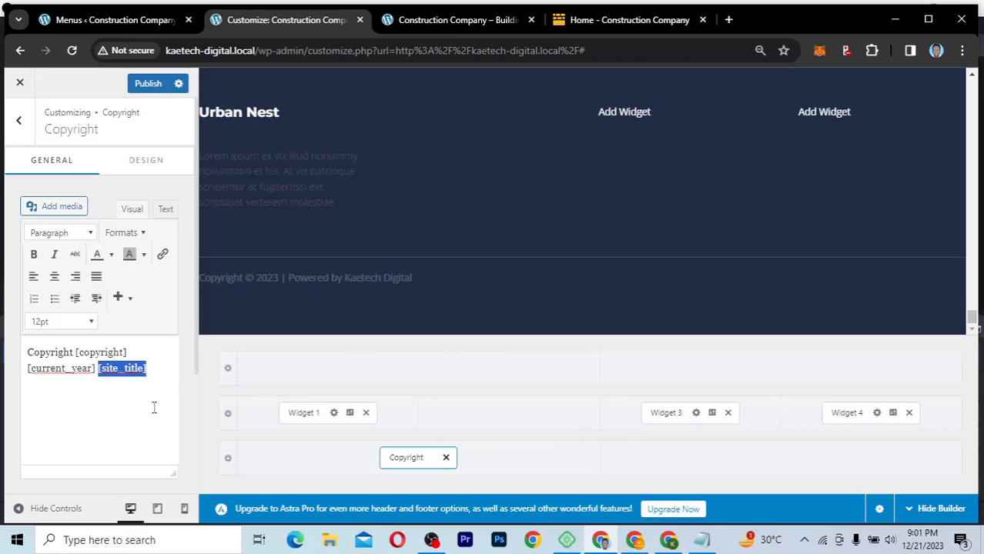
Step: Append "| Powered by Kaetech Digital" after [site_title] in the copyright text and link "Kaetech Digital" to kaetechdigital.com
{"action": "left_click", "coordinate": [153, 370]}
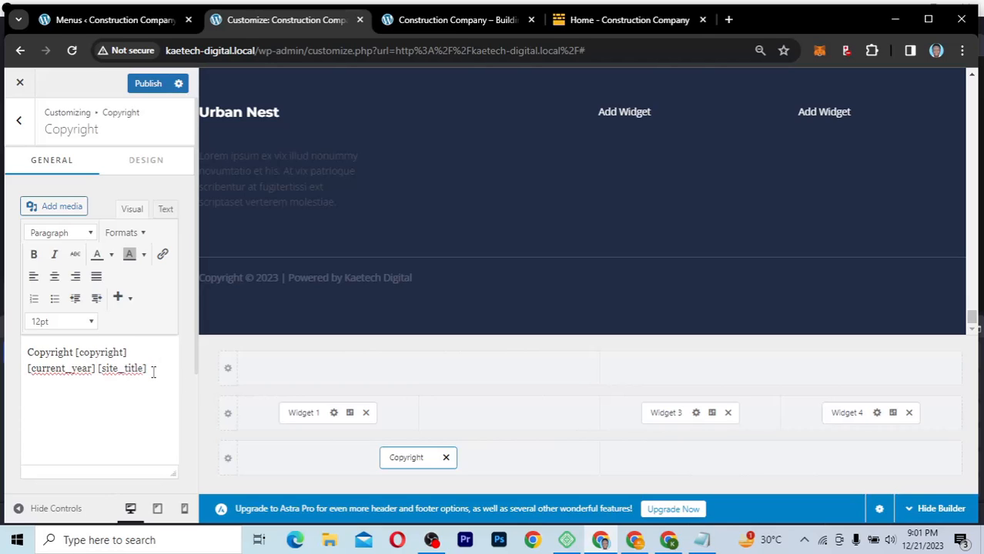
{"action": "type", "text": "| Powered by Kaetech Digital"}
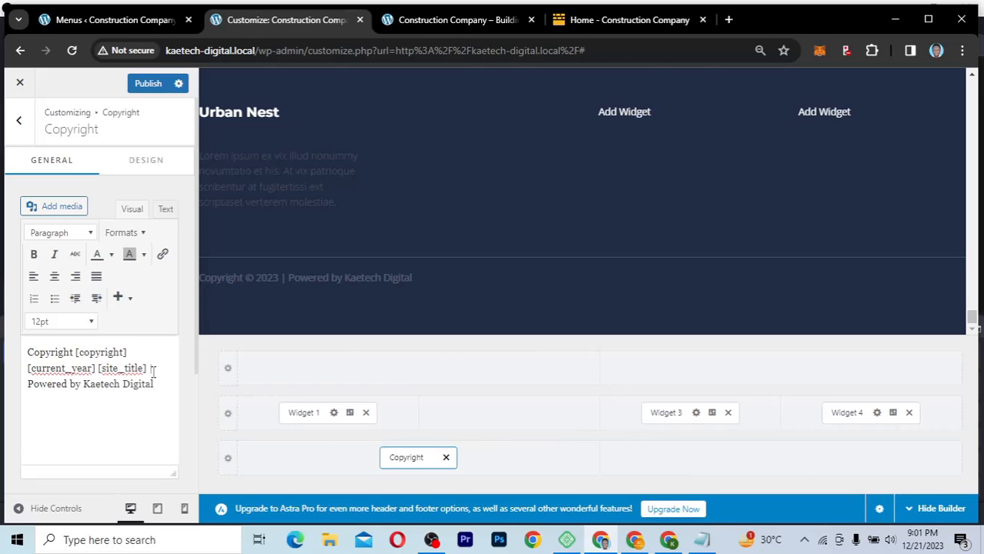
{"action": "left_click_drag", "start_coordinate": [161, 383], "coordinate": [83, 383]}
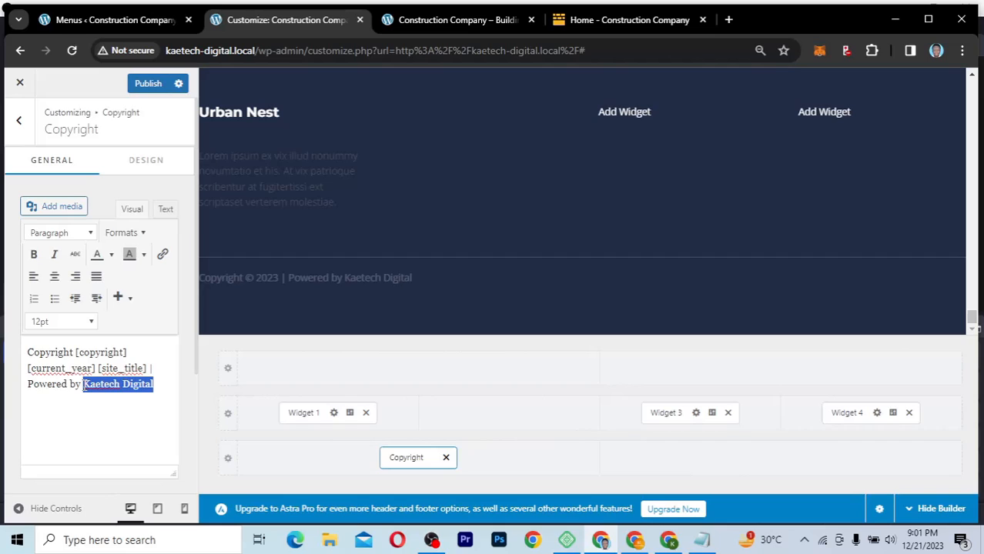
{"action": "left_click", "coordinate": [162, 255]}
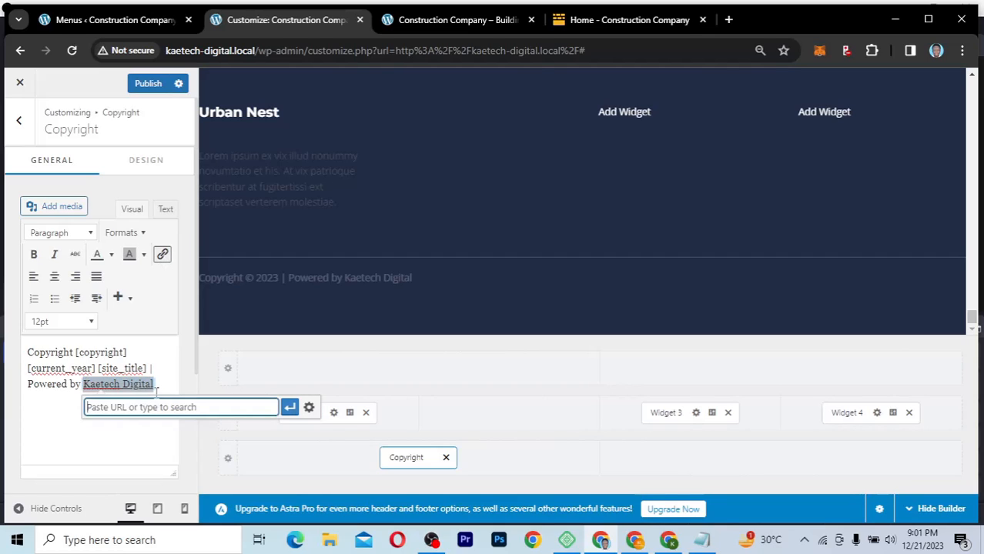
{"action": "type", "text": "kaetechdigital"}
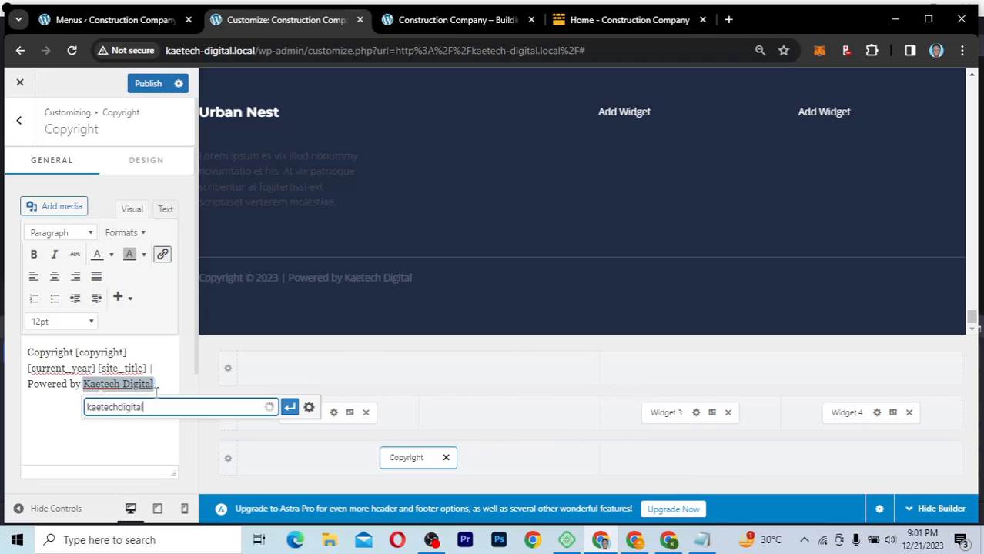
{"action": "type", "text": ".com"}
{"action": "left_click", "coordinate": [288, 407]}
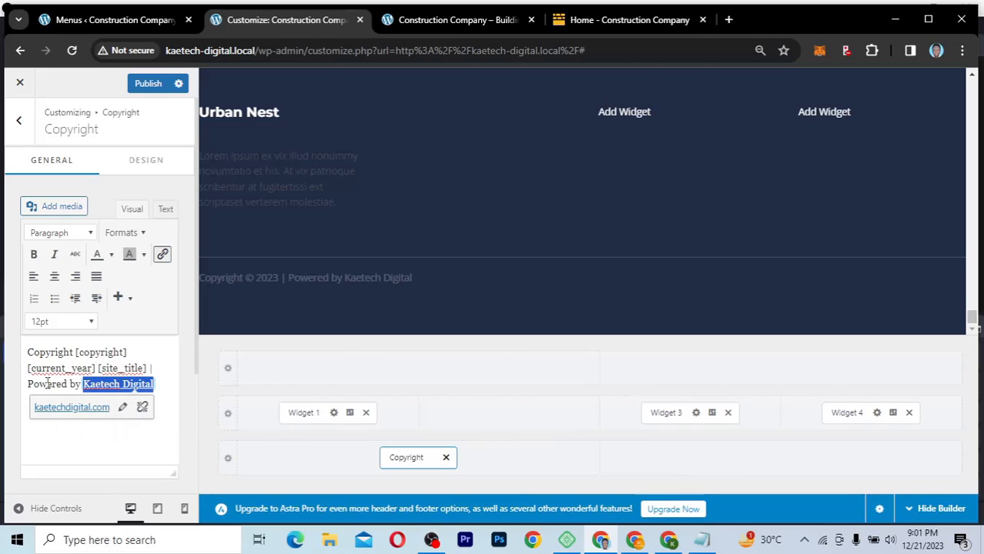
{"action": "left_click", "coordinate": [164, 382]}
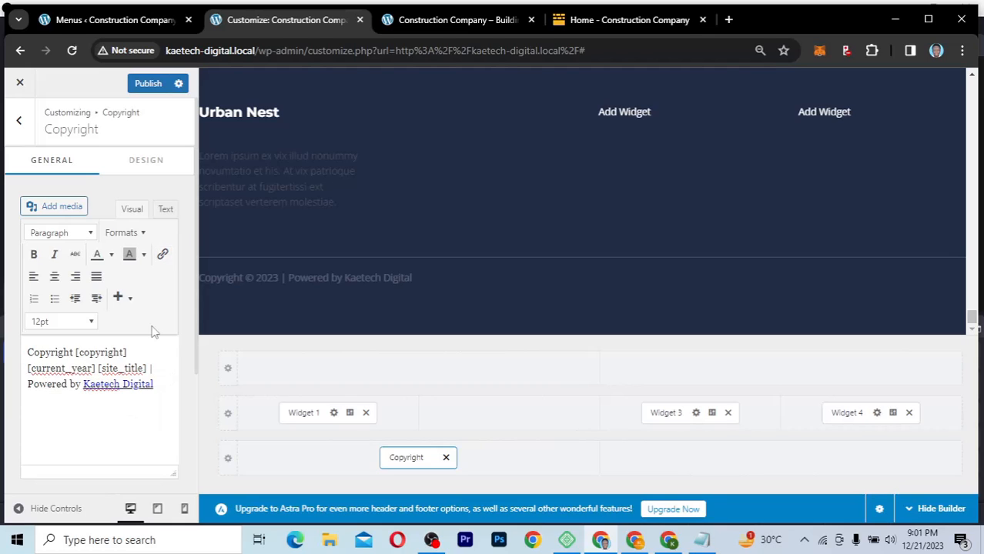
Step: Review the Copyright element's text color, font size and margin options, and publish the changes
{"action": "left_click", "coordinate": [169, 167]}
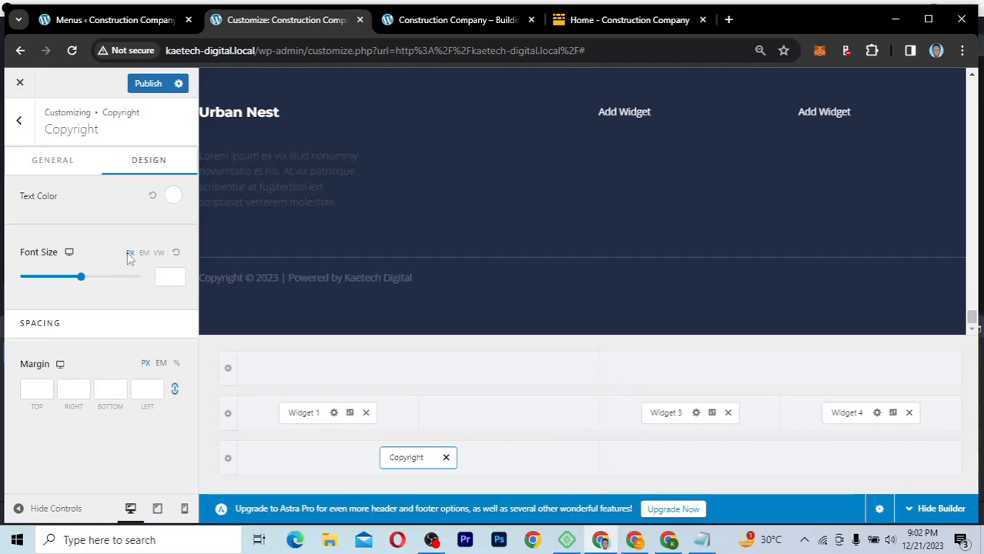
{"action": "left_click", "coordinate": [58, 164]}
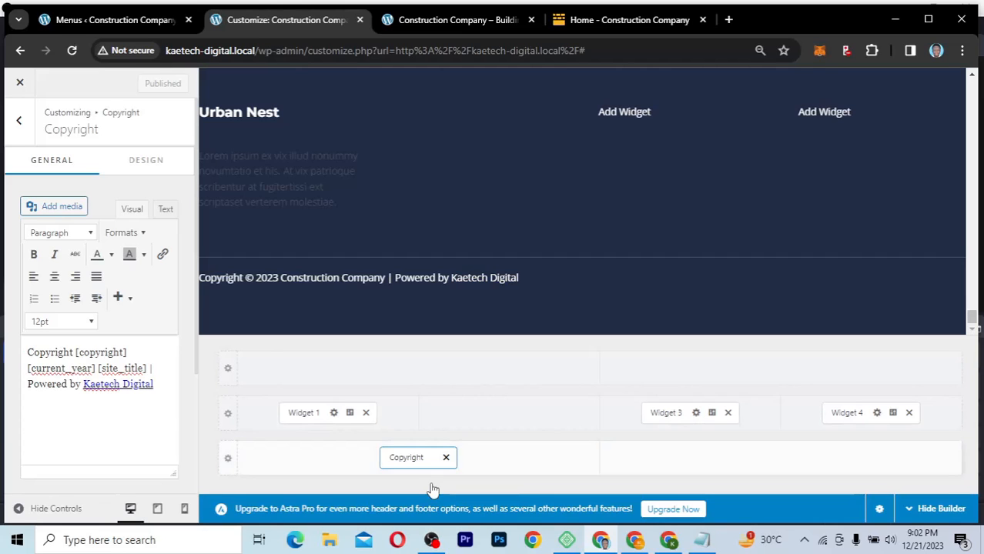
Step: Check the demo footer's social icons and add the Social element to the second column of the Below Footer row
{"action": "left_click", "coordinate": [616, 21]}
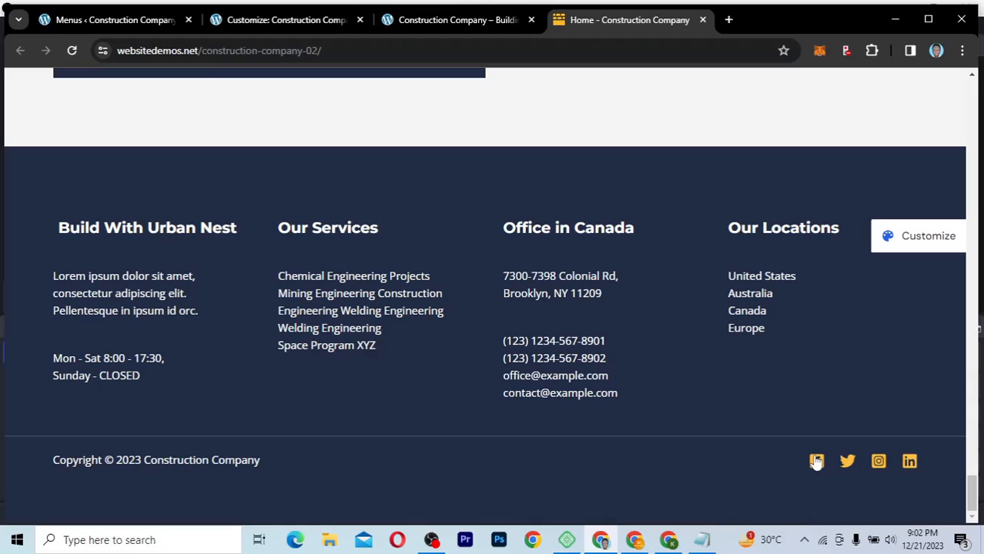
{"action": "left_click", "coordinate": [252, 31]}
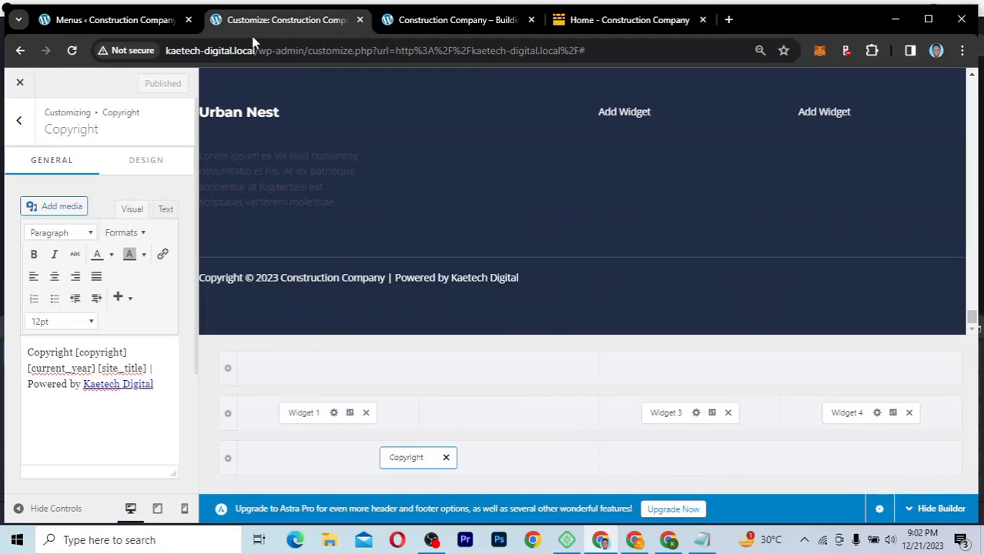
{"action": "left_click", "coordinate": [779, 459]}
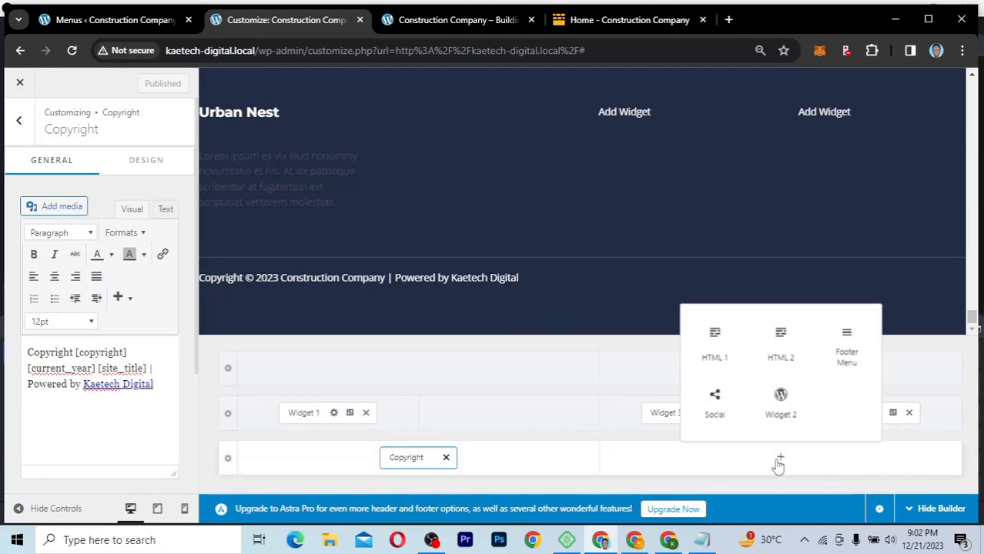
{"action": "left_click", "coordinate": [715, 400]}
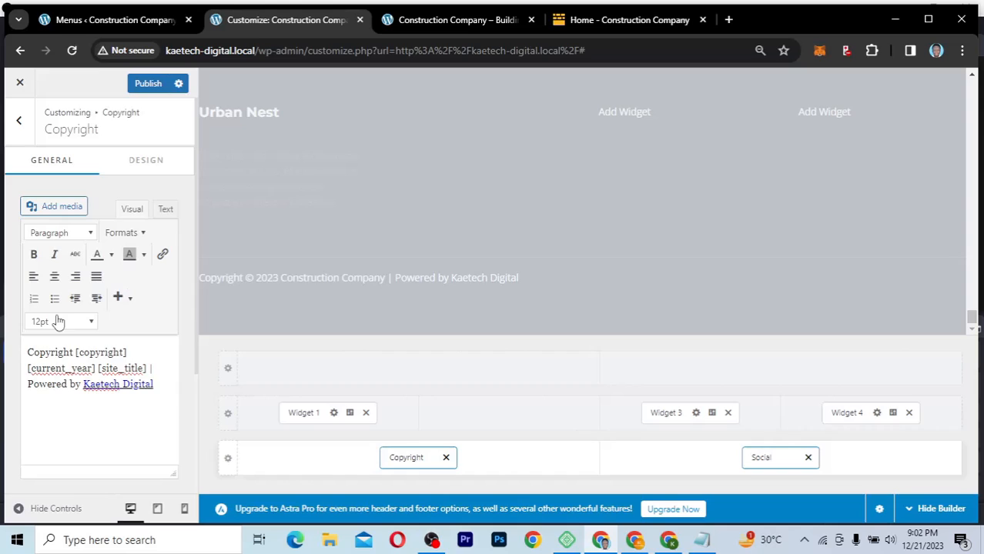
Step: Open the Social element's settings and add a YouTube icon to its list of social icons
{"action": "left_click", "coordinate": [68, 347]}
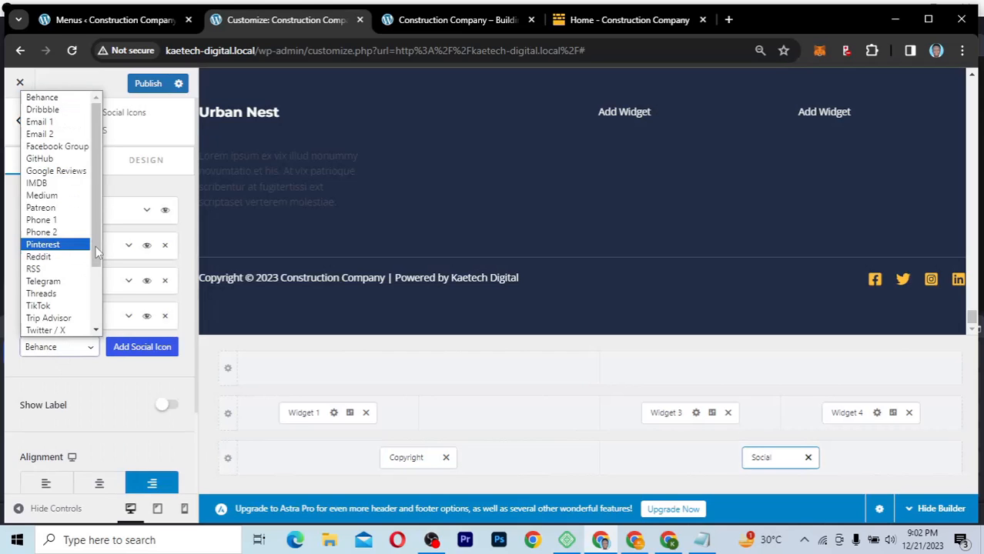
{"action": "left_click_drag", "start_coordinate": [96, 247], "coordinate": [92, 305]}
{"action": "left_click", "coordinate": [66, 330]}
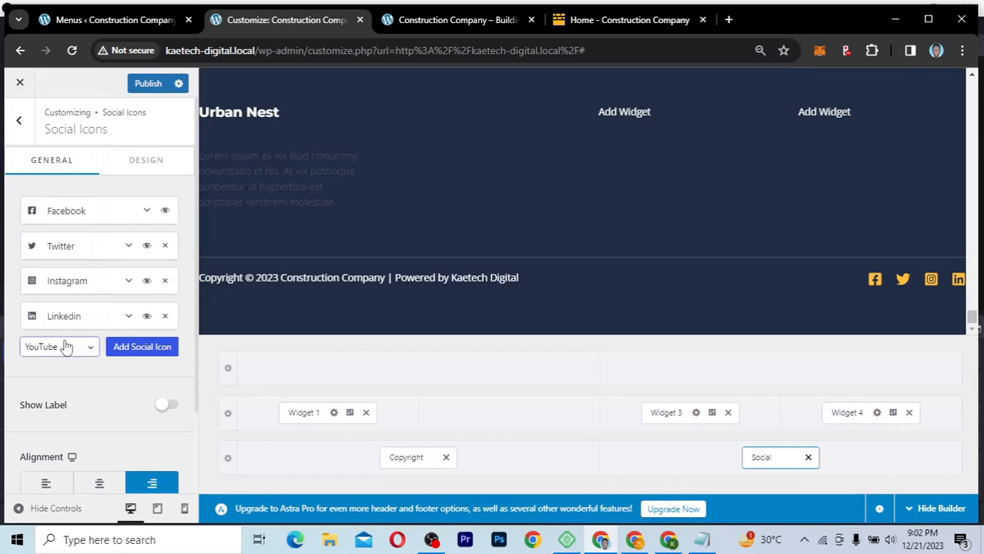
{"action": "left_click", "coordinate": [139, 347]}
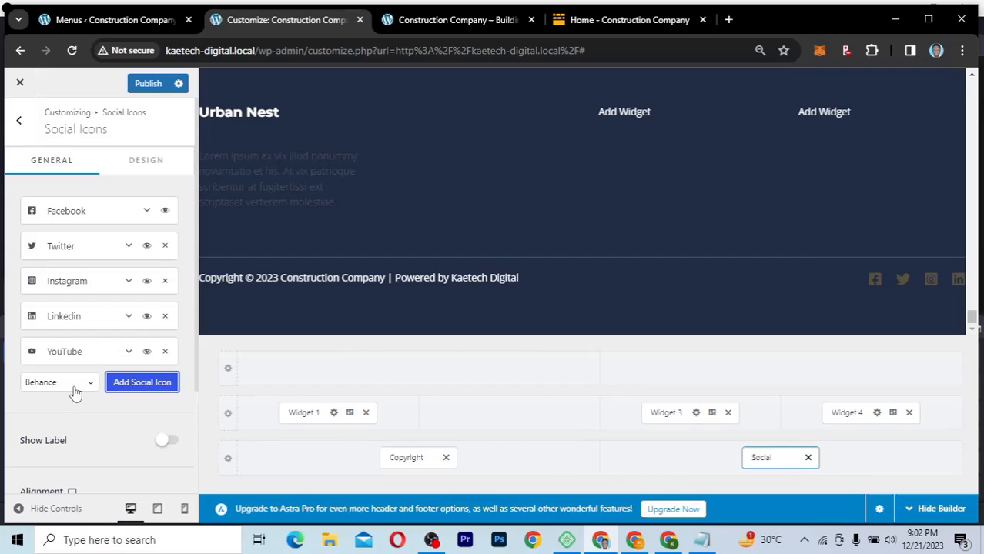
{"action": "left_click", "coordinate": [98, 353]}
{"action": "left_click", "coordinate": [64, 447]}
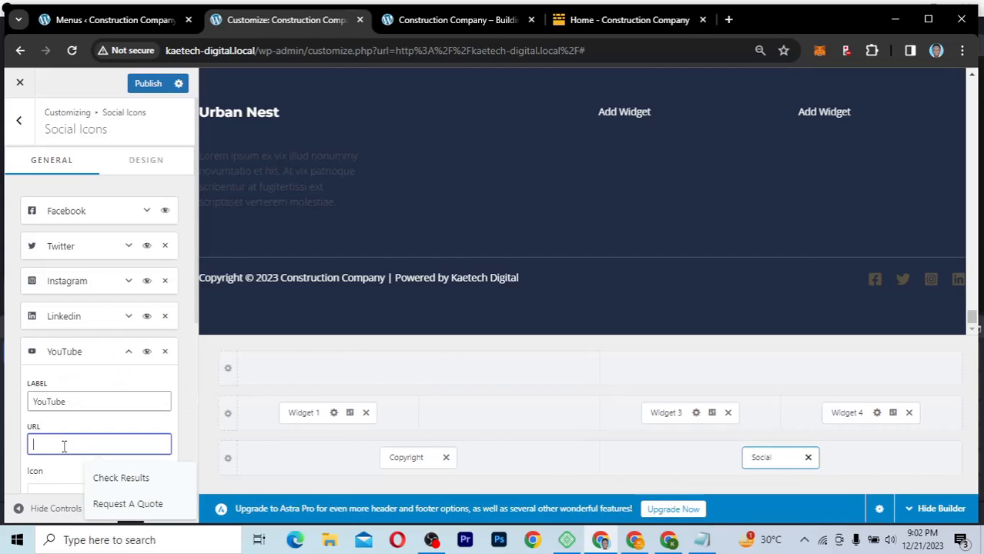
{"action": "type", "text": "kae"}
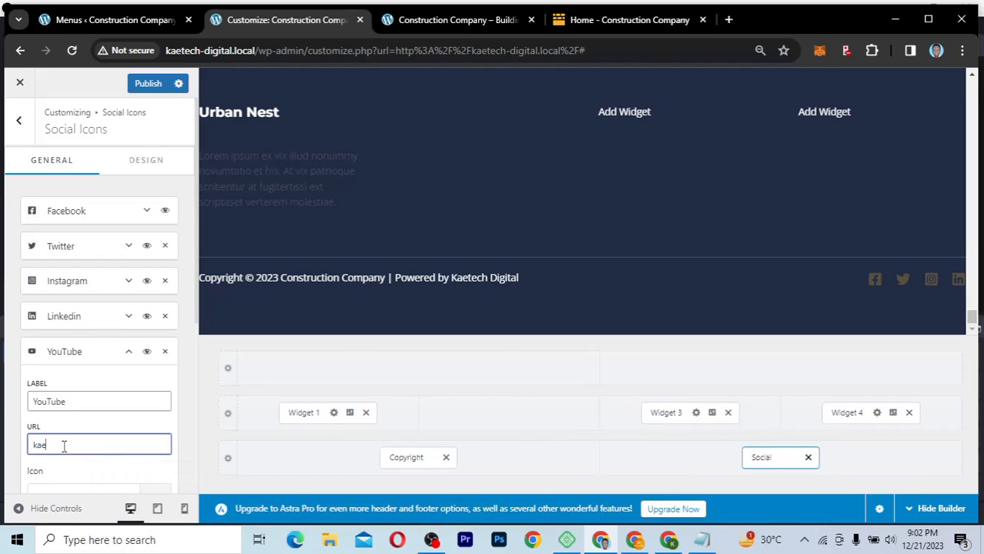
{"action": "type", "text": "techdigital"}
{"action": "left_click", "coordinate": [130, 439]}
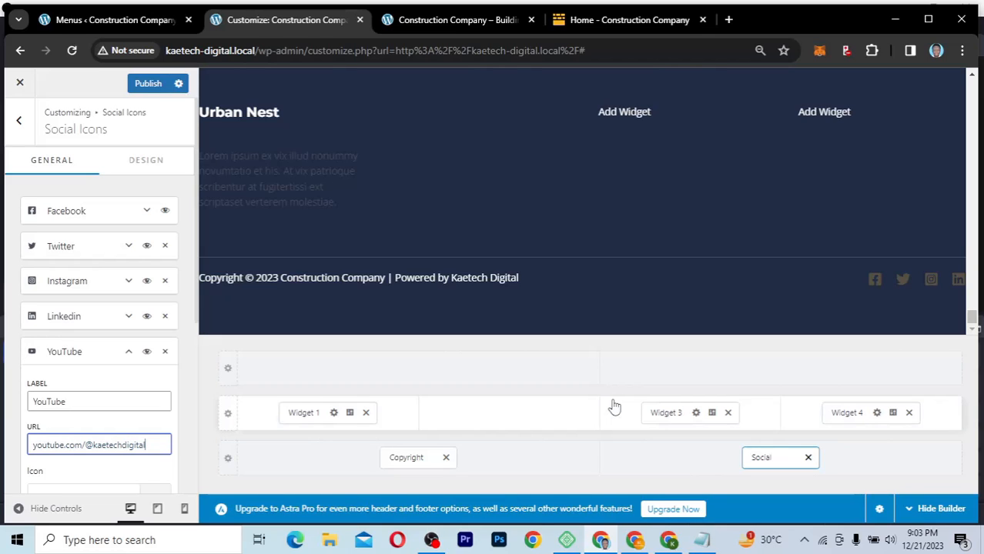
Step: Publish the social icon changes and add Widget 2 to the empty second column of the Primary Footer row
{"action": "left_click", "coordinate": [149, 87]}
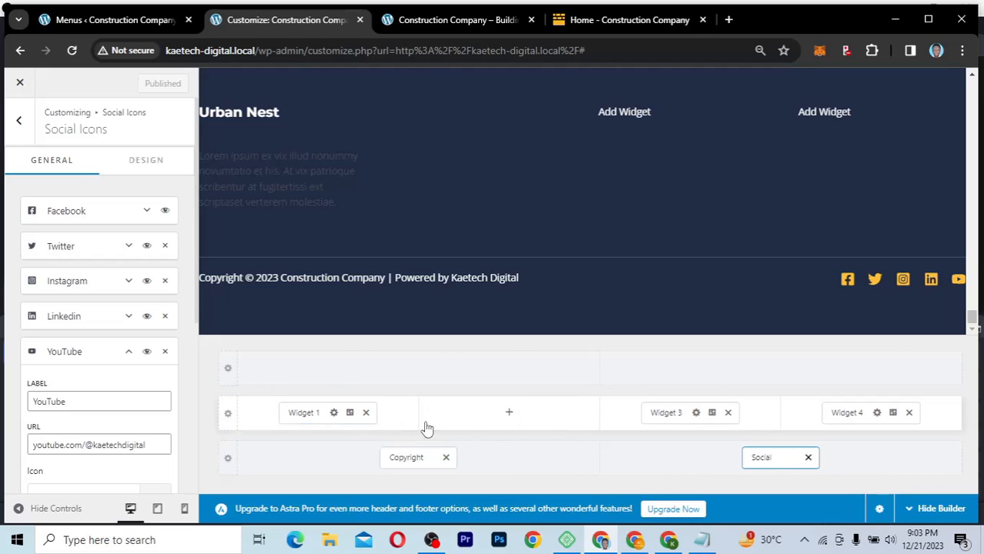
{"action": "left_click", "coordinate": [509, 414]}
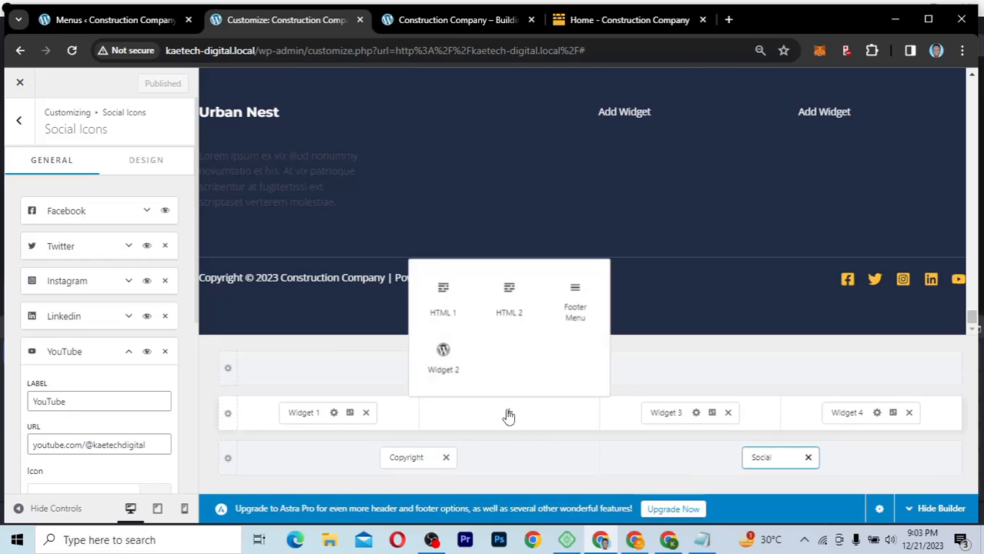
{"action": "left_click", "coordinate": [442, 351]}
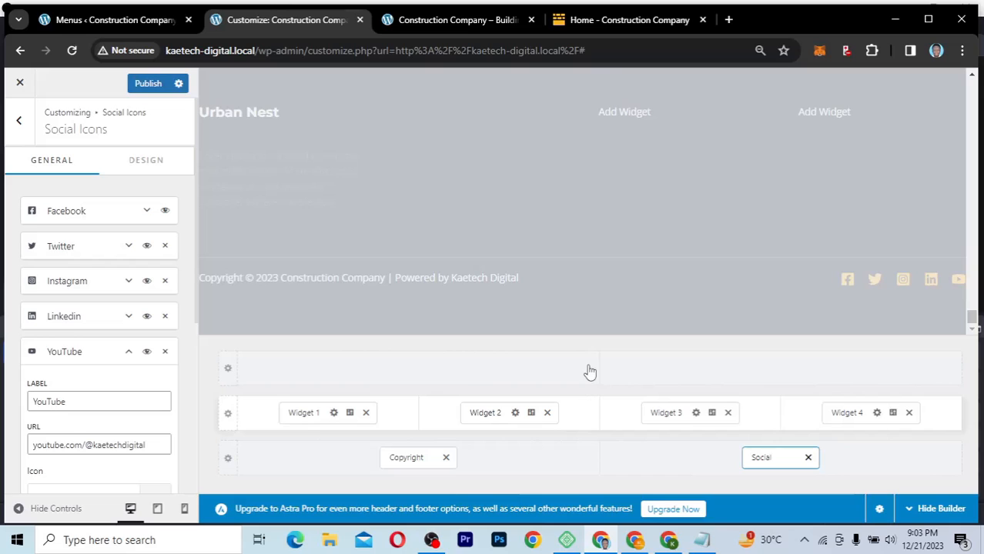
{"action": "left_click", "coordinate": [492, 410]}
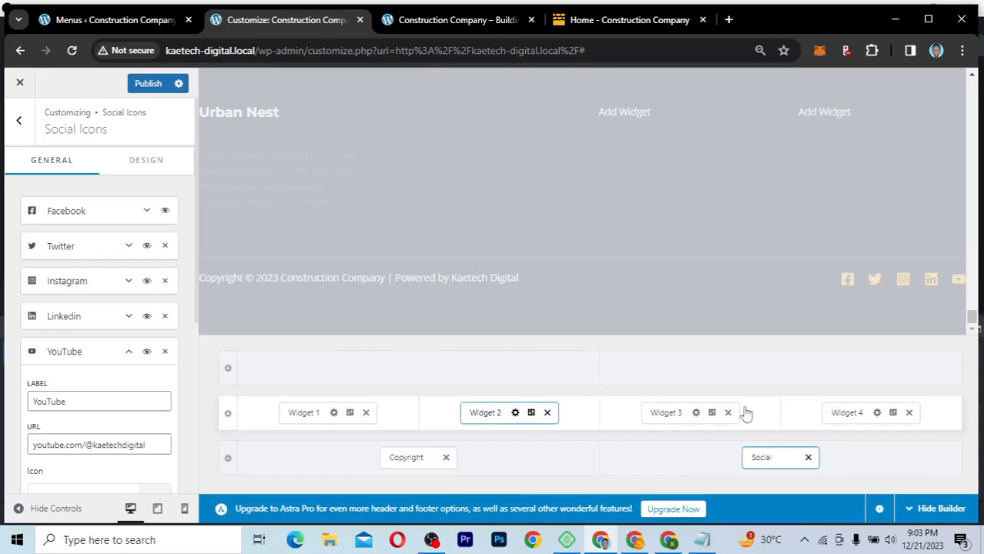
{"action": "left_click", "coordinate": [885, 416]}
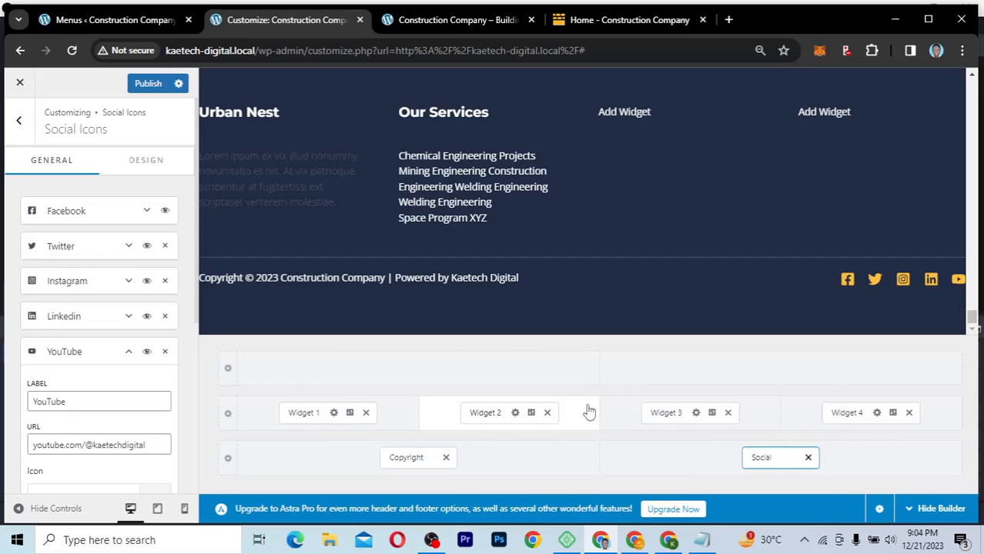
Step: Open Widget 2's contents and check which menu its Navigation Menu widget uses
{"action": "left_click", "coordinate": [504, 413]}
{"action": "left_click", "coordinate": [516, 413]}
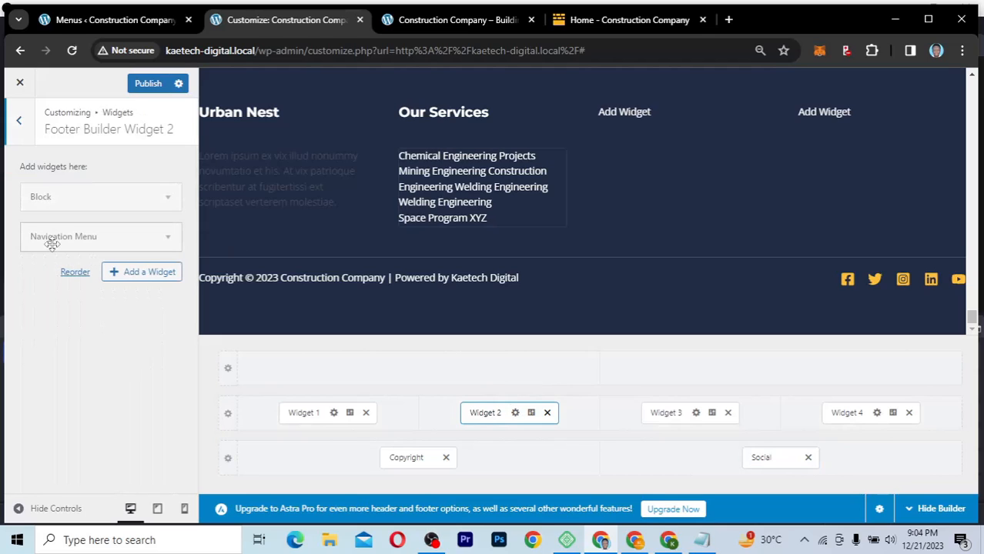
{"action": "left_click", "coordinate": [167, 242]}
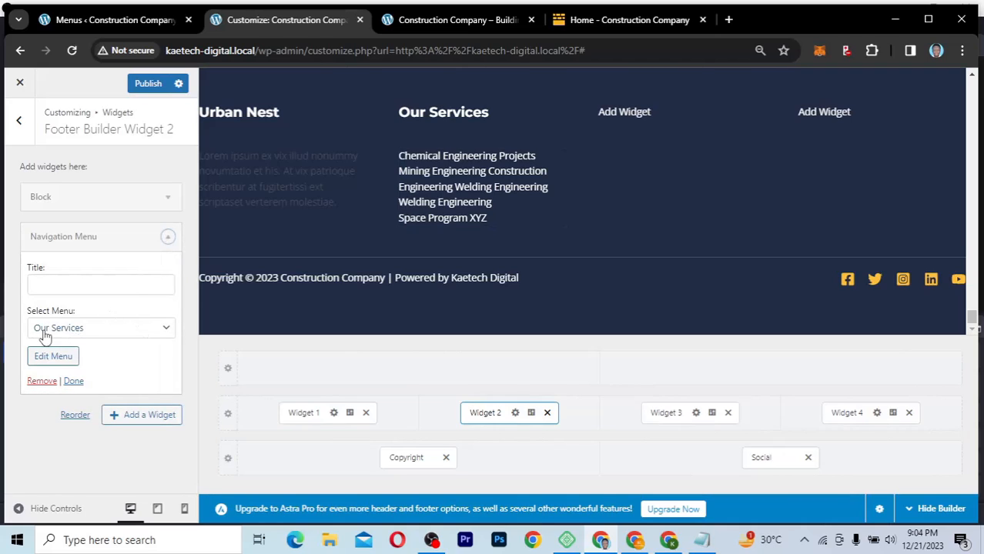
{"action": "left_click", "coordinate": [74, 328]}
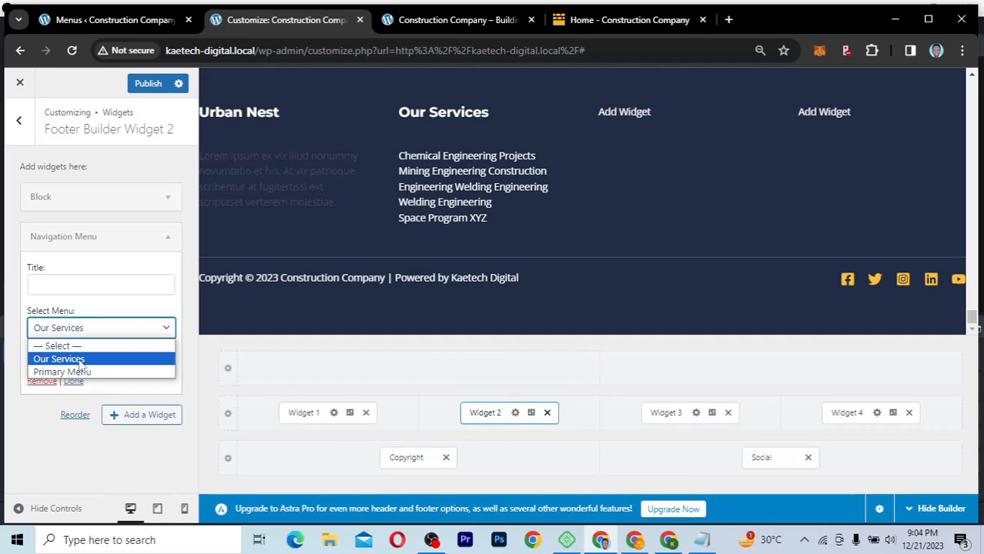
{"action": "left_click", "coordinate": [87, 330]}
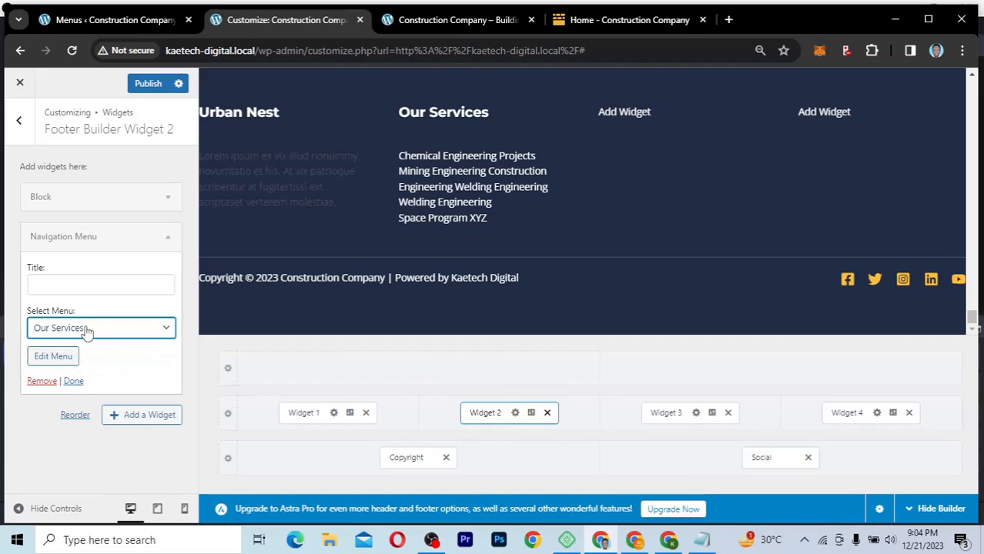
Step: Check the Our Services menu and the list of editable menus on the Menus admin page, and return to the Customizer
{"action": "left_click", "coordinate": [145, 22]}
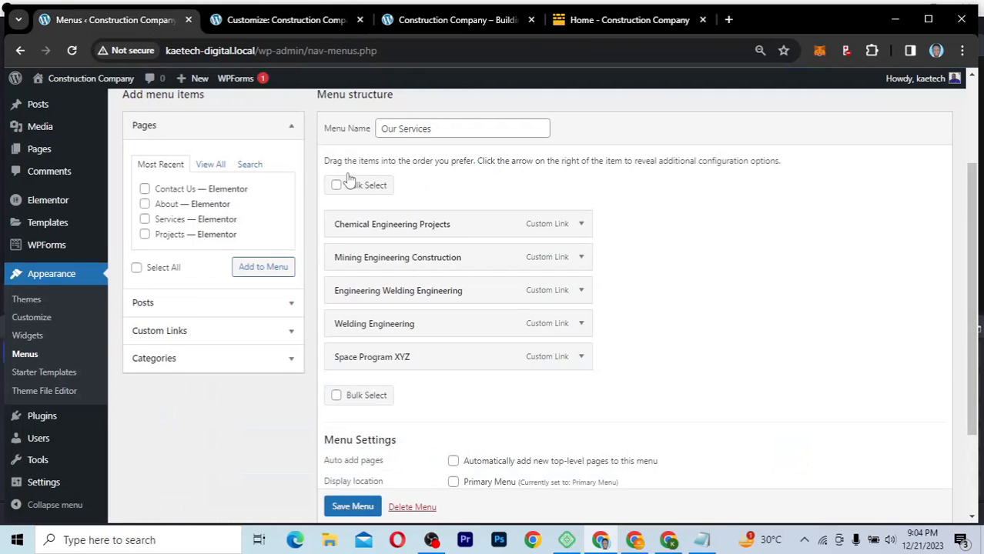
{"action": "scroll", "coordinate": [349, 179], "scroll_direction": "up", "scroll_amount": 3}
{"action": "left_click", "coordinate": [285, 180]}
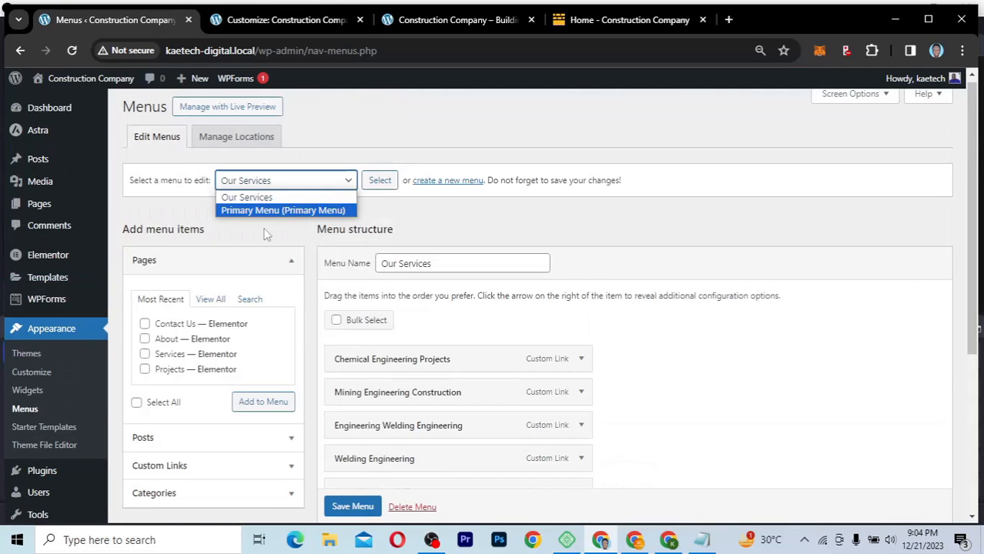
{"action": "left_click", "coordinate": [269, 234]}
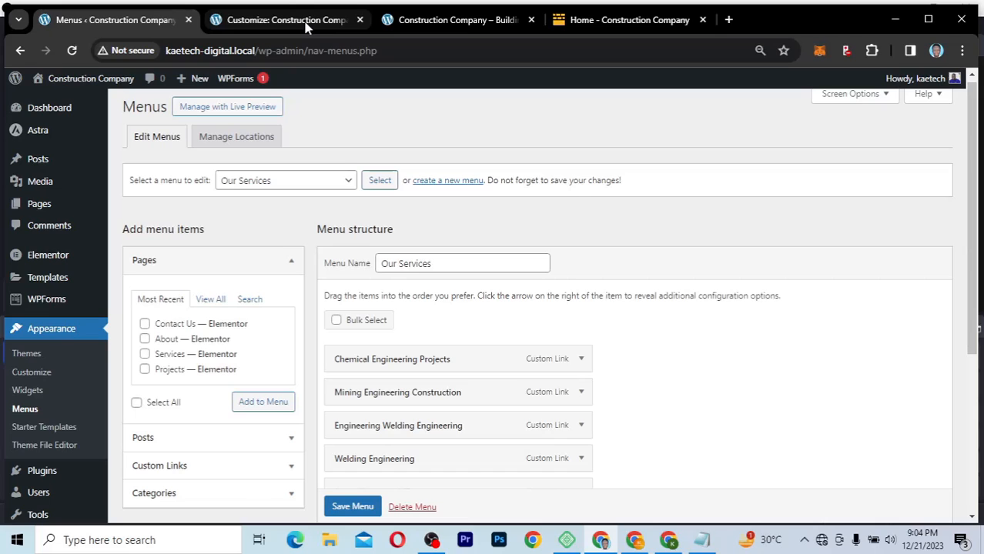
{"action": "key", "text": "ctrl+Tab"}
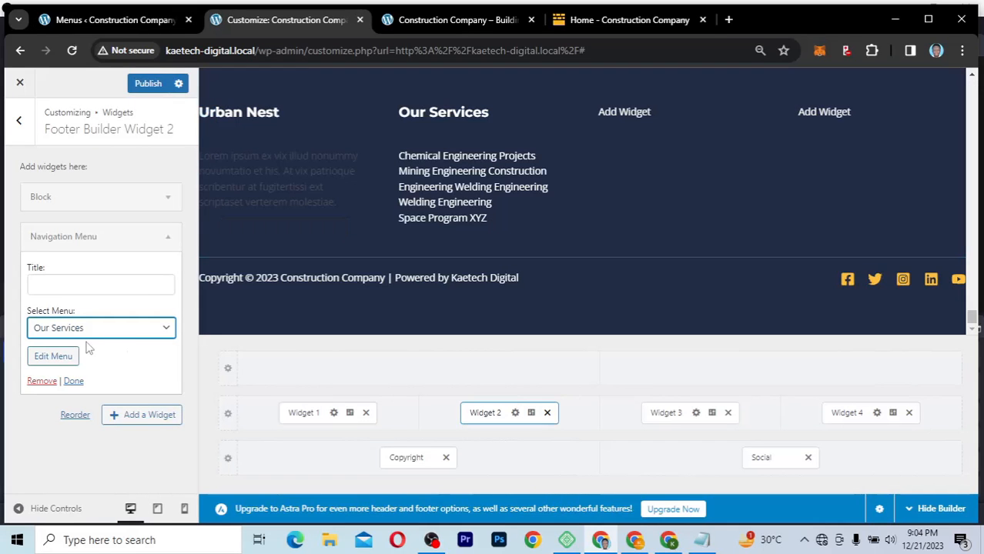
Step: Collapse the Navigation Menu widget and browse the widget types that can be added to Footer Builder Widget 2
{"action": "left_click", "coordinate": [167, 238]}
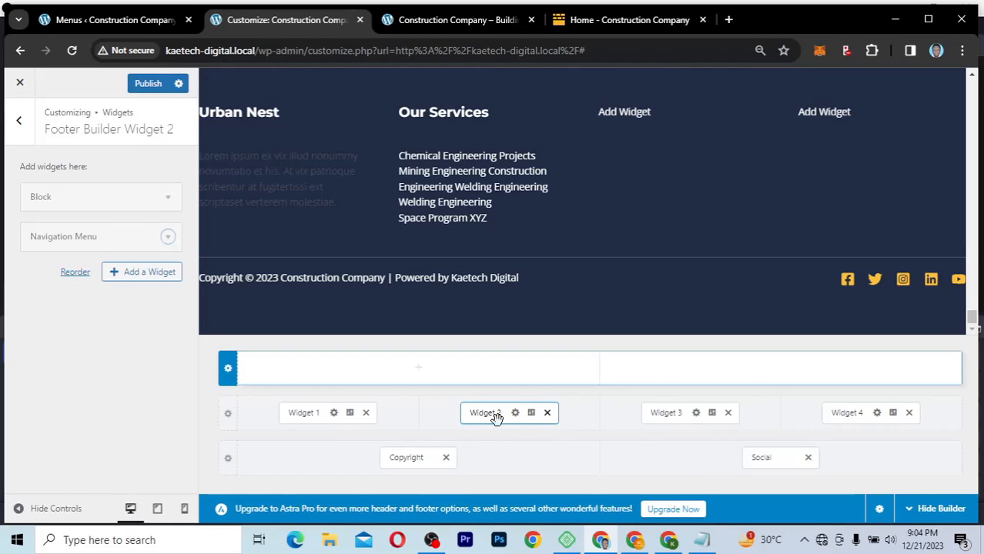
{"action": "left_click", "coordinate": [134, 277]}
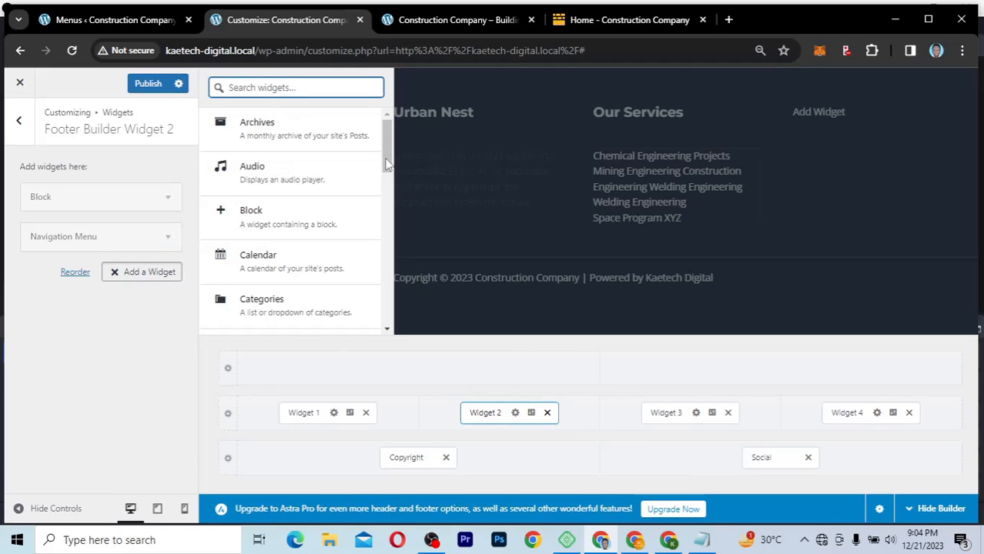
{"action": "scroll", "coordinate": [388, 177], "scroll_direction": "down", "scroll_amount": 3}
{"action": "scroll", "coordinate": [380, 233], "scroll_direction": "down", "scroll_amount": 3}
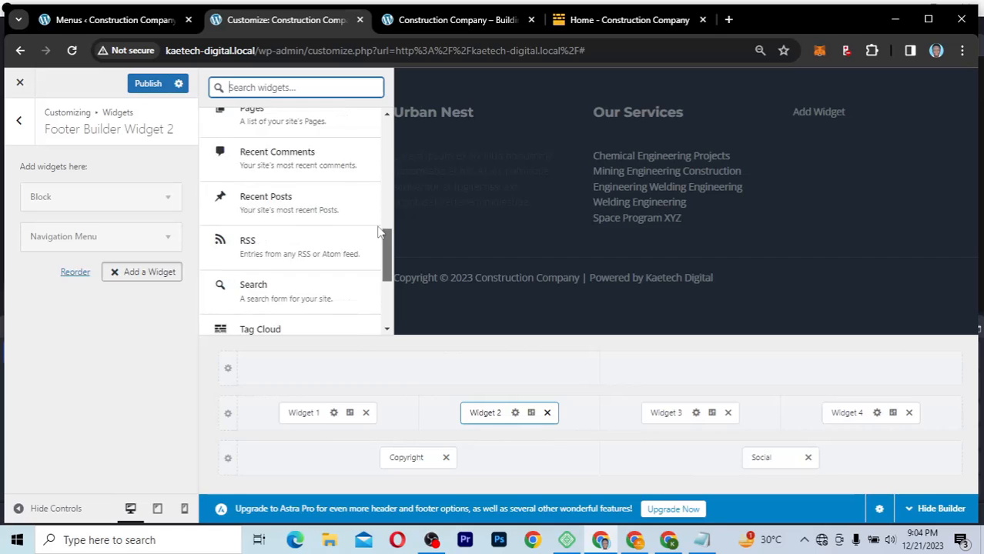
{"action": "scroll", "coordinate": [378, 131], "scroll_direction": "up", "scroll_amount": 6}
{"action": "left_click", "coordinate": [111, 325]}
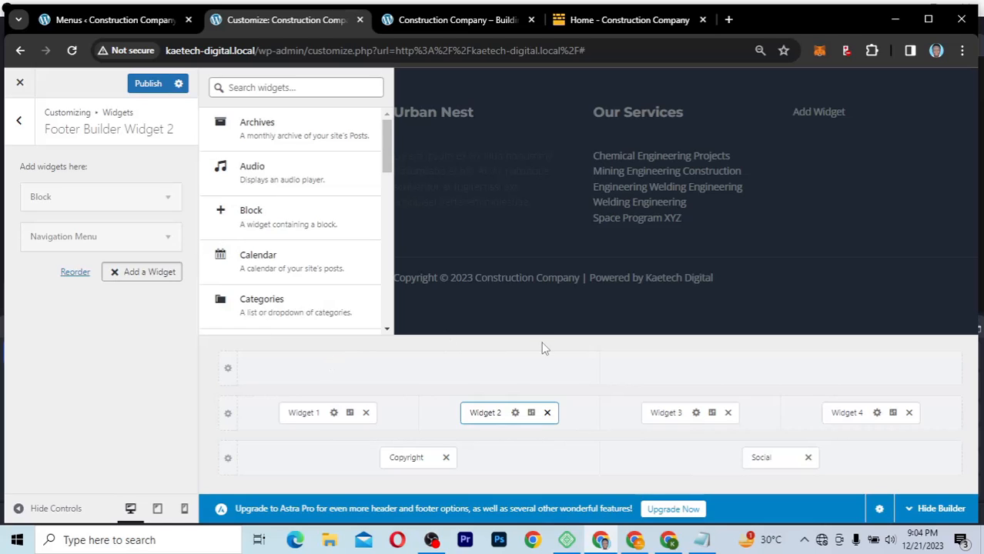
{"action": "key", "text": "Escape"}
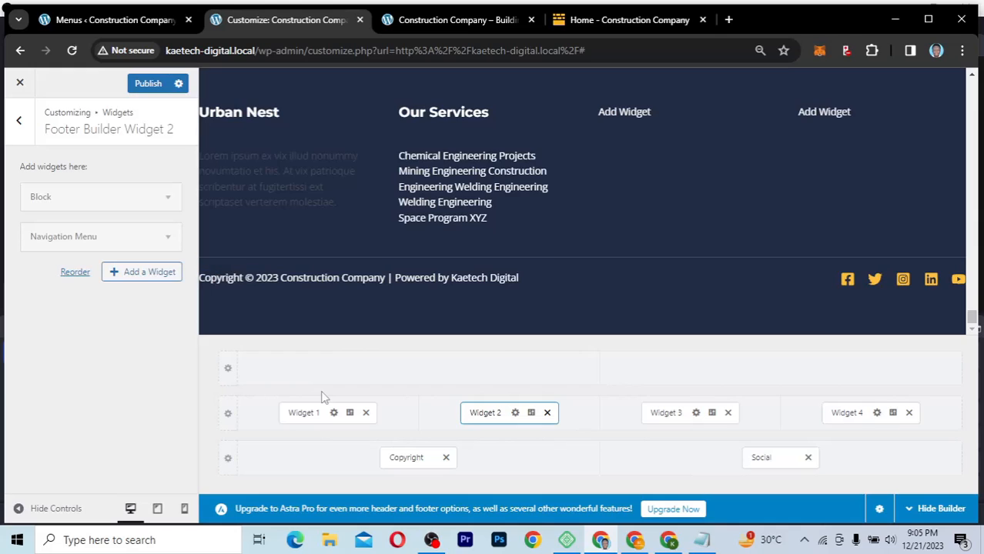
Step: Open the Widgets admin page and review the available widgets and footer widget areas
{"action": "left_click", "coordinate": [119, 21]}
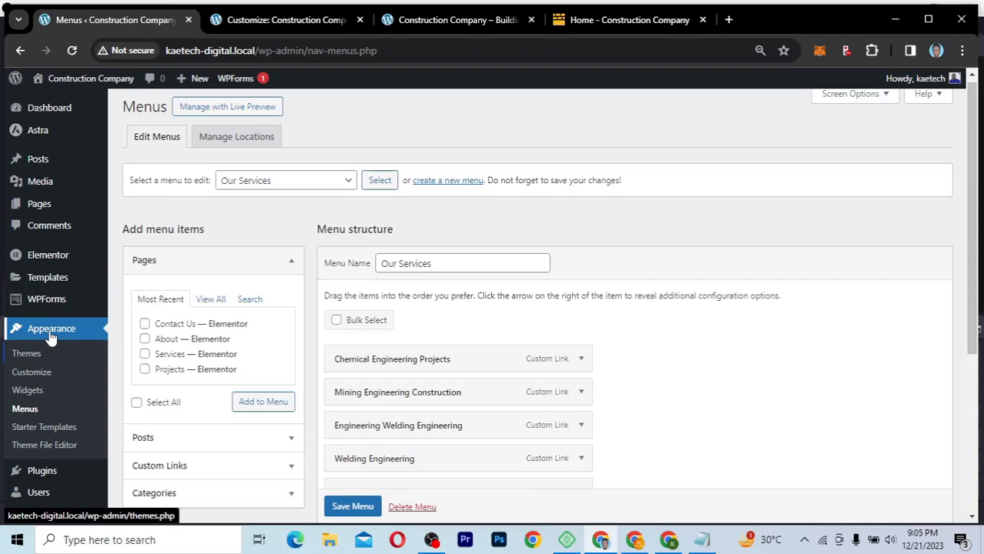
{"action": "left_click", "coordinate": [26, 393]}
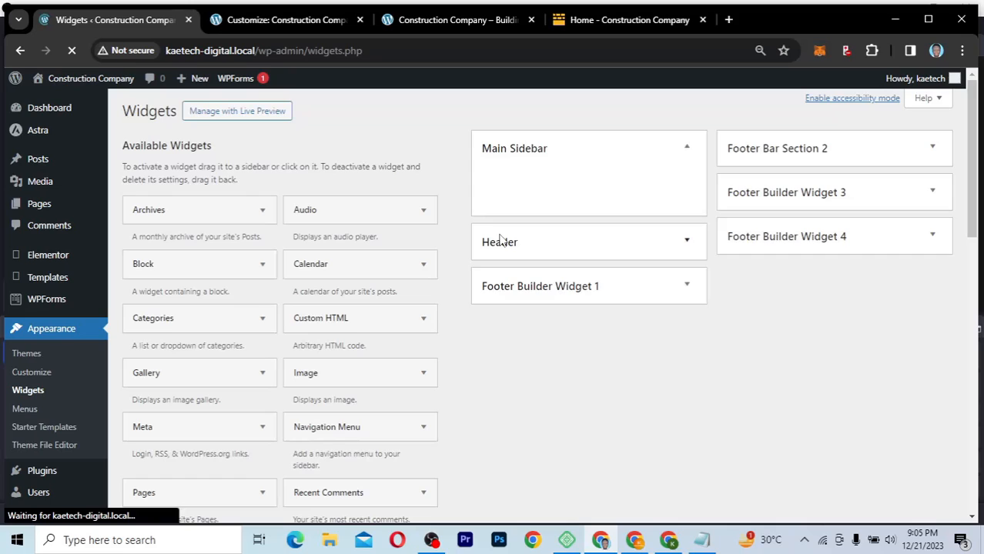
{"action": "scroll", "coordinate": [466, 360], "scroll_direction": "down", "scroll_amount": 1}
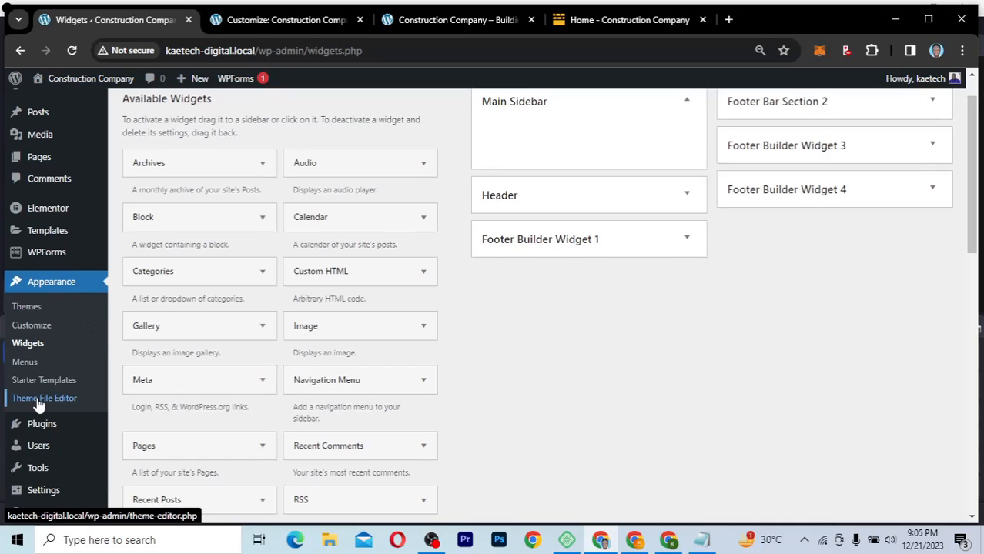
Step: Open the site's plugin list and check the Classic Widgets plugin entry
{"action": "mouse_move", "coordinate": [42, 431]}
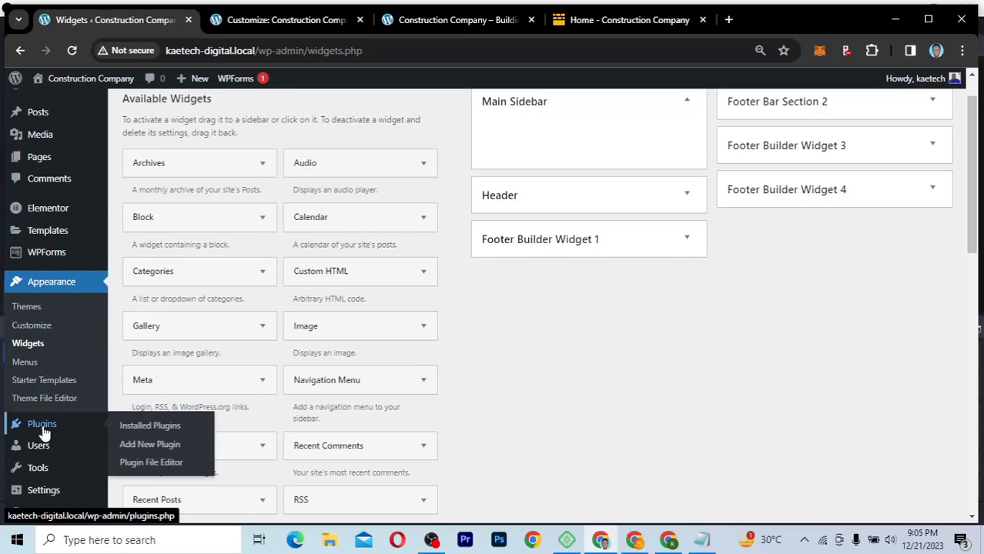
{"action": "left_click", "coordinate": [147, 445]}
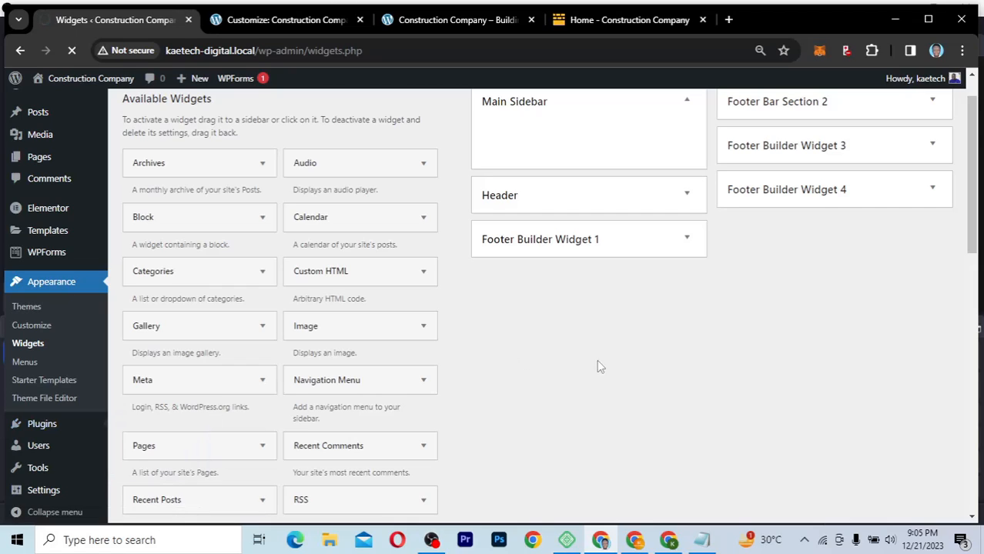
{"action": "mouse_move", "coordinate": [79, 428]}
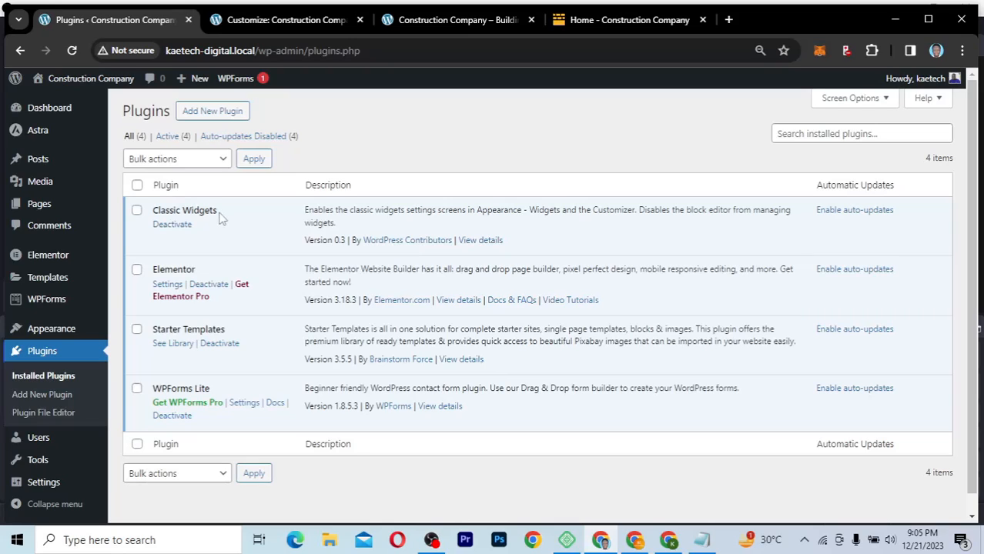
{"action": "left_click_drag", "start_coordinate": [221, 218], "coordinate": [154, 218]}
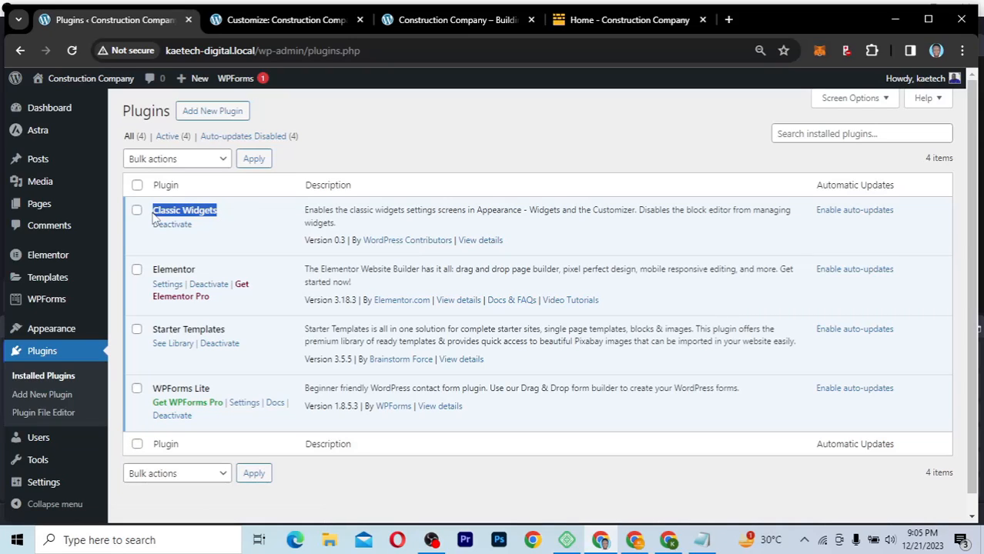
{"action": "left_click", "coordinate": [295, 217]}
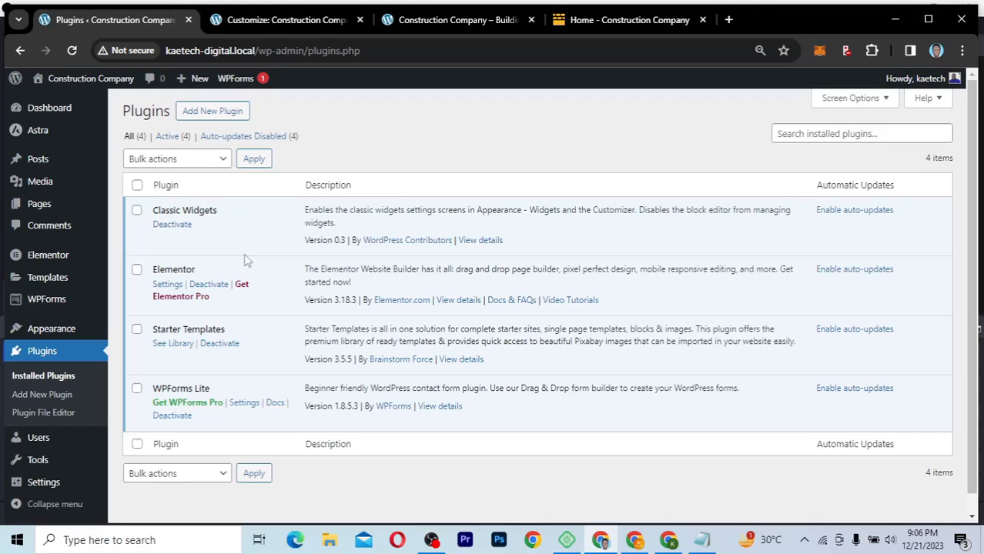
Step: Return to the Customizer and view the Block HTML of the heading in Footer Builder Widget 1
{"action": "key", "text": "ctrl+Tab"}
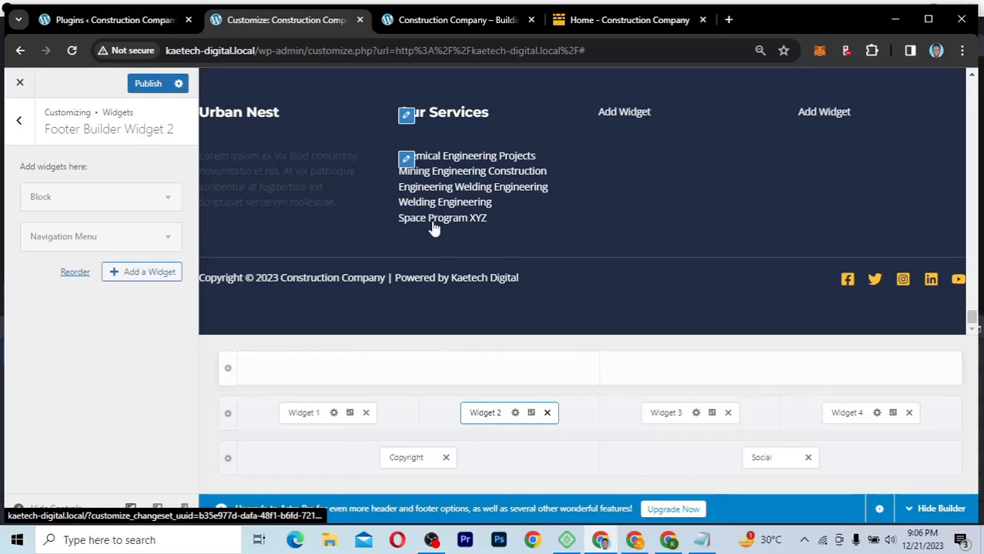
{"action": "left_click", "coordinate": [333, 413]}
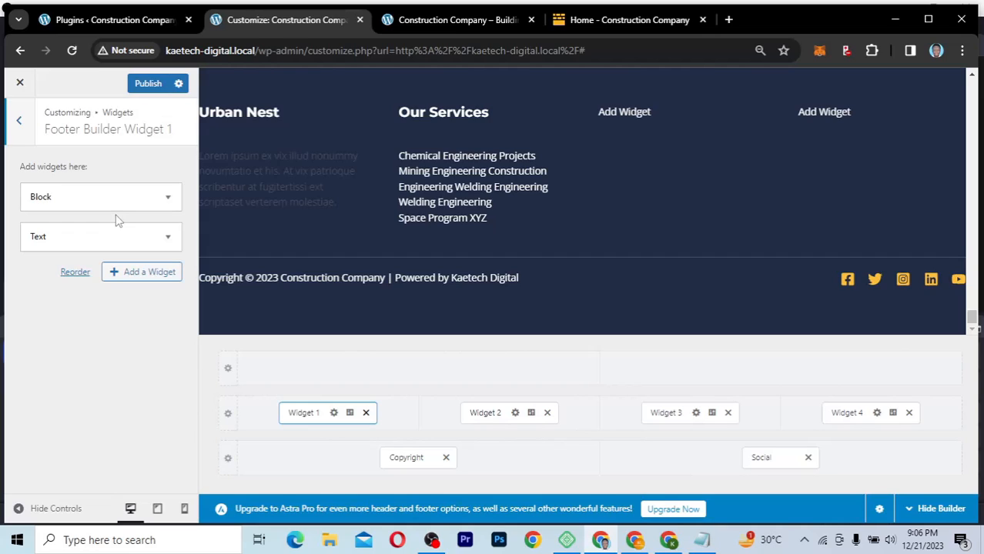
{"action": "left_click", "coordinate": [166, 201]}
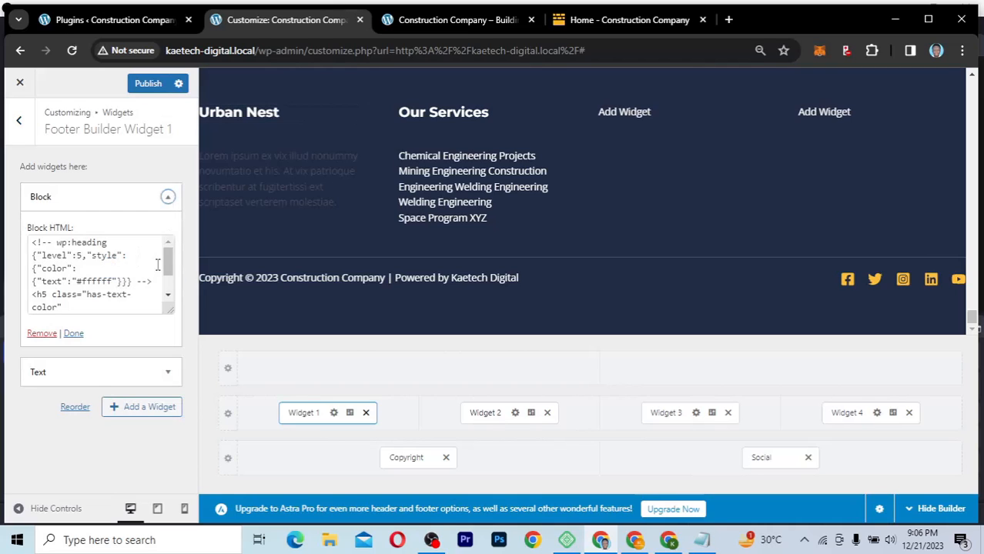
{"action": "mouse_move", "coordinate": [170, 264]}
{"action": "left_mouse_down"}
{"action": "mouse_move", "coordinate": [167, 303]}
{"action": "mouse_move", "coordinate": [167, 267]}
{"action": "left_mouse_up"}
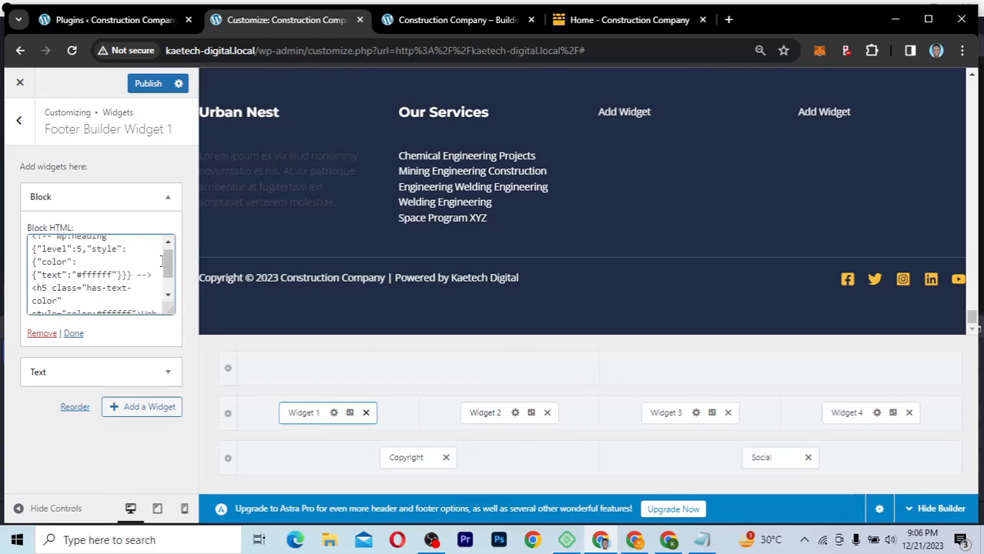
Step: Switch to Notepad and examine the white level 5 heading block code and its "Heading Here" placeholder
{"action": "key", "text": "alt+Tab"}
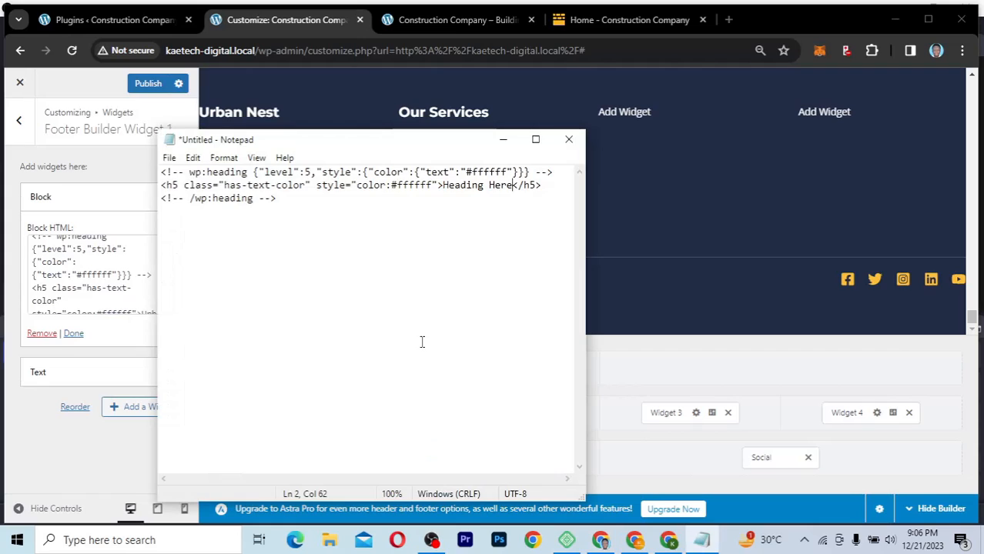
{"action": "left_click", "coordinate": [161, 173]}
{"action": "left_click_drag", "start_coordinate": [161, 172], "coordinate": [235, 174]}
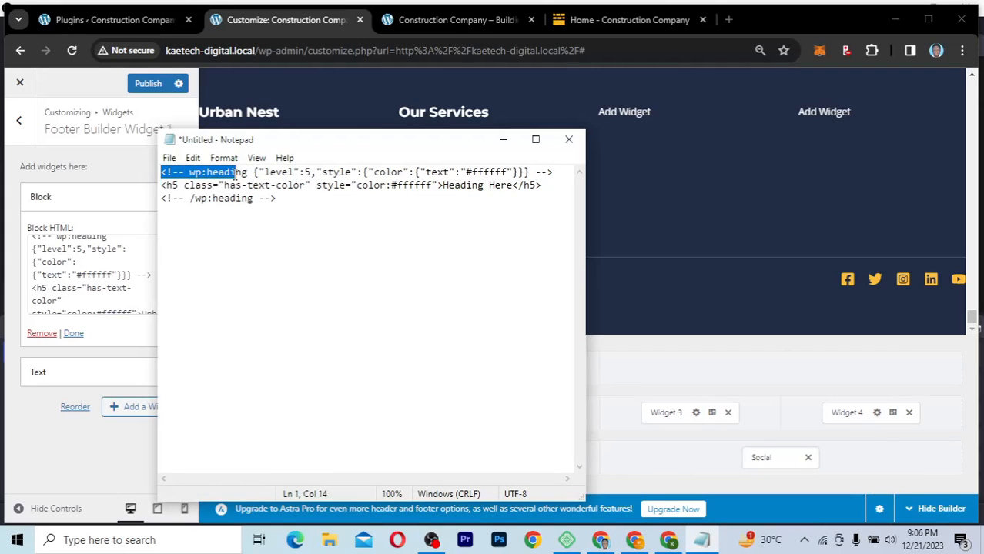
{"action": "left_click", "coordinate": [243, 173]}
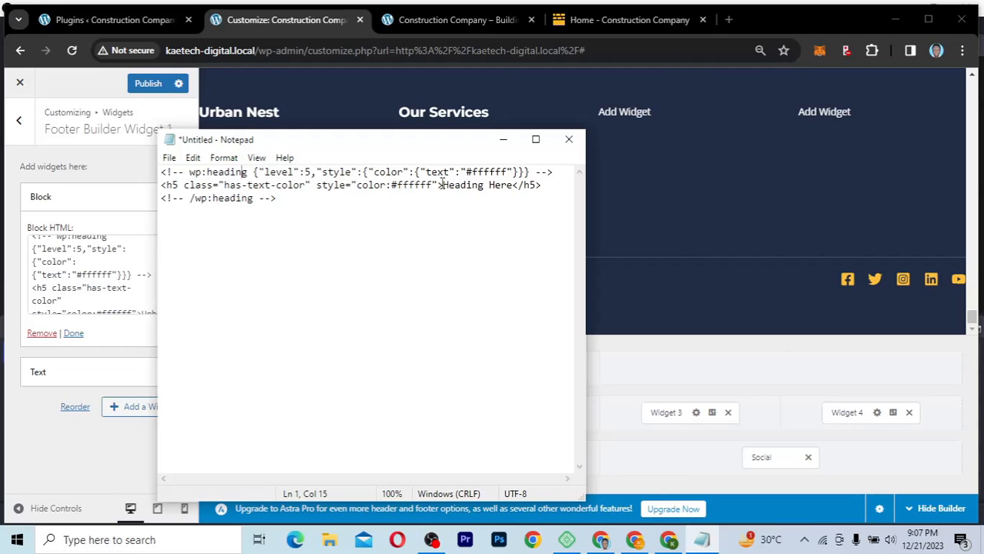
{"action": "left_click_drag", "start_coordinate": [442, 184], "coordinate": [513, 185]}
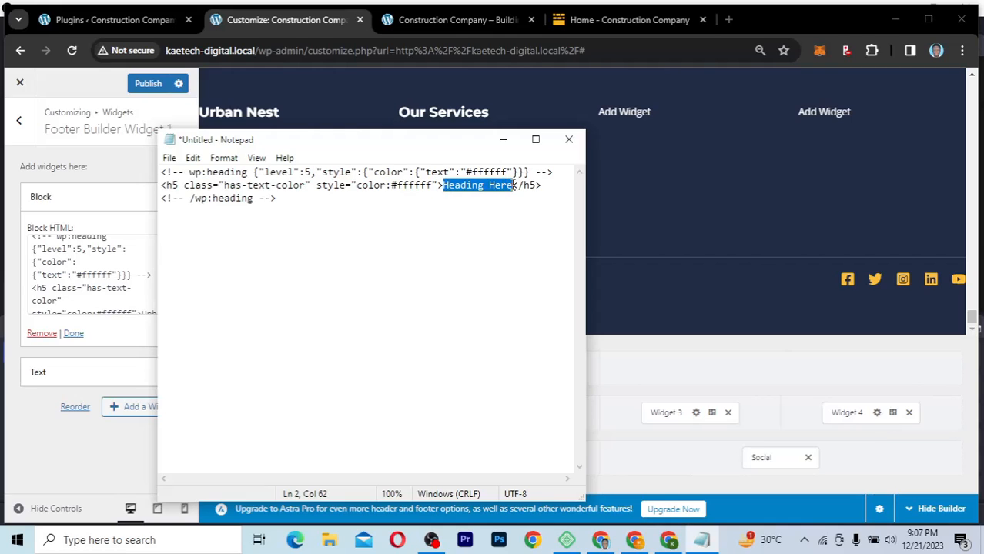
{"action": "left_click", "coordinate": [513, 185]}
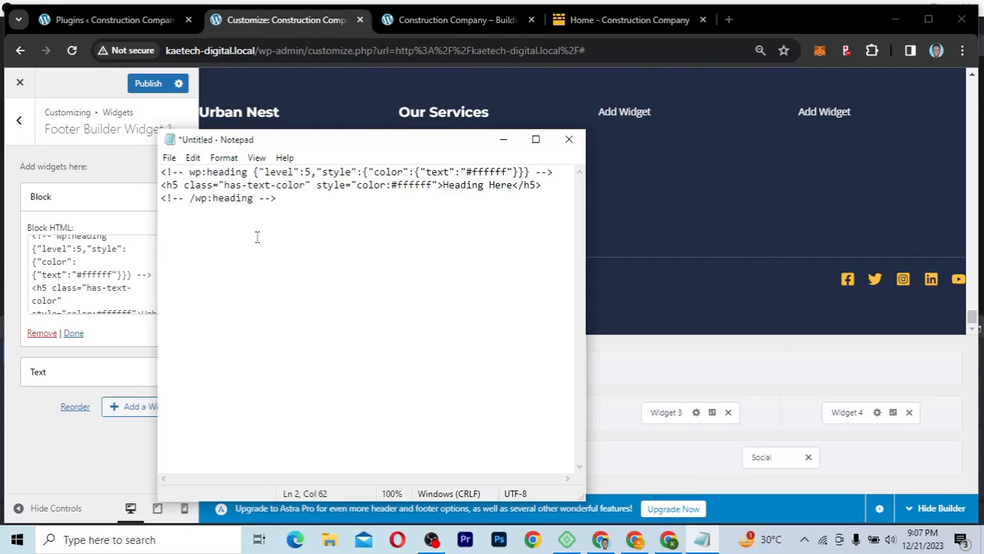
Step: Return to the Customizer and search the widgets available for Footer Builder Widget 1 for the Block widget
{"action": "left_click", "coordinate": [33, 423]}
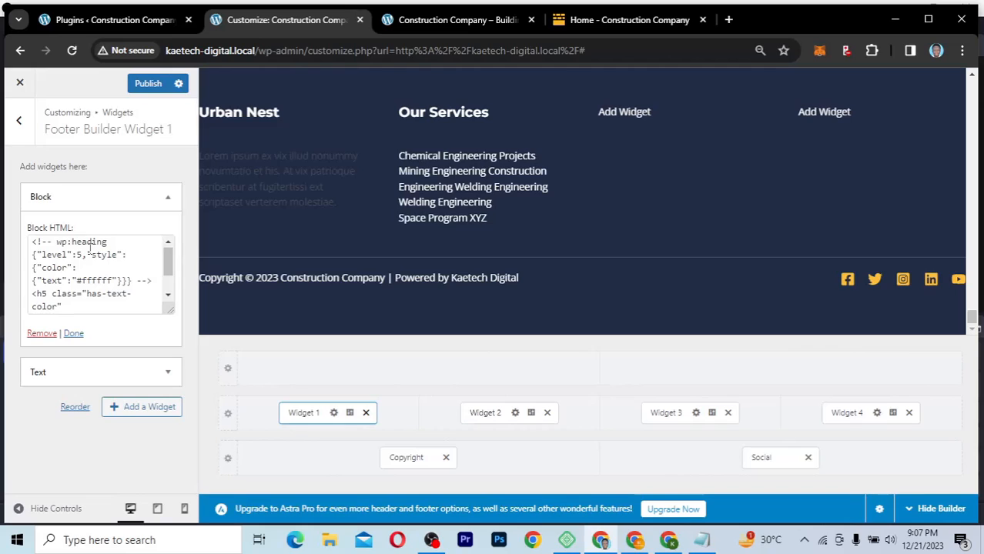
{"action": "left_click", "coordinate": [117, 413]}
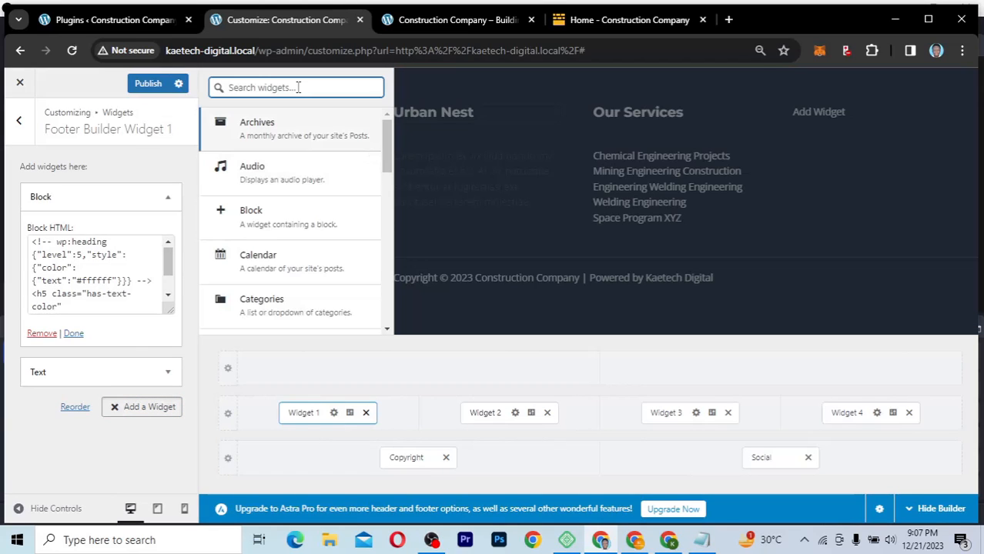
{"action": "type", "text": "blo"}
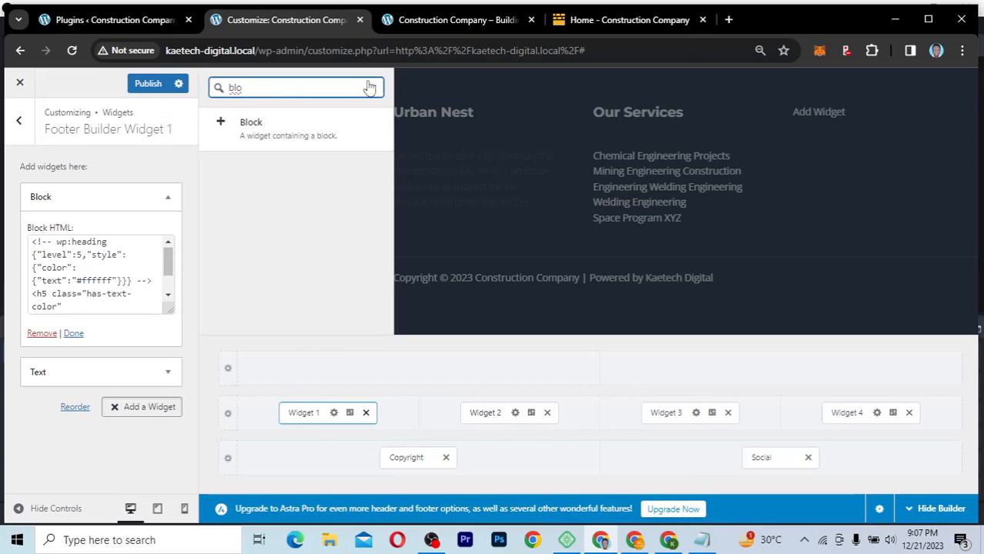
{"action": "left_click", "coordinate": [374, 87]}
{"action": "left_click", "coordinate": [117, 407]}
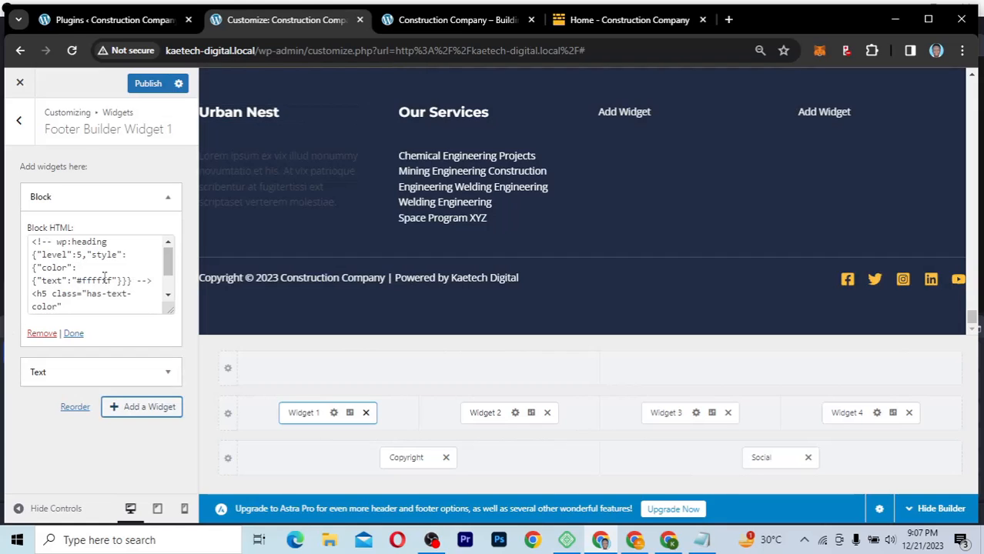
Step: Replace the "Urban Nest" heading text in Footer Builder Widget 1's Block HTML with the demo footer's "Build With Urban Nest"
{"action": "left_click", "coordinate": [597, 18]}
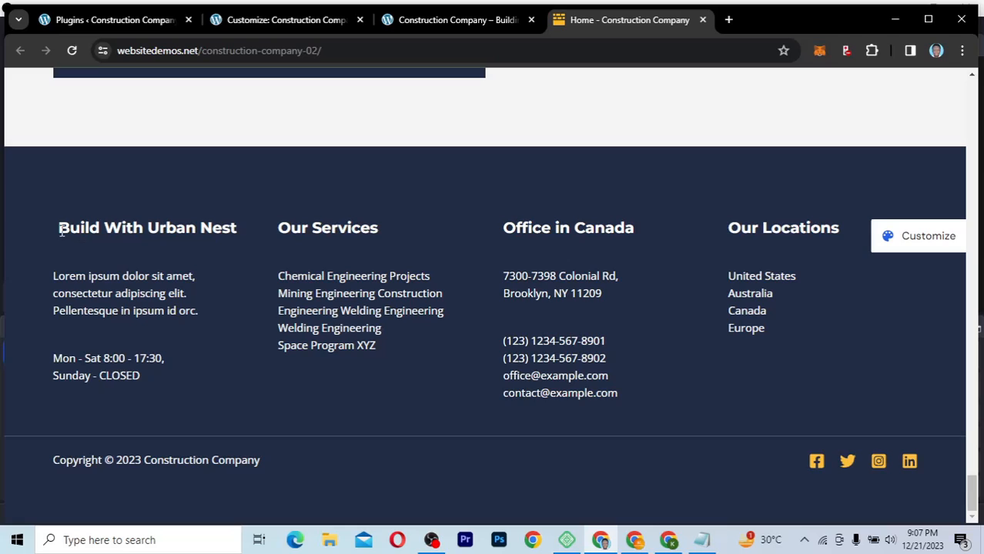
{"action": "left_click_drag", "start_coordinate": [59, 228], "coordinate": [223, 231]}
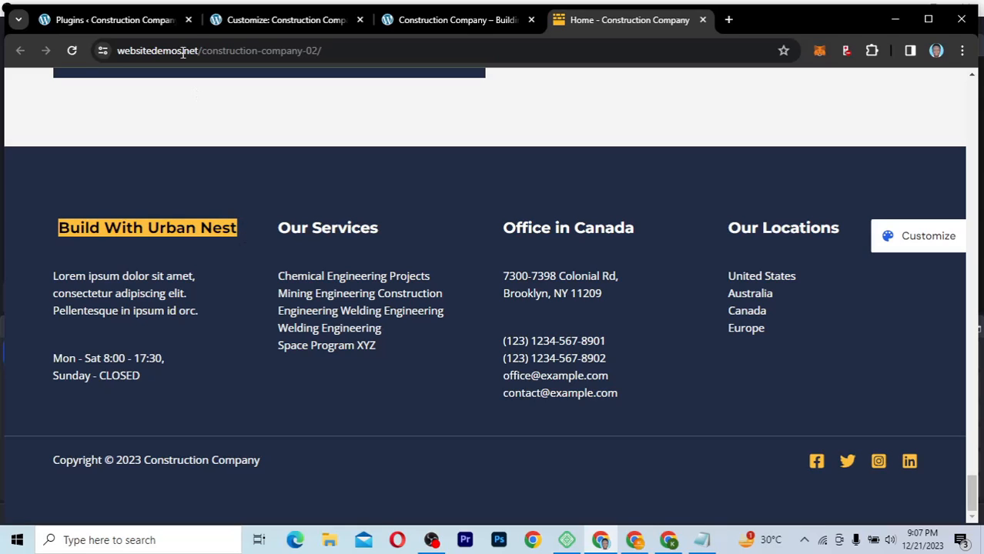
{"action": "left_click", "coordinate": [228, 9]}
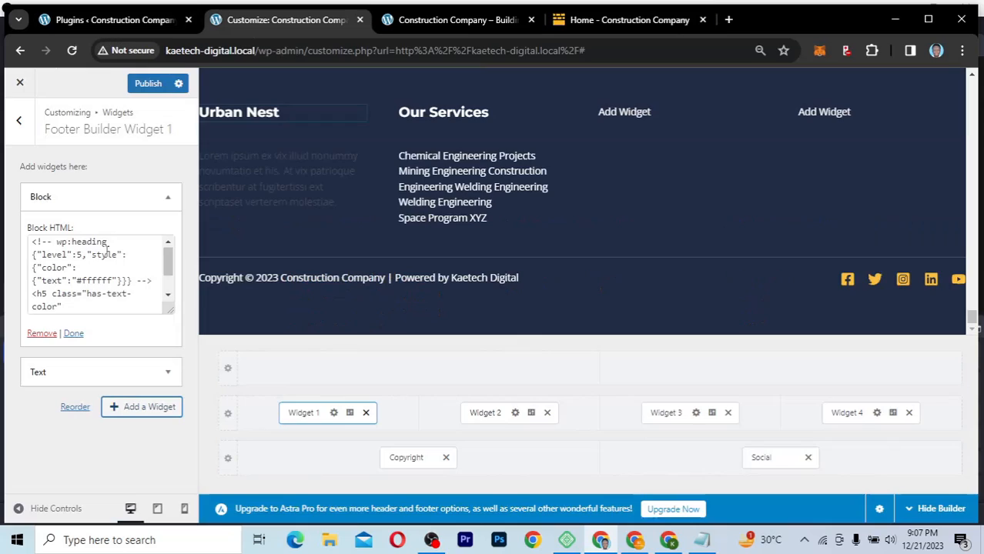
{"action": "left_click", "coordinate": [168, 281]}
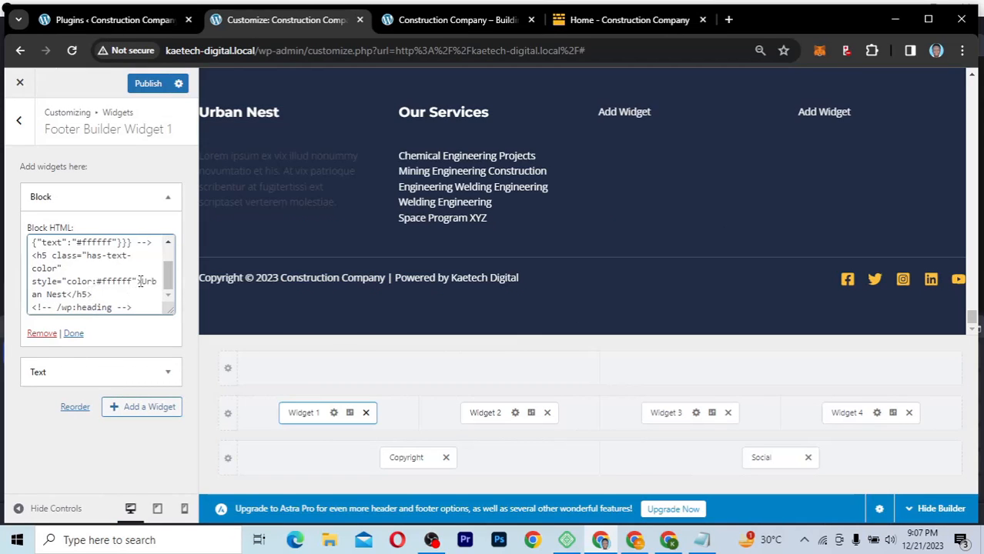
{"action": "left_click_drag", "start_coordinate": [141, 282], "coordinate": [67, 295]}
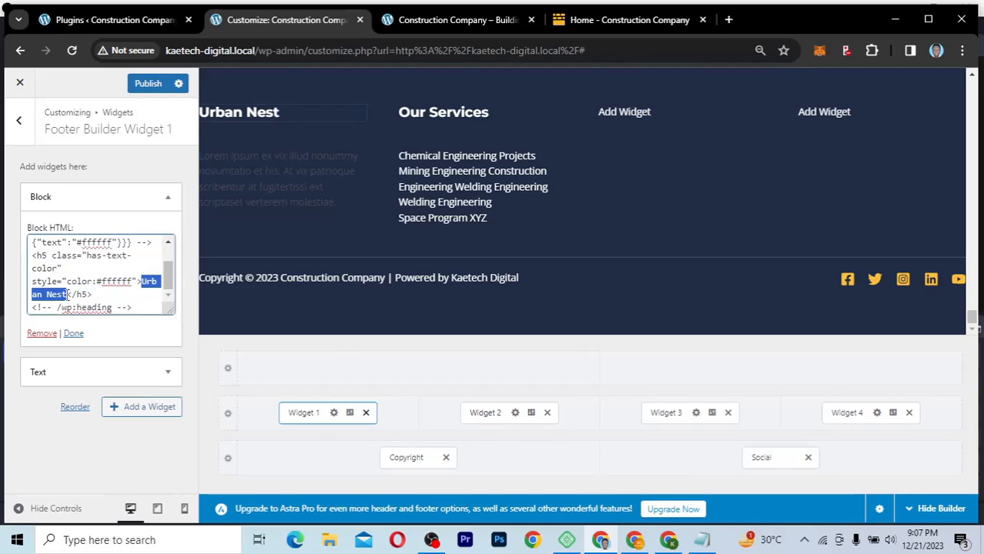
{"action": "type", "text": "Build With Urban Nest"}
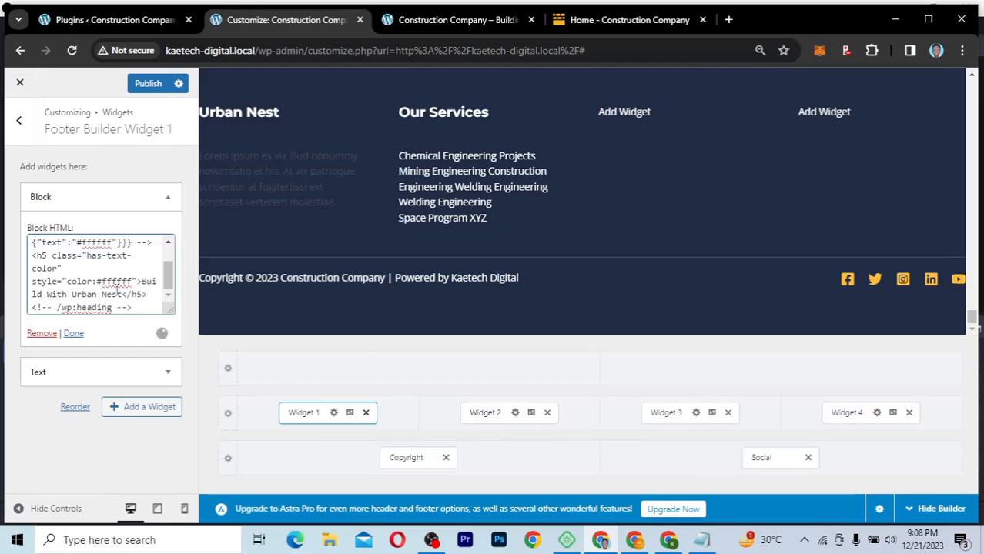
{"action": "left_click", "coordinate": [73, 334]}
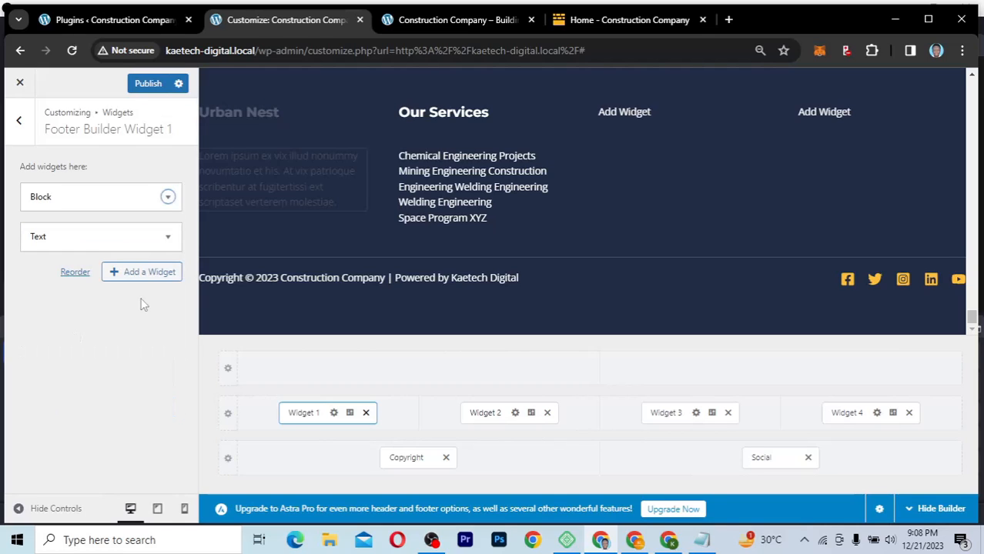
{"action": "left_click", "coordinate": [168, 198]}
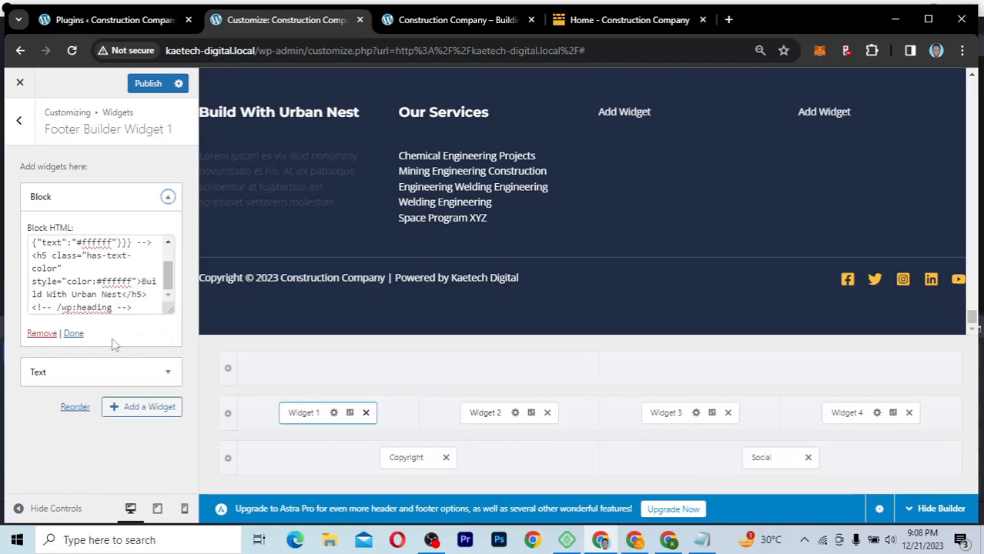
{"action": "left_click", "coordinate": [74, 333]}
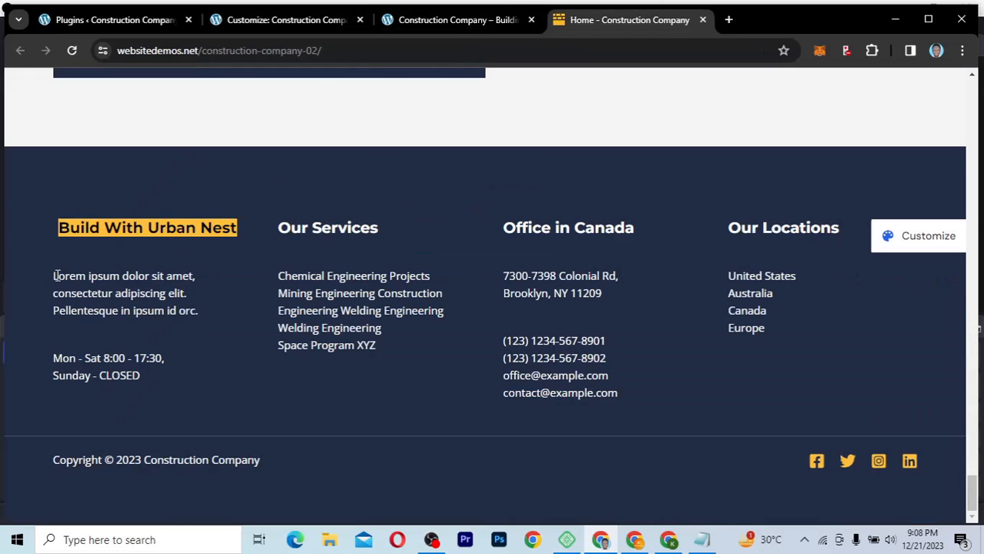
Step: Replace the Text widget's content in Footer Builder Widget 1 with the "Lorem ipsum dolor sit amet" paragraph copied from the demo footer
{"action": "left_click_drag", "start_coordinate": [54, 275], "coordinate": [208, 317]}
{"action": "key", "text": "ctrl+c"}
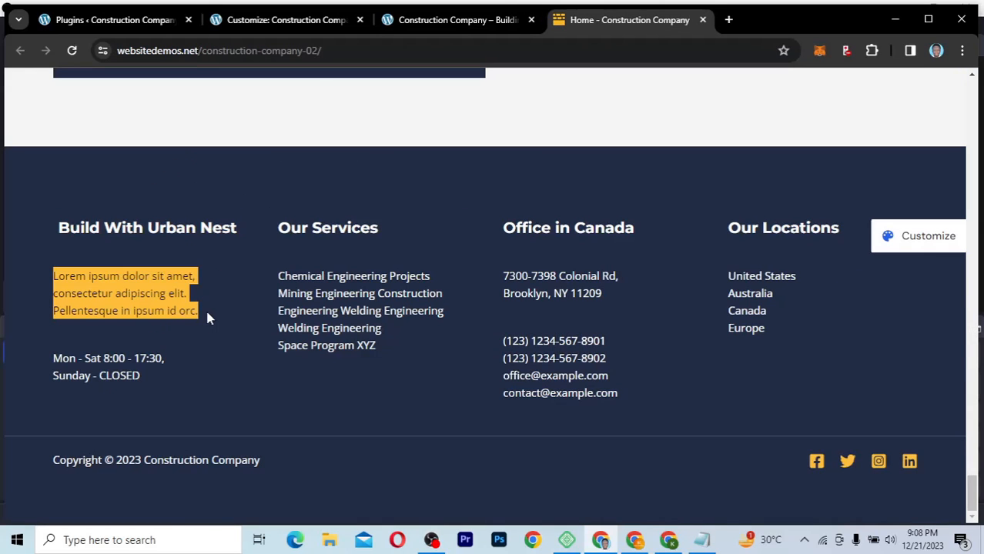
{"action": "left_click", "coordinate": [246, 20]}
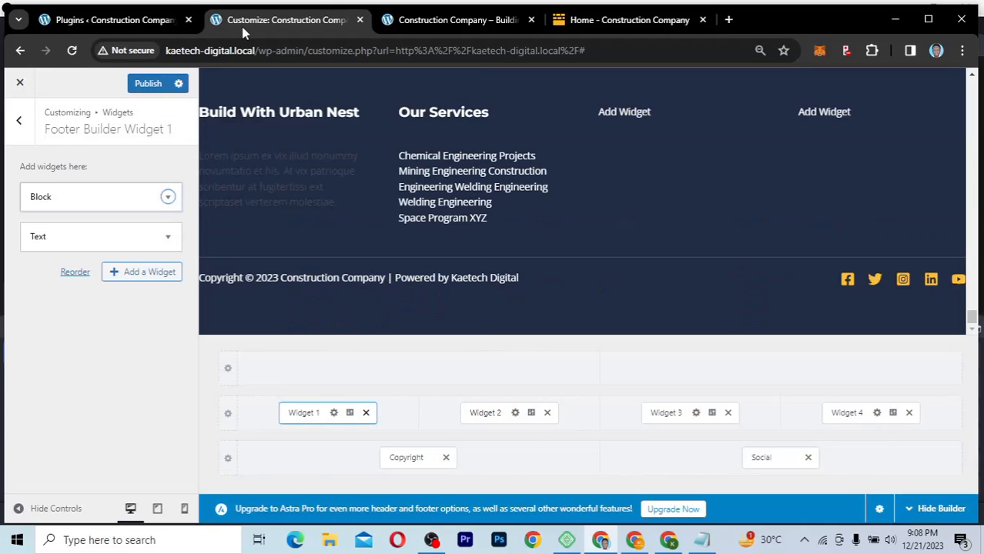
{"action": "left_click", "coordinate": [169, 240]}
{"action": "left_click_drag", "start_coordinate": [126, 420], "coordinate": [3, 381]}
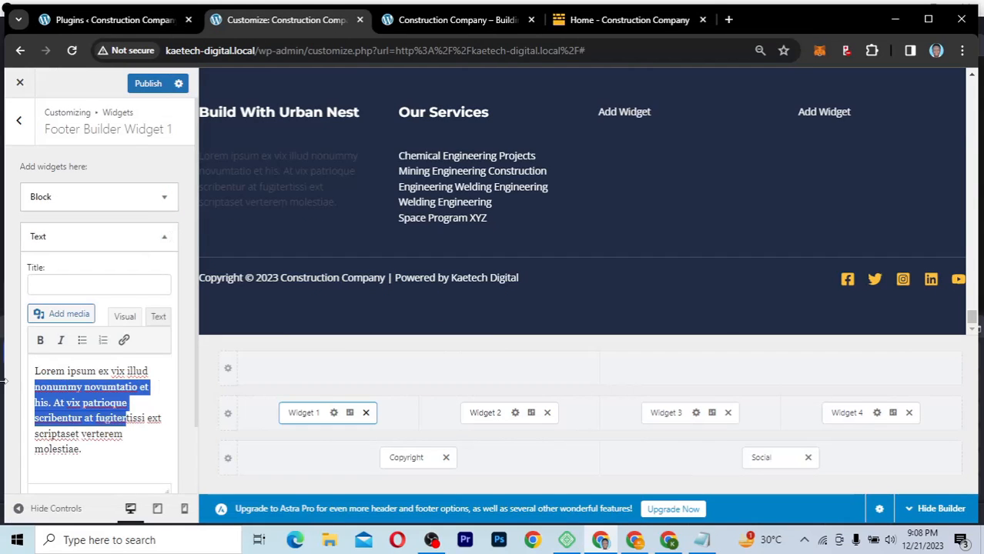
{"action": "key", "text": "ctrl+a"}
{"action": "key", "text": "ctrl+v"}
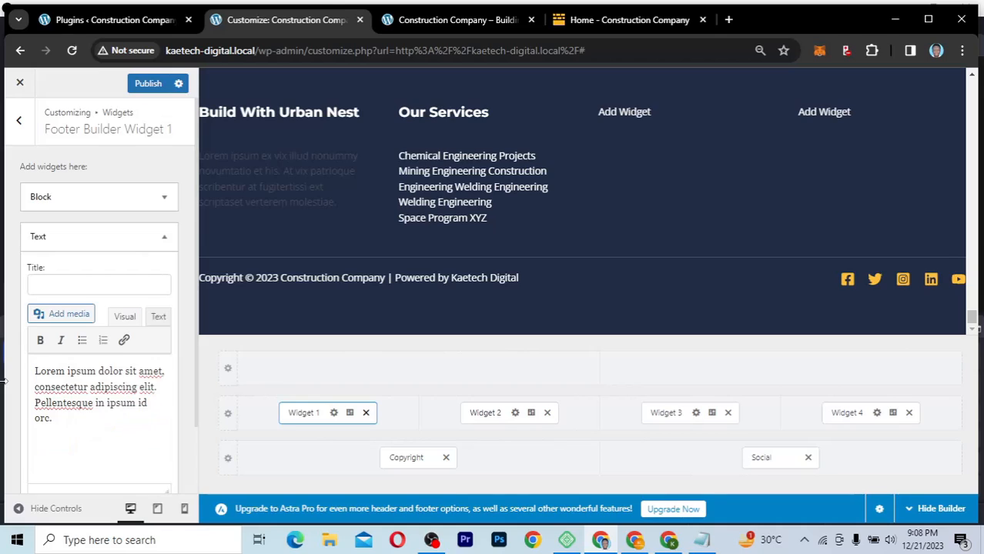
{"action": "left_click", "coordinate": [164, 239]}
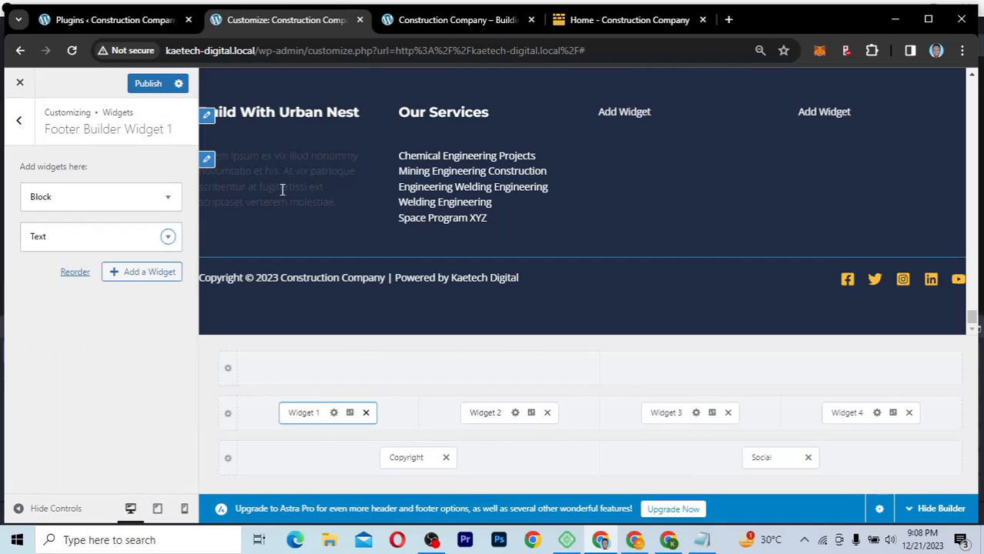
Step: Copy the opening hours "Mon - Sat 8:00 - 17:30, Sunday - CLOSED" from the demo site's footer
{"action": "left_click", "coordinate": [642, 12]}
{"action": "double_click", "coordinate": [149, 372]}
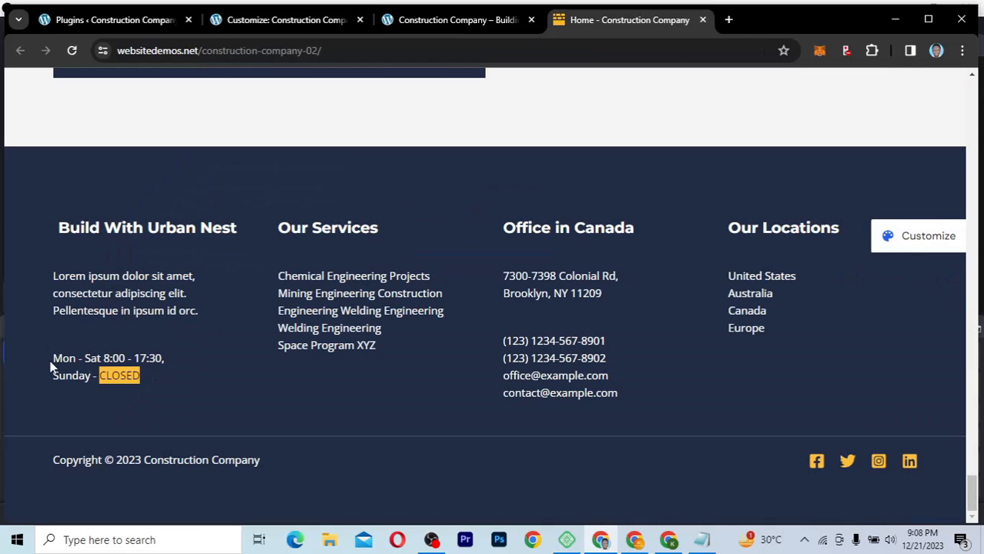
{"action": "left_click_drag", "start_coordinate": [149, 373], "coordinate": [48, 359]}
{"action": "key", "text": "ctrl+c"}
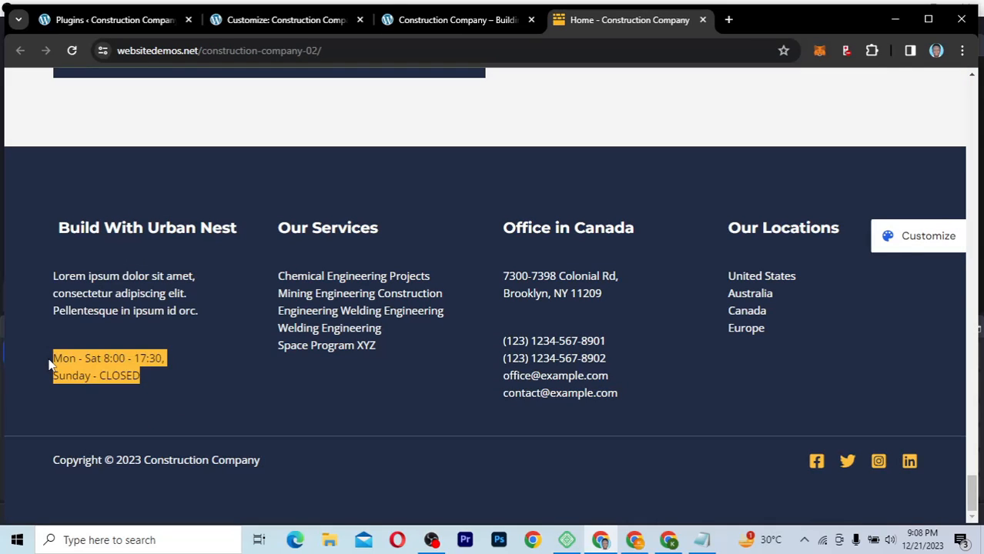
Step: Add a second Text widget to Footer Builder Widget 1 and paste the copied opening hours into it
{"action": "left_click", "coordinate": [265, 23]}
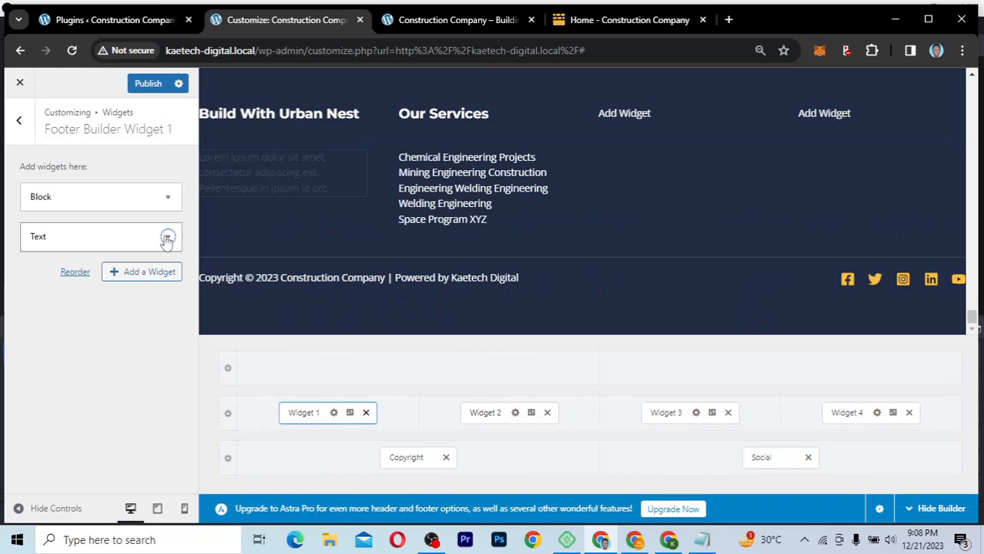
{"action": "left_click", "coordinate": [139, 274]}
{"action": "type", "text": "text"}
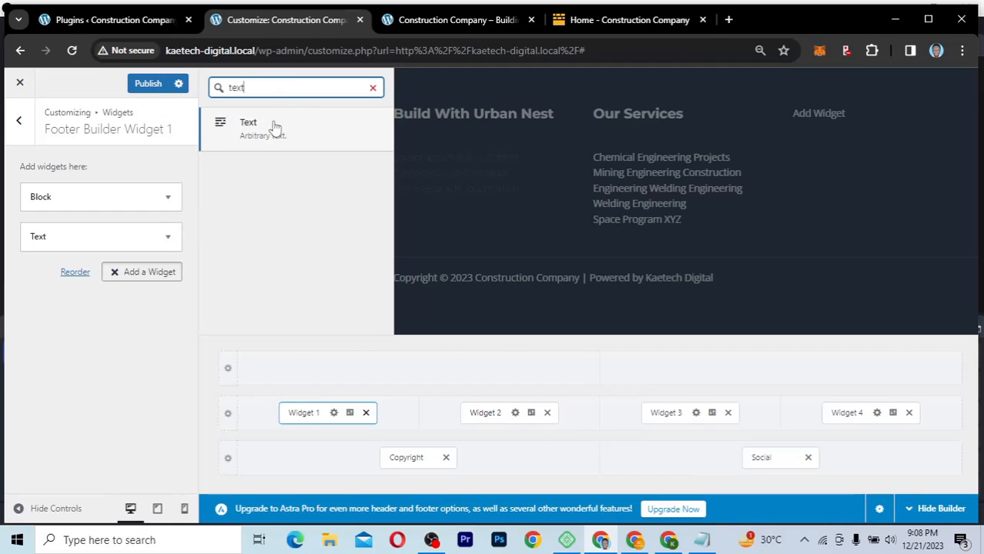
{"action": "left_click", "coordinate": [275, 127]}
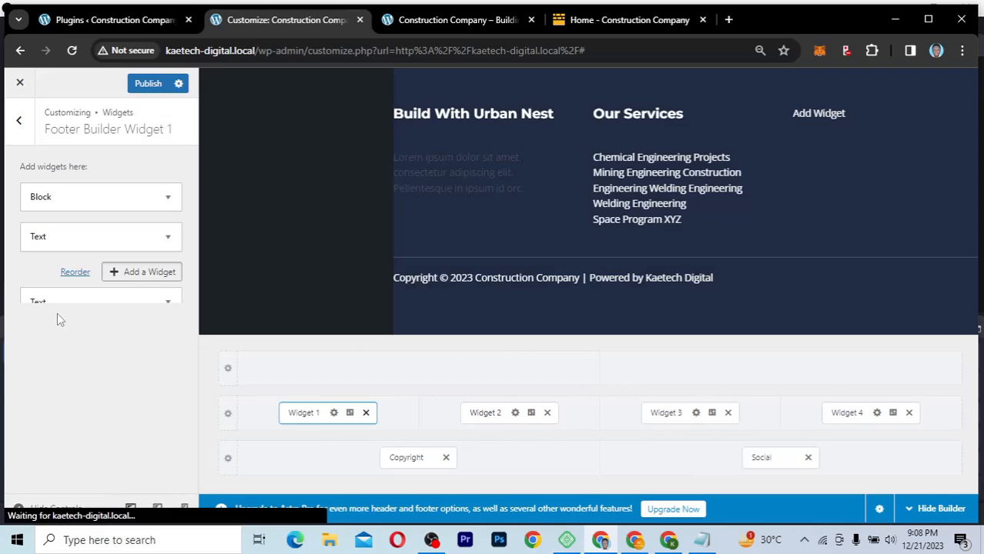
{"action": "left_click", "coordinate": [62, 355]}
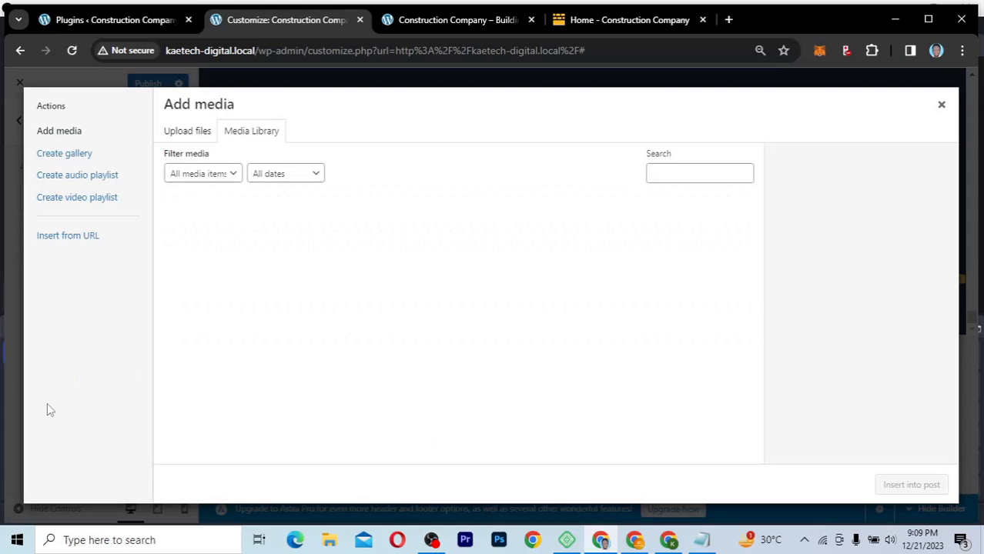
{"action": "left_click", "coordinate": [940, 104]}
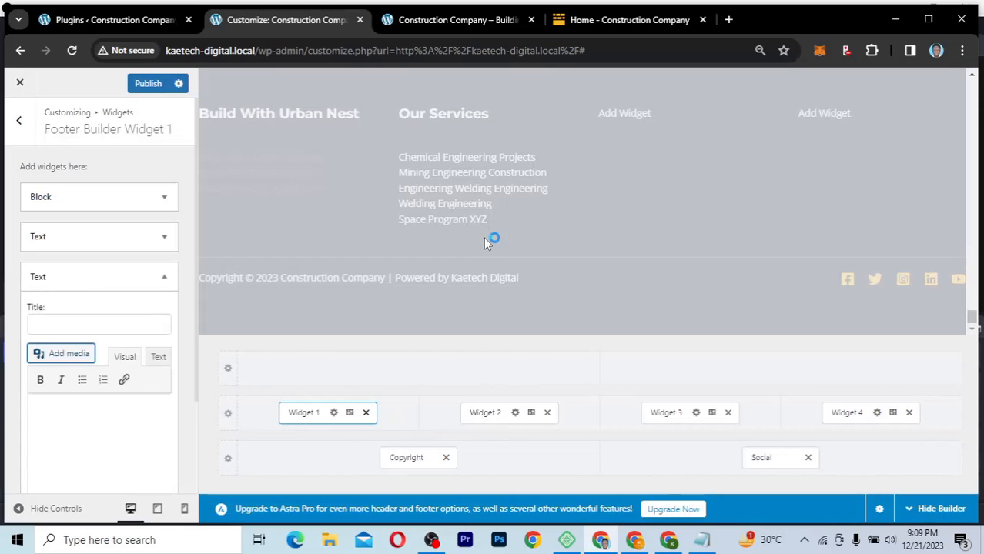
{"action": "left_click", "coordinate": [66, 409]}
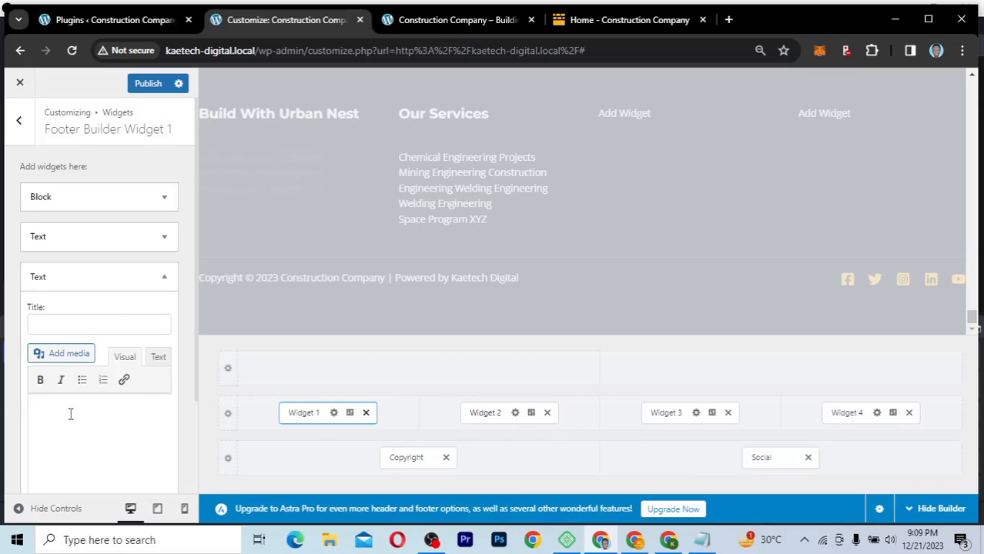
{"action": "key", "text": "ctrl+v"}
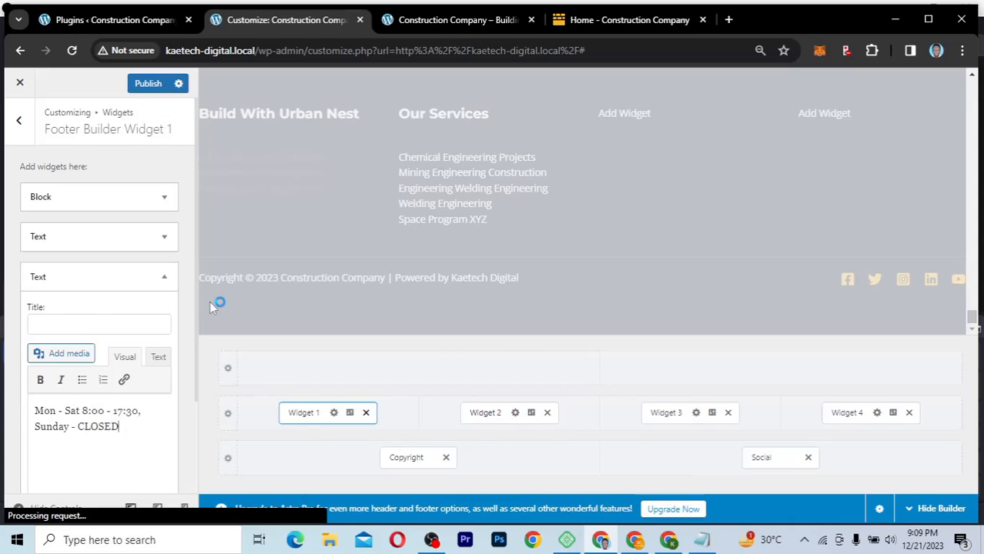
{"action": "left_click", "coordinate": [164, 277]}
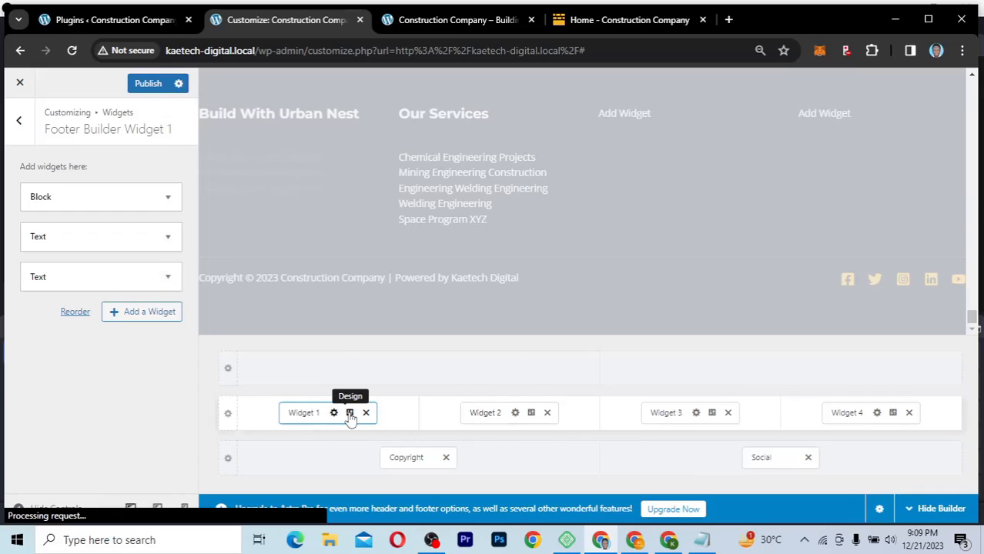
Step: Set the Content Color of footer Widget 1 to white in its design settings and publish the changes
{"action": "left_click", "coordinate": [350, 413]}
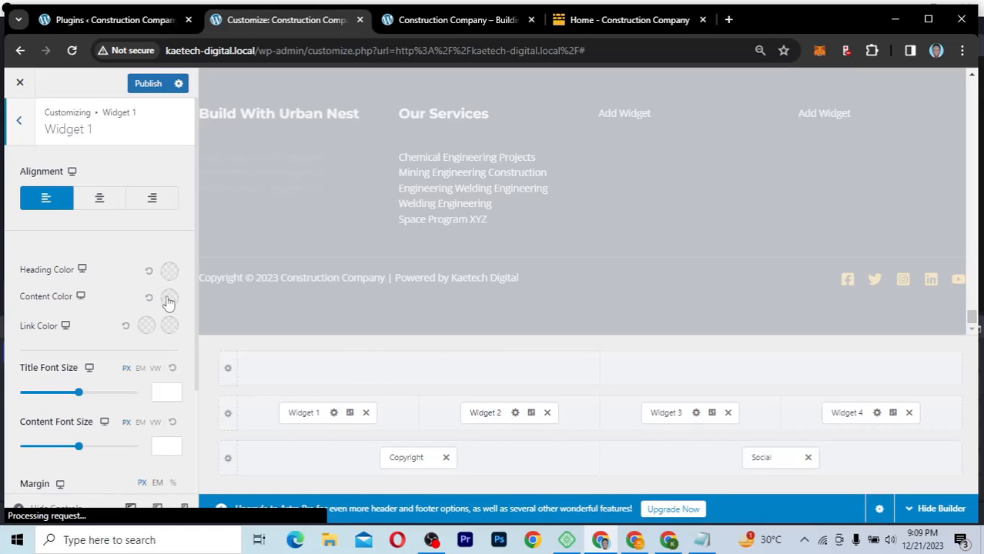
{"action": "left_click", "coordinate": [170, 298]}
{"action": "left_click", "coordinate": [115, 330]}
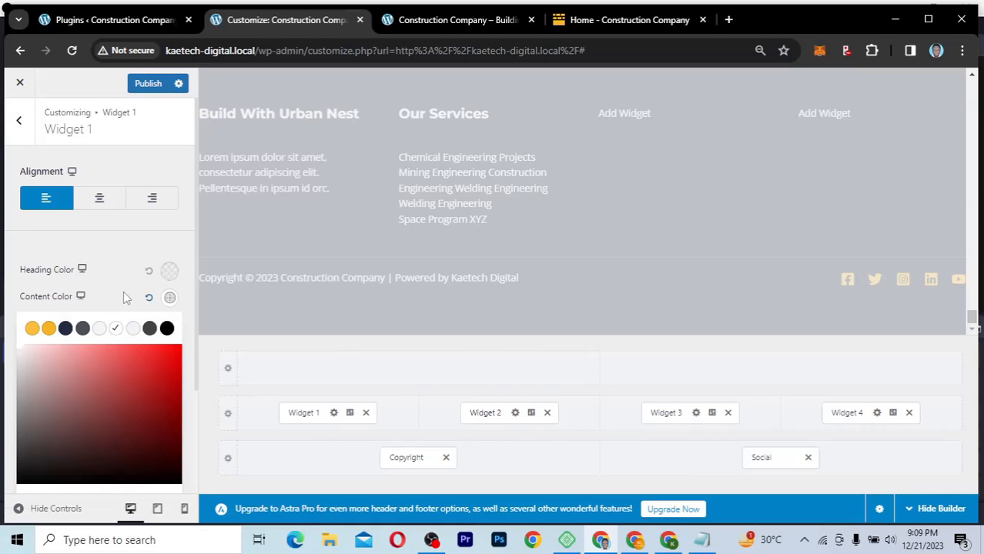
{"action": "left_click", "coordinate": [266, 183]}
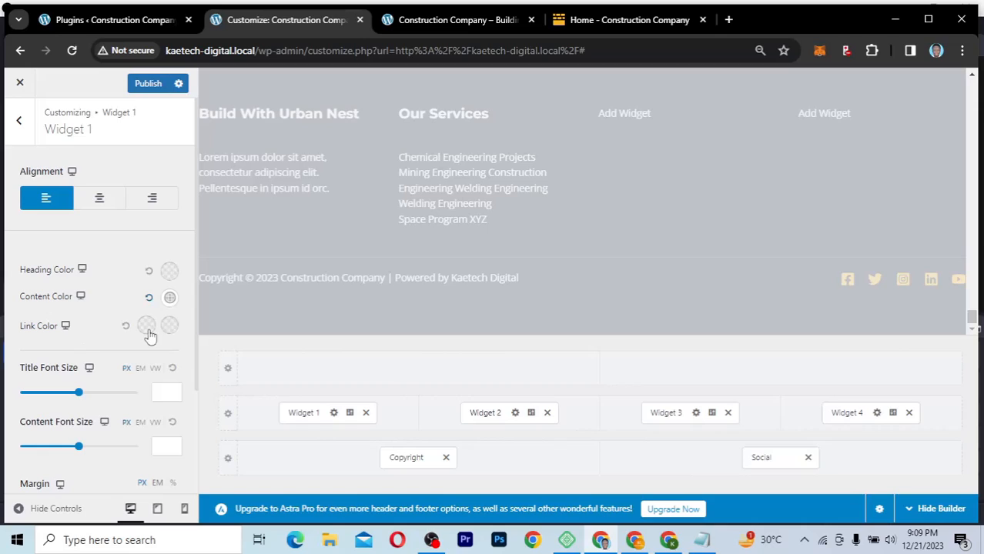
{"action": "left_click", "coordinate": [148, 85]}
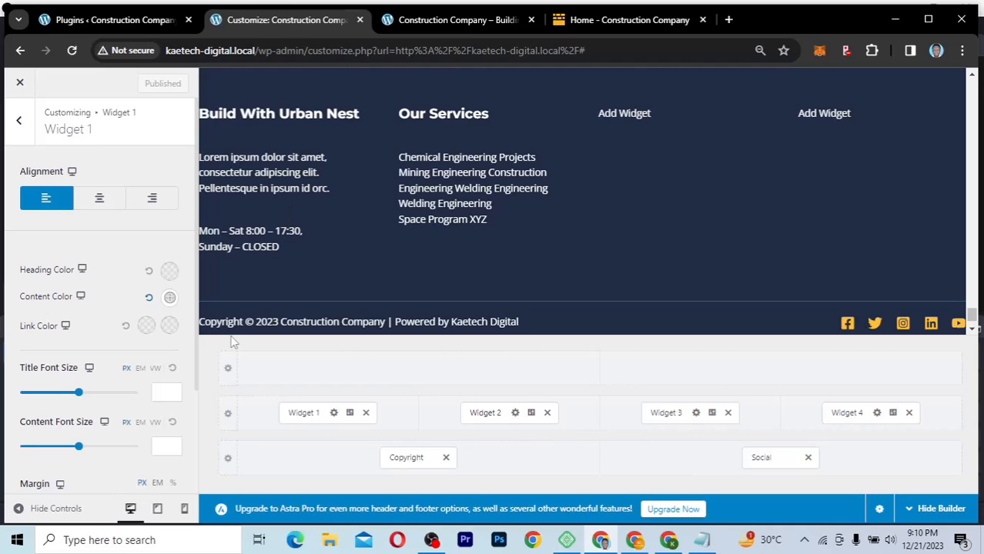
Step: Copy the heading "Office in Canada" from the demo site's footer
{"action": "left_click", "coordinate": [650, 21]}
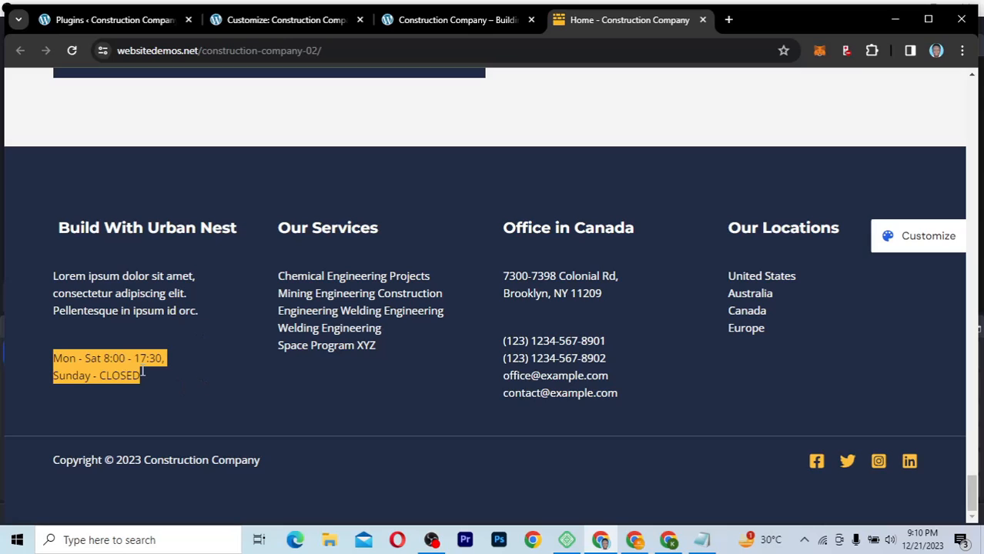
{"action": "left_click", "coordinate": [183, 403]}
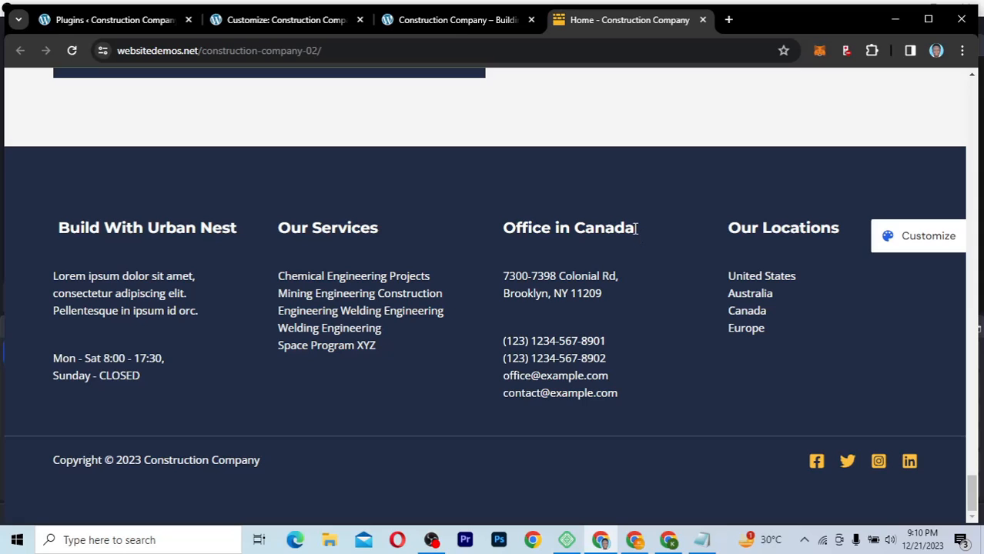
{"action": "left_click_drag", "start_coordinate": [635, 228], "coordinate": [503, 235]}
{"action": "key", "text": "ctrl+c"}
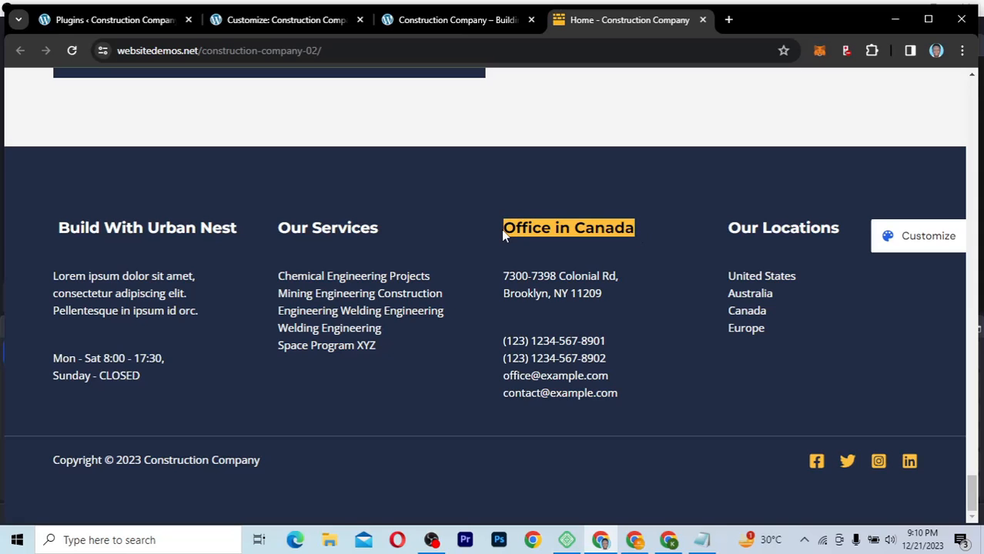
Step: Add a Block widget to Footer Builder Widget 3 in the Customizer
{"action": "left_click", "coordinate": [265, 23]}
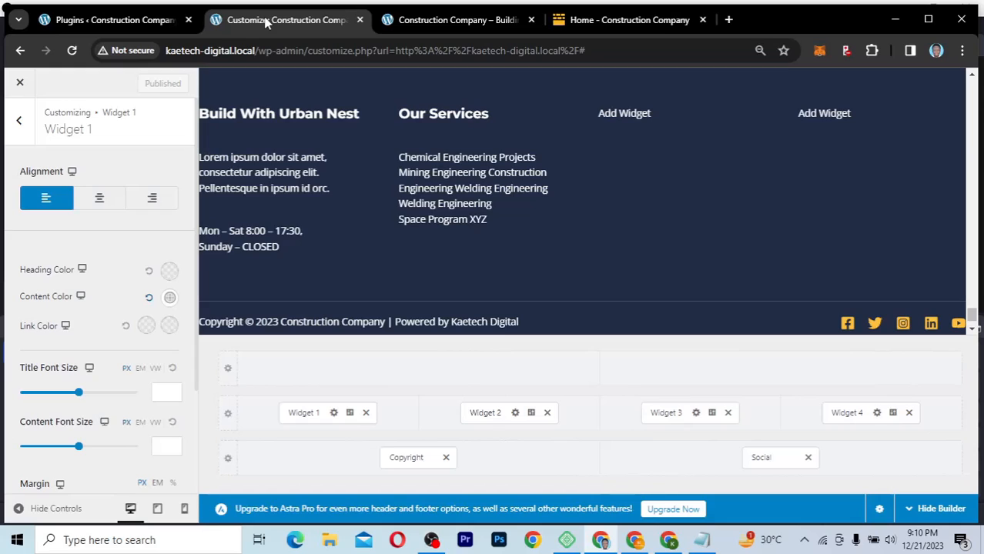
{"action": "left_click", "coordinate": [697, 414]}
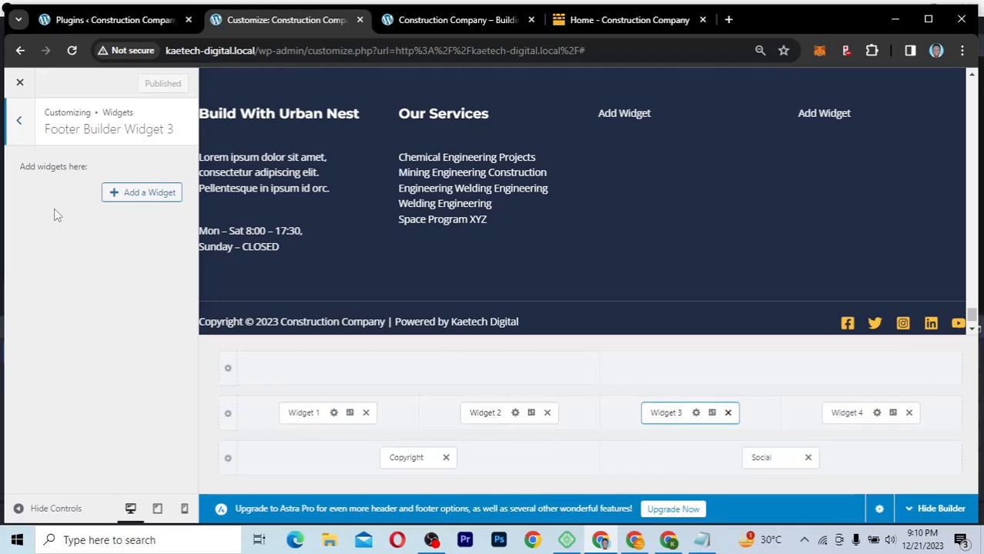
{"action": "left_click", "coordinate": [141, 192]}
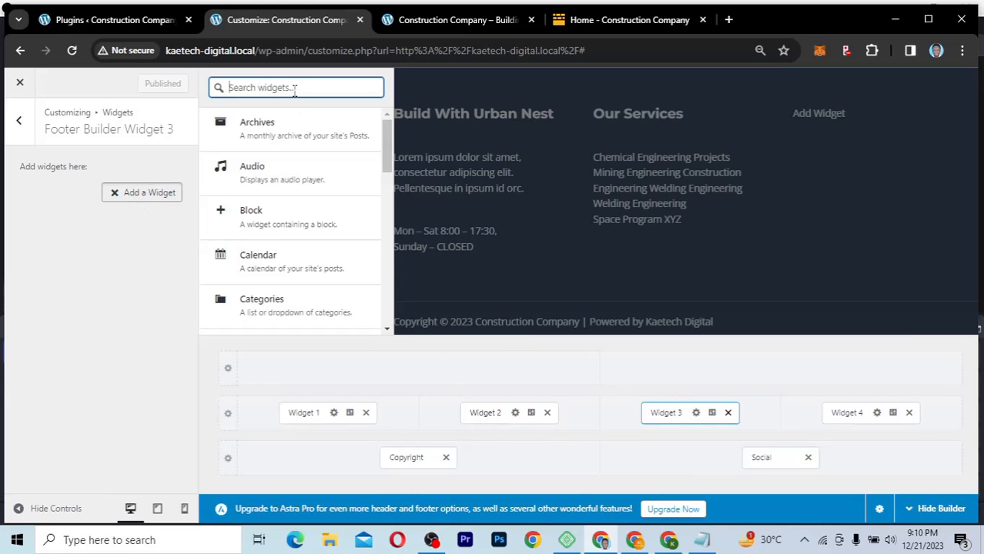
{"action": "type", "text": "block"}
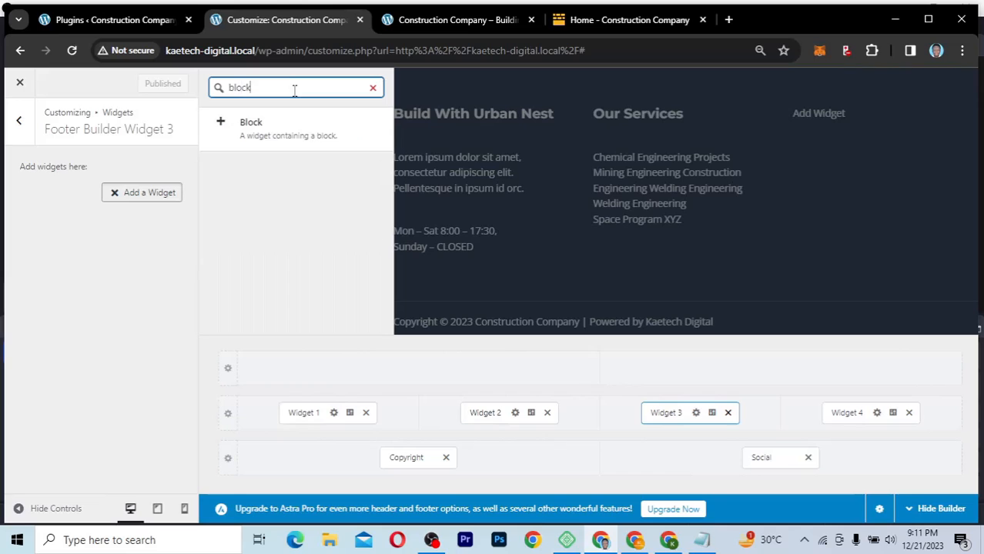
{"action": "left_click", "coordinate": [269, 140]}
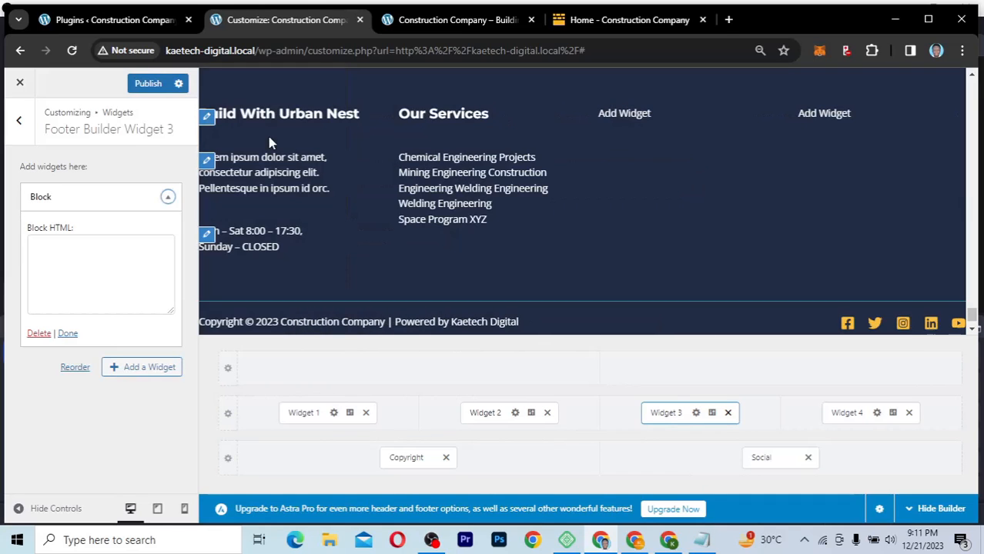
Step: Copy the white level-5 heading code from the Notepad note and paste it into the Block widget's HTML
{"action": "left_click", "coordinate": [704, 548]}
{"action": "left_click_drag", "start_coordinate": [289, 199], "coordinate": [154, 171]}
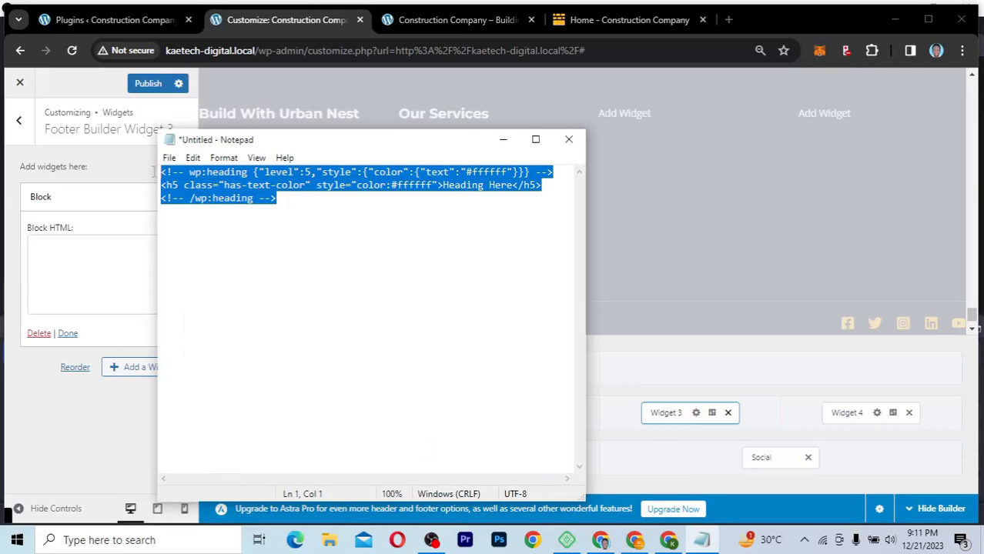
{"action": "left_click", "coordinate": [93, 254]}
{"action": "key", "text": "ctrl+v"}
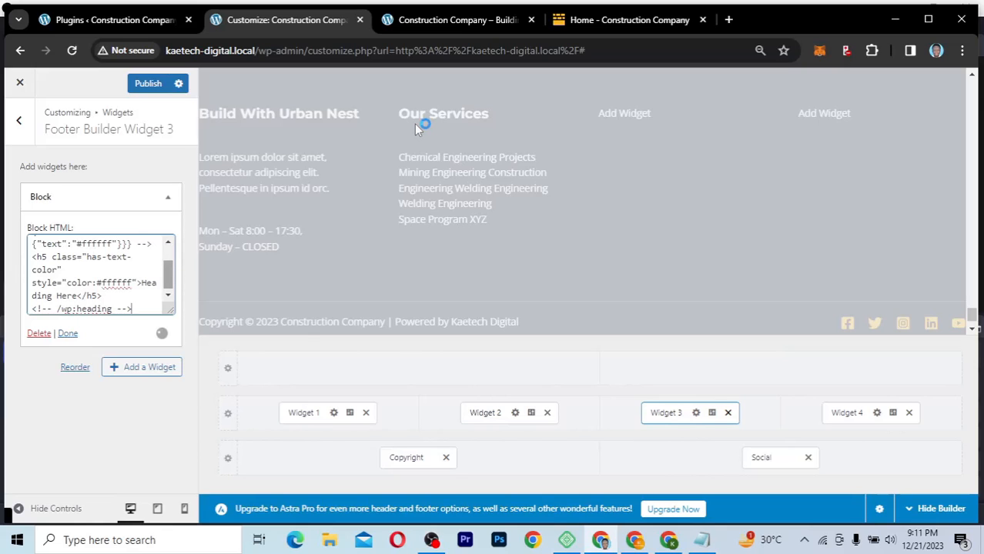
Step: Replace "Heading Here" in the Block HTML with "Office in Canada" copied from the demo site's footer
{"action": "left_click", "coordinate": [614, 23]}
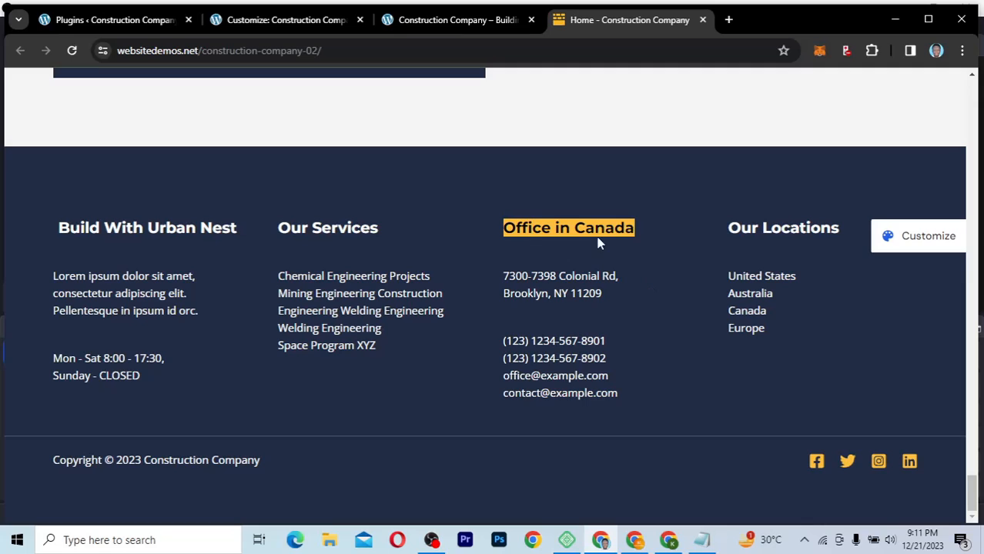
{"action": "left_click", "coordinate": [286, 25]}
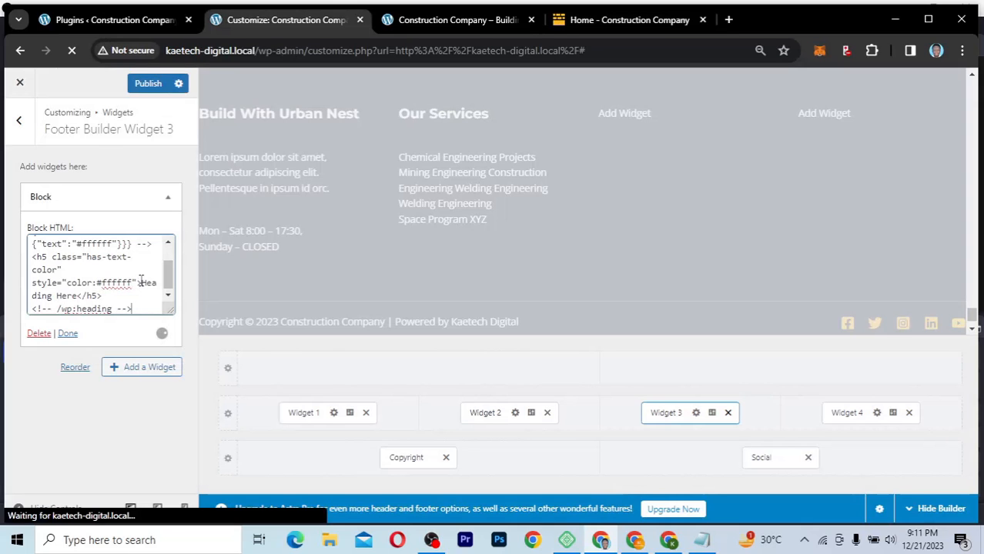
{"action": "left_click_drag", "start_coordinate": [141, 283], "coordinate": [78, 299]}
{"action": "key", "text": "ctrl+v"}
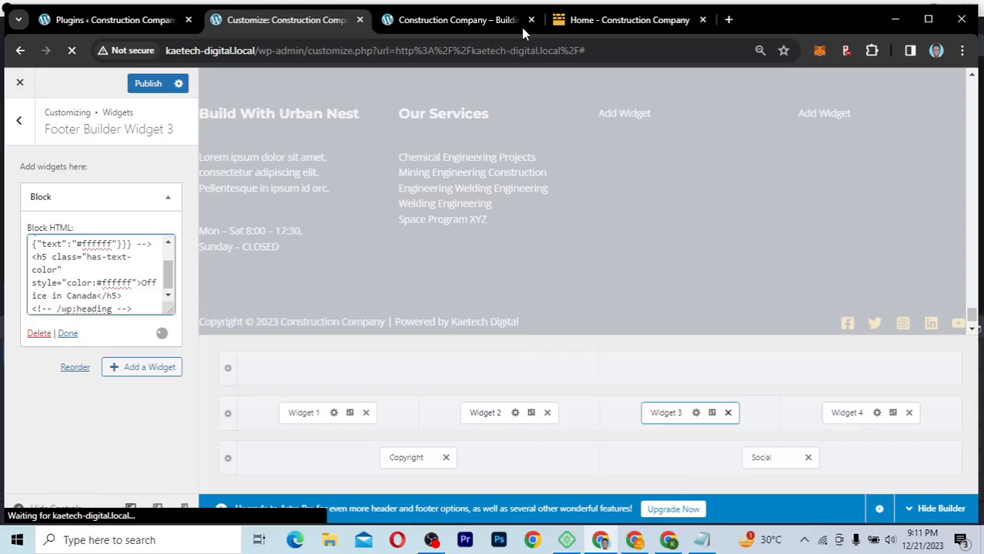
Step: Copy only the two-line office street address under "Office in Canada" in the demo site's footer
{"action": "left_click", "coordinate": [592, 23]}
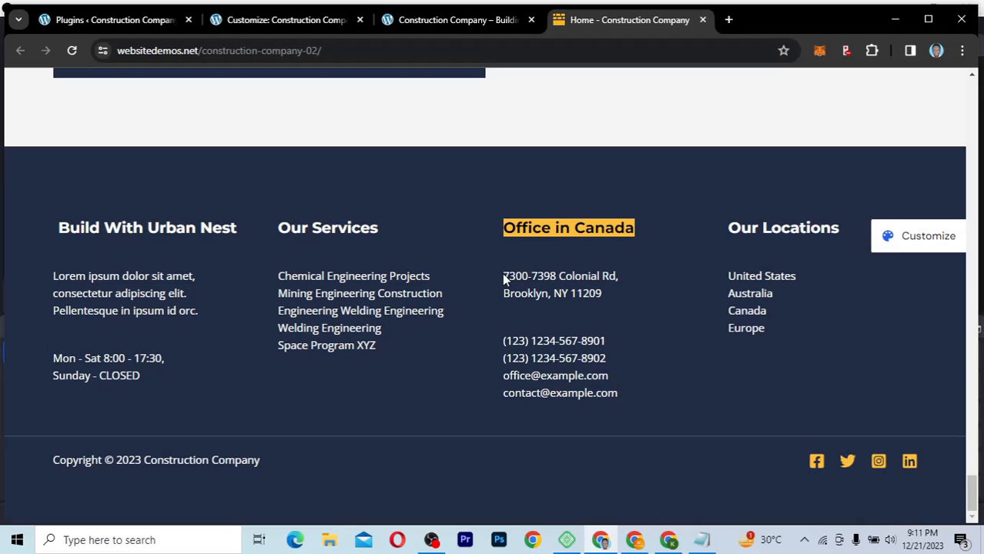
{"action": "left_click_drag", "start_coordinate": [502, 278], "coordinate": [620, 383]}
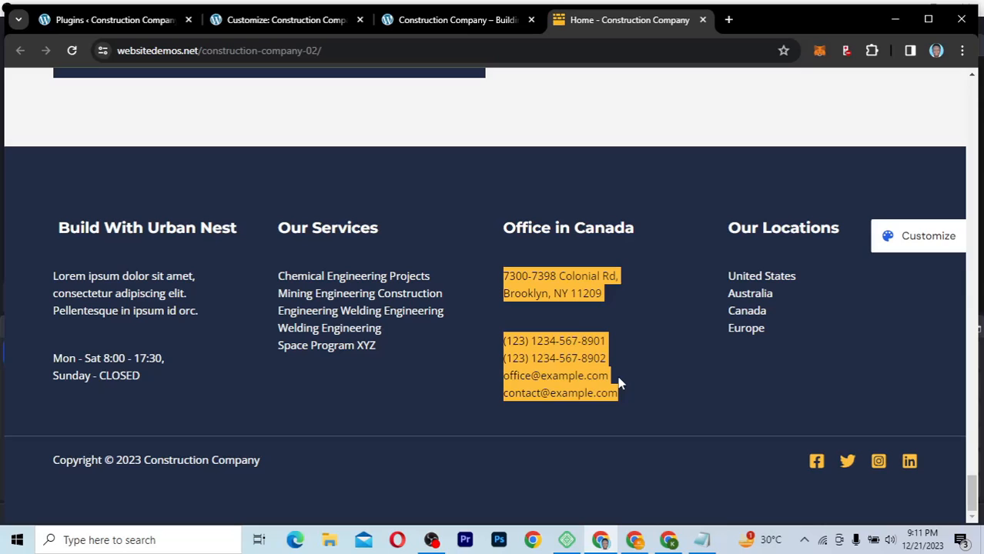
{"action": "left_click", "coordinate": [606, 288]}
{"action": "left_click_drag", "start_coordinate": [605, 291], "coordinate": [502, 287]}
{"action": "key", "text": "ctrl+c"}
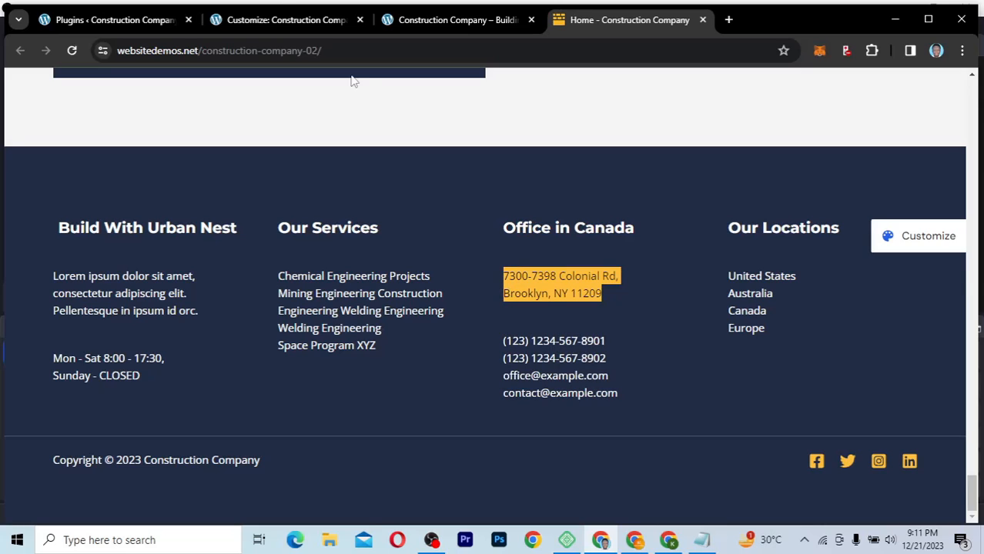
Step: Add a Text widget to Footer Builder Widget 3, paste the copied office address into it, and collapse it
{"action": "left_click", "coordinate": [282, 17]}
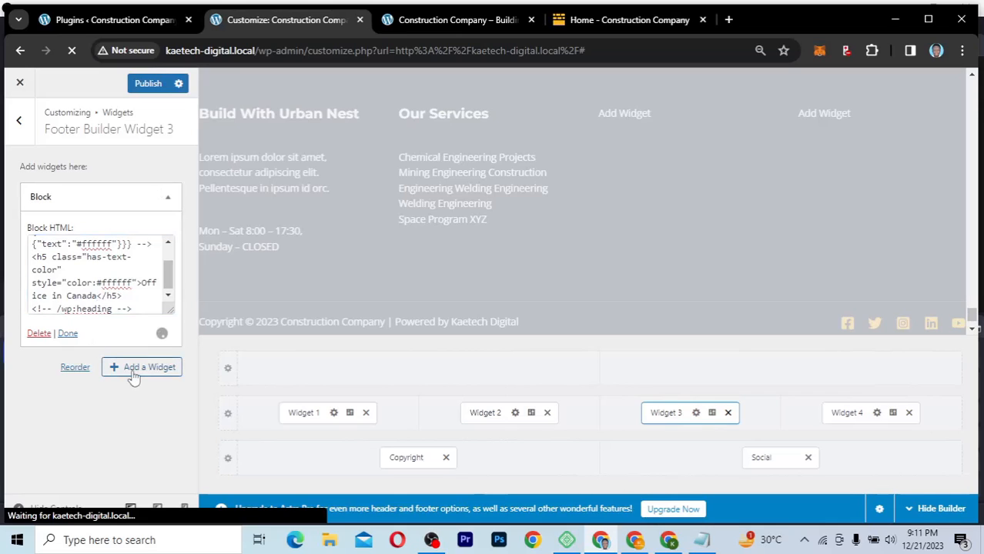
{"action": "left_click", "coordinate": [137, 368]}
{"action": "type", "text": "text"}
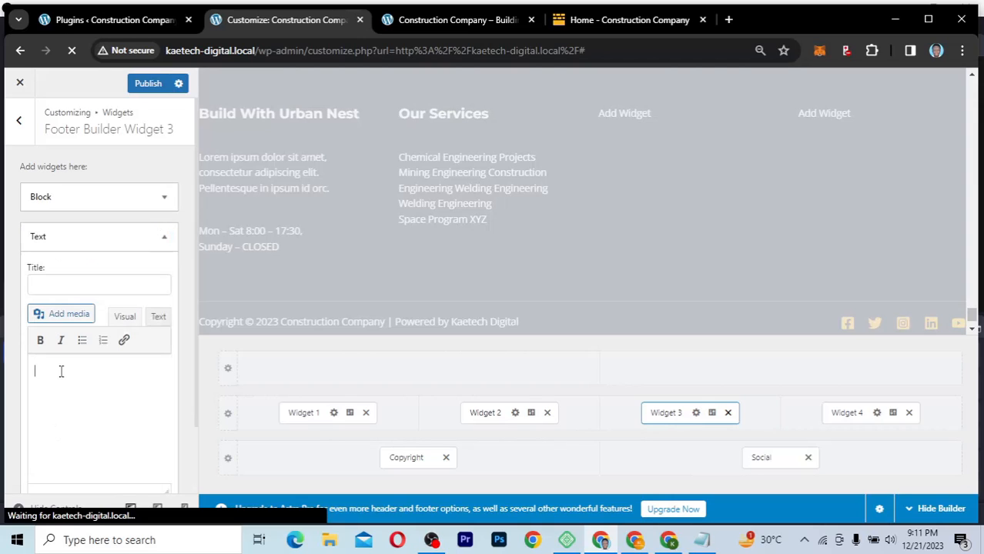
{"action": "key", "text": "ctrl+v"}
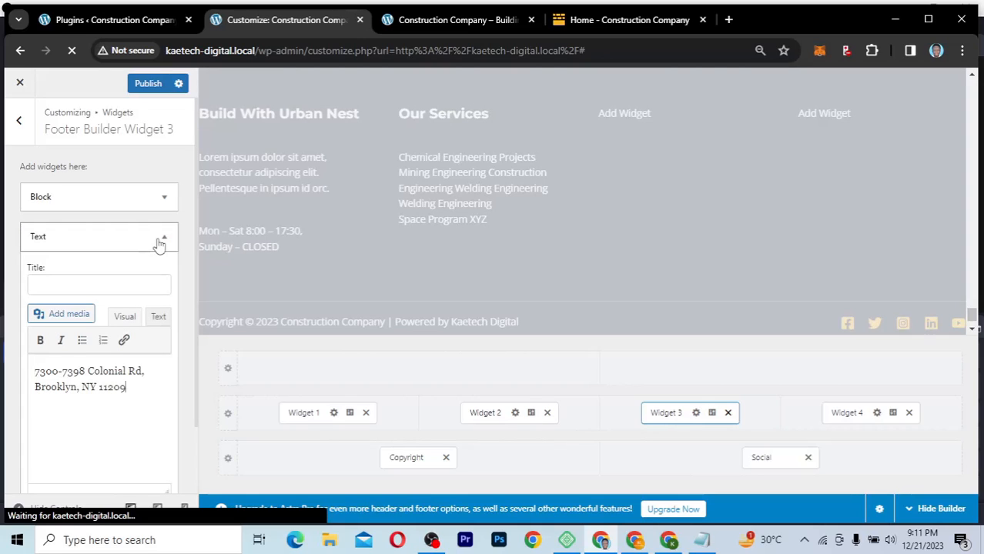
{"action": "left_click", "coordinate": [165, 241]}
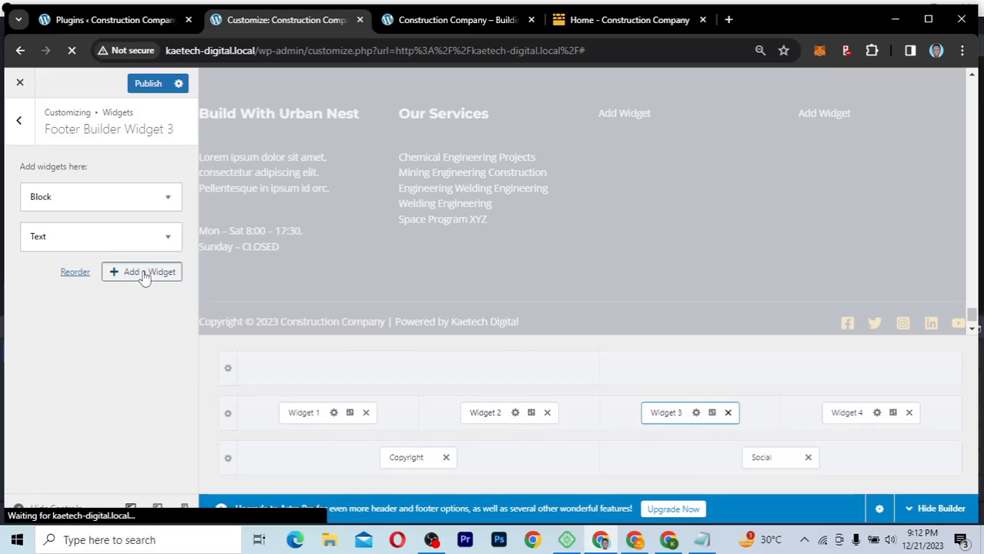
Step: Add a second Text widget to Footer Builder Widget 3 containing the office phone numbers and e-mail addresses copied from the demo footer
{"action": "left_click", "coordinate": [144, 273]}
{"action": "type", "text": "text"}
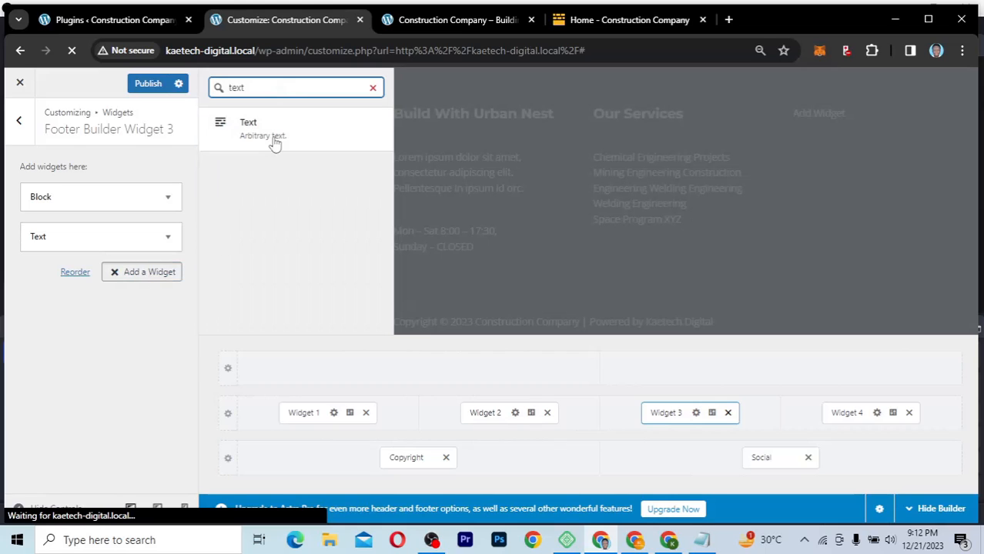
{"action": "left_click", "coordinate": [271, 135]}
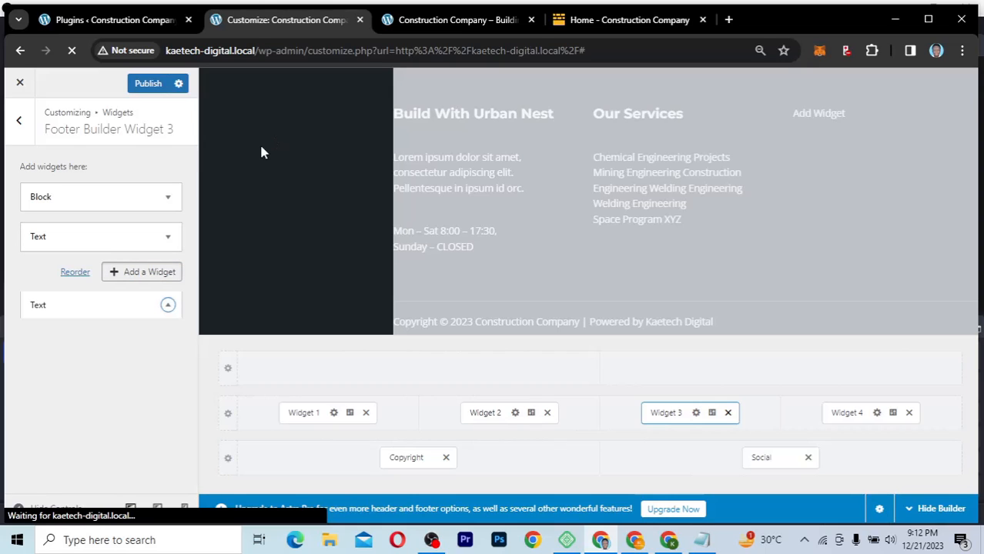
{"action": "left_click", "coordinate": [624, 21]}
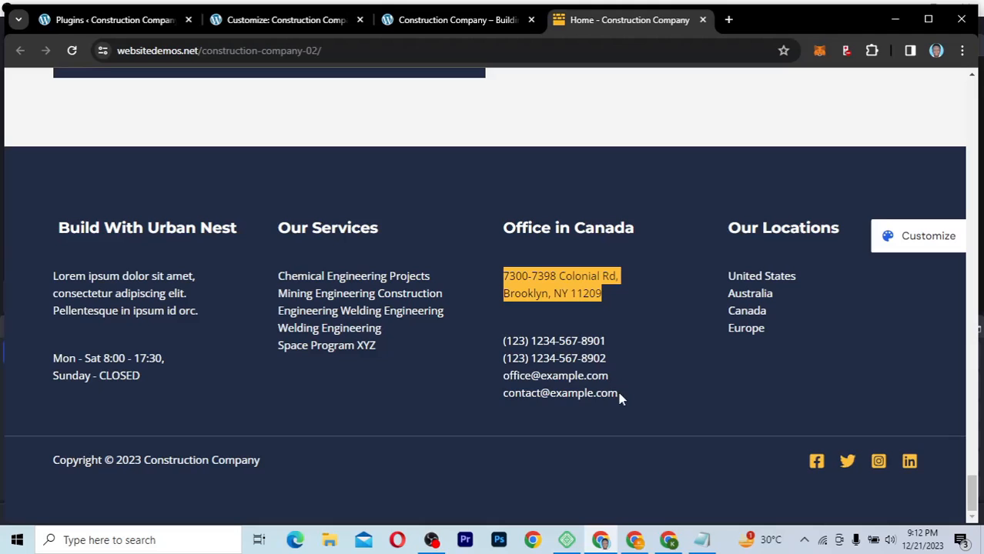
{"action": "left_click_drag", "start_coordinate": [621, 394], "coordinate": [498, 348]}
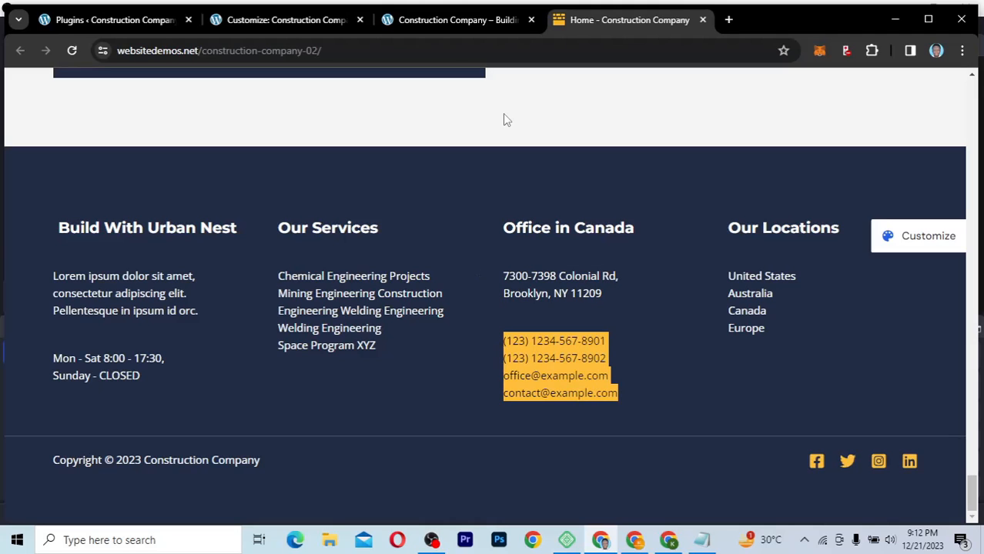
{"action": "left_click", "coordinate": [259, 22]}
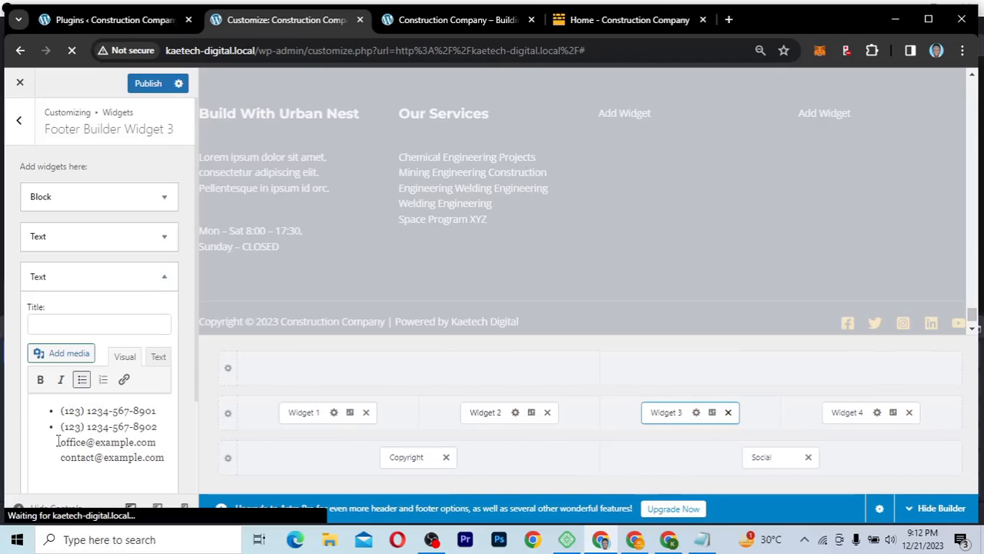
Step: Remove the bullets and blank lines from the pasted contact details, keeping one entry per line, and publish the changes
{"action": "left_click", "coordinate": [82, 380]}
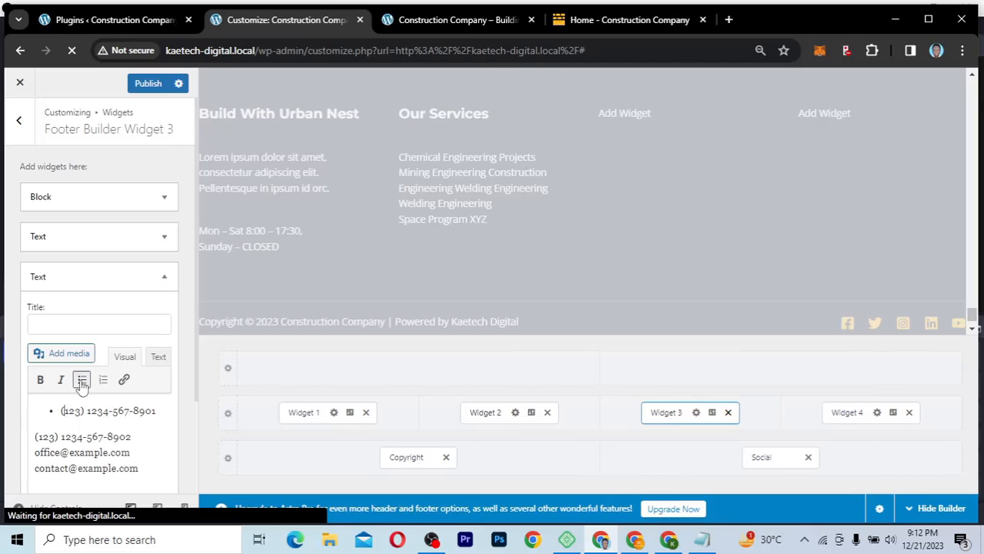
{"action": "left_click", "coordinate": [82, 379]}
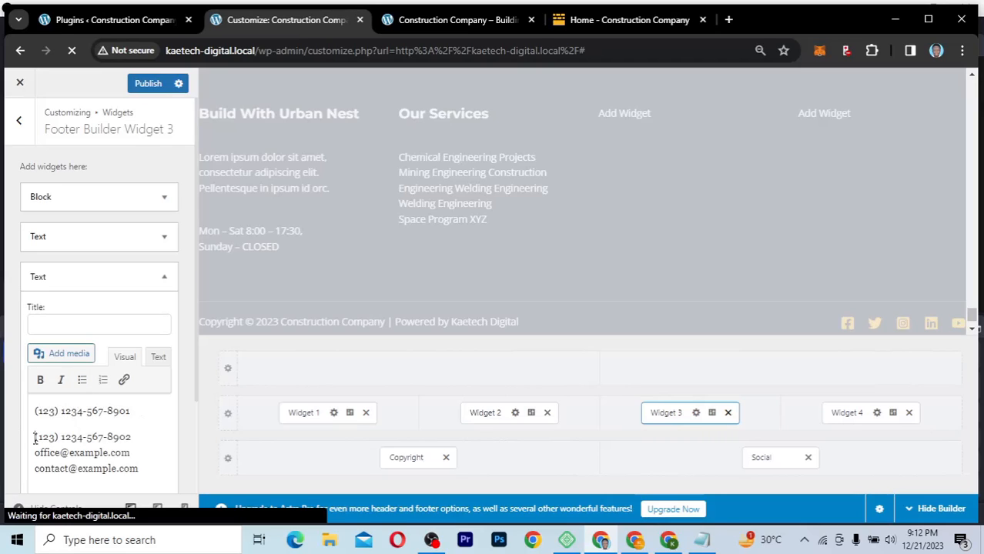
{"action": "left_click", "coordinate": [35, 438]}
{"action": "key", "text": "BackSpace"}
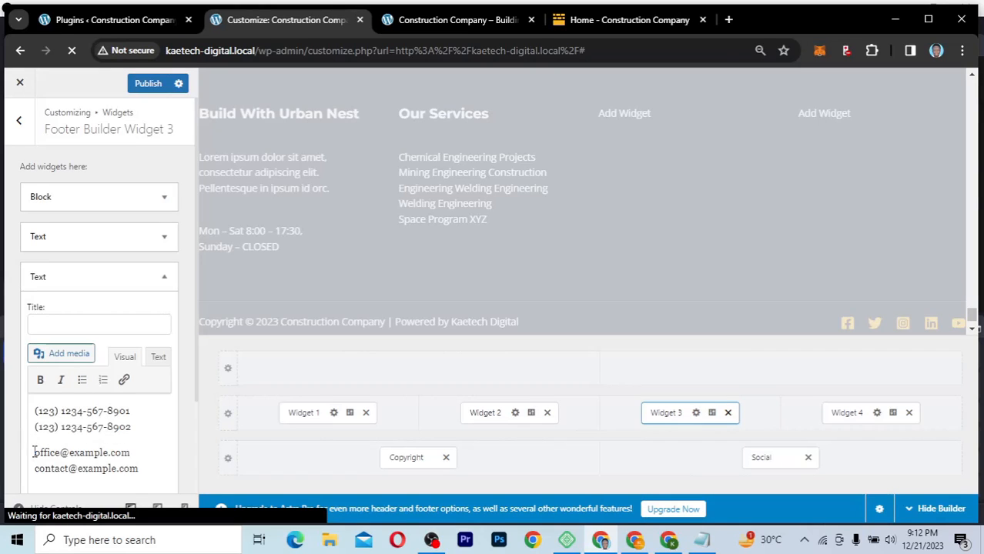
{"action": "left_click", "coordinate": [34, 452]}
{"action": "key", "text": "BackSpace"}
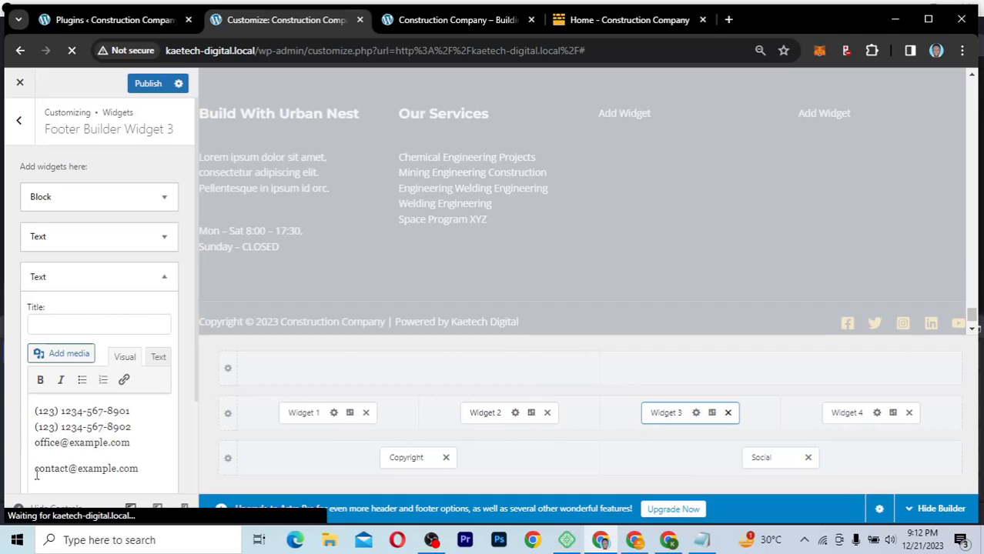
{"action": "left_click", "coordinate": [33, 469]}
{"action": "key", "text": "BackSpace"}
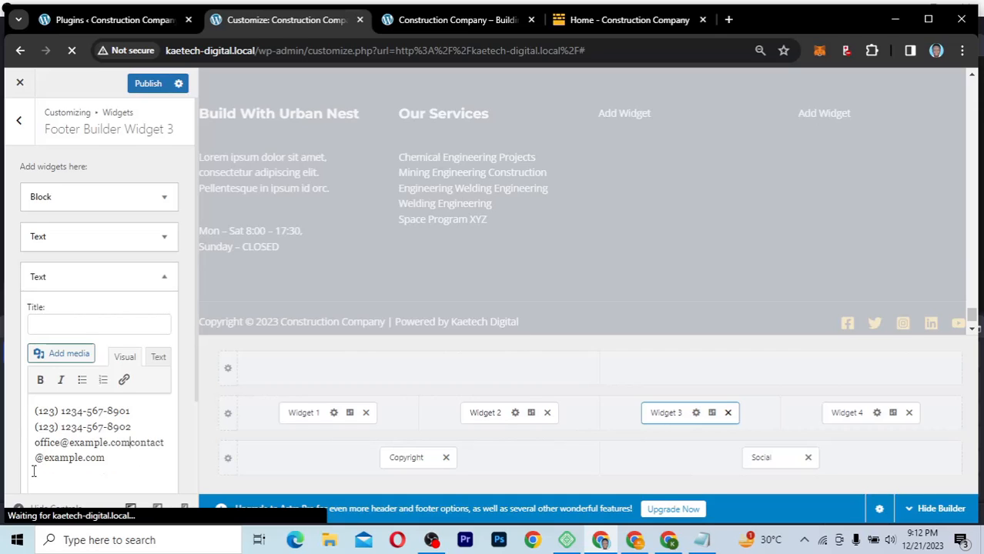
{"action": "key", "text": "shift+Return"}
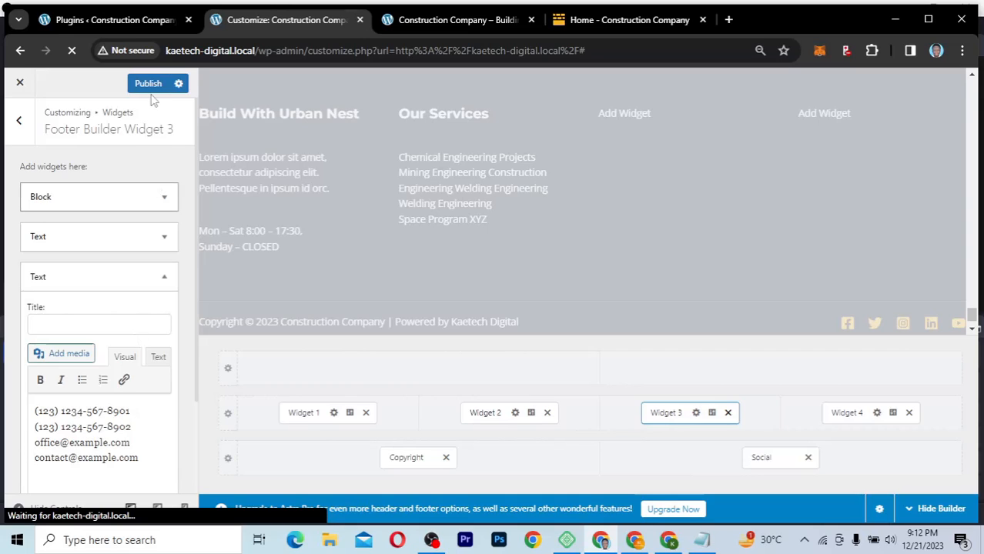
{"action": "left_click", "coordinate": [150, 86]}
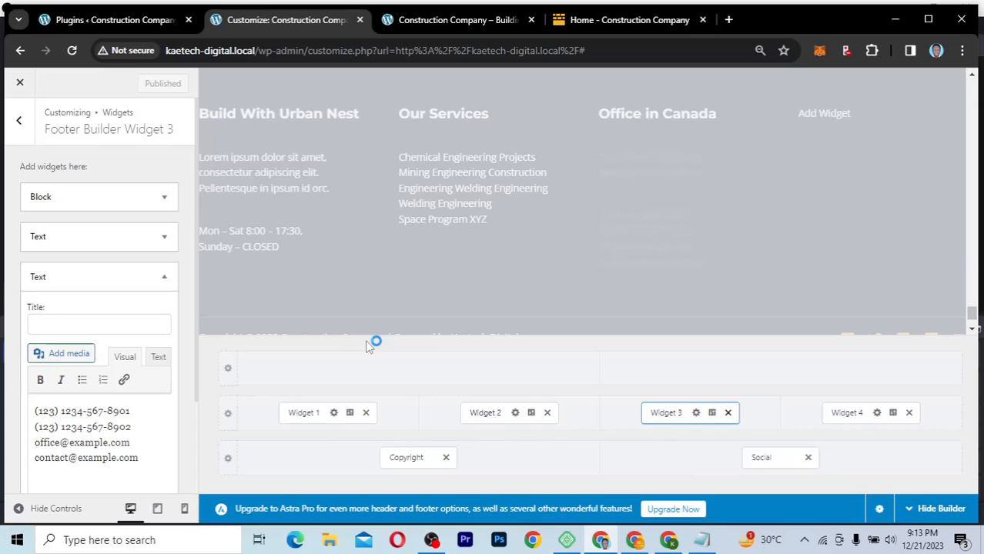
{"action": "left_click", "coordinate": [164, 280]}
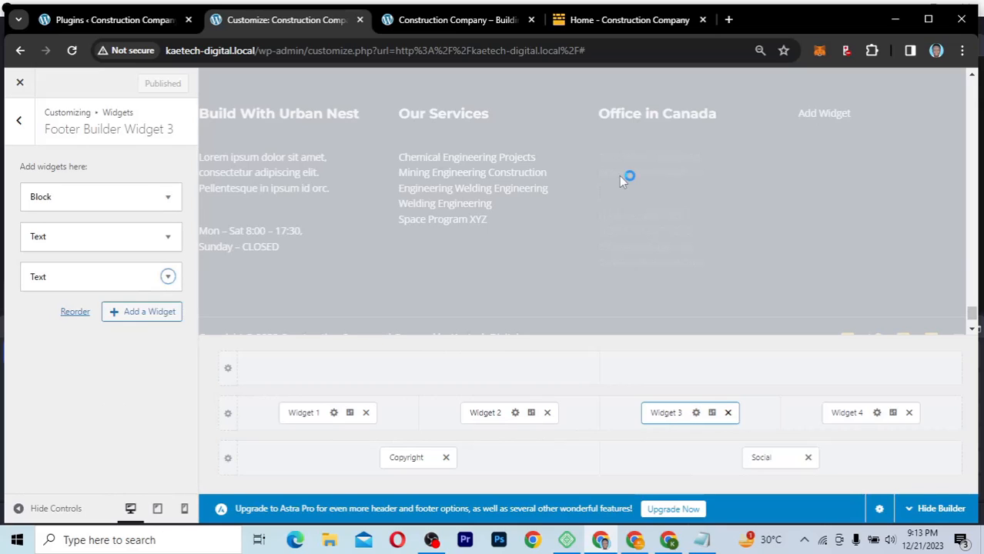
Step: Set the content color of footer Widget 3 to white in its design settings
{"action": "left_click", "coordinate": [712, 414]}
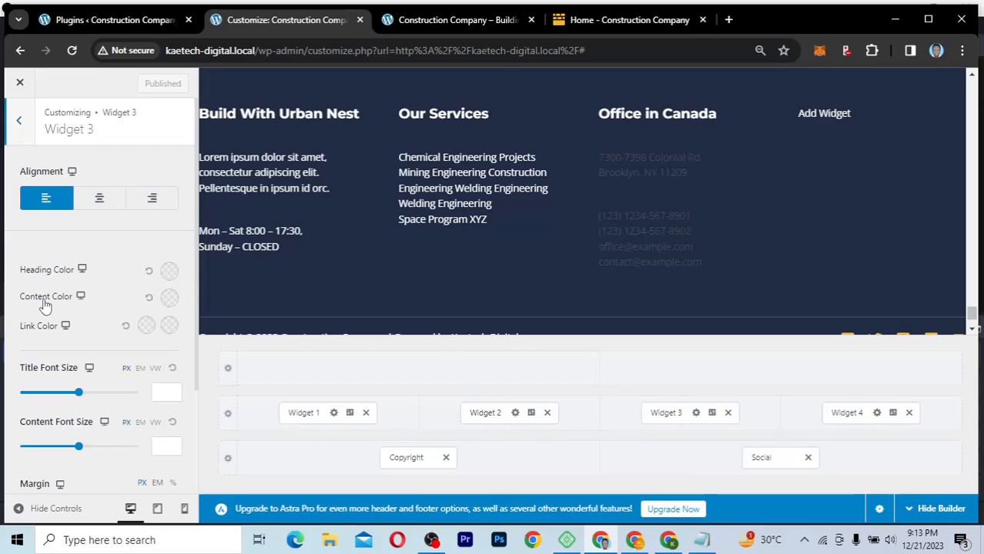
{"action": "left_click", "coordinate": [168, 299]}
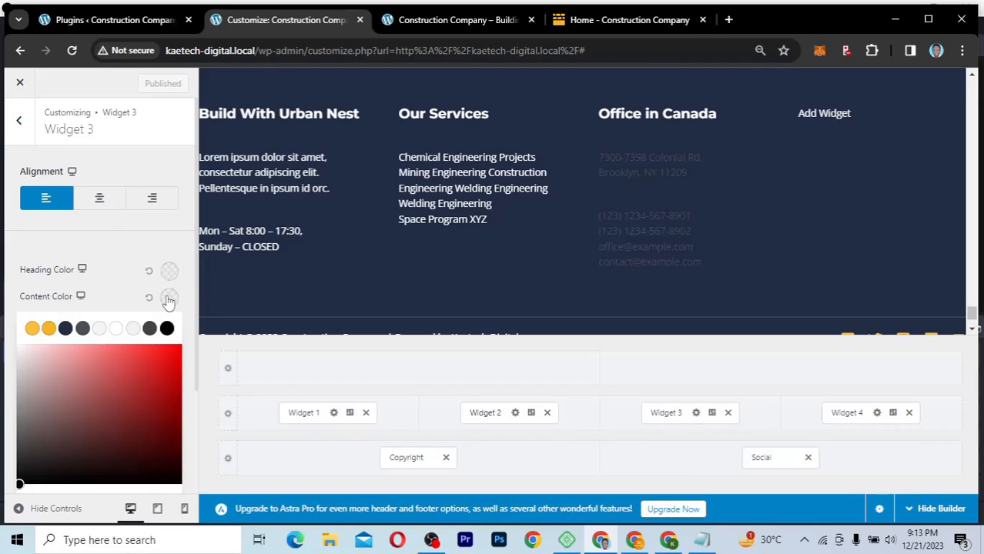
{"action": "left_click", "coordinate": [115, 329]}
{"action": "left_click", "coordinate": [114, 301]}
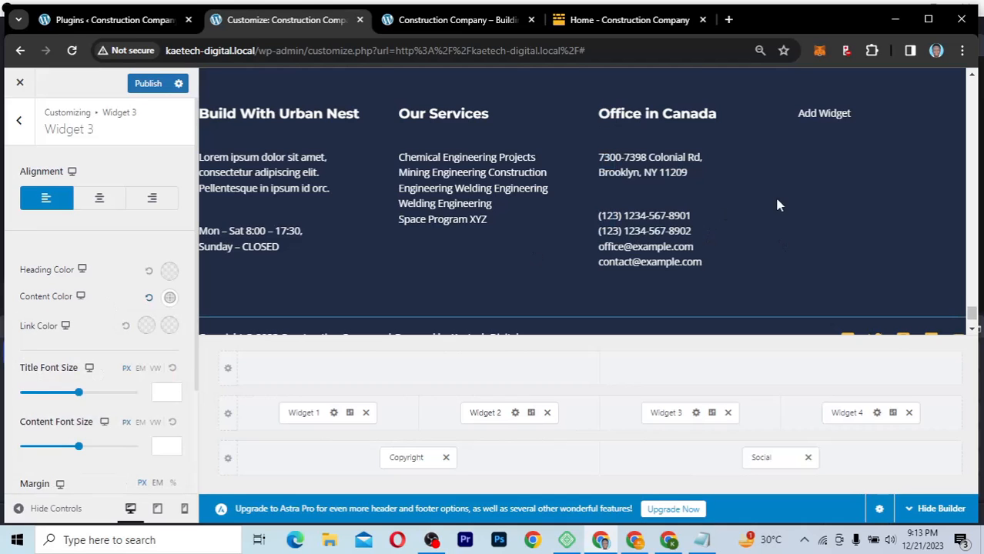
Step: Check the demo footer's fourth column, then copy the heading Block's entire HTML from Footer Builder Widget 3 and collapse the block
{"action": "left_click", "coordinate": [637, 24]}
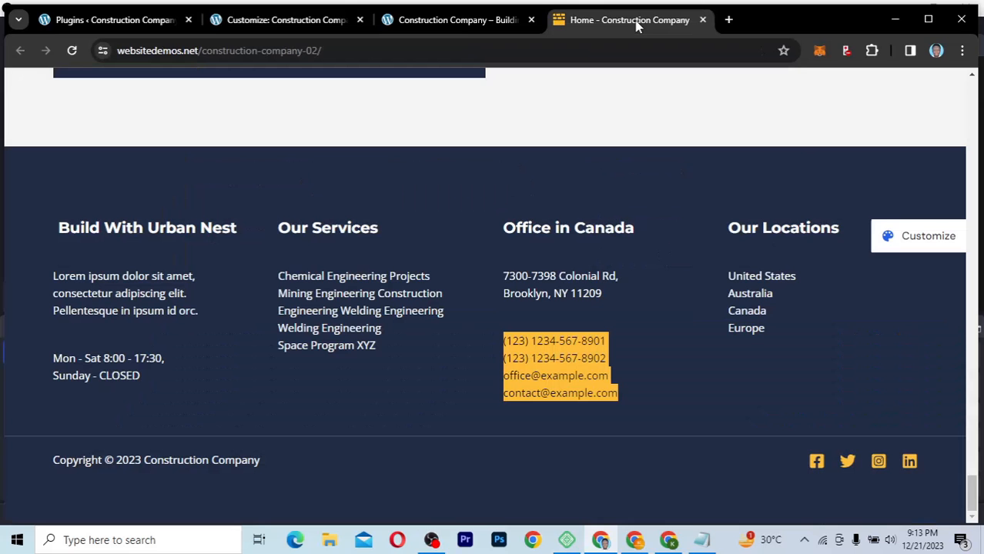
{"action": "left_click", "coordinate": [716, 276]}
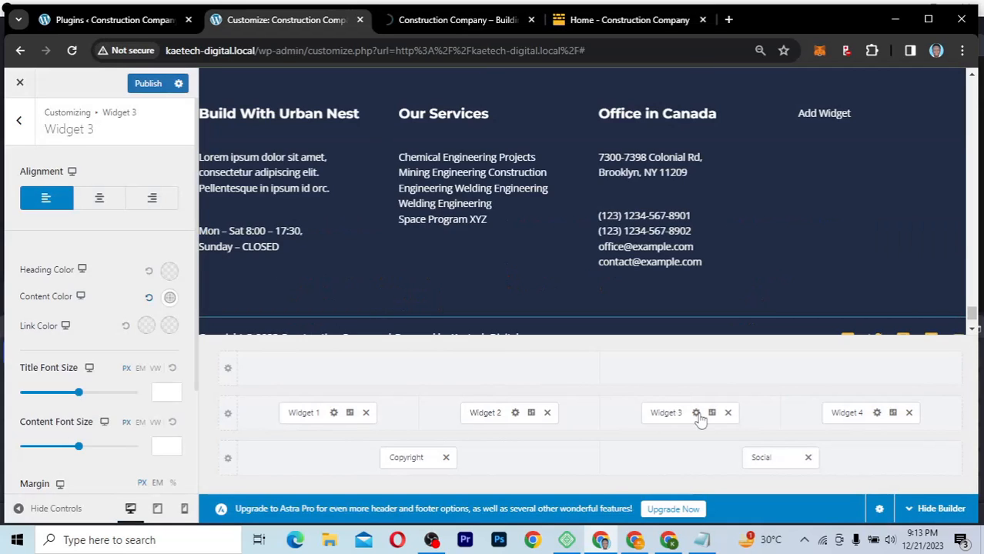
{"action": "left_click", "coordinate": [697, 414]}
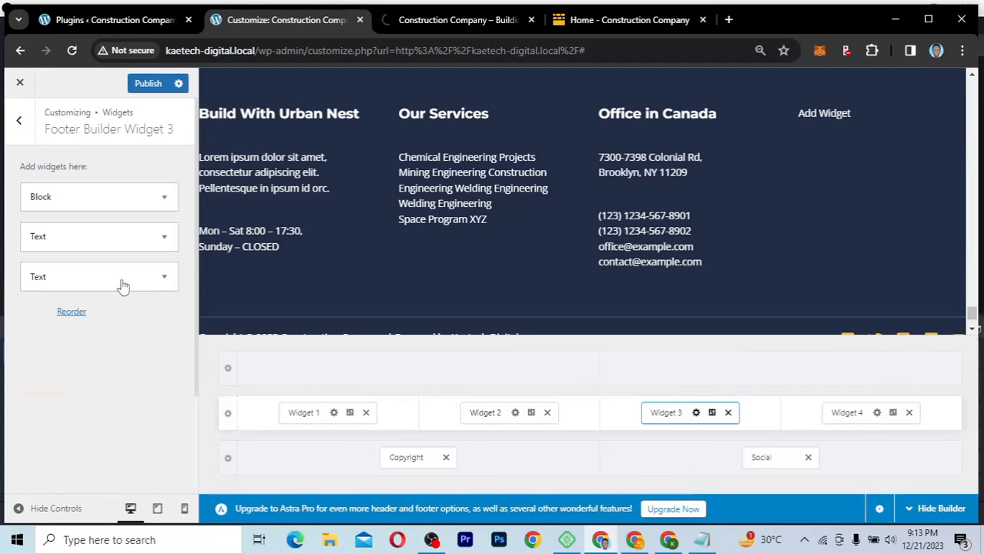
{"action": "left_click", "coordinate": [164, 198]}
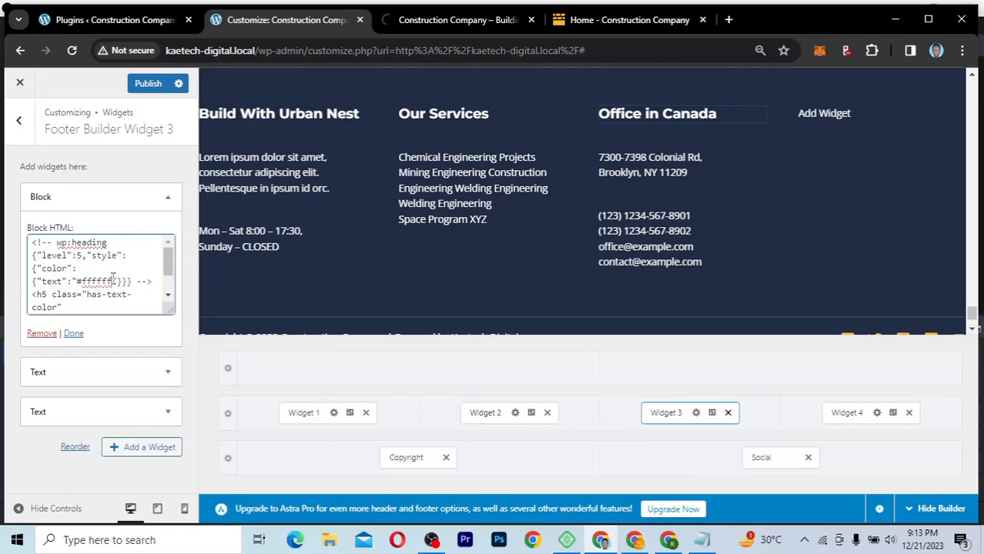
{"action": "key", "text": "ctrl+a"}
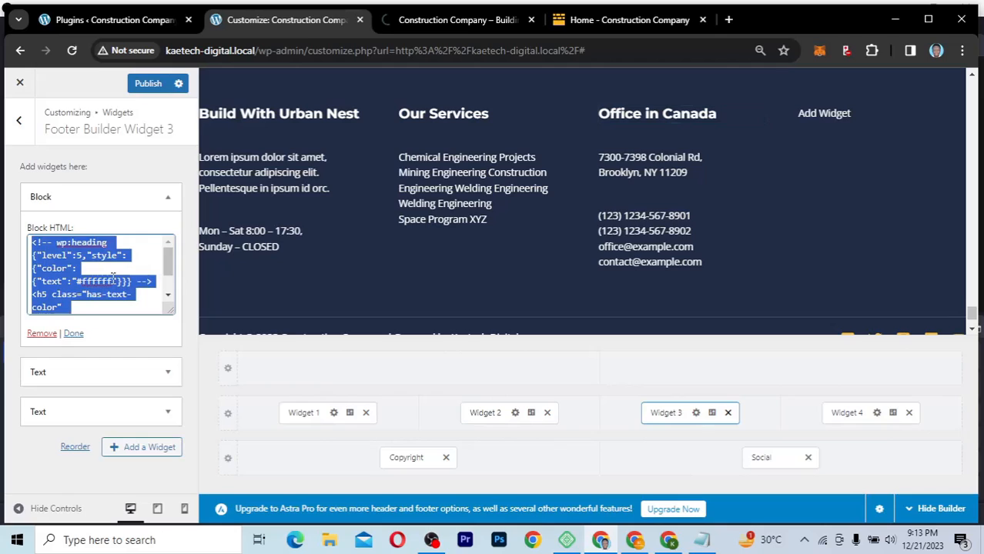
{"action": "left_click", "coordinate": [170, 201]}
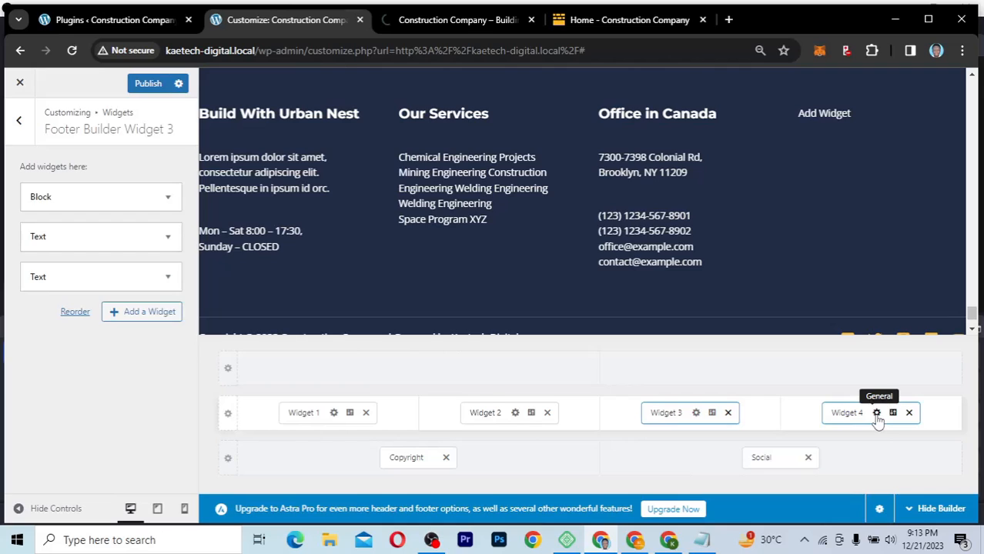
Step: Add a Block widget to Footer Builder Widget 4 and paste the copied heading HTML into it
{"action": "left_click", "coordinate": [877, 413]}
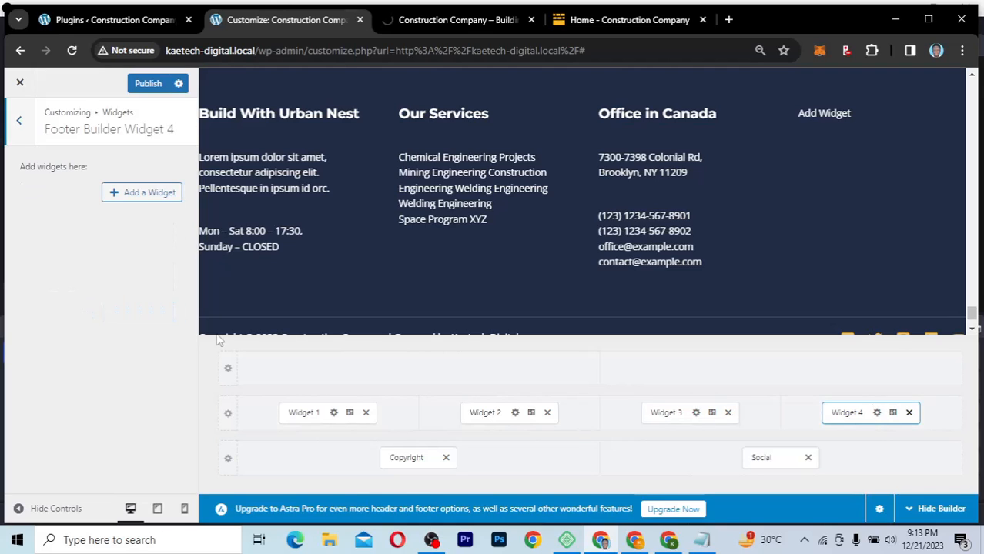
{"action": "left_click", "coordinate": [144, 194]}
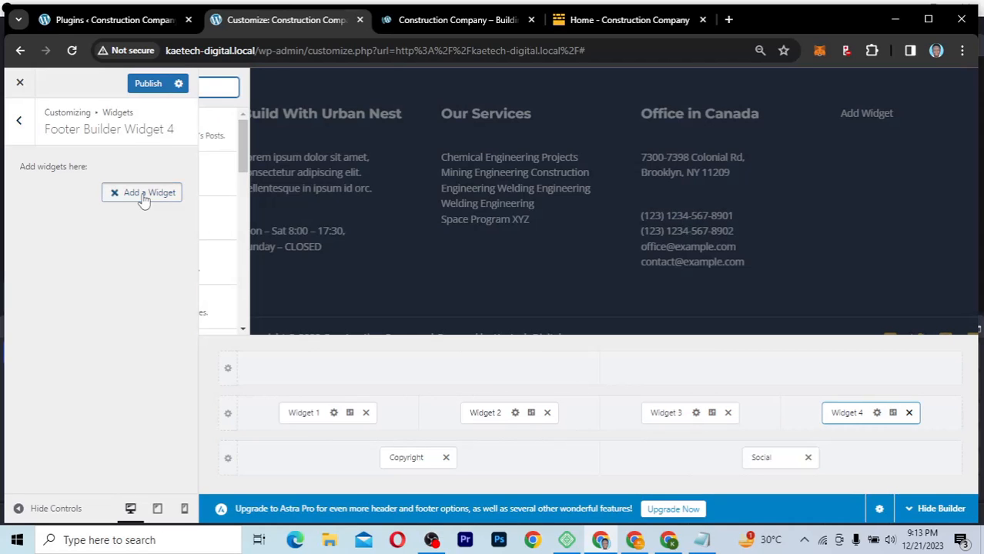
{"action": "type", "text": "block"}
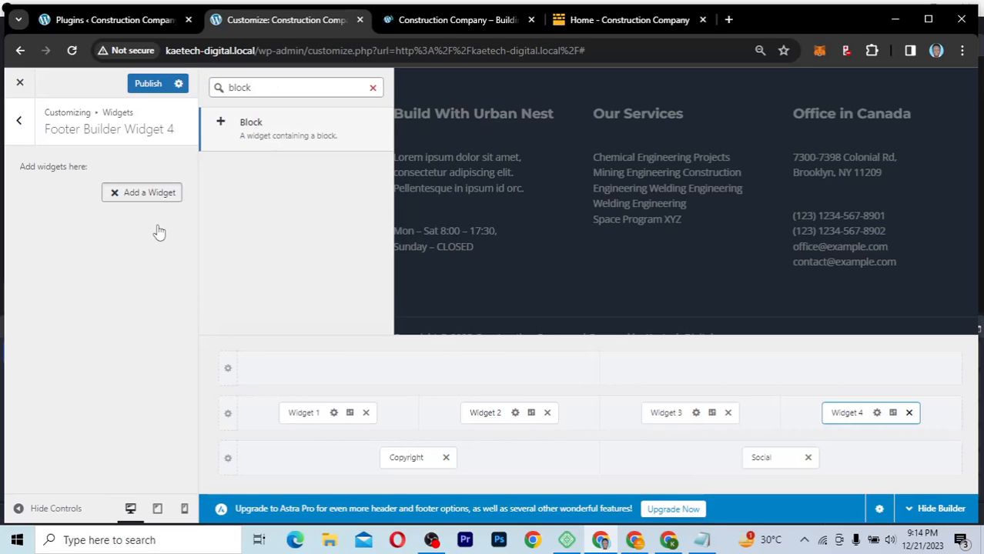
{"action": "key", "text": "ctrl+v"}
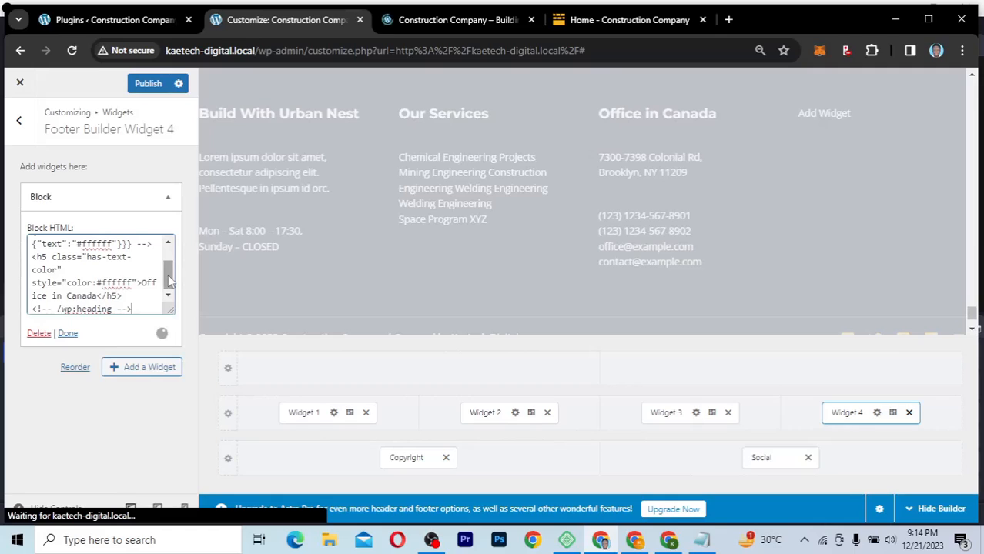
{"action": "left_click_drag", "start_coordinate": [168, 260], "coordinate": [167, 300]}
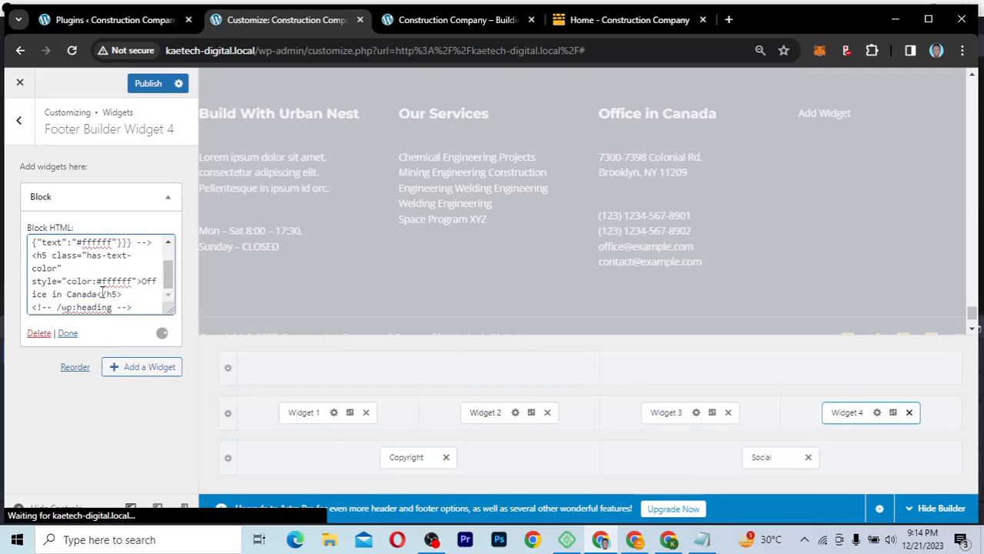
Step: Replace the "Office in Canada" heading text in Widget 4's block HTML with the demo's "Our Locations" and collapse the block
{"action": "left_click", "coordinate": [631, 26]}
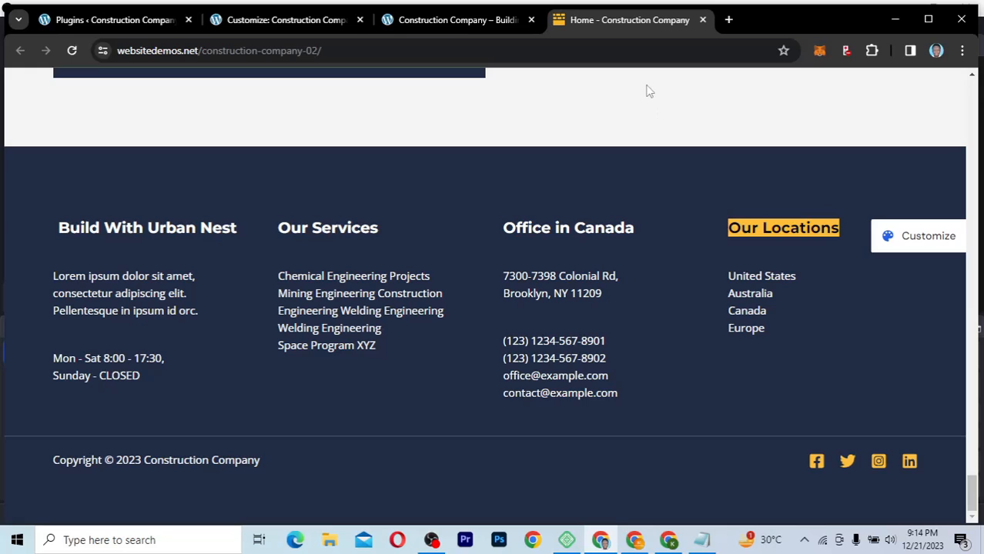
{"action": "left_click", "coordinate": [350, 22]}
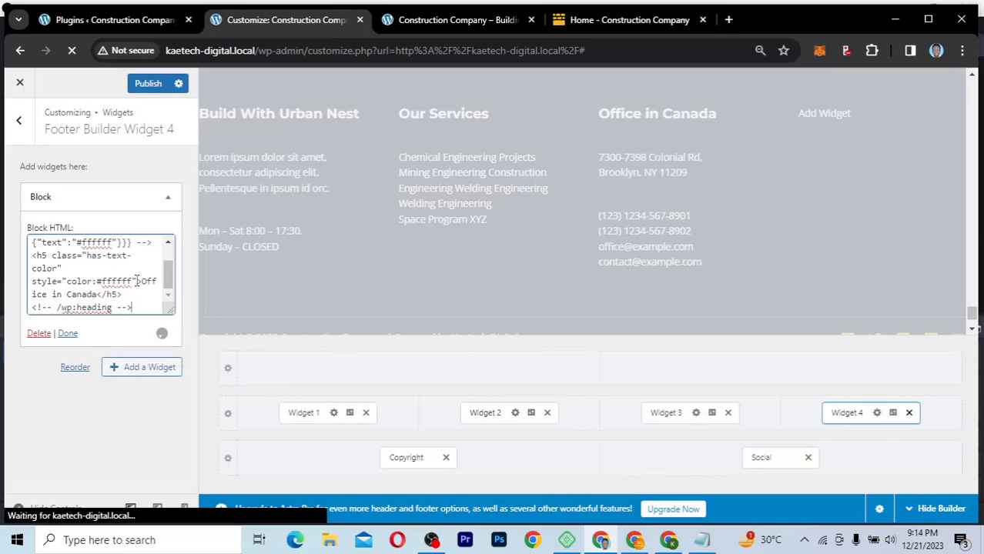
{"action": "left_click_drag", "start_coordinate": [141, 284], "coordinate": [98, 296]}
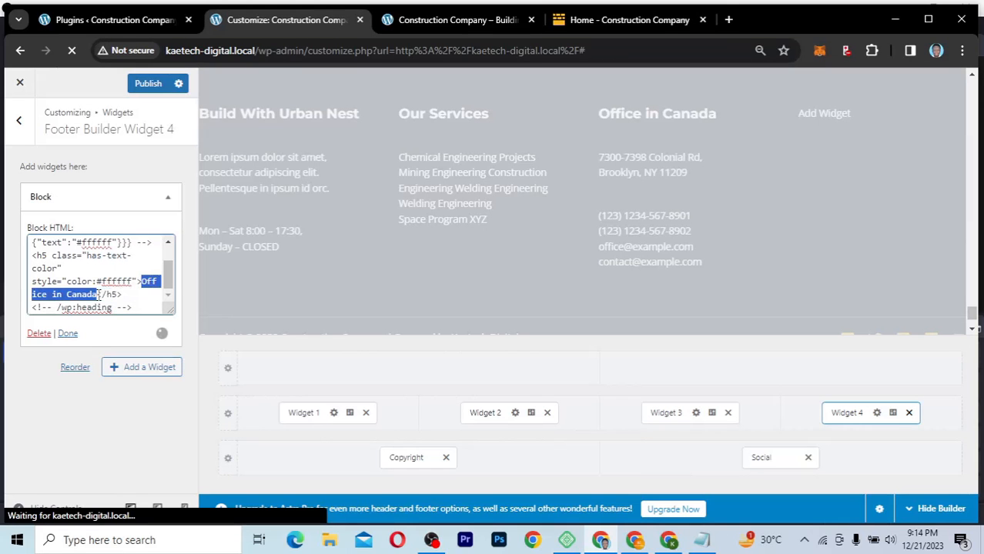
{"action": "type", "text": "Our Locations"}
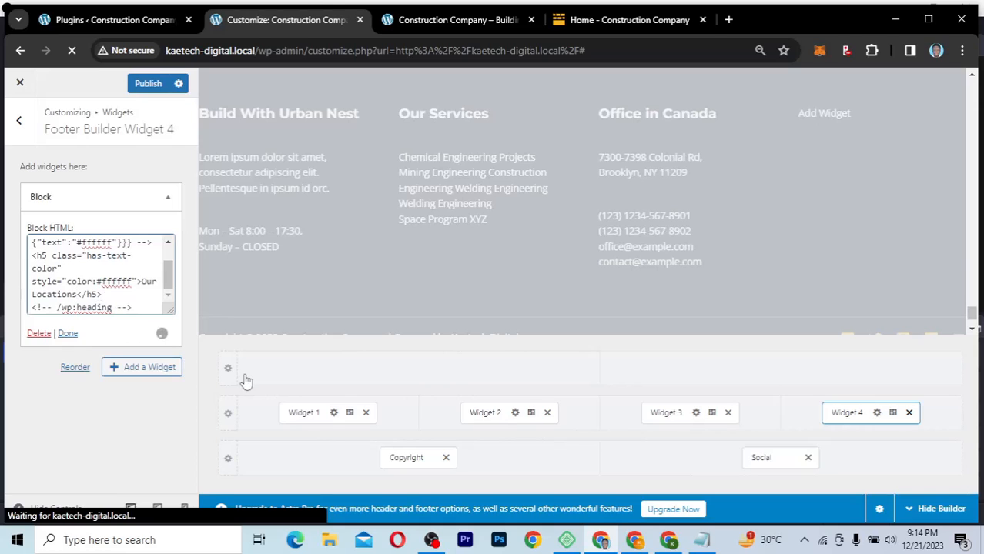
{"action": "left_click", "coordinate": [68, 334]}
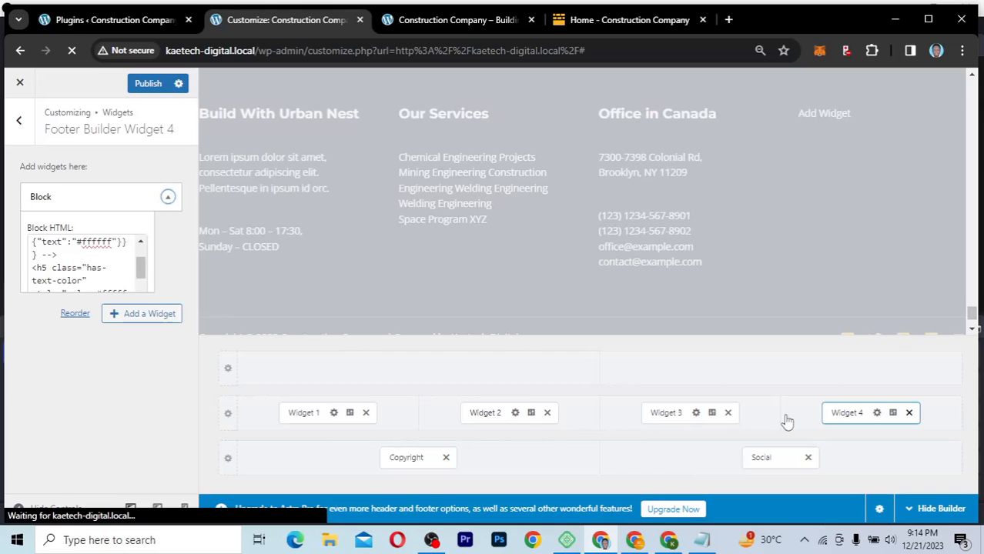
Step: Add a Text widget to Footer Builder Widget 4 with the demo's locations United States, Australia, Canada and Europe, publish, and collapse it
{"action": "left_click", "coordinate": [616, 29]}
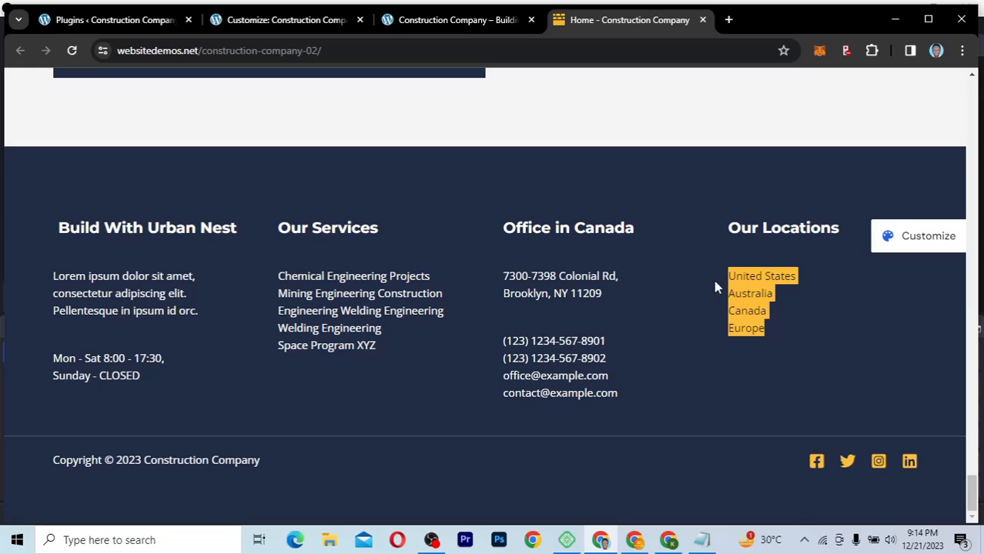
{"action": "left_click", "coordinate": [300, 18]}
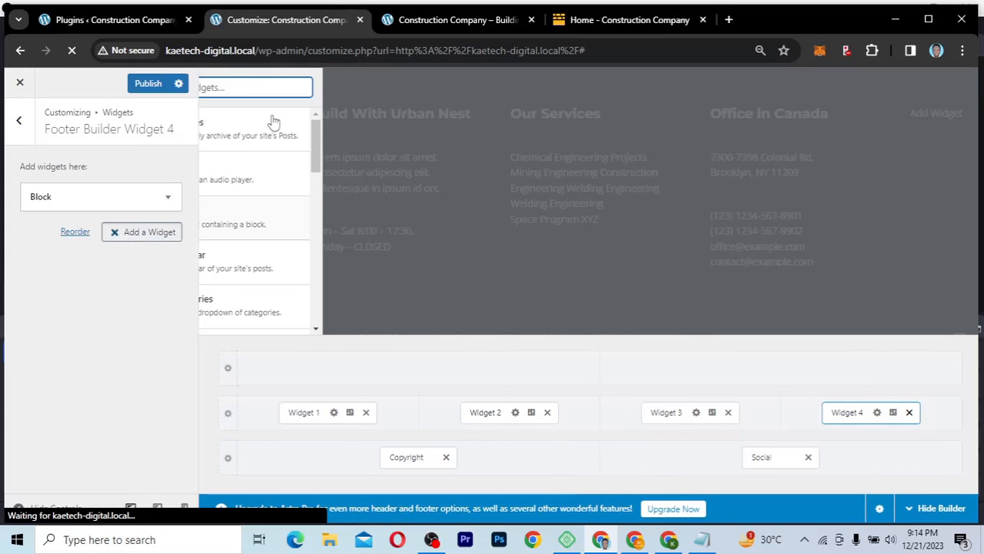
{"action": "type", "text": "text"}
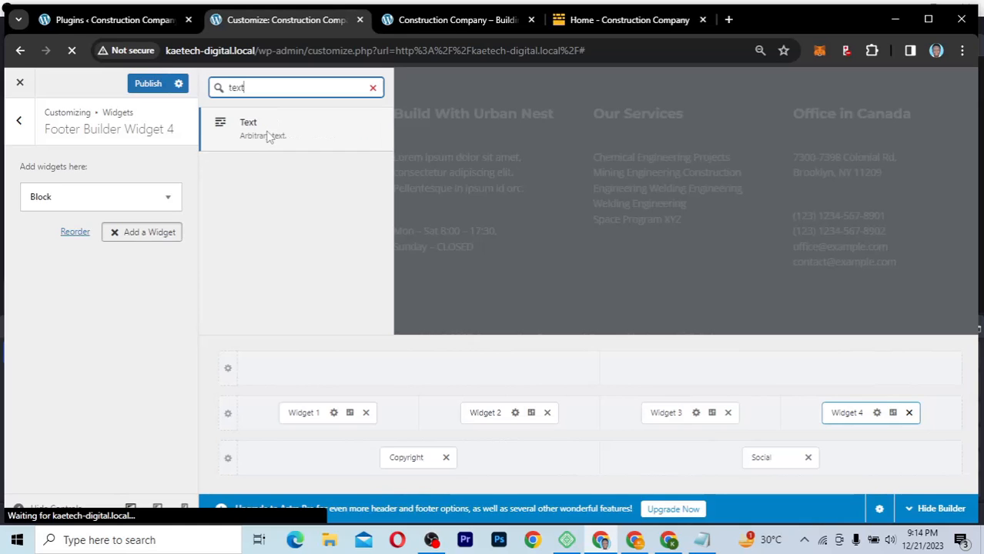
{"action": "left_click", "coordinate": [268, 135]}
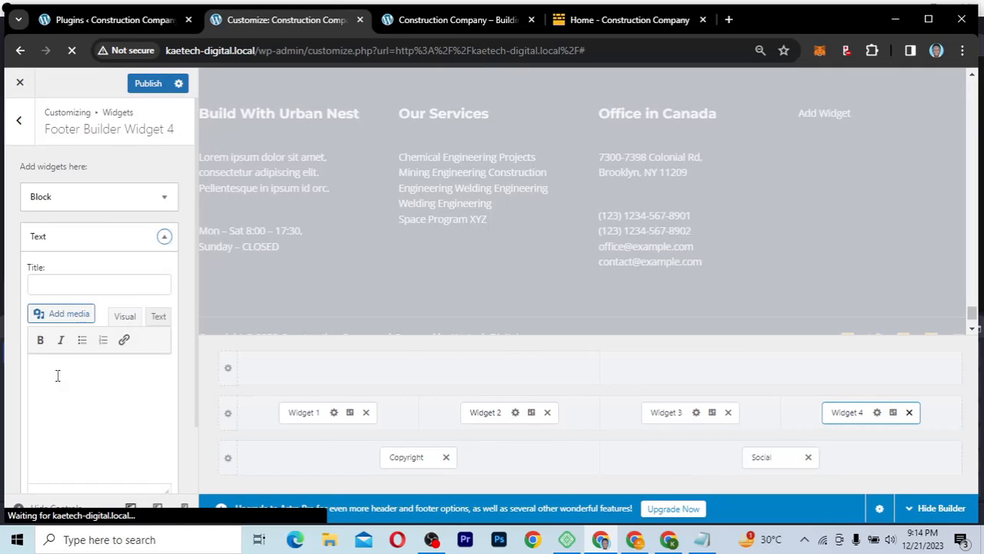
{"action": "left_click", "coordinate": [57, 373]}
{"action": "type", "text": "United States Australia Canada Europe"}
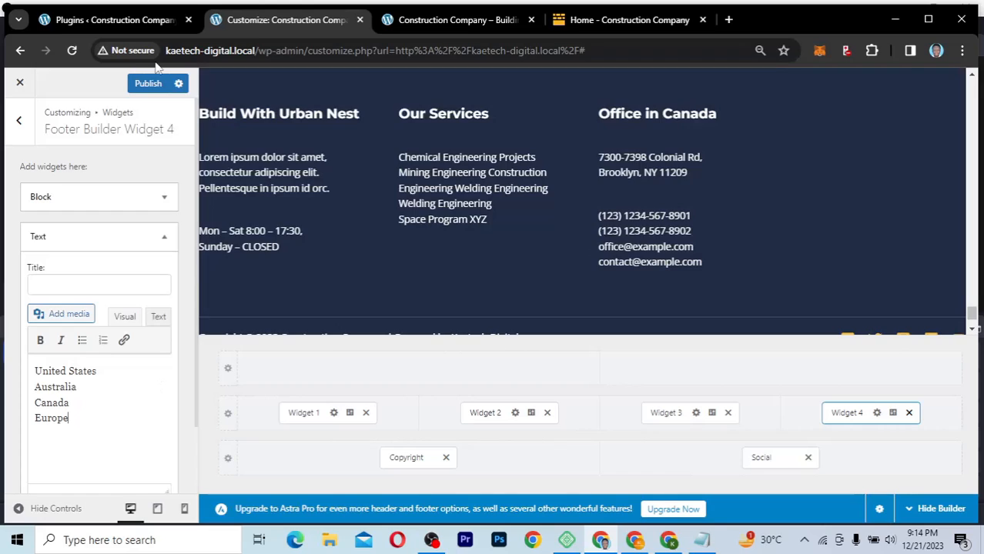
{"action": "left_click", "coordinate": [148, 84]}
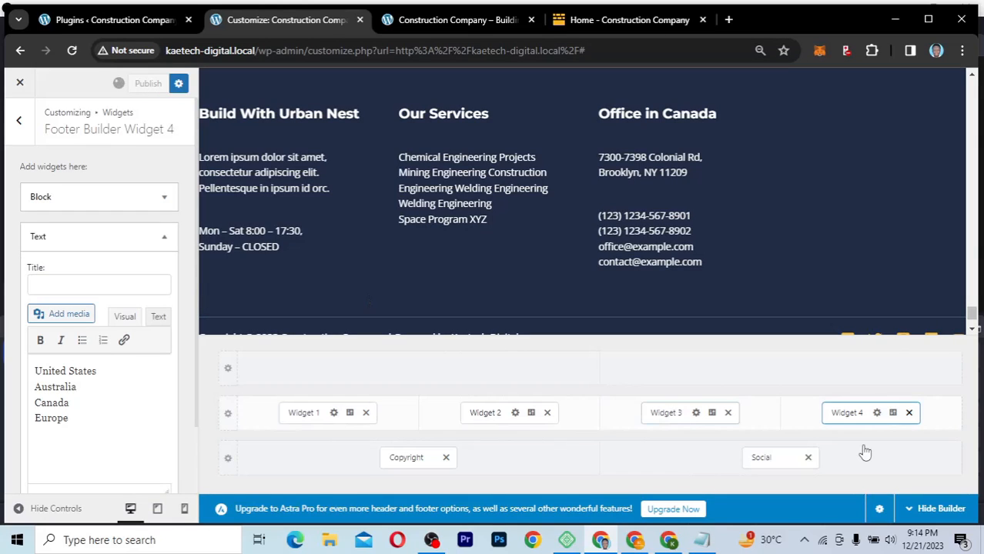
{"action": "left_click", "coordinate": [165, 239]}
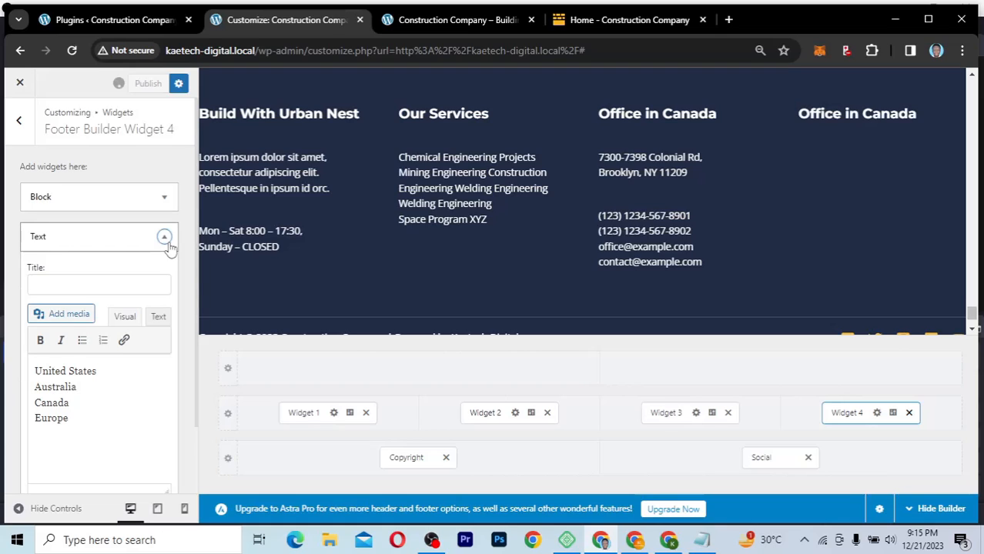
{"action": "left_click", "coordinate": [165, 239]}
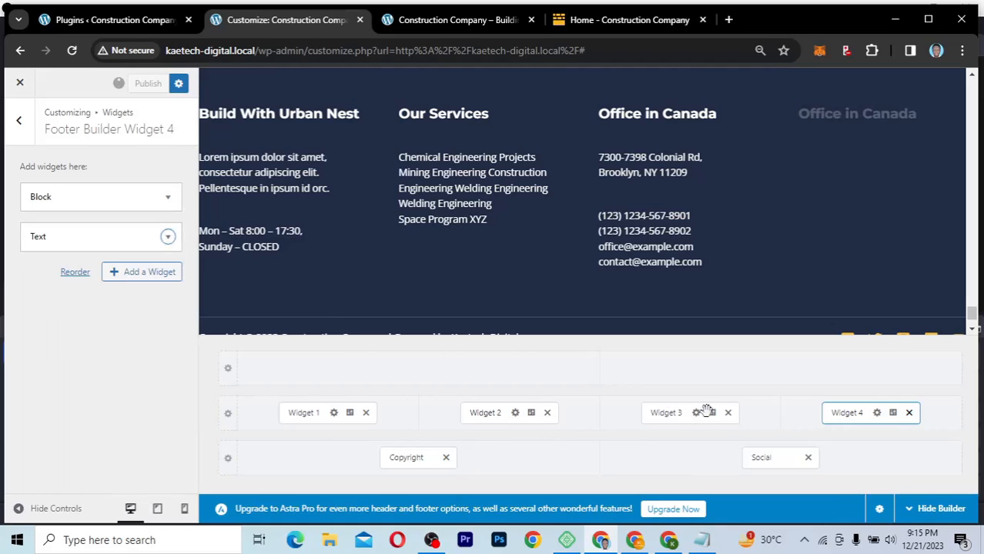
Step: Set the content color of footer Widget 4 to white in its design settings
{"action": "left_click", "coordinate": [893, 415]}
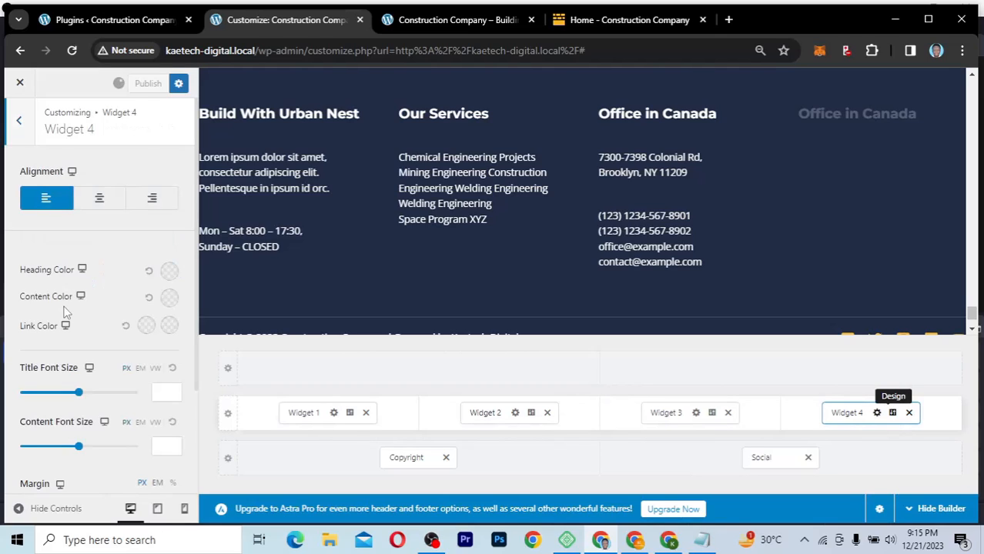
{"action": "left_click", "coordinate": [169, 298]}
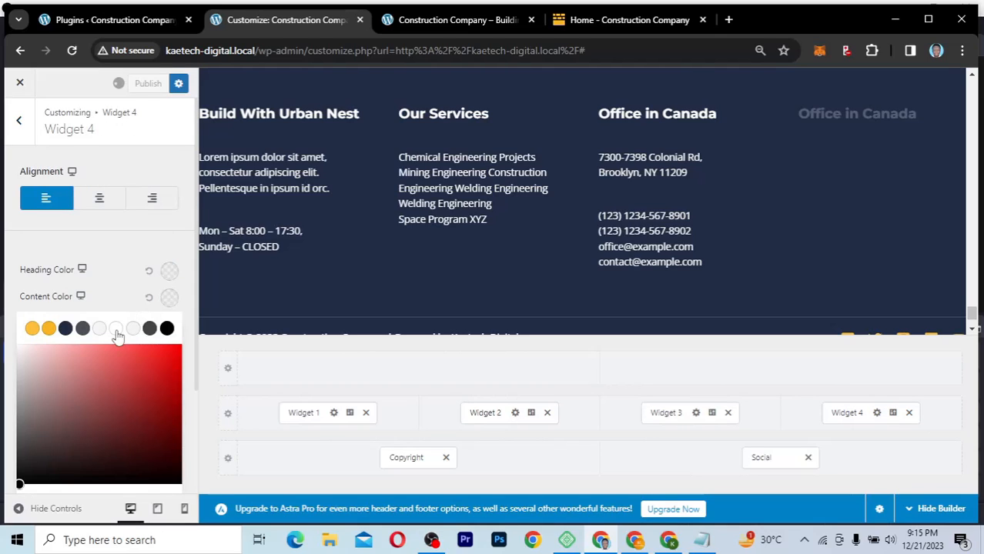
{"action": "left_click", "coordinate": [116, 328]}
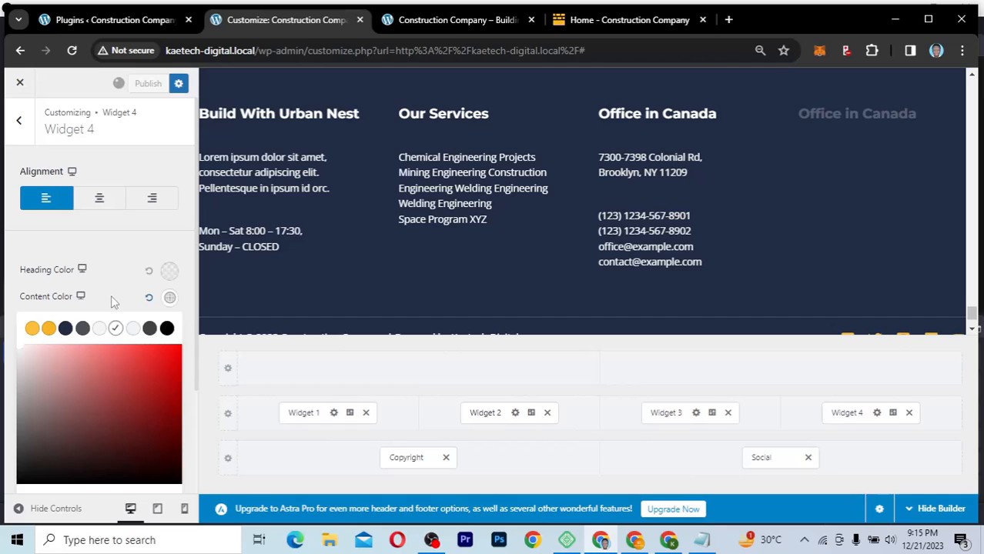
{"action": "left_click", "coordinate": [111, 296]}
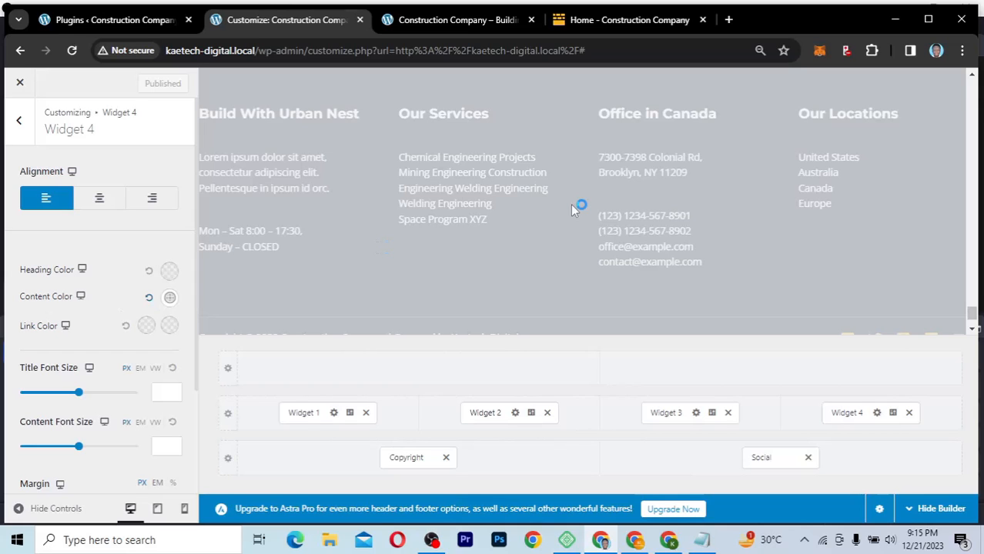
Step: Reload the local site's home page and review the four footer columns and the copyright row
{"action": "left_click", "coordinate": [441, 23]}
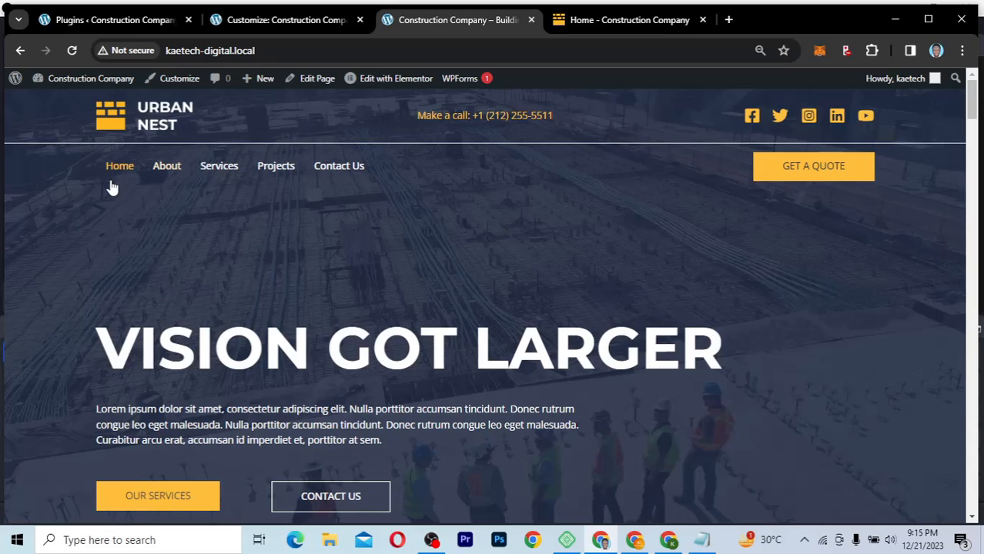
{"action": "left_click", "coordinate": [72, 50]}
{"action": "left_click_drag", "start_coordinate": [972, 92], "coordinate": [968, 251]}
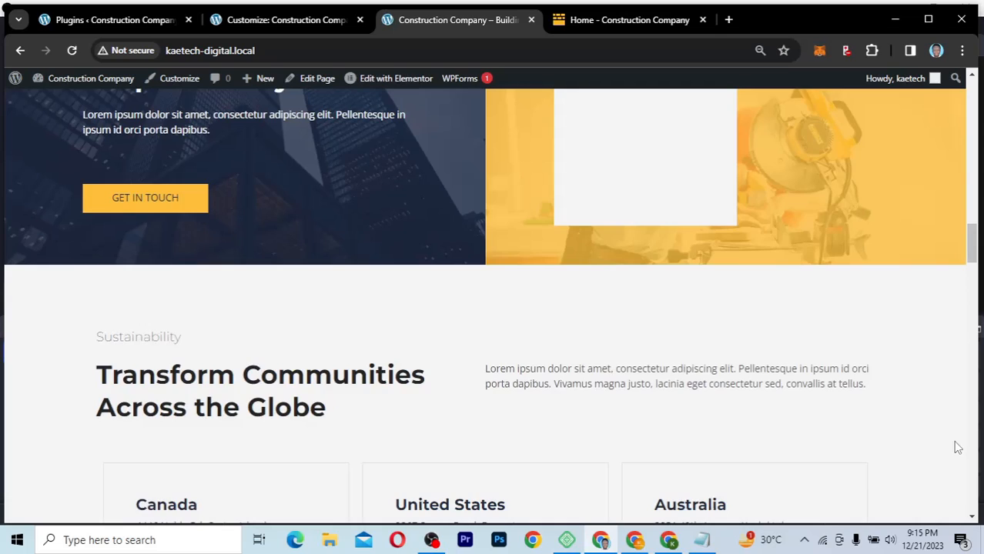
{"action": "left_click_drag", "start_coordinate": [954, 442], "coordinate": [953, 516]}
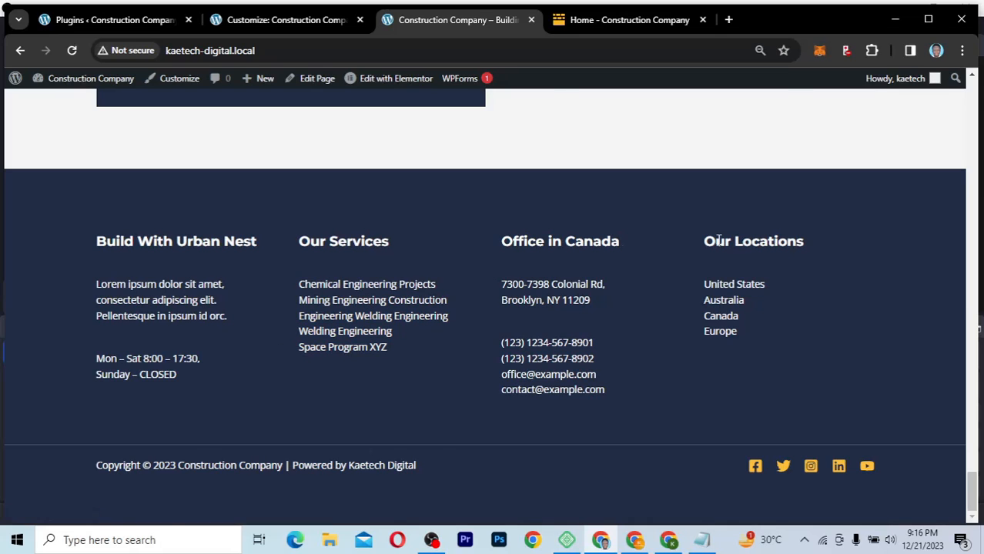
{"action": "scroll", "coordinate": [719, 241], "scroll_direction": "up", "scroll_amount": 4}
{"action": "scroll", "coordinate": [719, 240], "scroll_direction": "down", "scroll_amount": 3}
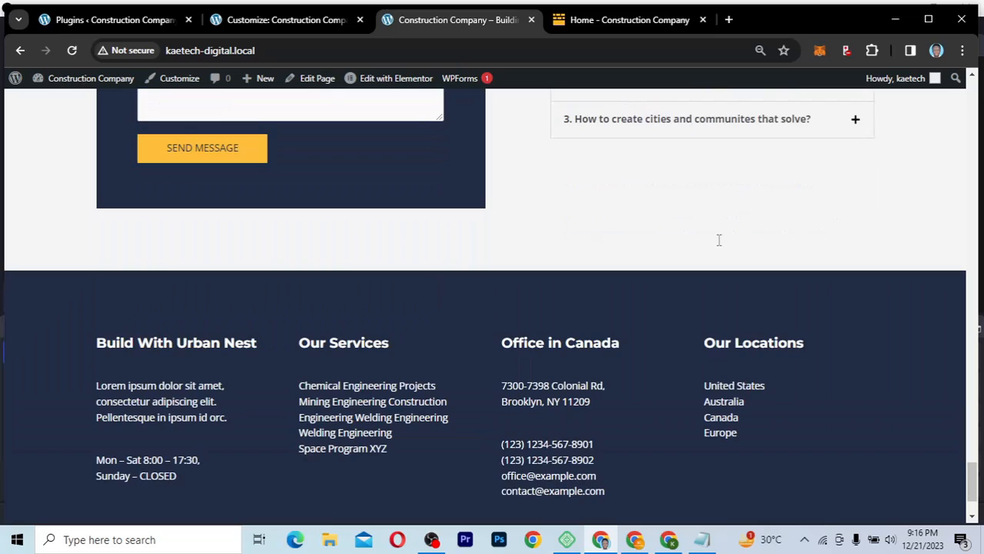
Step: Review the local home page from the footer up to the header and compare it with the Urban Nest demo page
{"action": "scroll", "coordinate": [718, 247], "scroll_direction": "up", "scroll_amount": 6}
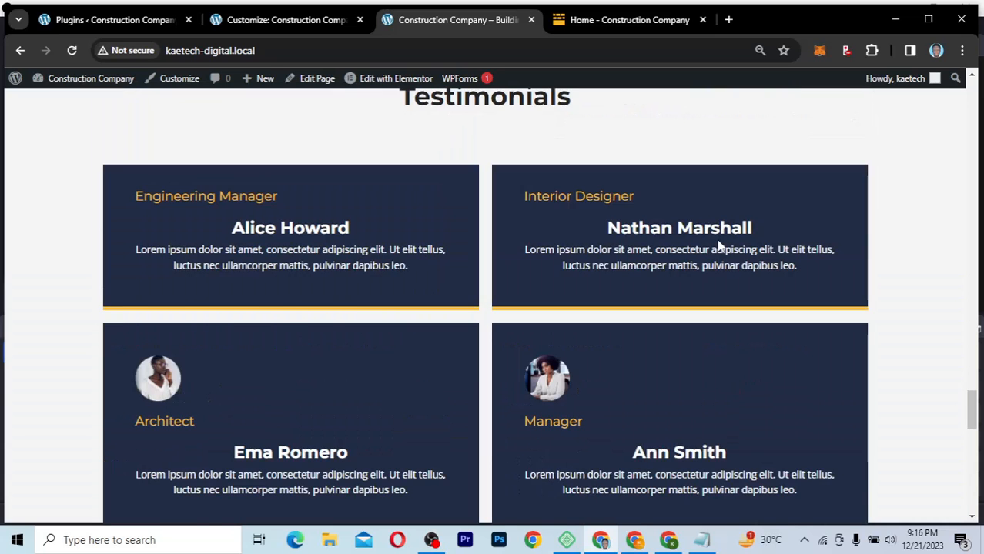
{"action": "scroll", "coordinate": [719, 247], "scroll_direction": "up", "scroll_amount": 5}
{"action": "scroll", "coordinate": [720, 245], "scroll_direction": "up", "scroll_amount": 5}
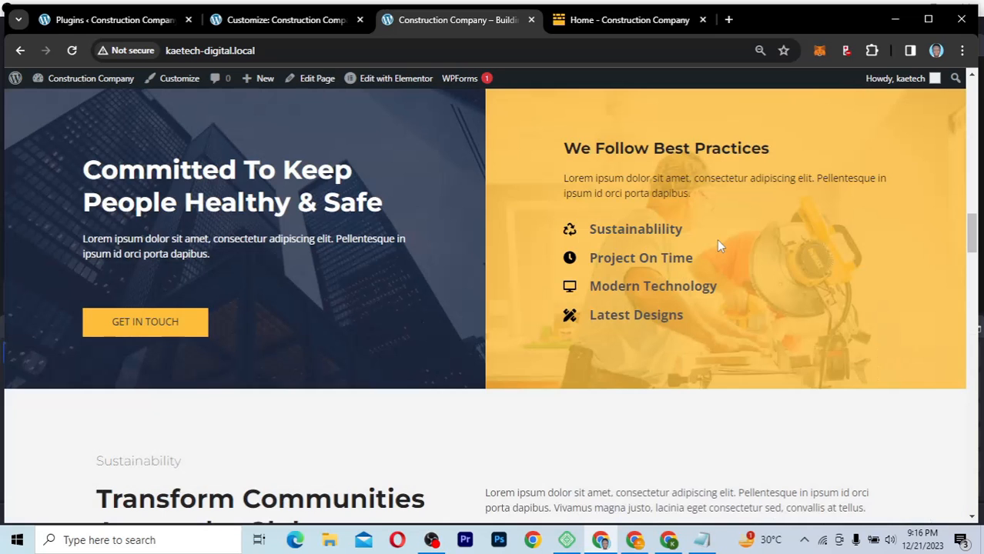
{"action": "scroll", "coordinate": [717, 245], "scroll_direction": "up", "scroll_amount": 10}
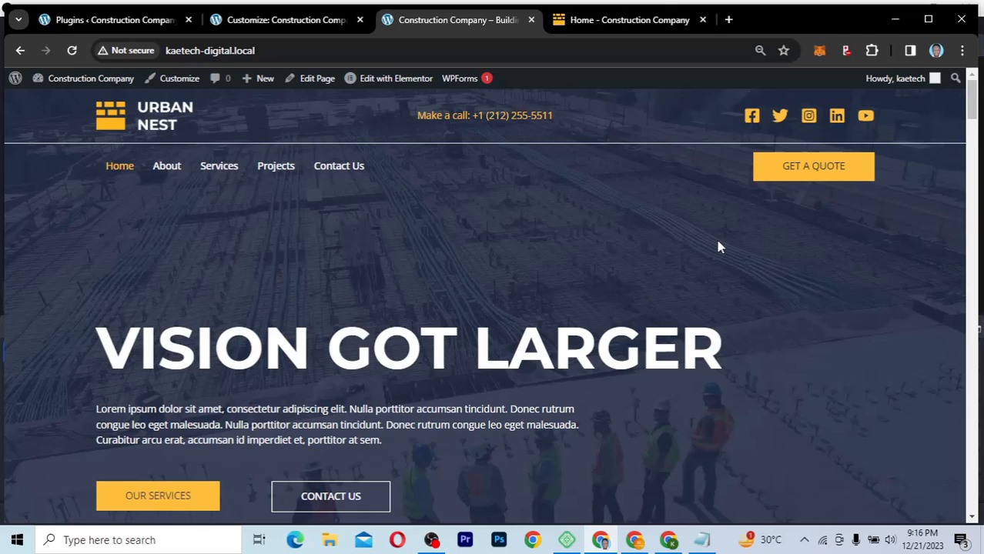
{"action": "left_click", "coordinate": [672, 21]}
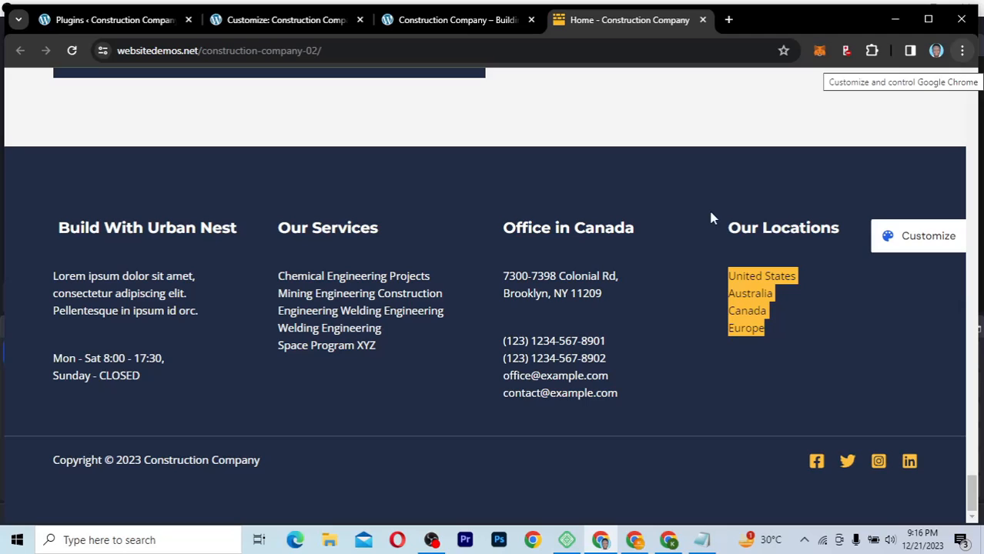
{"action": "scroll", "coordinate": [693, 181], "scroll_direction": "up", "scroll_amount": 5}
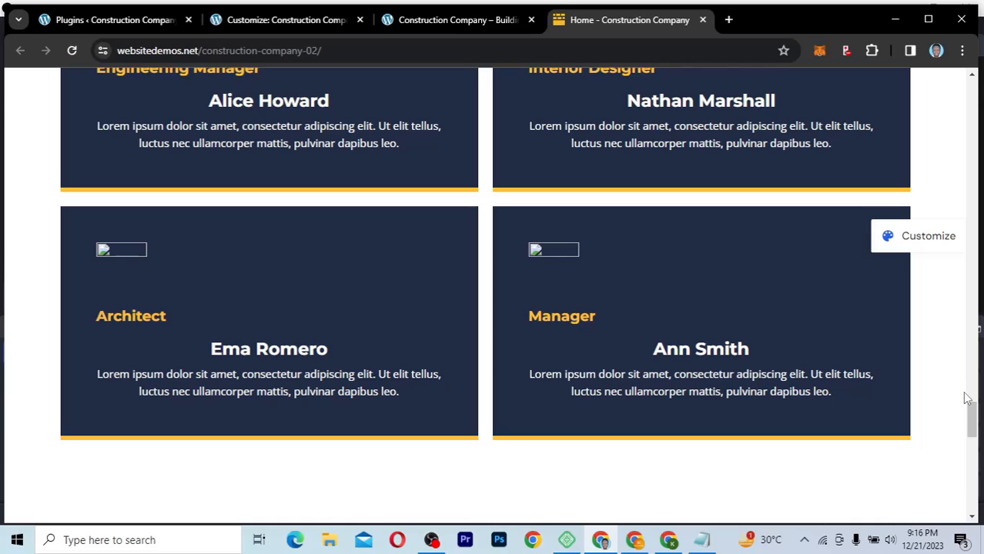
{"action": "left_click", "coordinate": [968, 84]}
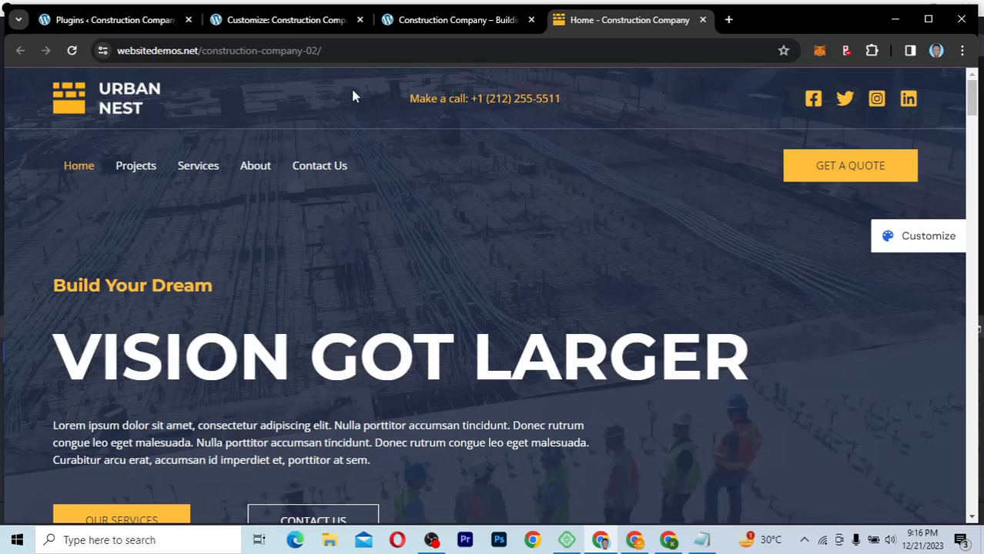
Step: Return to the site customizer, leave the Widget 4 settings for the main customization options, and open the Footer Builder
{"action": "left_click", "coordinate": [292, 23]}
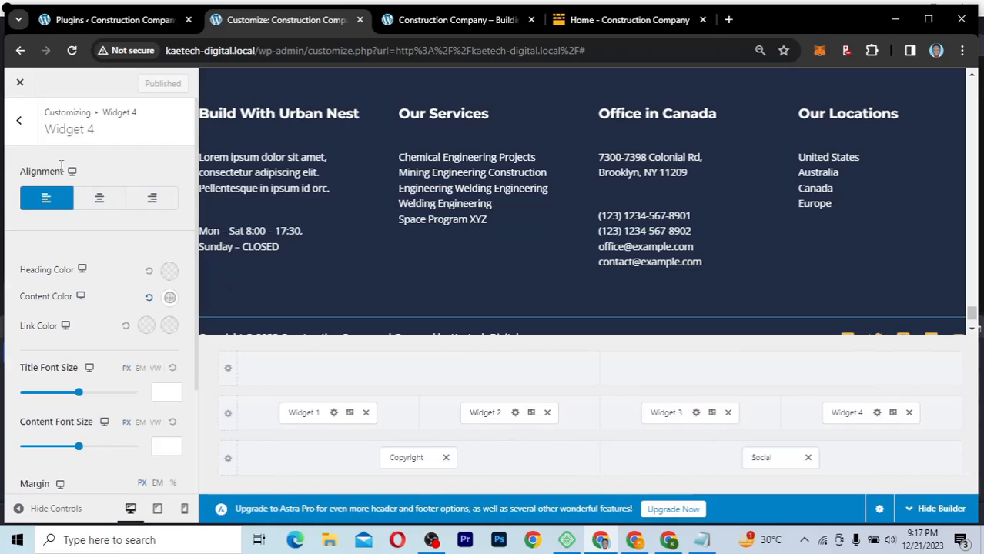
{"action": "left_click", "coordinate": [22, 123]}
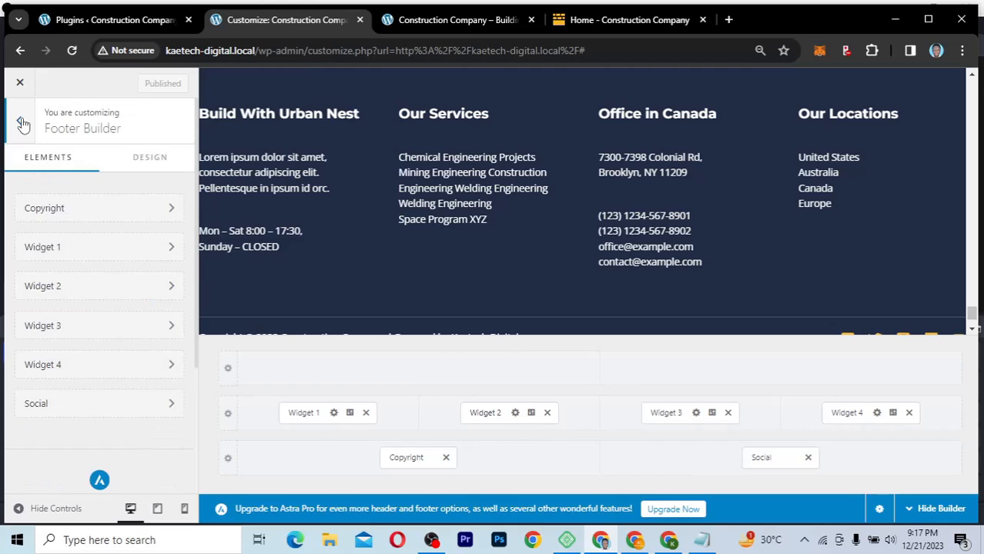
{"action": "left_click", "coordinate": [22, 123]}
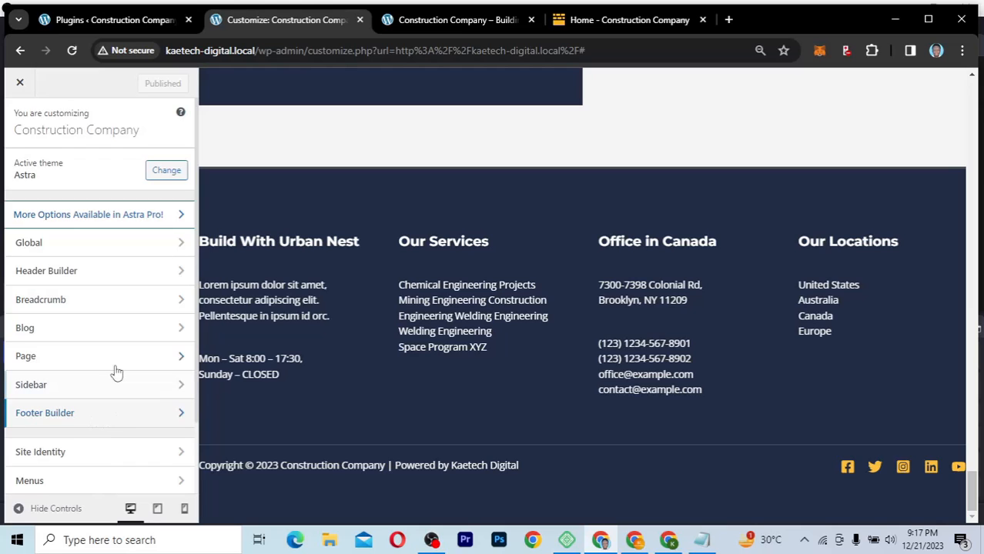
{"action": "left_click", "coordinate": [104, 425]}
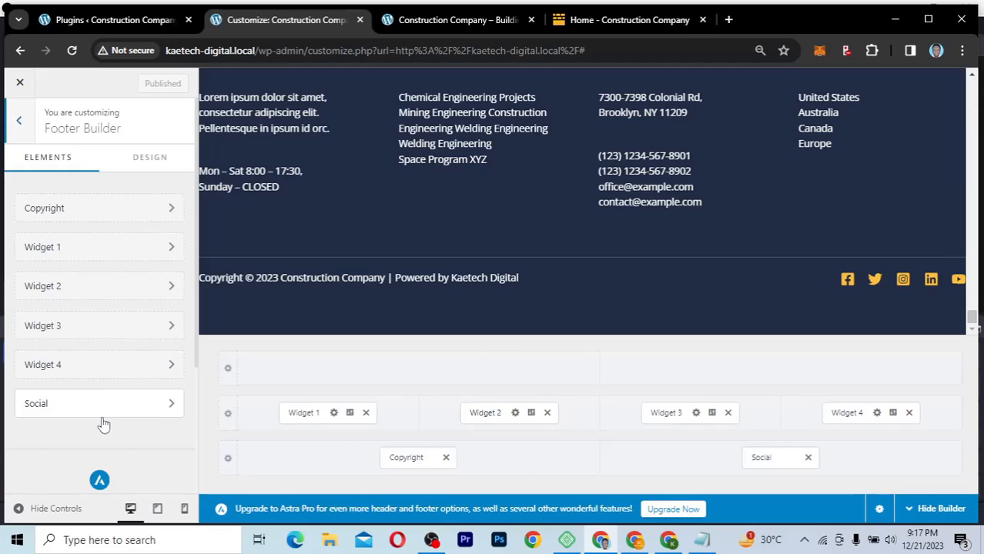